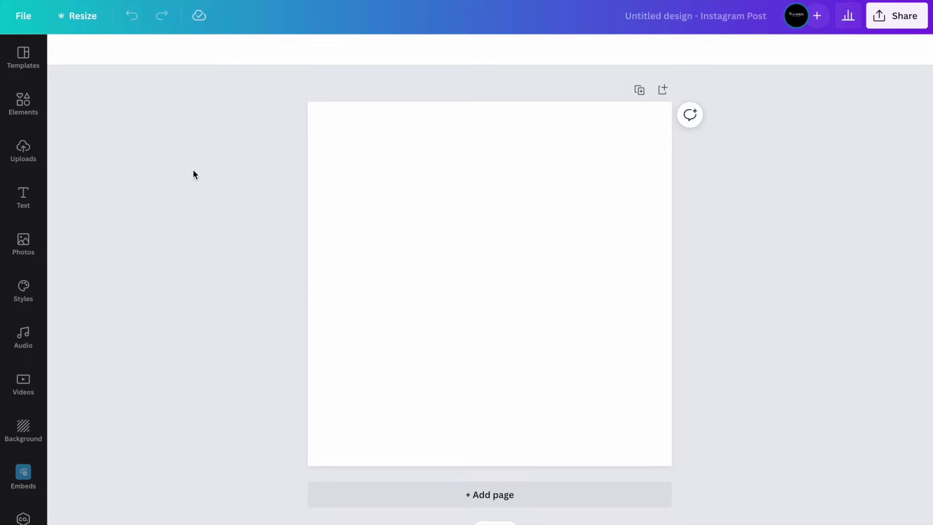
# Add a square shape and reshape it into a narrow black vertical stripe spanning the page height near the page's left edge.
pyautogui.click(30, 108)
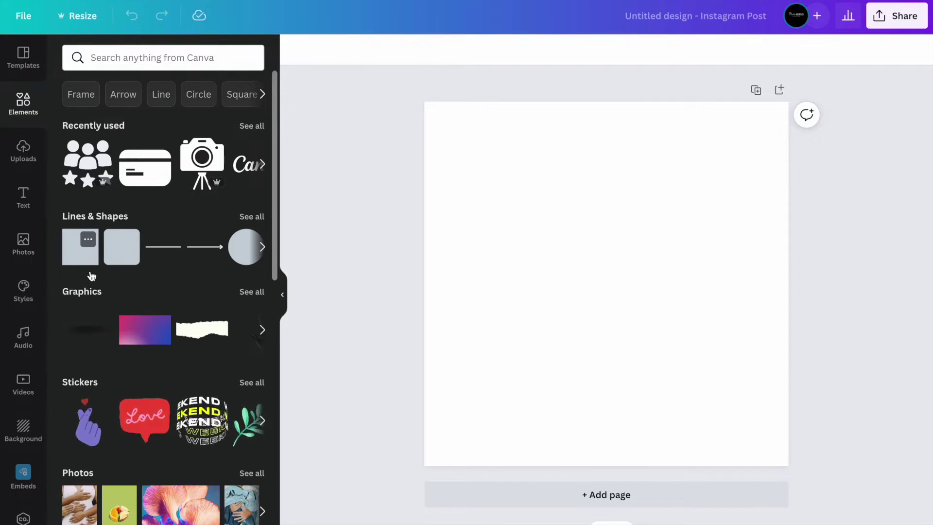
pyautogui.click(81, 262)
pyautogui.moveTo(647, 304); pyautogui.dragTo(573, 283)
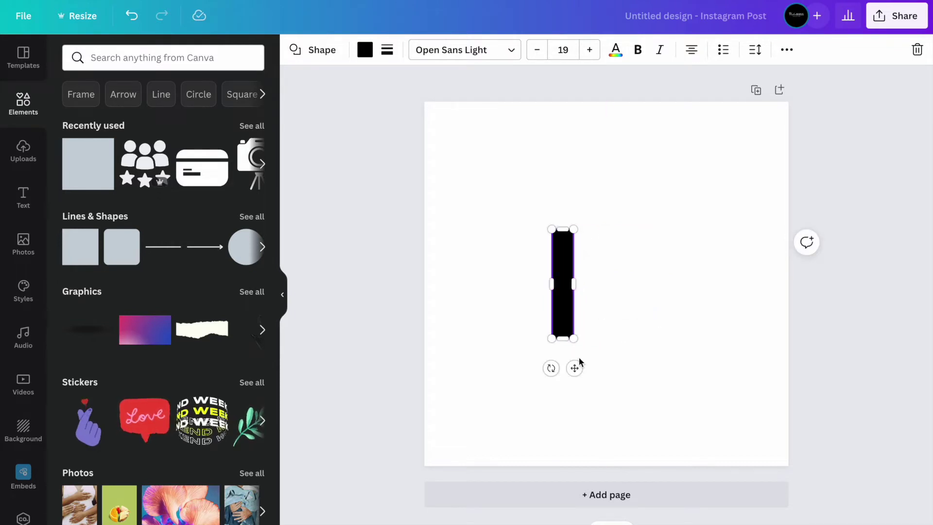
pyautogui.moveTo(573, 337); pyautogui.dragTo(571, 466)
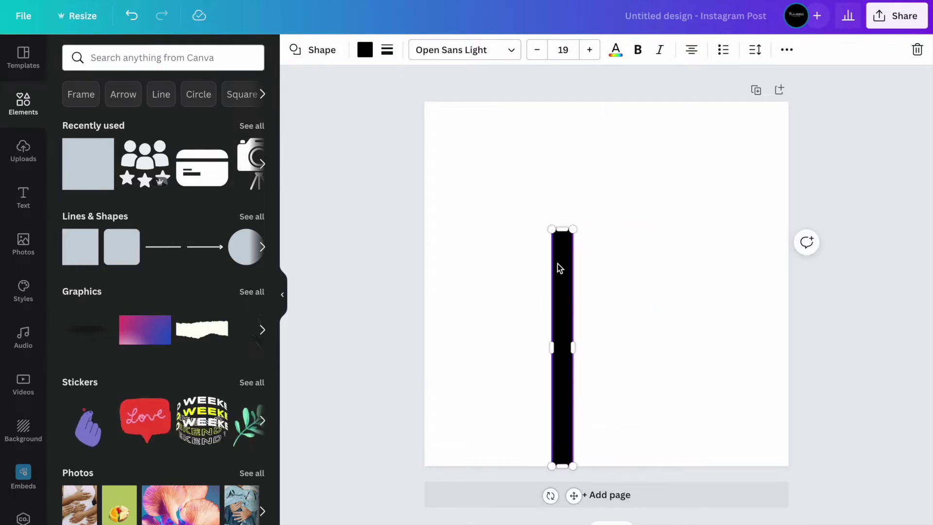
pyautogui.moveTo(562, 236); pyautogui.dragTo(561, 91)
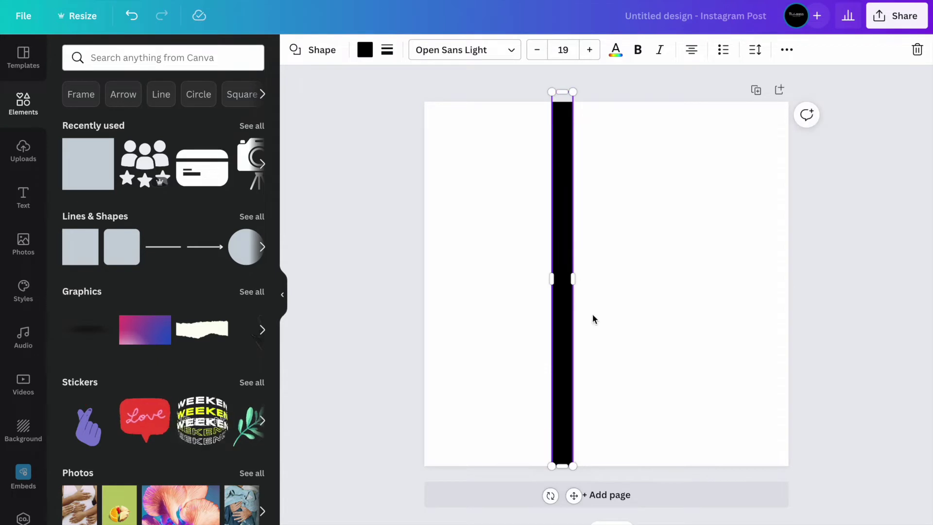
pyautogui.moveTo(574, 495); pyautogui.dragTo(466, 502)
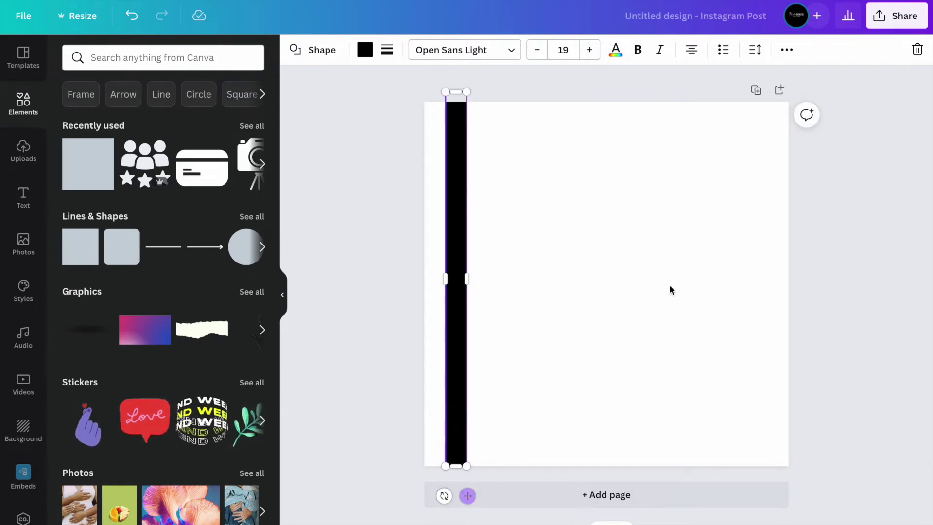
# Duplicate the black stripe three times, spacing the four stripes evenly across the page.
pyautogui.click(787, 50)
pyautogui.click(782, 81)
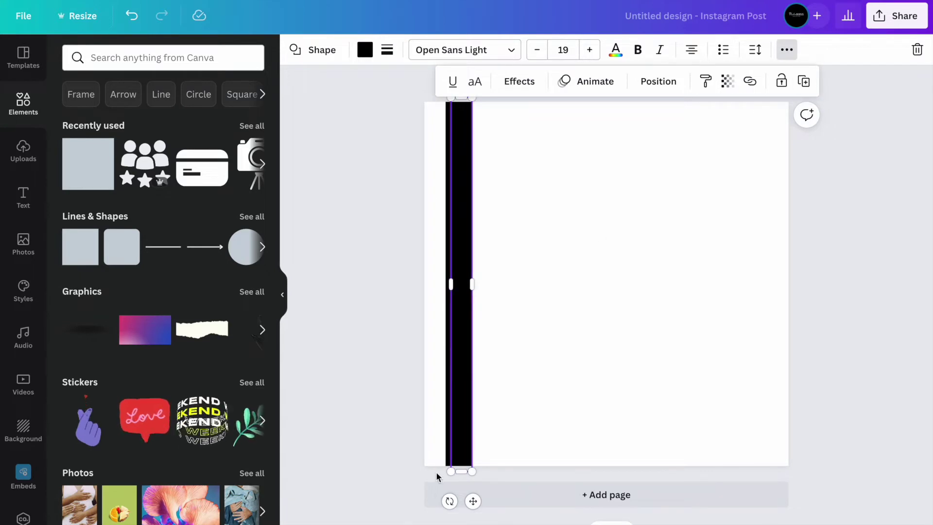
pyautogui.moveTo(473, 501); pyautogui.dragTo(517, 502)
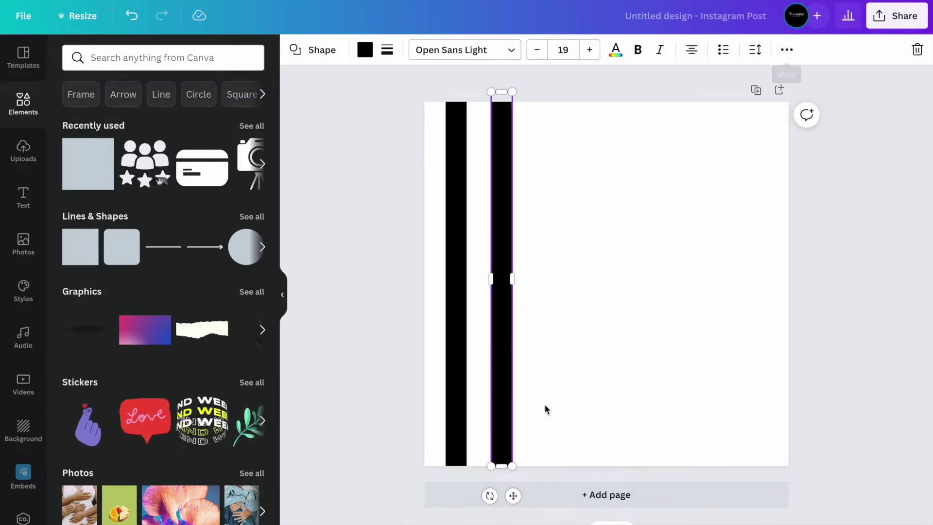
pyautogui.moveTo(514, 492); pyautogui.dragTo(555, 495)
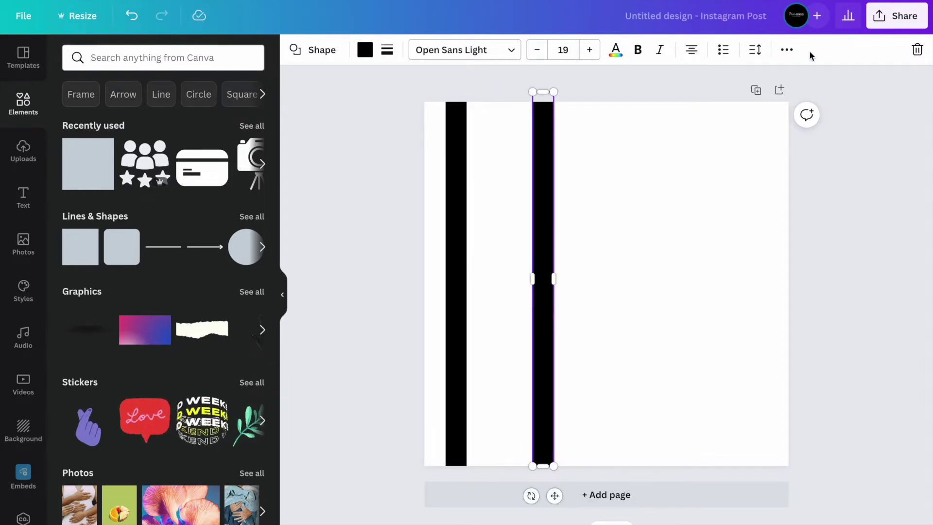
pyautogui.click(787, 50)
pyautogui.click(781, 82)
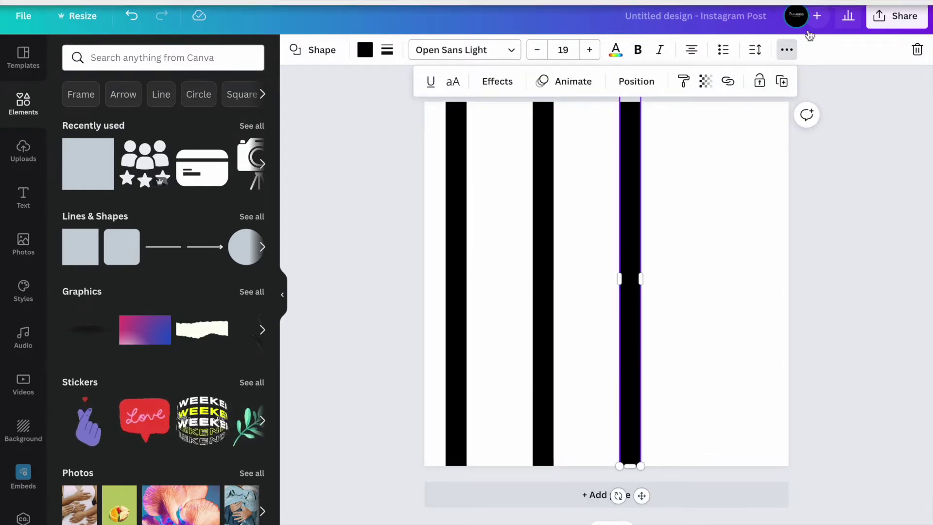
pyautogui.click(783, 82)
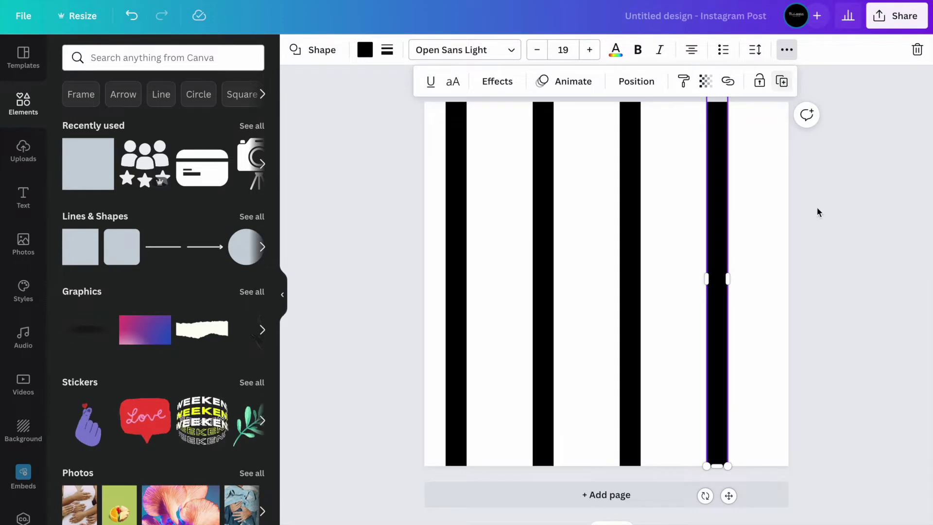
# Select all four black stripes and group them.
pyautogui.click(766, 454)
pyautogui.moveTo(762, 455); pyautogui.dragTo(410, 92)
pyautogui.click(790, 49)
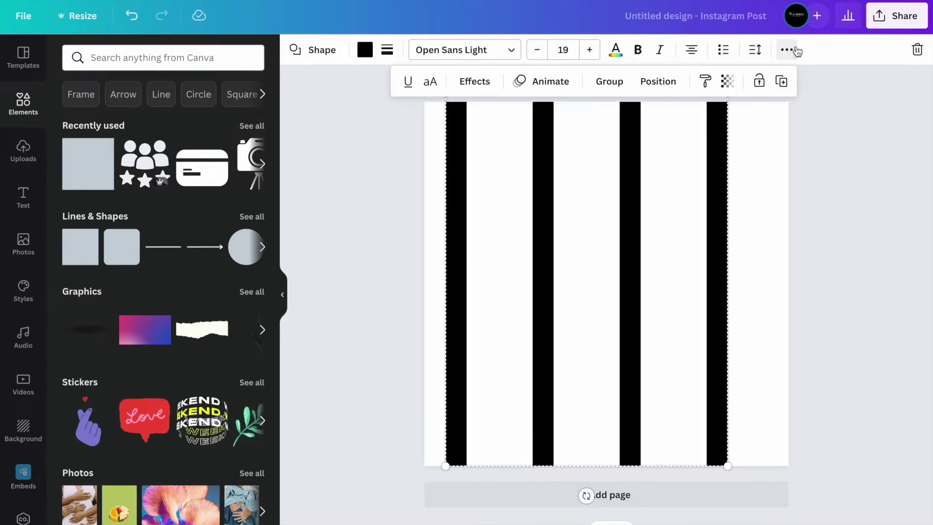
pyautogui.click(615, 82)
# Enlarge the stripe group so it spans the full page width from edge to edge.
pyautogui.moveTo(727, 465); pyautogui.dragTo(857, 492)
pyautogui.click(858, 491)
pyautogui.click(457, 125)
pyautogui.moveTo(446, 92); pyautogui.dragTo(396, 82)
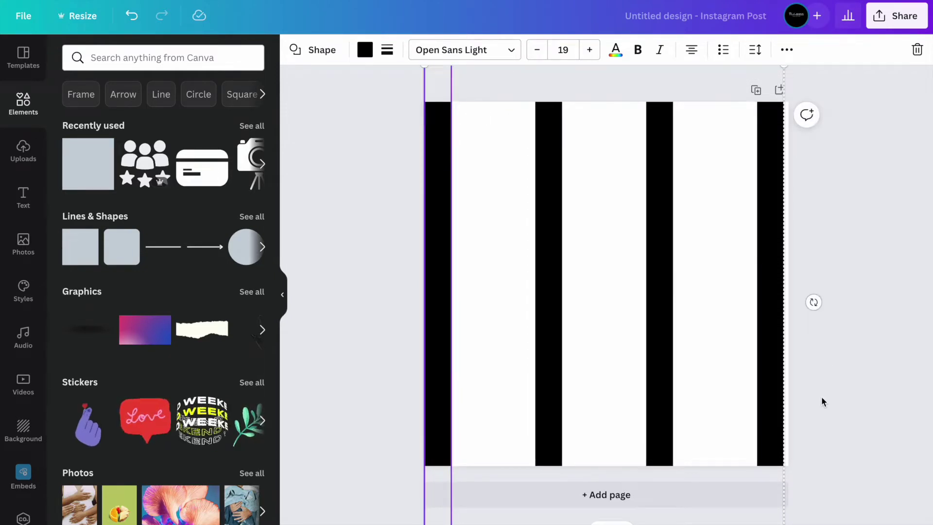
pyautogui.moveTo(790, 66); pyautogui.dragTo(805, 68)
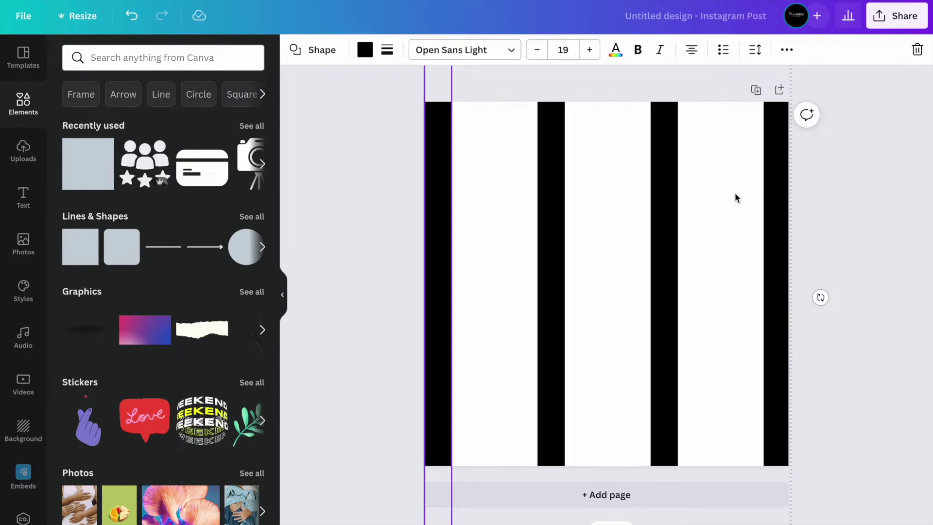
# Set the page background to the mid-grey recommended color, moving the stripe group aside to reach it and back to the page edges.
pyautogui.click(367, 175)
pyautogui.click(435, 187)
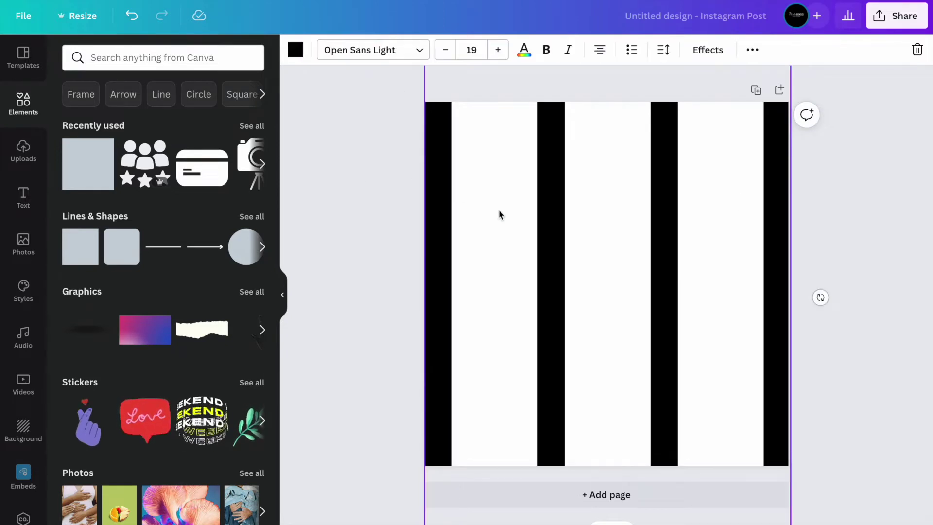
pyautogui.click(296, 49)
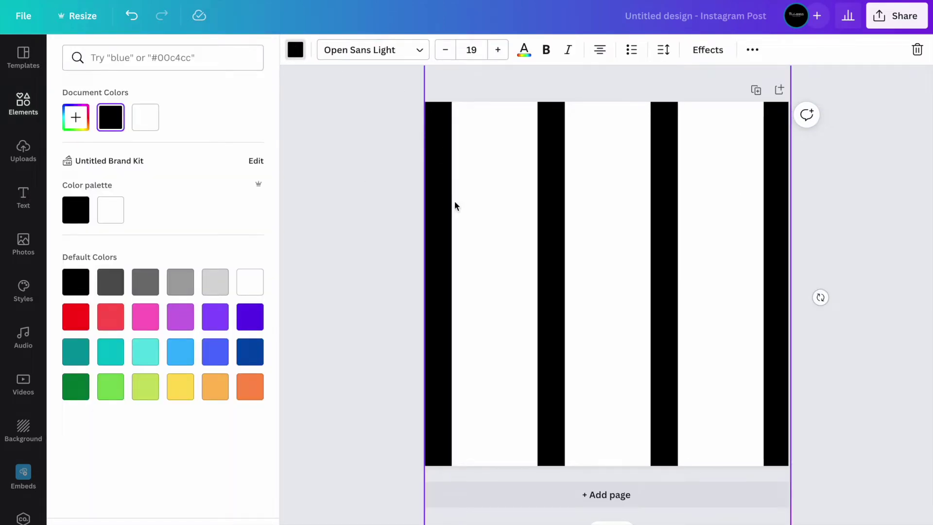
pyautogui.moveTo(455, 205); pyautogui.dragTo(573, 206)
pyautogui.click(444, 170)
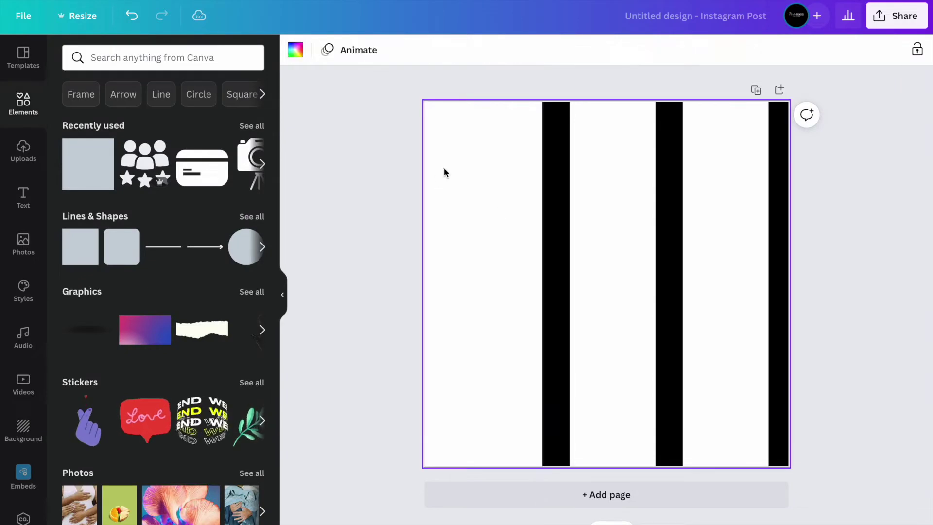
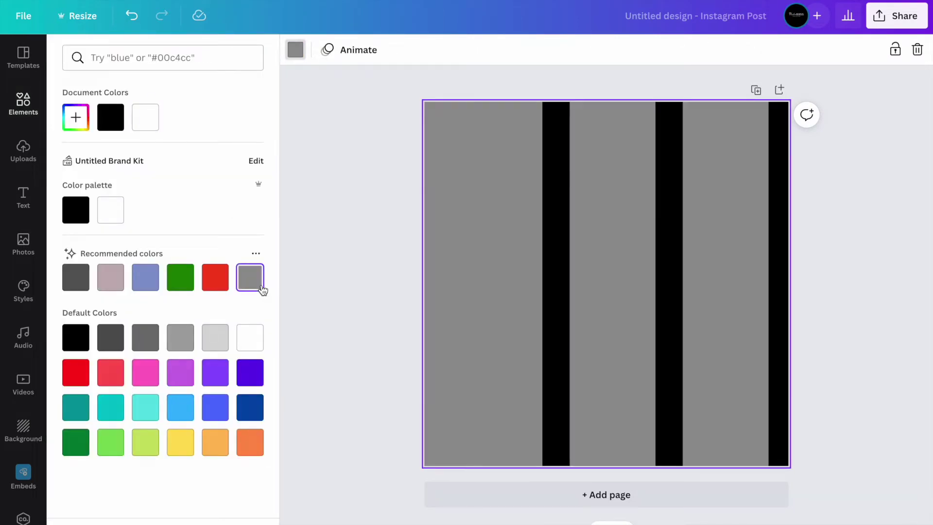
pyautogui.moveTo(581, 279); pyautogui.dragTo(461, 278)
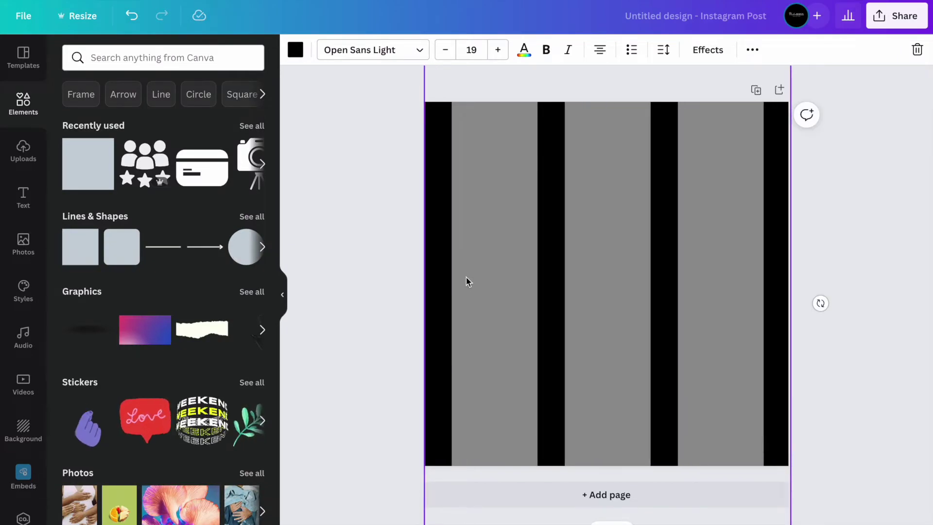
pyautogui.click(897, 194)
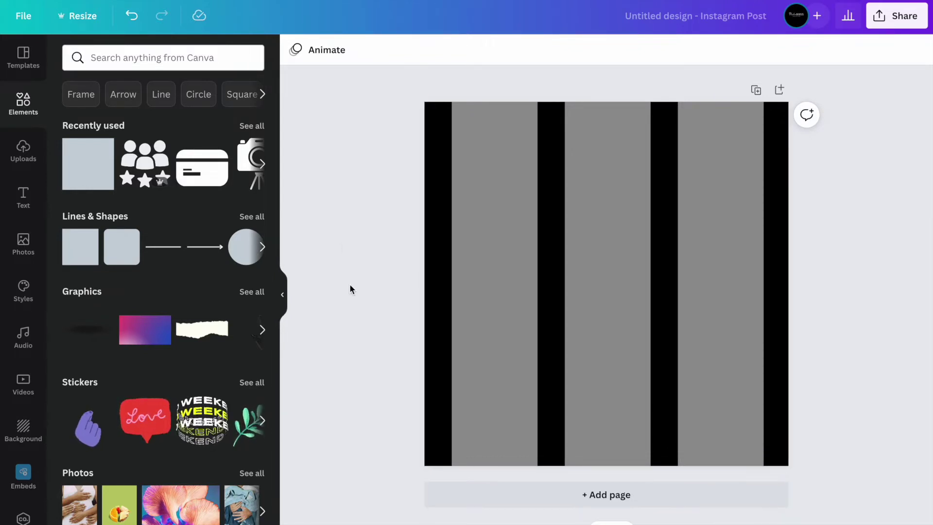
# Scale the stripe group down slightly and center it on the page, leaving a narrow grey margin on each side.
pyautogui.click(526, 307)
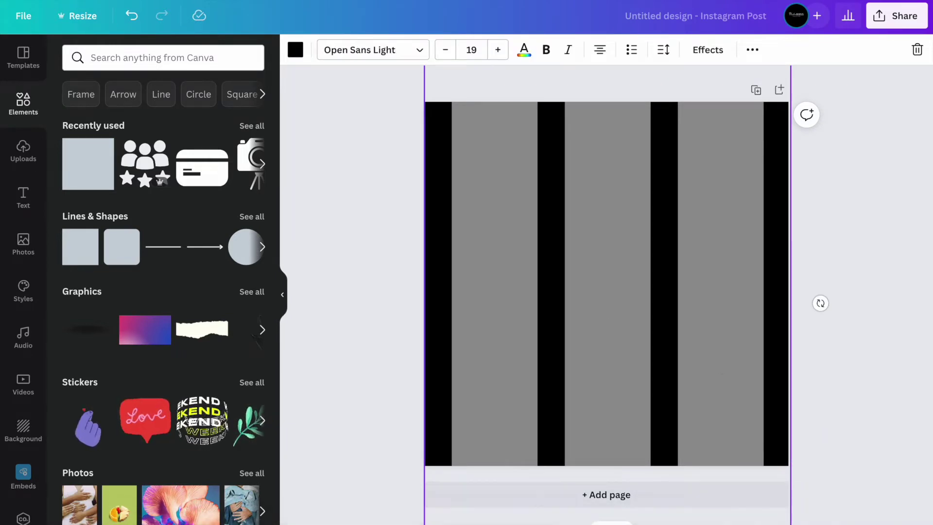
pyautogui.hotkey('ctrl', '-')
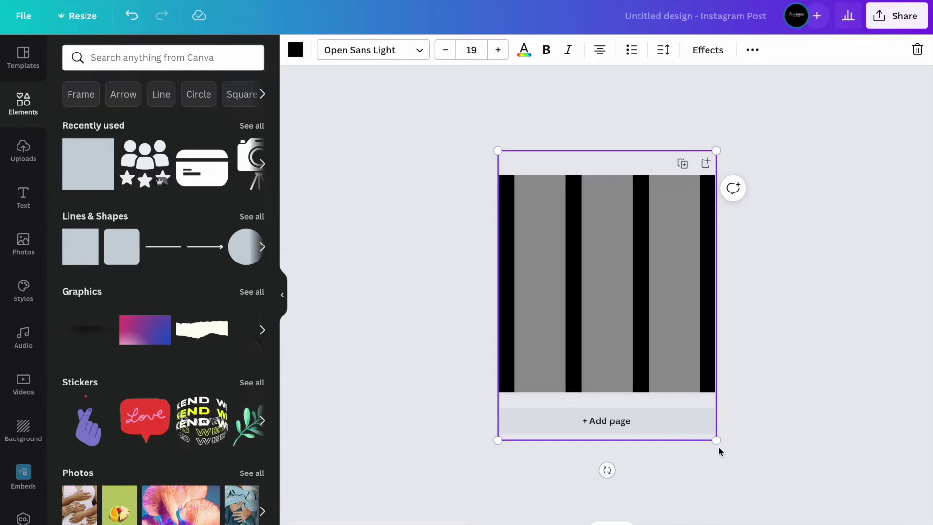
pyautogui.moveTo(712, 440); pyautogui.dragTo(696, 414)
pyautogui.moveTo(602, 340); pyautogui.dragTo(610, 336)
pyautogui.click(743, 437)
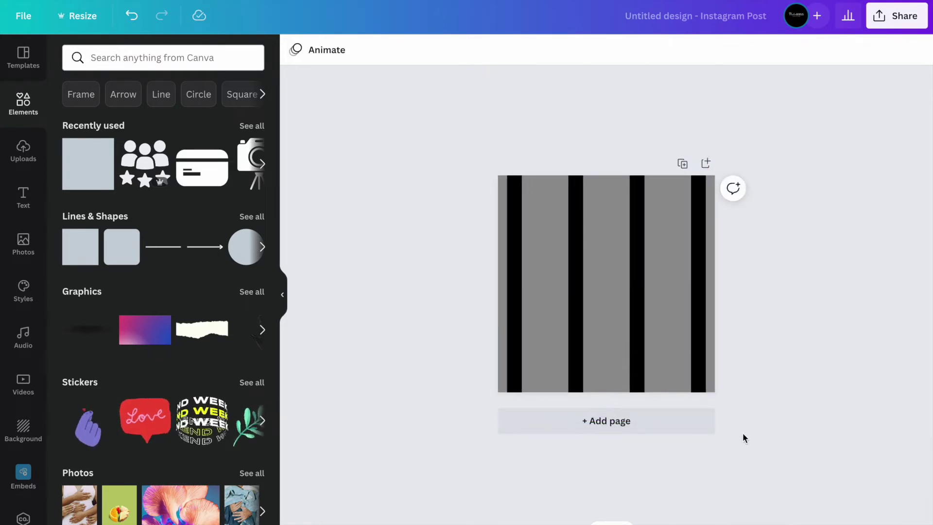
pyautogui.hotkey('ctrl', '+')
pyautogui.hotkey('ctrl', '-')
pyautogui.hotkey('ctrl', '+')
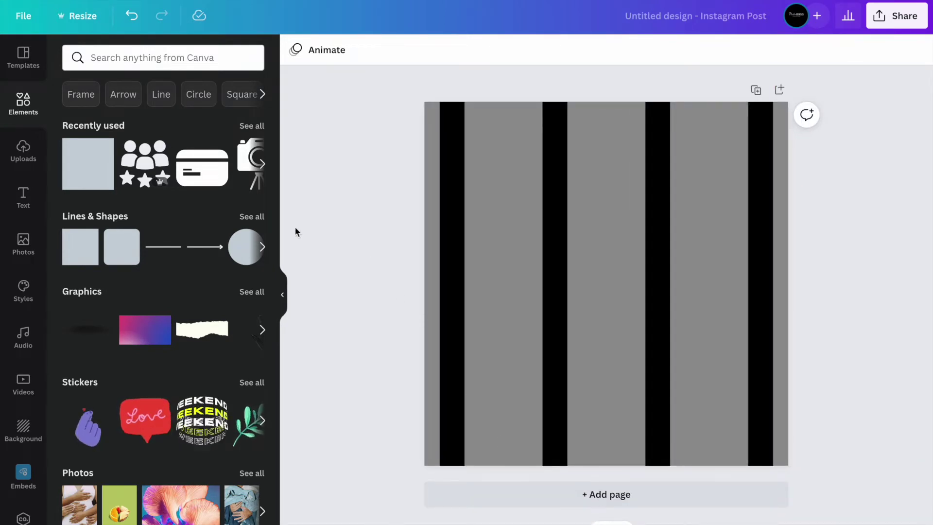
# Add the uploaded photo of the long-haired woman in a black dress and remove its background.
pyautogui.click(24, 149)
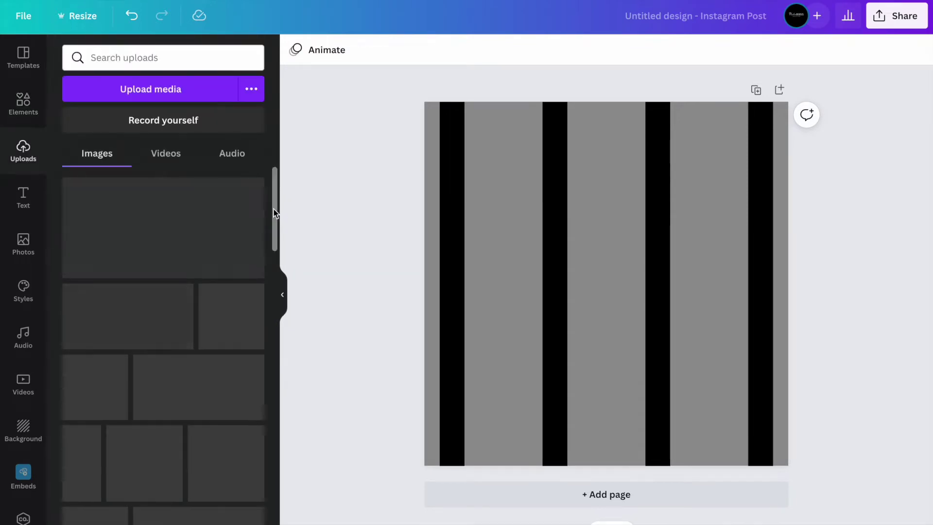
pyautogui.moveTo(276, 211); pyautogui.dragTo(285, 481)
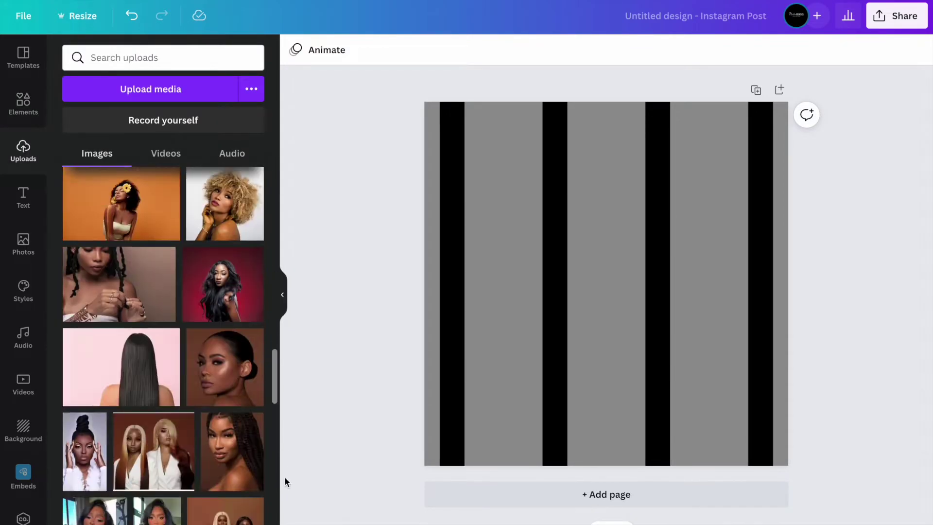
pyautogui.moveTo(275, 364); pyautogui.dragTo(283, 522)
pyautogui.scroll(-3, 277, 466)
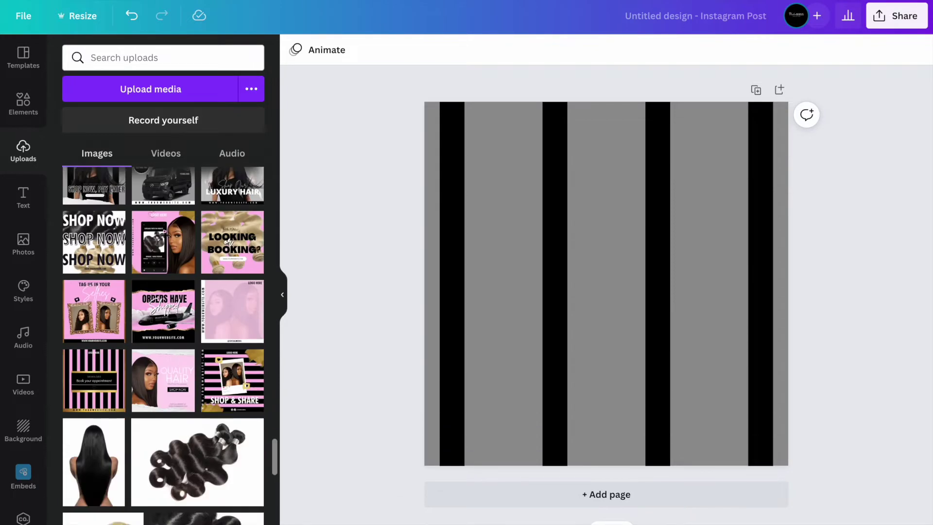
pyautogui.scroll(-6, 276, 452)
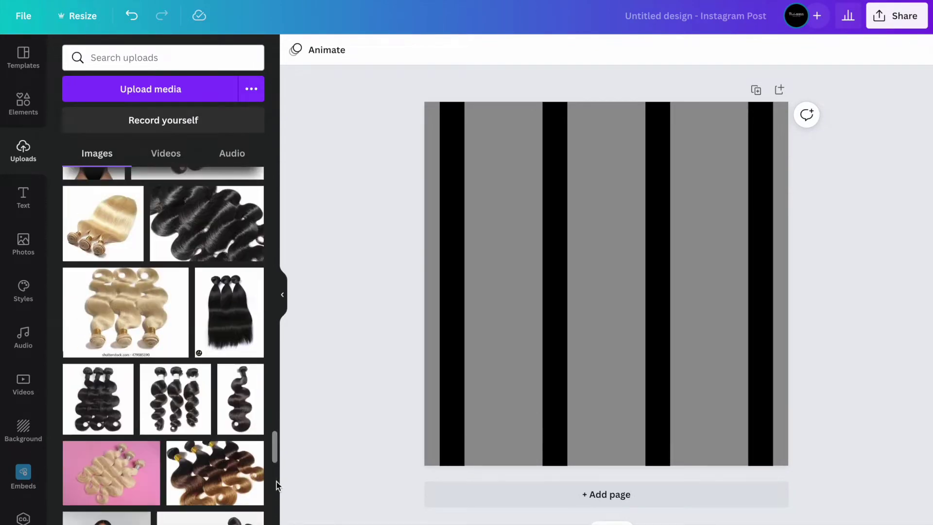
pyautogui.click(123, 335)
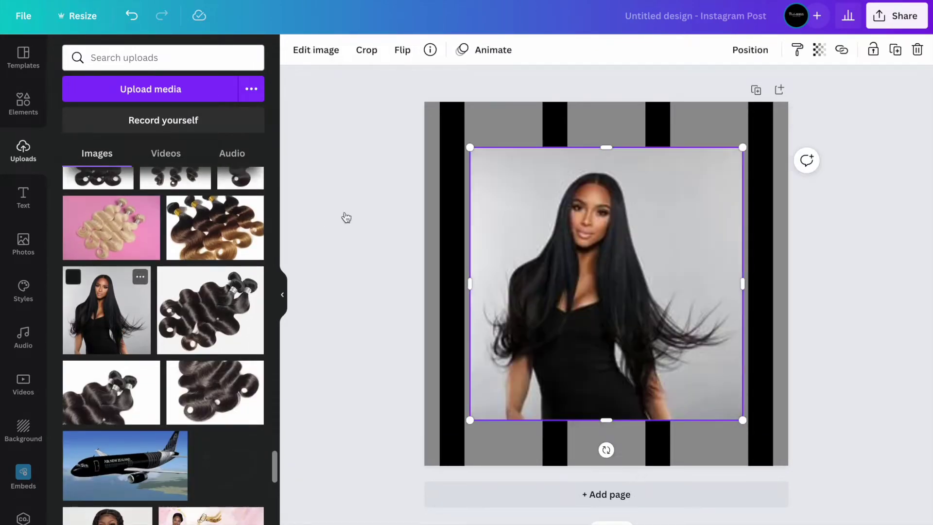
pyautogui.click(315, 55)
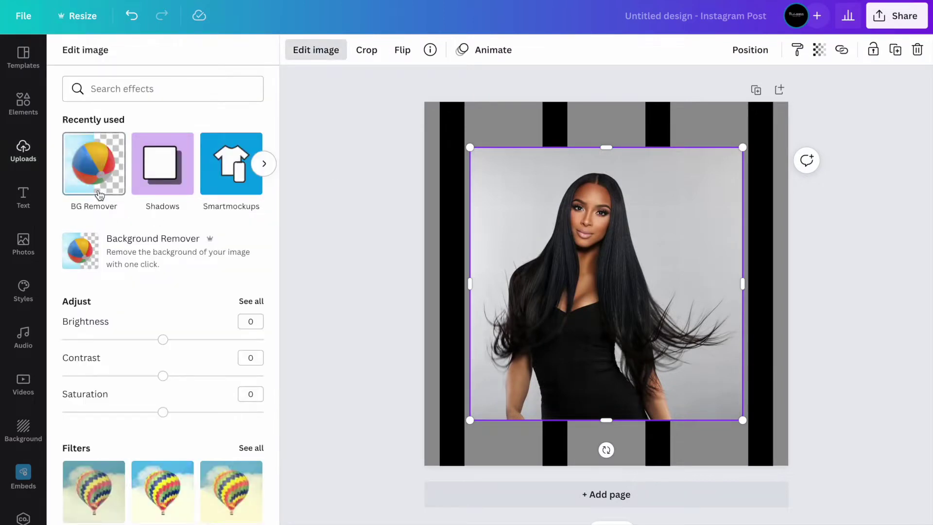
pyautogui.click(98, 189)
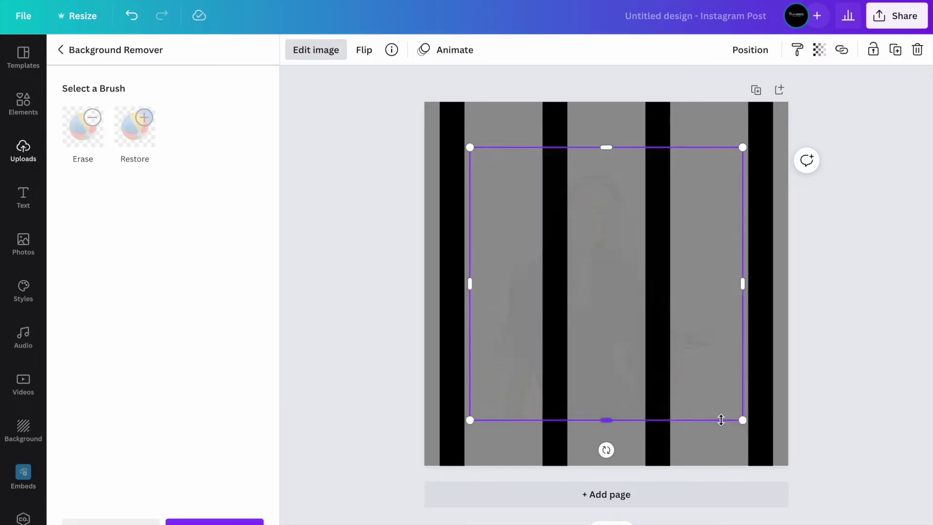
# Enlarge the woman's cutout to nearly fill the page and align it with the page's bottom edge.
pyautogui.moveTo(744, 422); pyautogui.dragTo(776, 502)
pyautogui.moveTo(647, 383); pyautogui.dragTo(626, 378)
pyautogui.moveTo(615, 143); pyautogui.dragTo(616, 91)
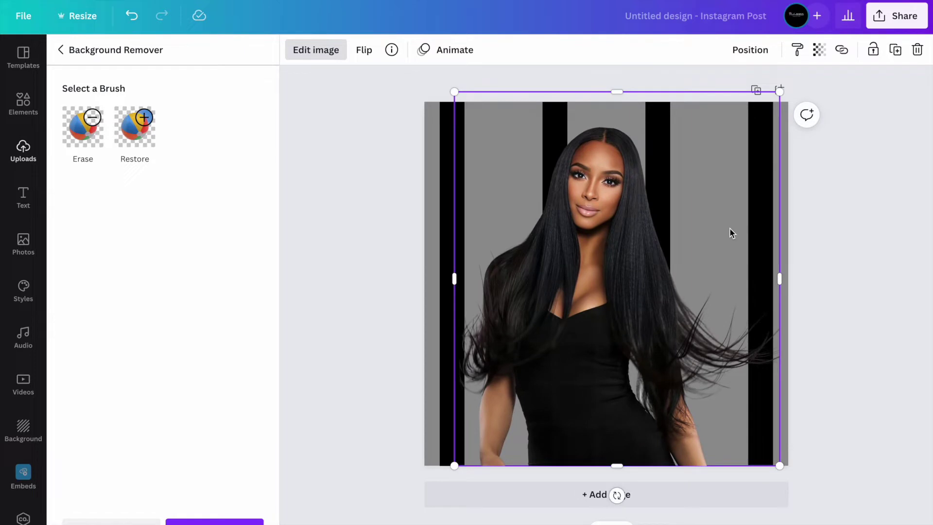
pyautogui.click(890, 303)
pyautogui.click(890, 302)
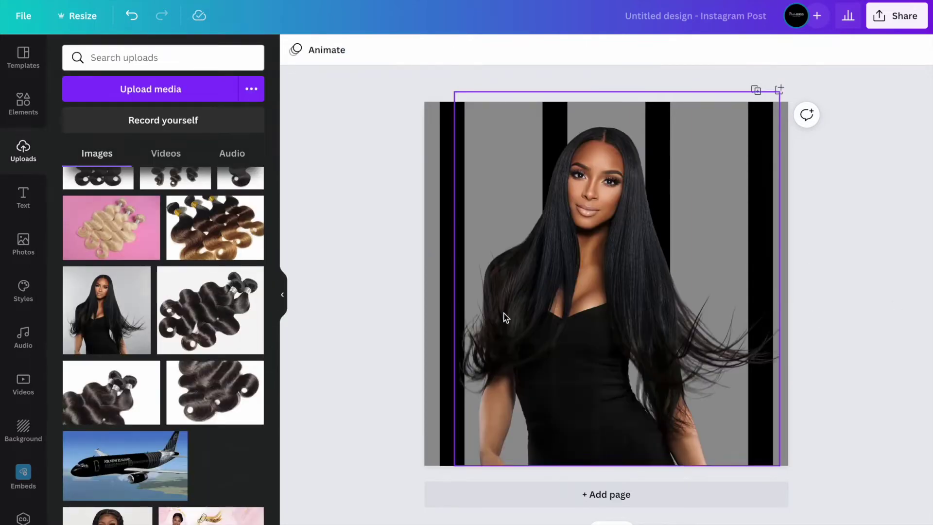
# Add a heading reading "SHOP NOW, PAY LATER" over the photo.
pyautogui.click(26, 213)
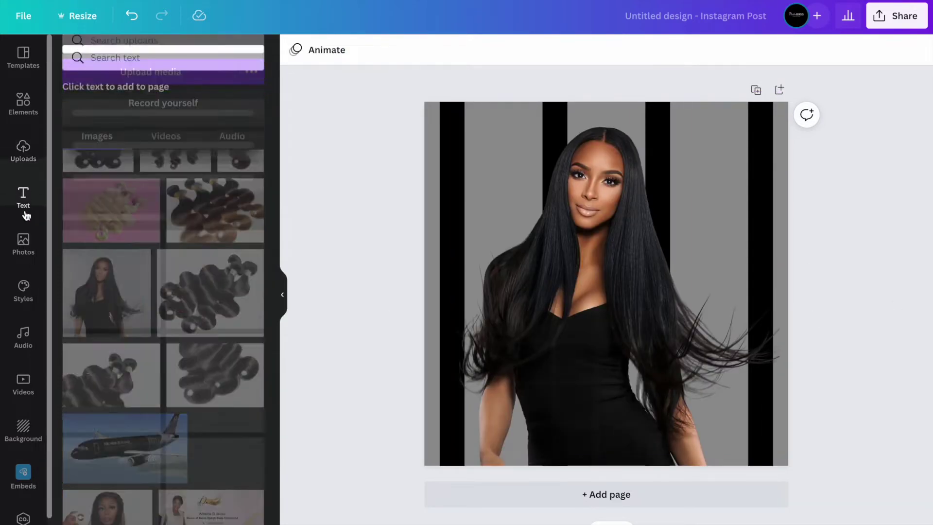
pyautogui.click(136, 119)
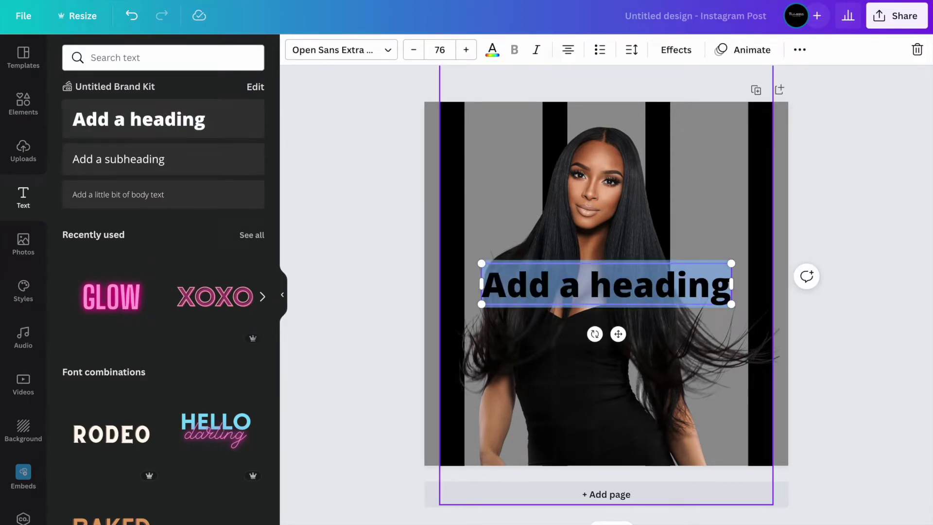
pyautogui.write('SHOP NOW, PAY LATER')
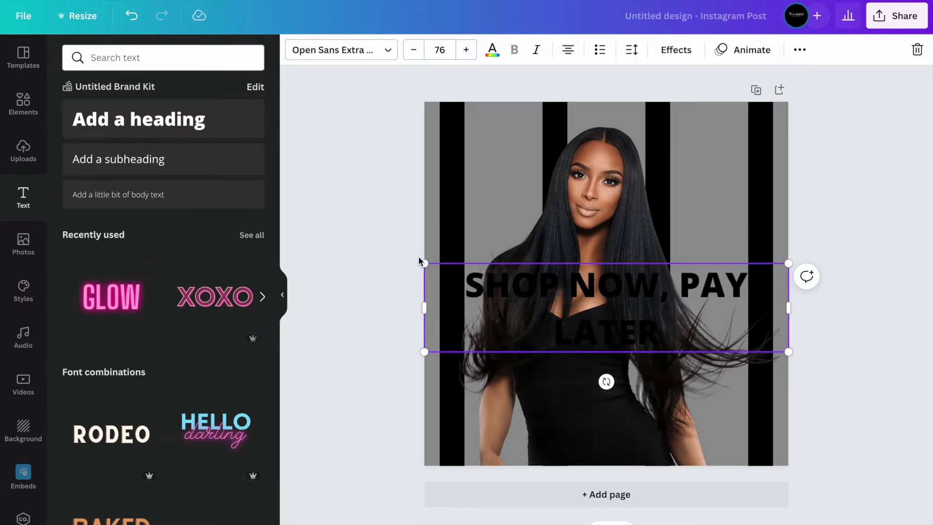
# Shrink the "SHOP NOW, PAY LATER" heading and widen its box to fit on one line, then set its font to Anton.
pyautogui.moveTo(425, 263); pyautogui.dragTo(470, 274)
pyautogui.moveTo(469, 312); pyautogui.dragTo(431, 313)
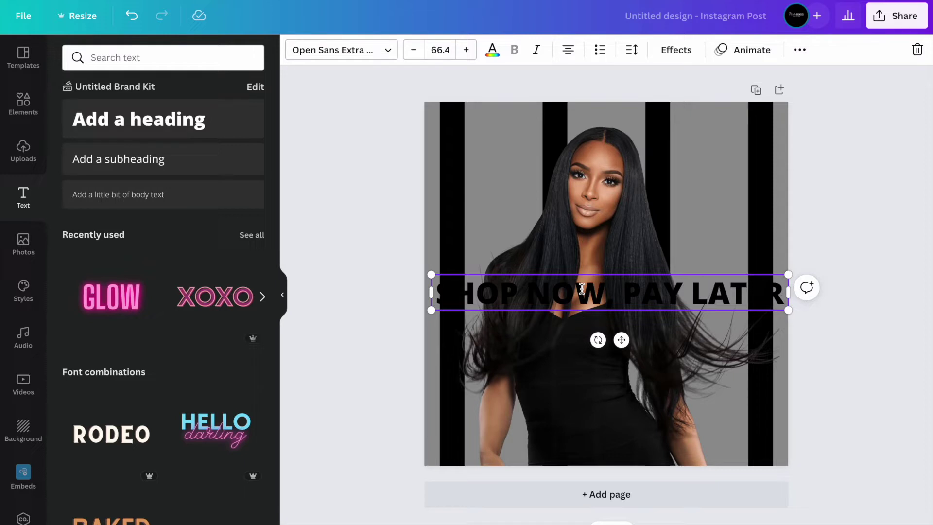
pyautogui.click(340, 48)
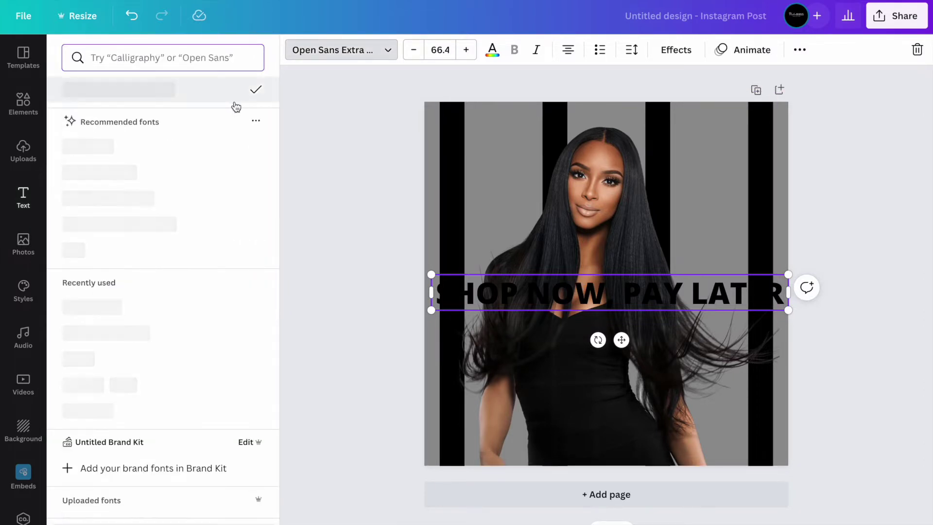
pyautogui.click(171, 252)
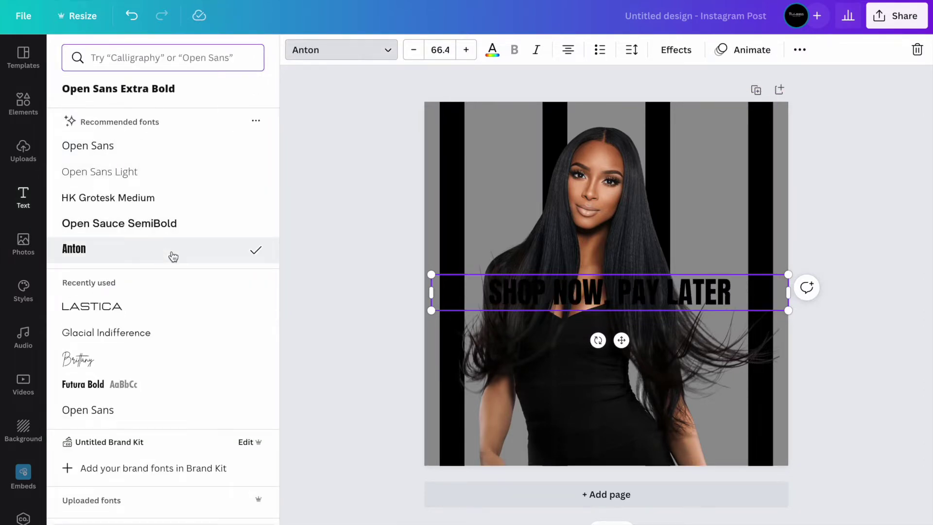
# Color the heading text white and apply the Splice effect with black as the effect color.
pyautogui.click(492, 51)
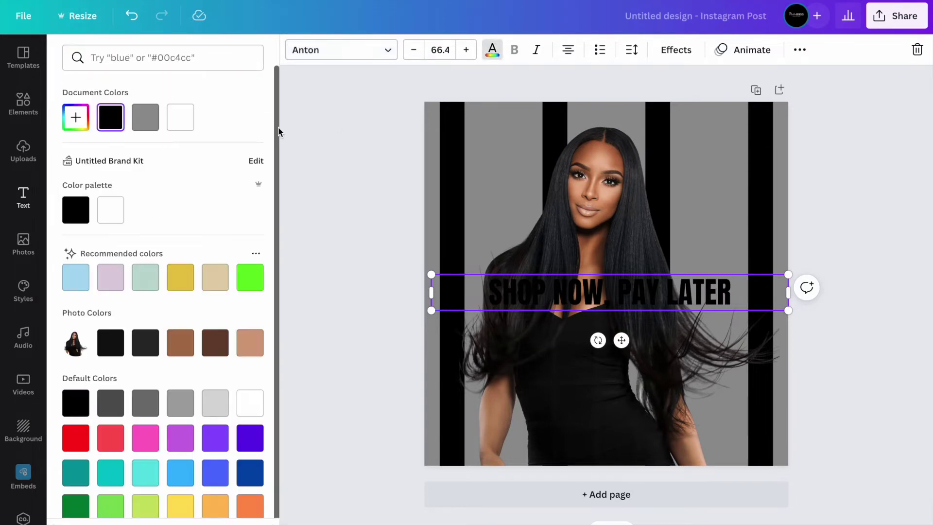
pyautogui.click(178, 117)
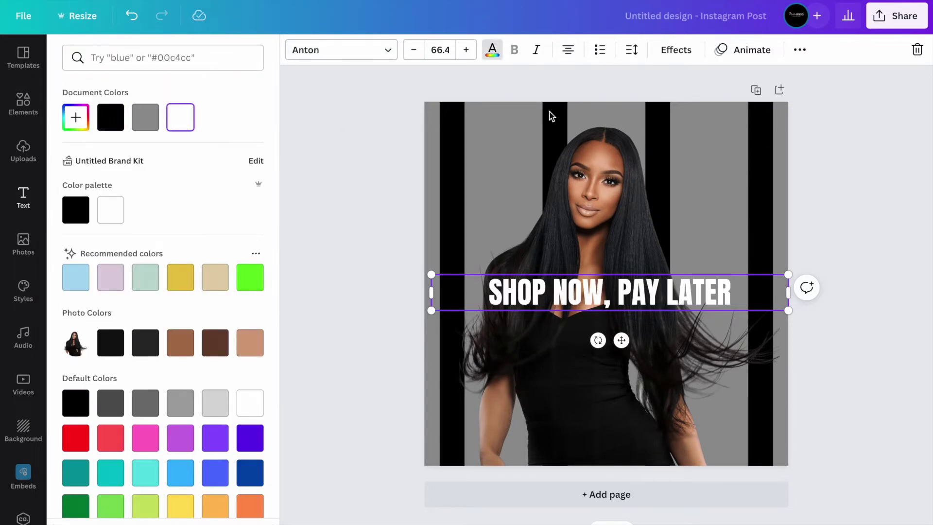
pyautogui.click(681, 51)
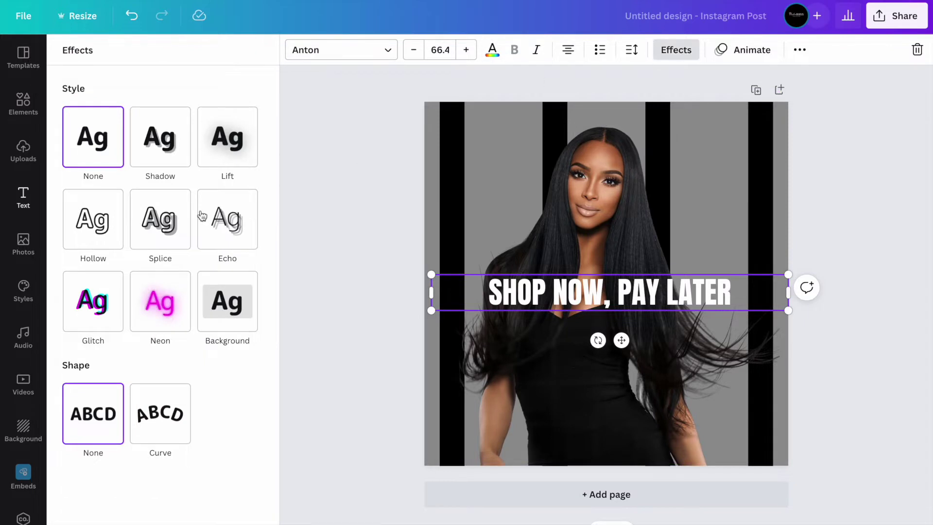
pyautogui.click(167, 225)
pyautogui.click(249, 390)
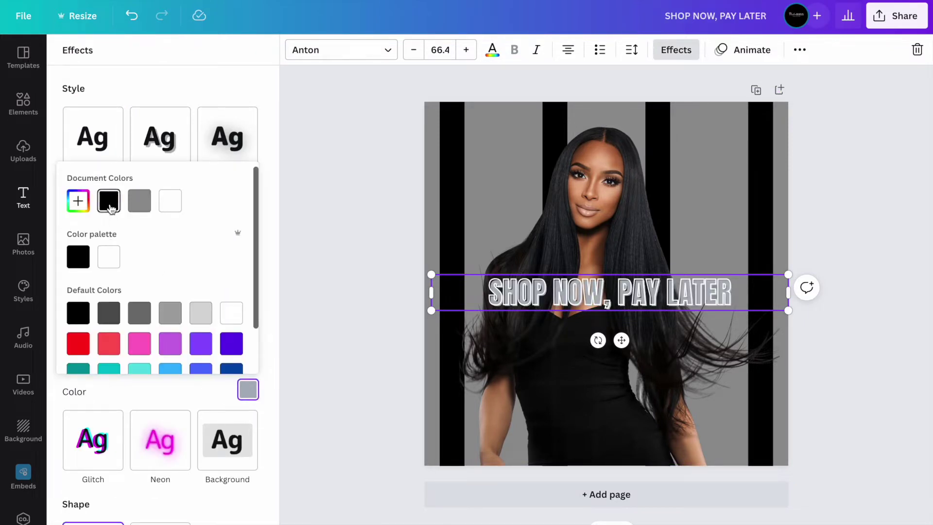
pyautogui.click(109, 203)
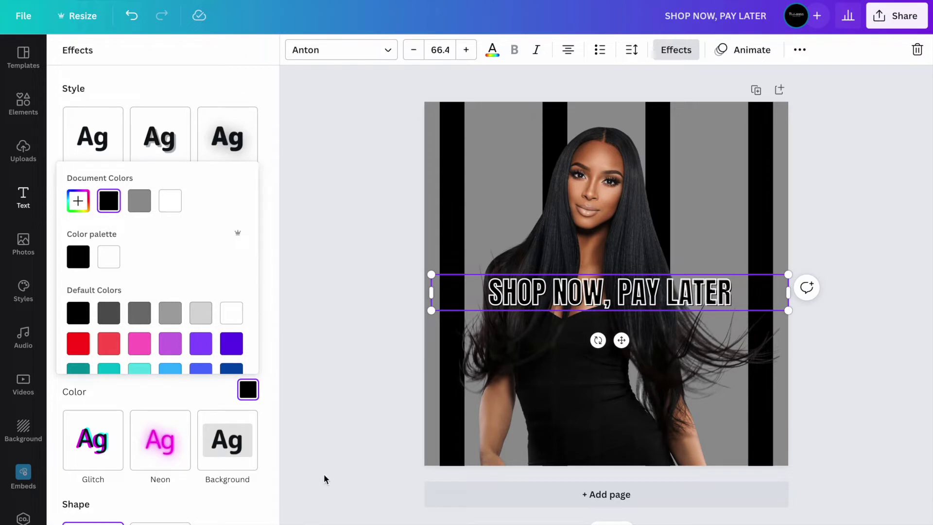
pyautogui.click(335, 452)
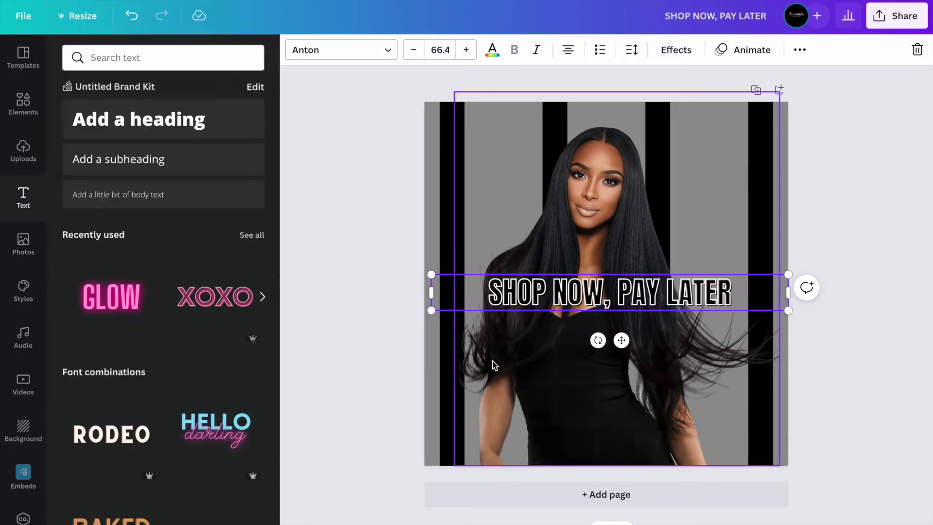
# Enlarge the heading to about size 89 so it spans nearly the page's width, and place it across the model's waist.
pyautogui.rightClick(430, 292)
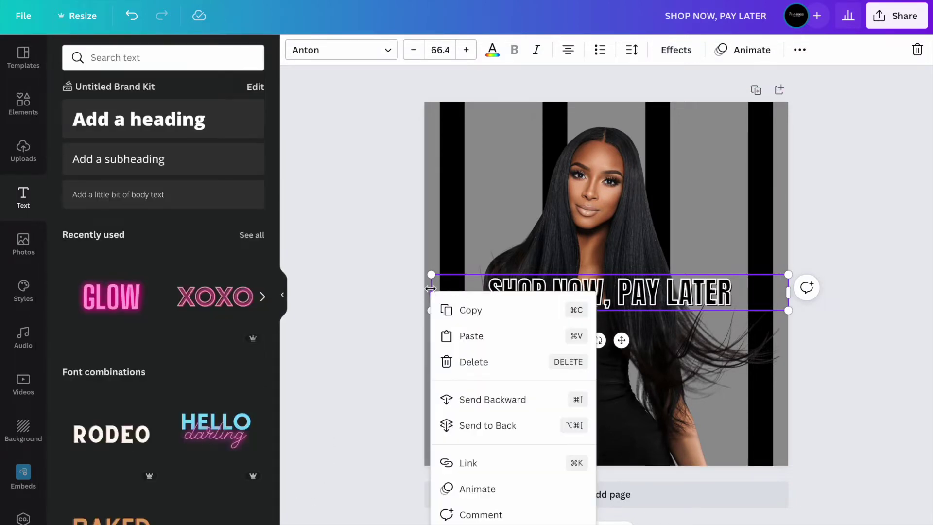
pyautogui.moveTo(694, 293); pyautogui.dragTo(731, 293)
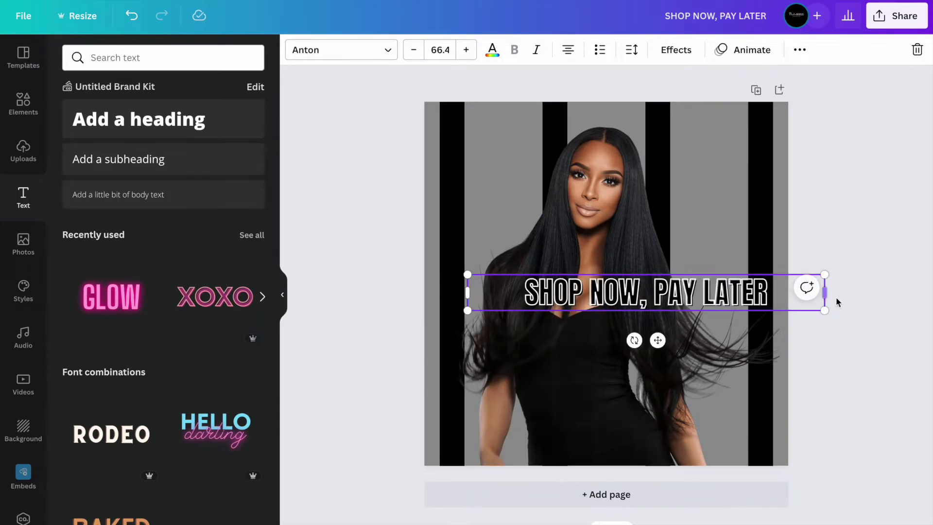
pyautogui.moveTo(825, 293); pyautogui.dragTo(780, 316)
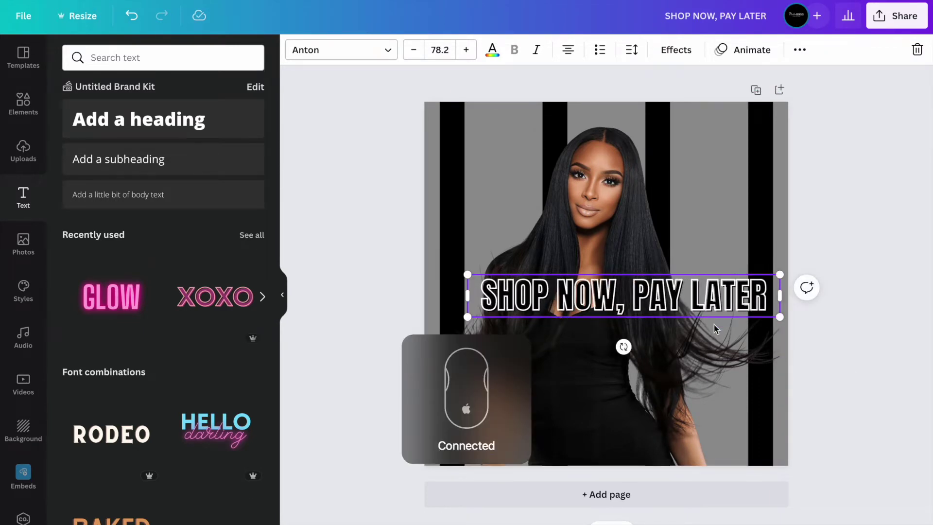
pyautogui.moveTo(597, 295); pyautogui.dragTo(577, 368)
pyautogui.moveTo(438, 386); pyautogui.dragTo(419, 389)
pyautogui.moveTo(754, 387); pyautogui.dragTo(775, 393)
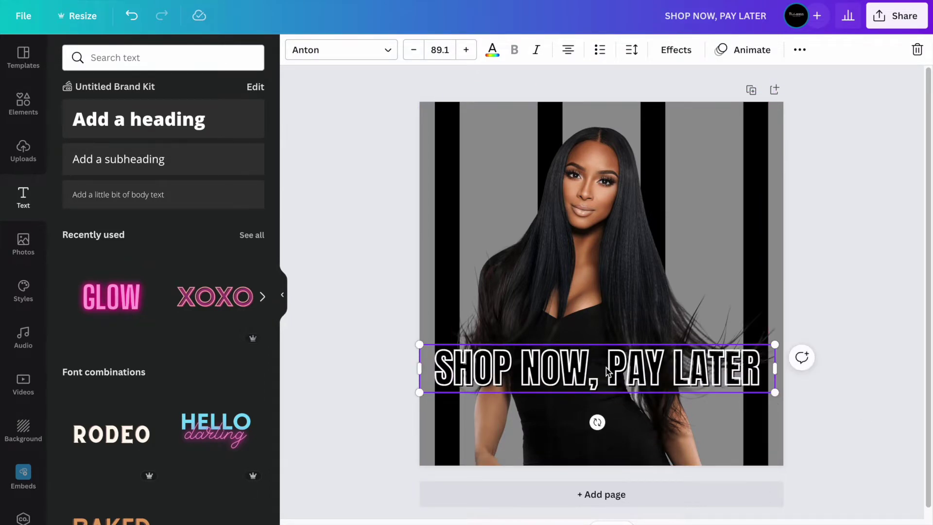
pyautogui.moveTo(606, 367); pyautogui.dragTo(606, 372)
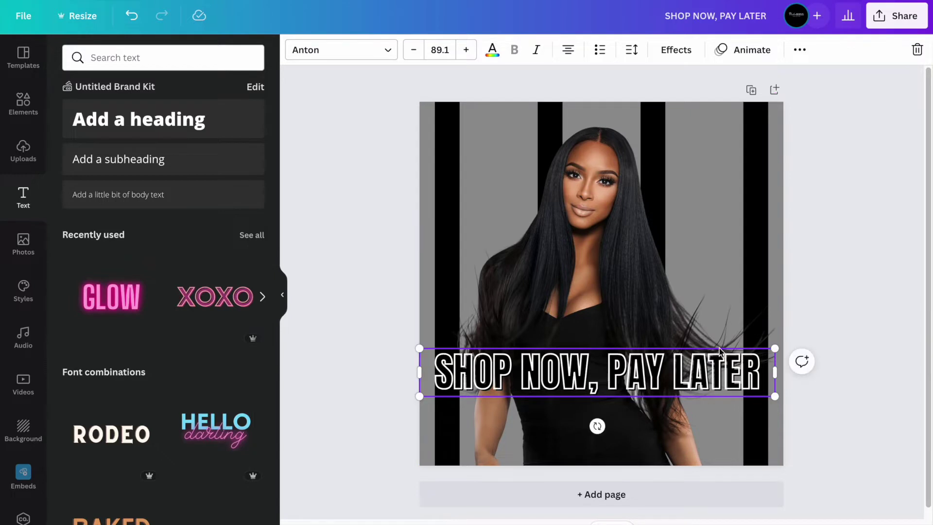
pyautogui.click(846, 286)
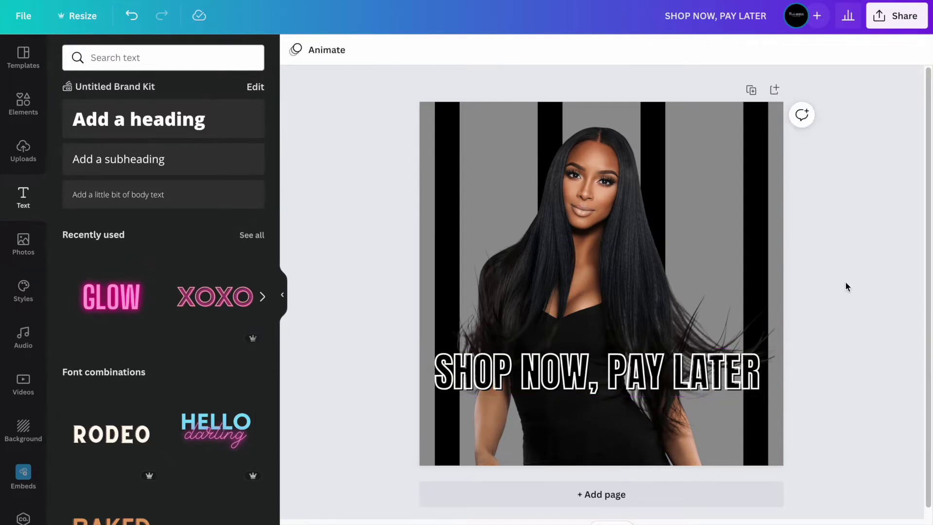
# Add a subheading reading "SHOP HAIR EXTENSIONS".
pyautogui.click(170, 155)
pyautogui.write('SHOP')
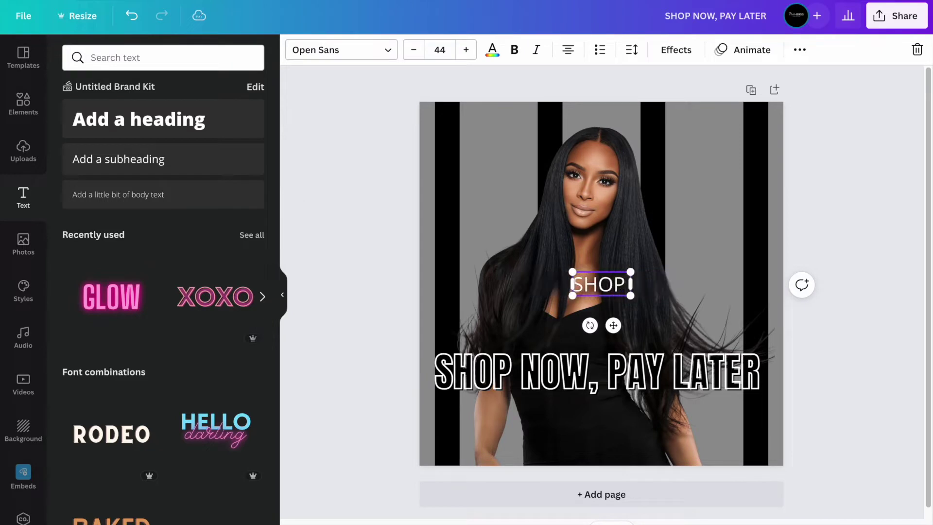
pyautogui.write(' HAIR EXTENSIONS')
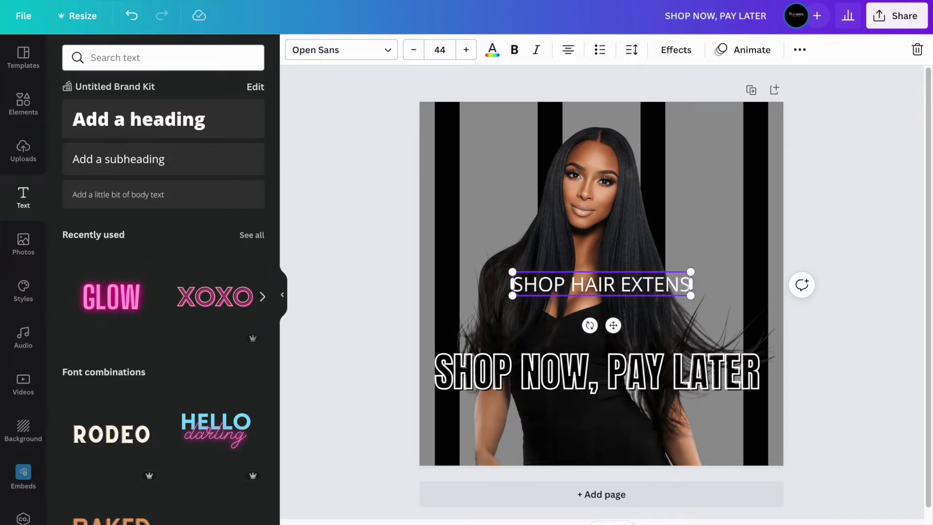
# Set the subheading's font to the uploaded Arboria-Light and its size to 21.
pyautogui.tripleClick(578, 280)
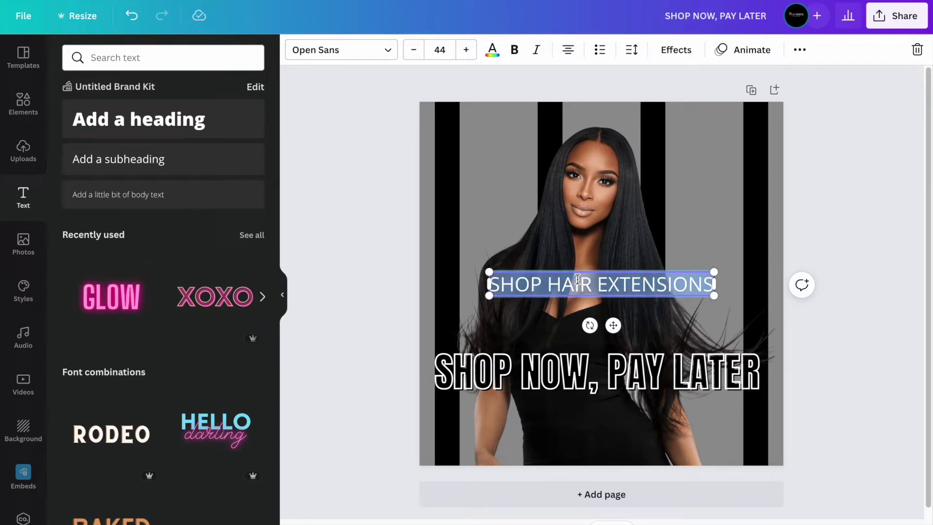
pyautogui.click(366, 53)
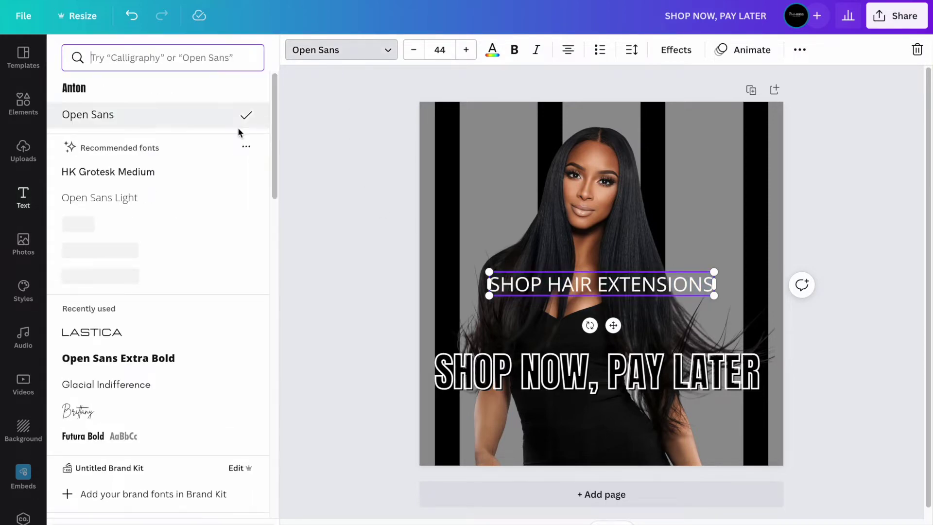
pyautogui.scroll(-15, 219, 224)
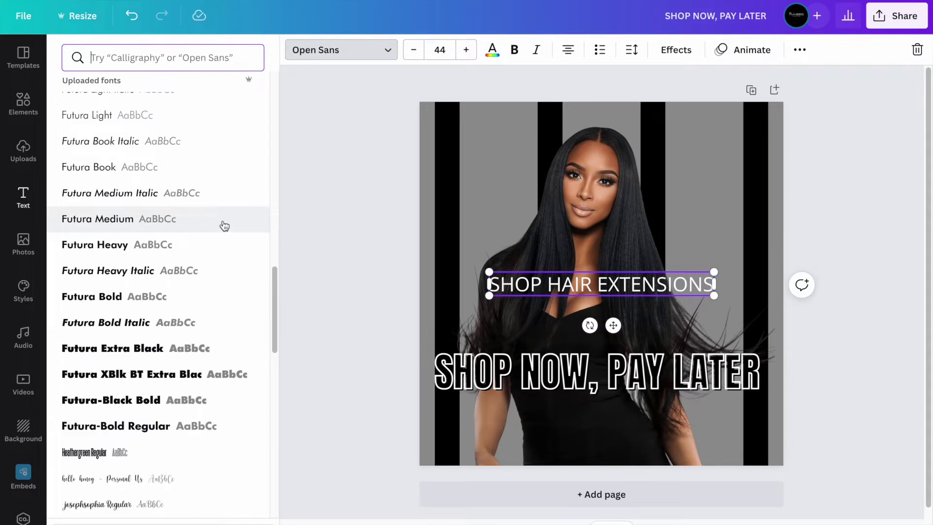
pyautogui.scroll(-7, 219, 229)
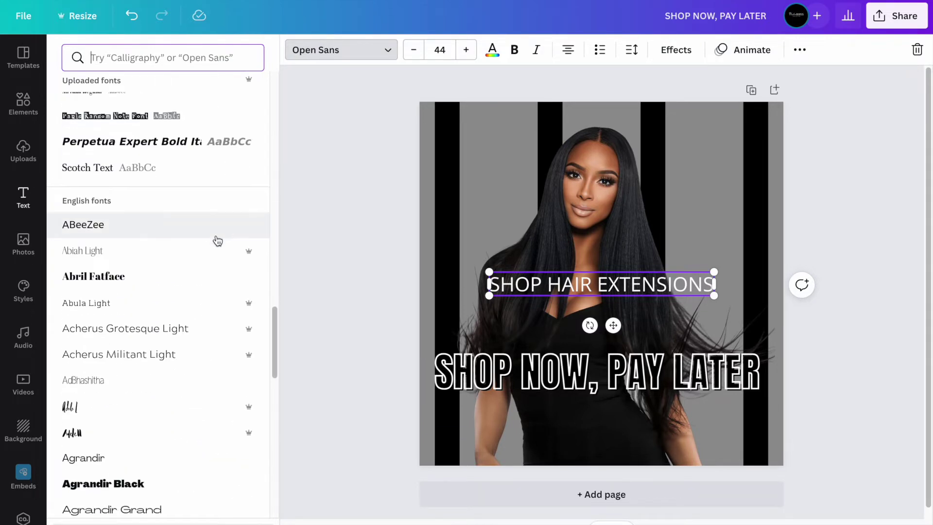
pyautogui.scroll(10, 217, 241)
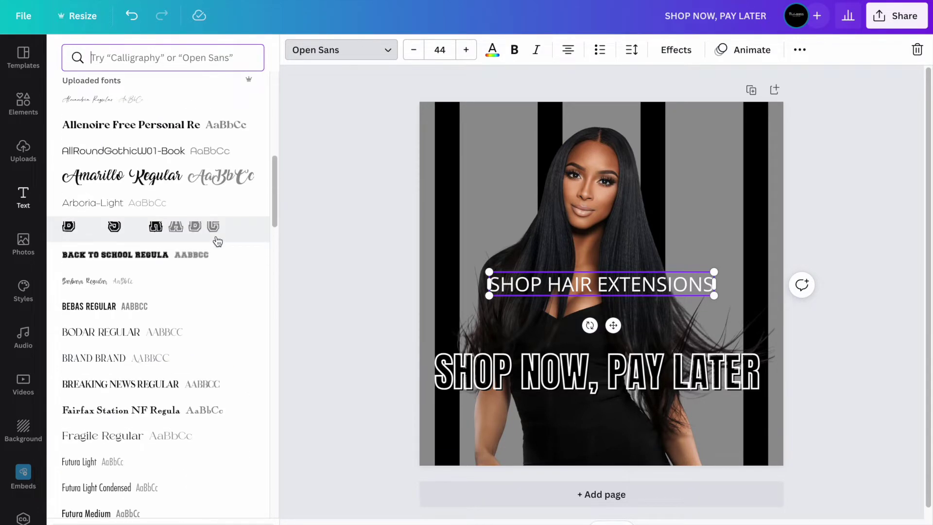
pyautogui.click(159, 202)
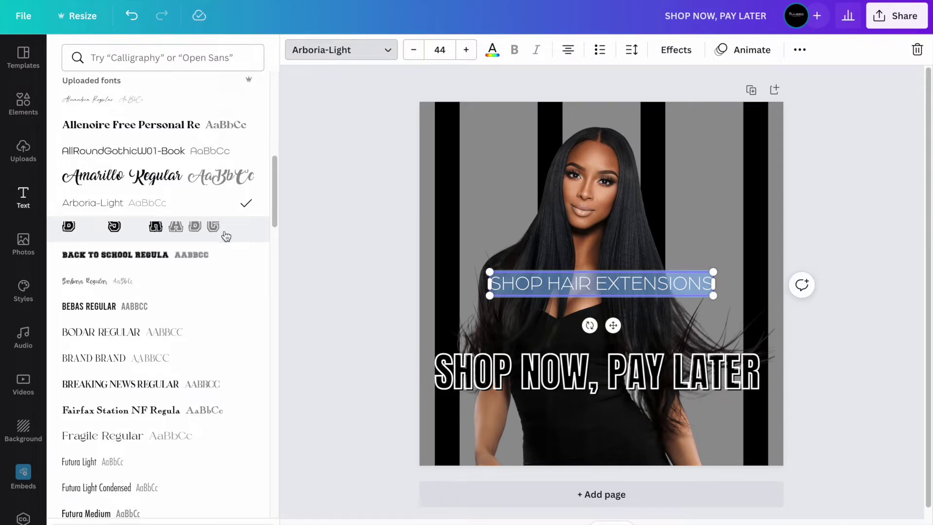
pyautogui.moveTo(411, 60); pyautogui.dragTo(410, 60)
pyautogui.click(410, 60)
pyautogui.click(411, 60)
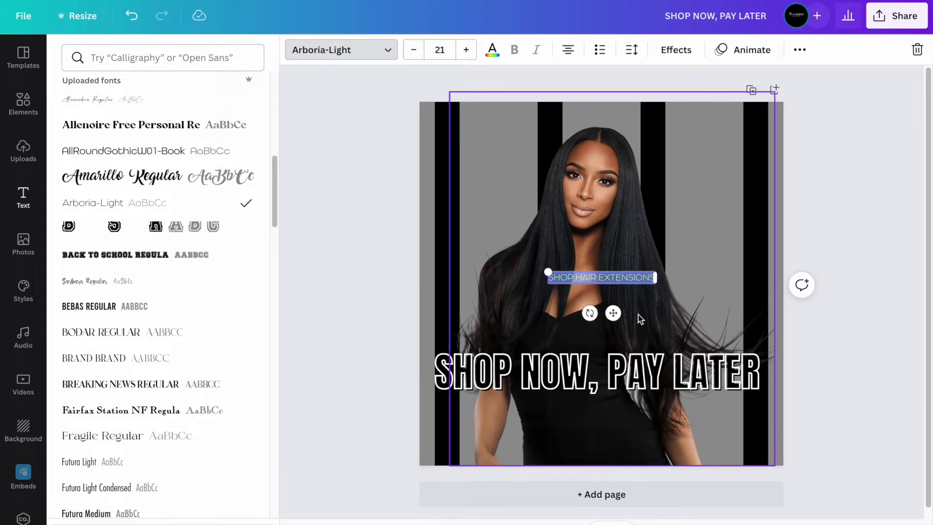
# Position the subheading centered just above the "SHOP NOW, PAY LATER" heading and widen its letter spacing.
pyautogui.moveTo(613, 314); pyautogui.dragTo(607, 376)
pyautogui.click(632, 50)
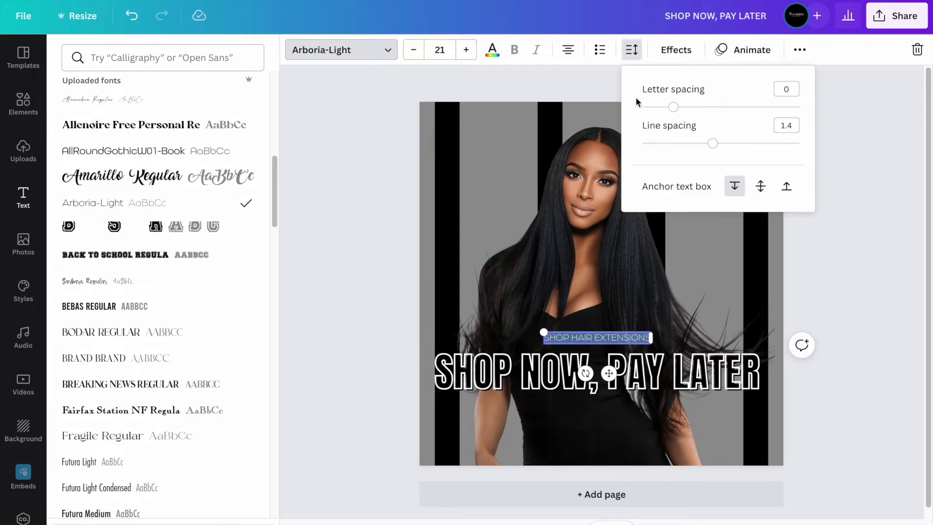
pyautogui.moveTo(673, 110); pyautogui.dragTo(692, 111)
pyautogui.click(881, 327)
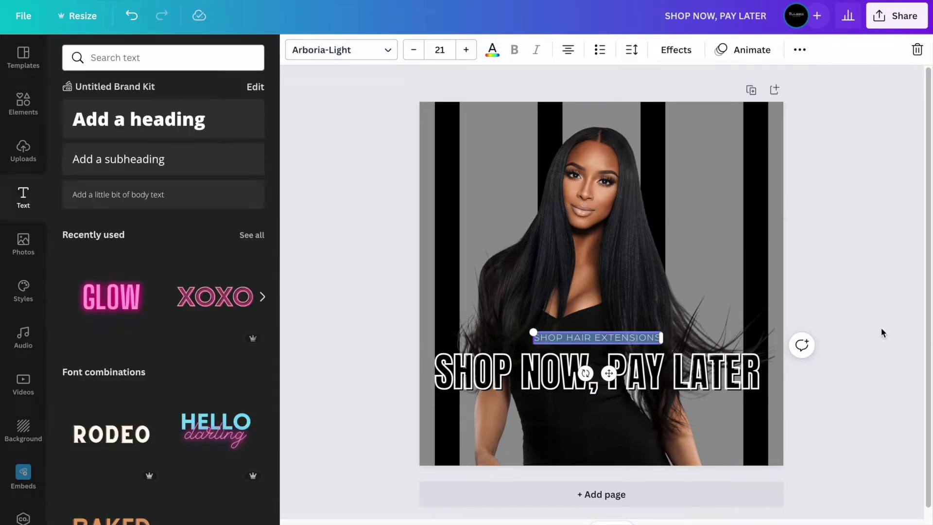
pyautogui.click(883, 327)
pyautogui.moveTo(602, 334); pyautogui.dragTo(617, 340)
pyautogui.click(885, 237)
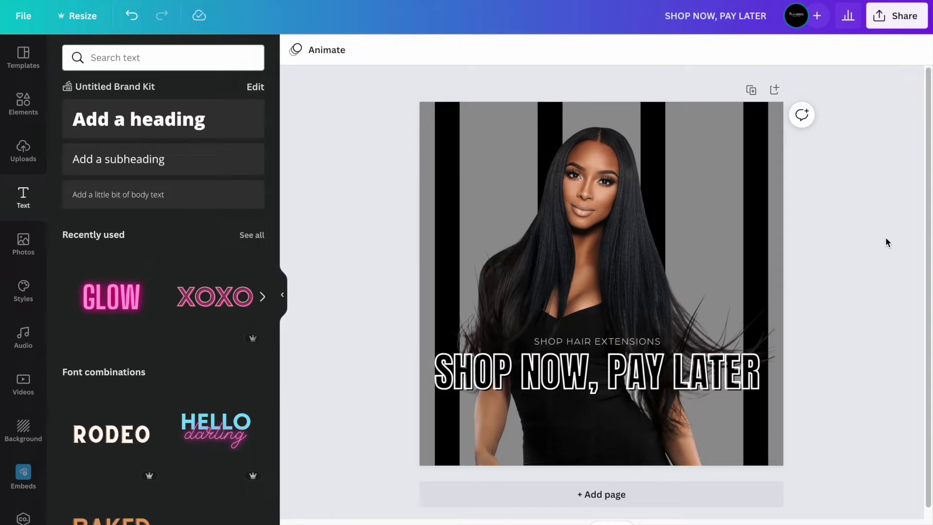
pyautogui.click(24, 119)
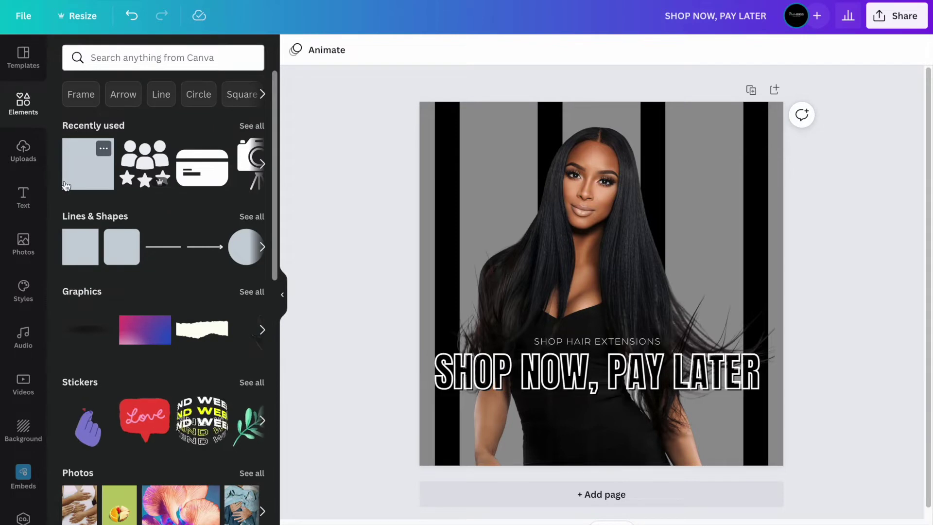
pyautogui.click(121, 247)
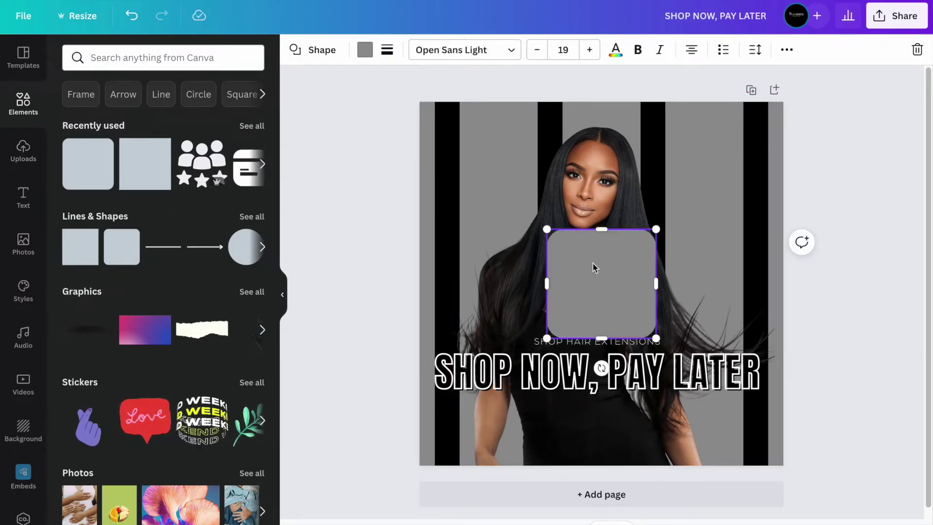
pyautogui.moveTo(622, 230); pyautogui.dragTo(624, 317)
pyautogui.write('WWW.YOURWEBSITE.COM')
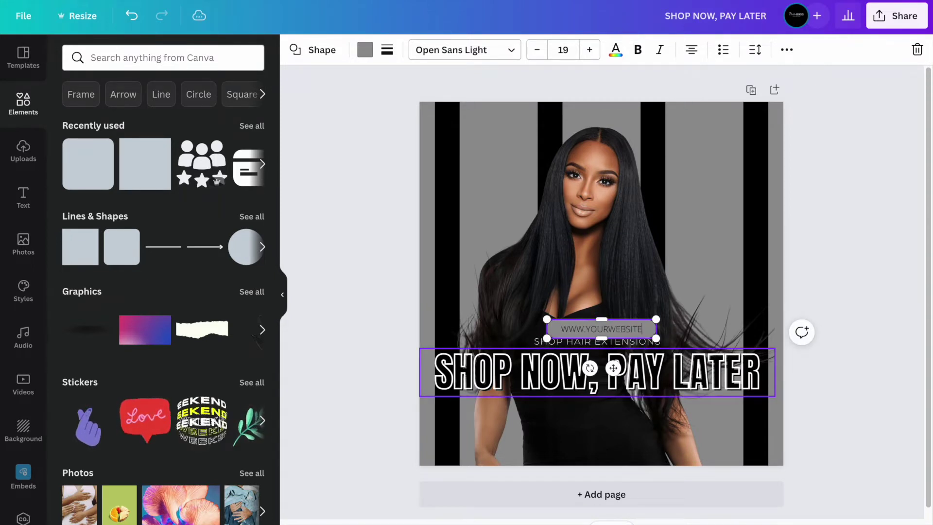
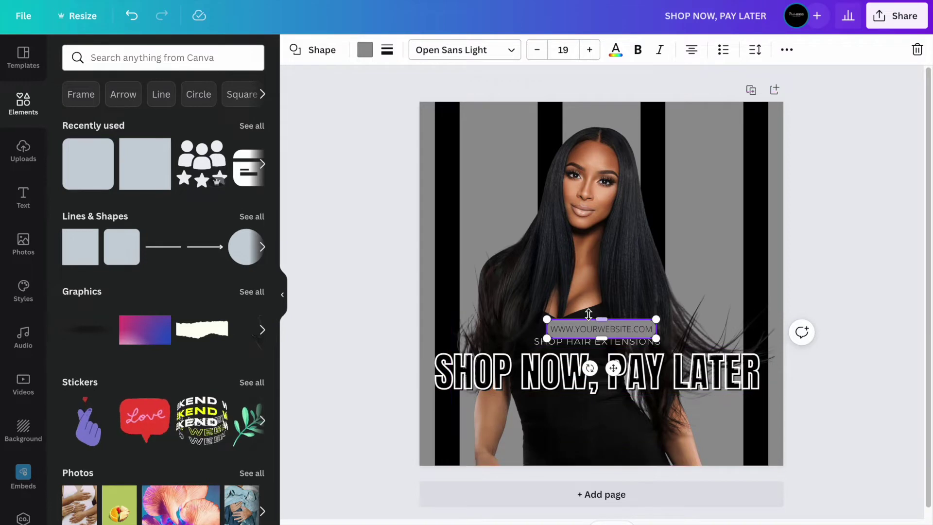
pyautogui.moveTo(611, 367); pyautogui.dragTo(605, 451)
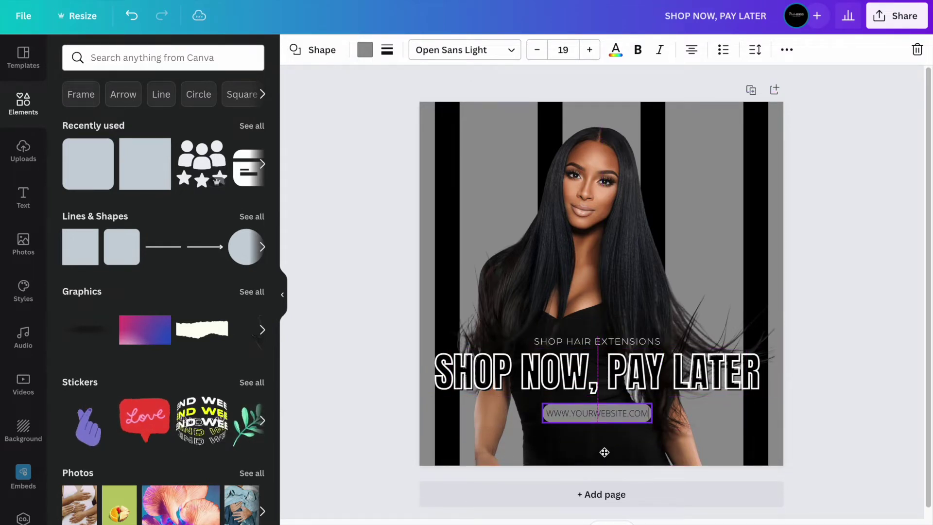
# Fill the website bar with white and enlarge it slightly around its text.
pyautogui.click(364, 50)
pyautogui.click(212, 121)
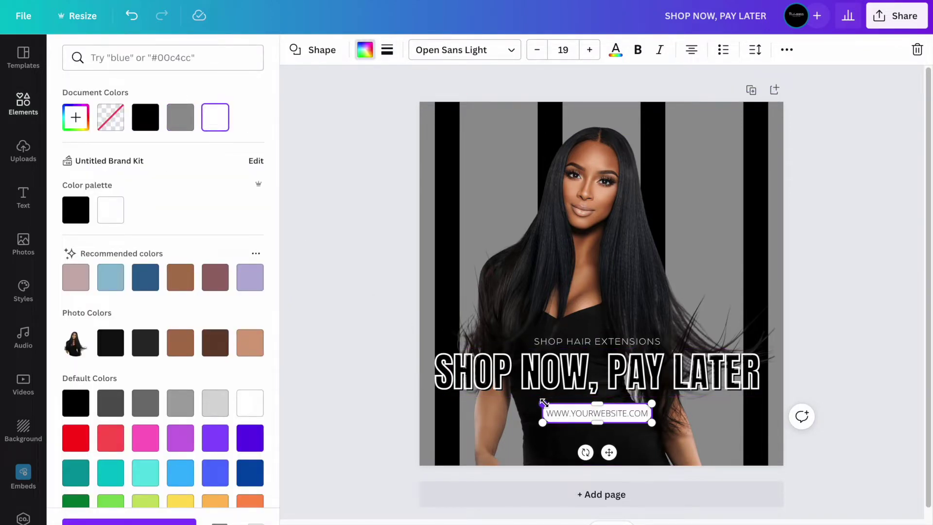
pyautogui.moveTo(543, 402); pyautogui.dragTo(533, 402)
pyautogui.click(854, 294)
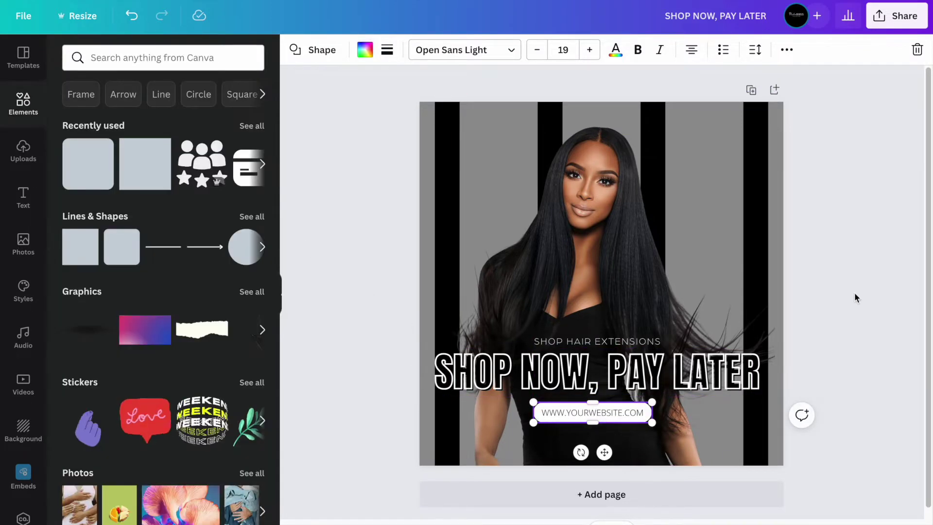
# Check the recently used elements and search the element library for "RIPPED PAPER".
pyautogui.click(263, 165)
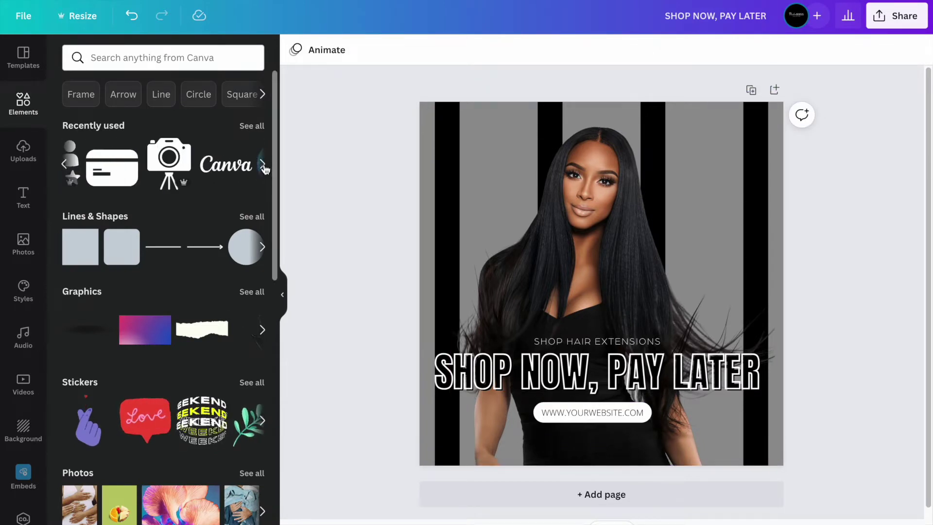
pyautogui.click(262, 166)
pyautogui.click(262, 166)
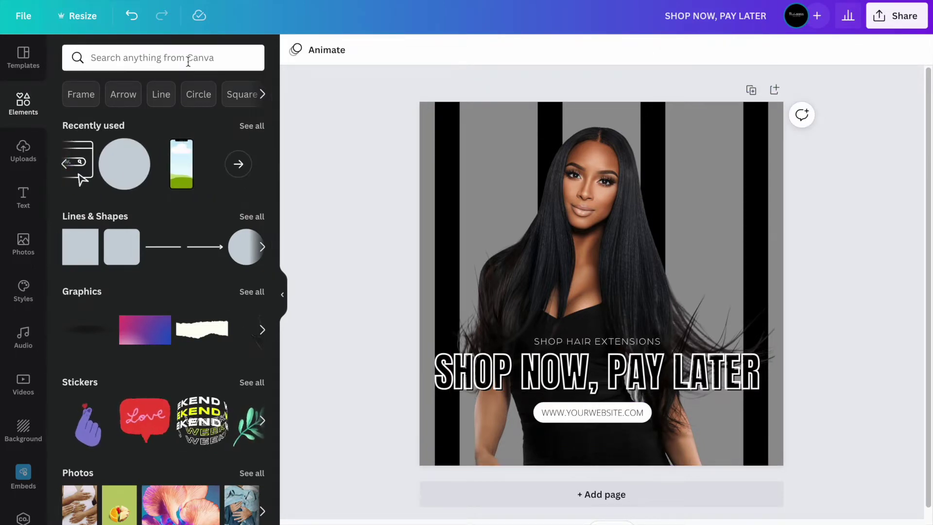
pyautogui.click(190, 61)
pyautogui.write('RIPPED PAPER')
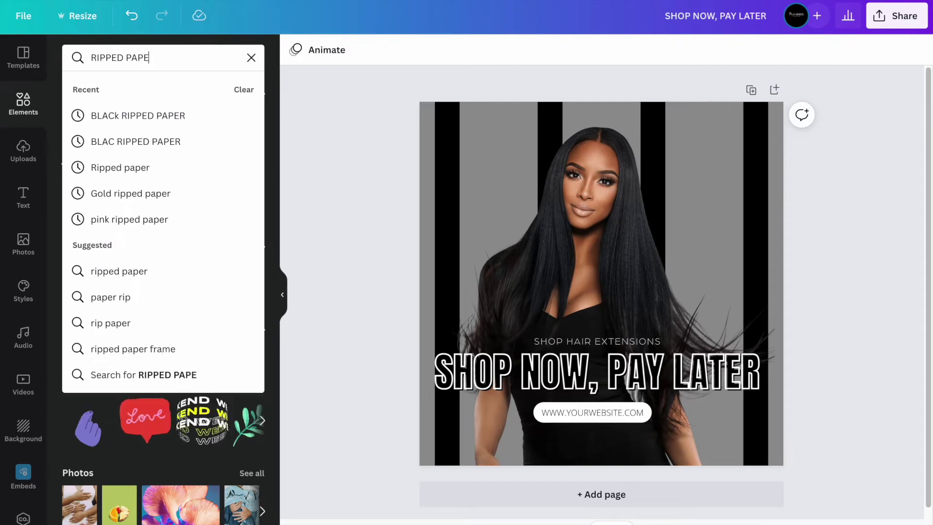
pyautogui.press('Return')
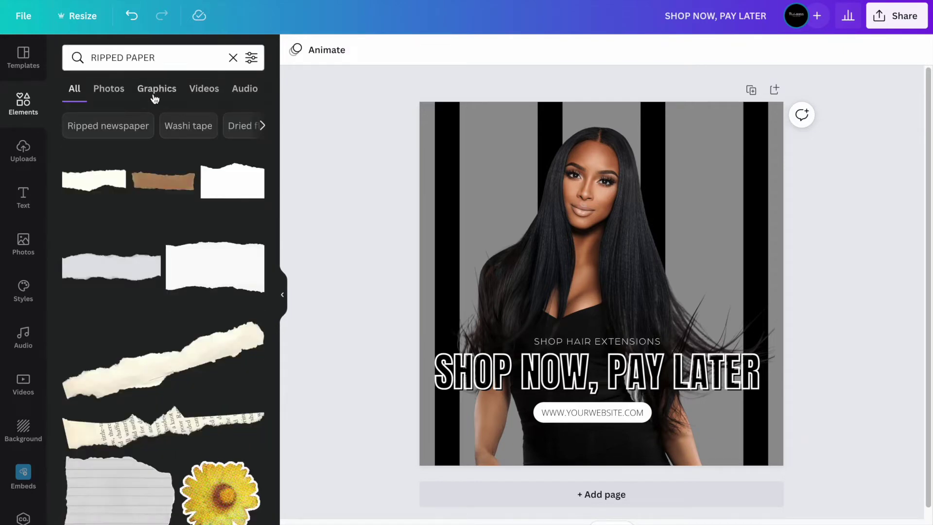
# Try a thin white ripped paper strip from the search results on the post, delete it, and look through more results.
pyautogui.scroll(-3, 172, 299)
pyautogui.scroll(-5, 172, 298)
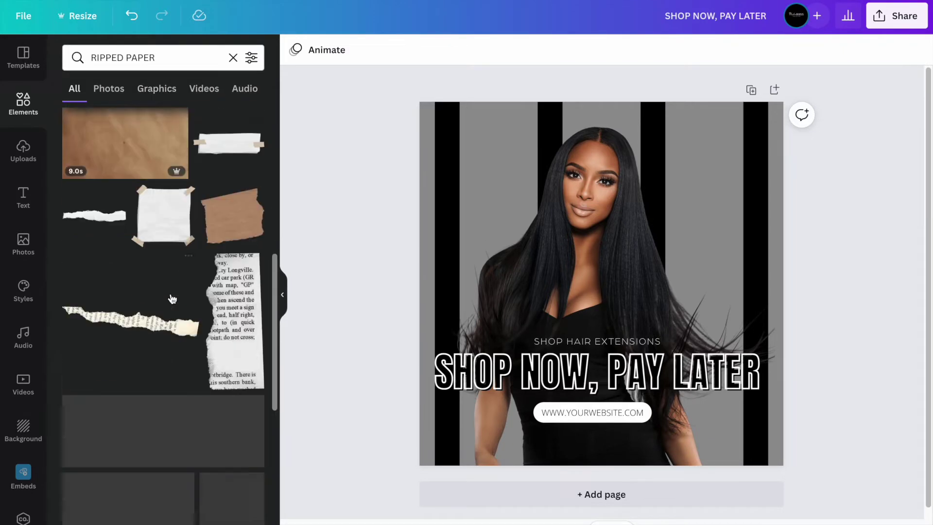
pyautogui.scroll(-2, 172, 298)
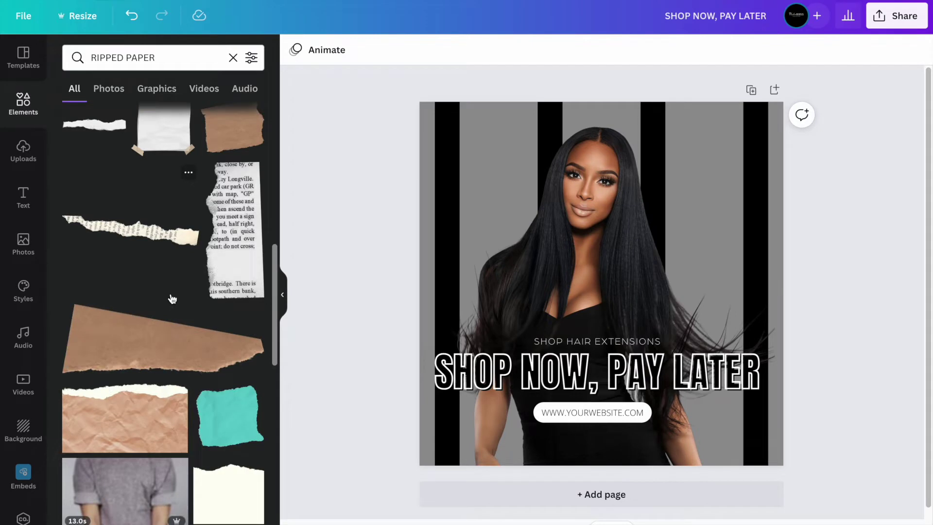
pyautogui.click(101, 136)
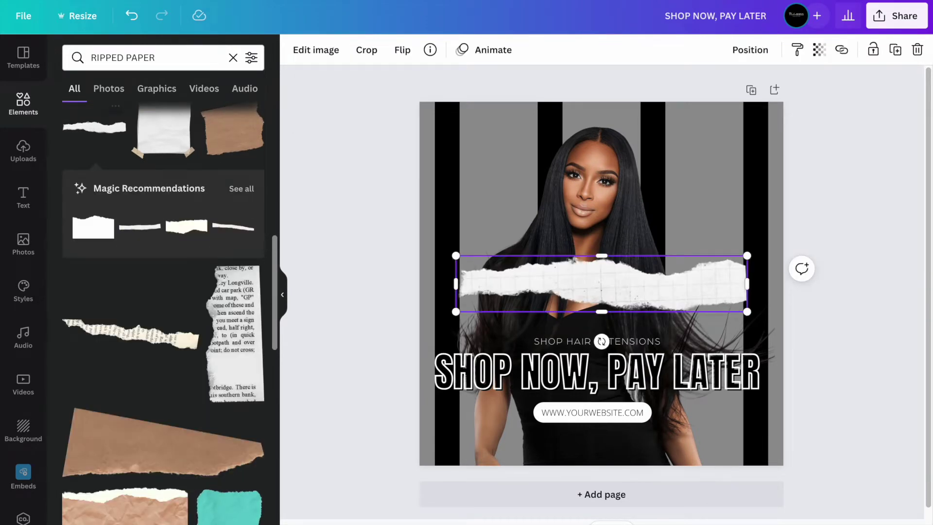
pyautogui.press('Delete')
pyautogui.scroll(-5, 125, 228)
pyautogui.scroll(-10, 125, 228)
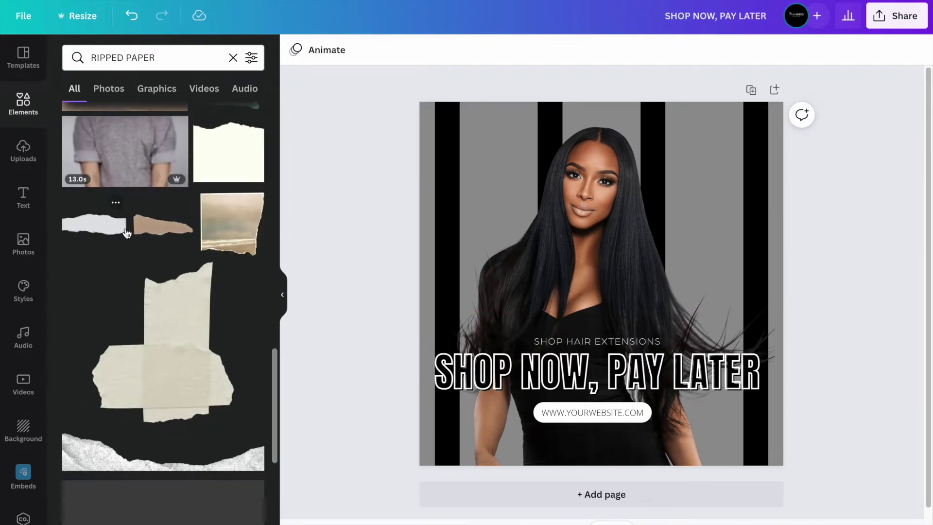
pyautogui.scroll(15, 125, 228)
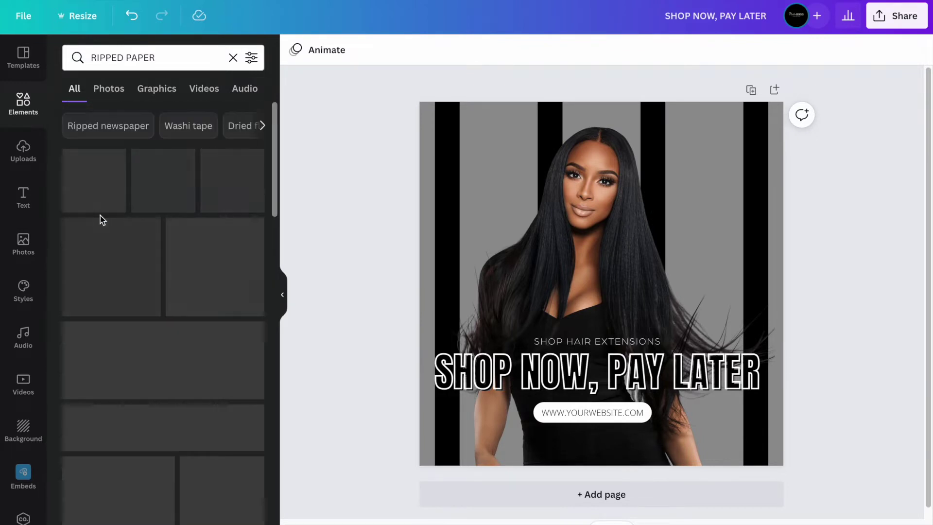
# Clear the search and look through the full collection of recently used elements for a ripped paper graphic.
pyautogui.click(234, 58)
pyautogui.click(245, 127)
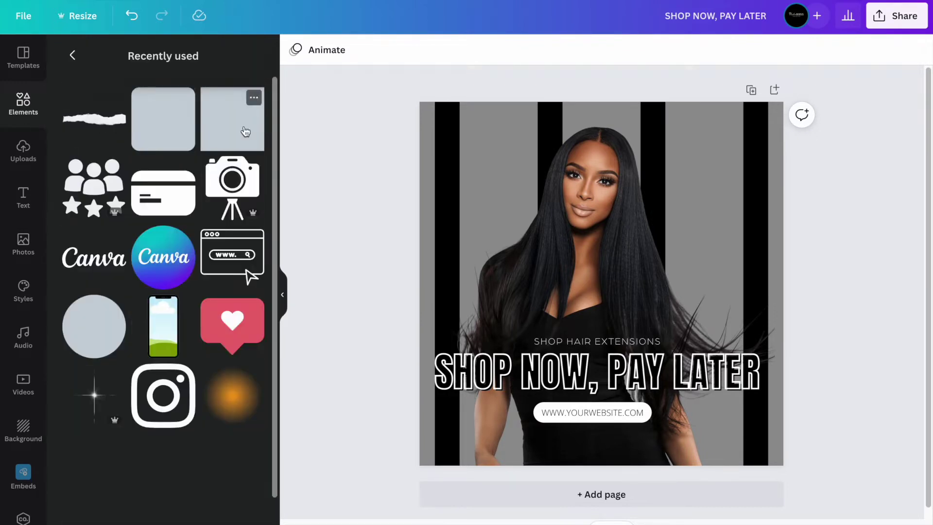
pyautogui.scroll(-3, 184, 284)
pyautogui.scroll(-10, 184, 284)
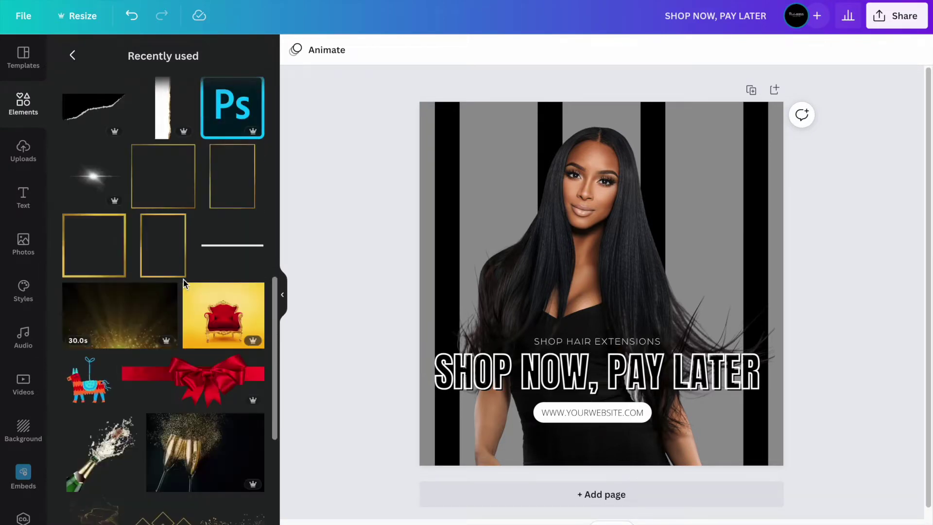
pyautogui.scroll(-5, 183, 279)
pyautogui.scroll(-10, 184, 281)
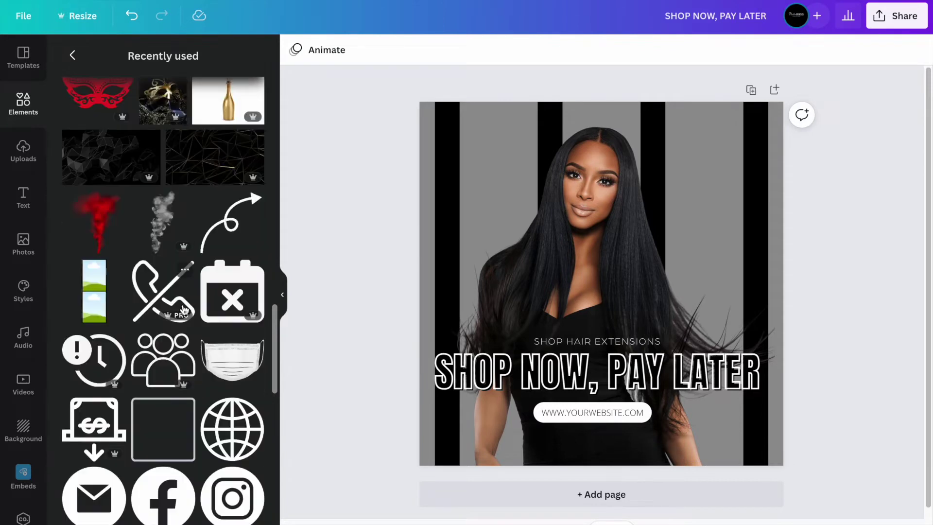
pyautogui.scroll(-10, 190, 309)
pyautogui.scroll(-7, 184, 310)
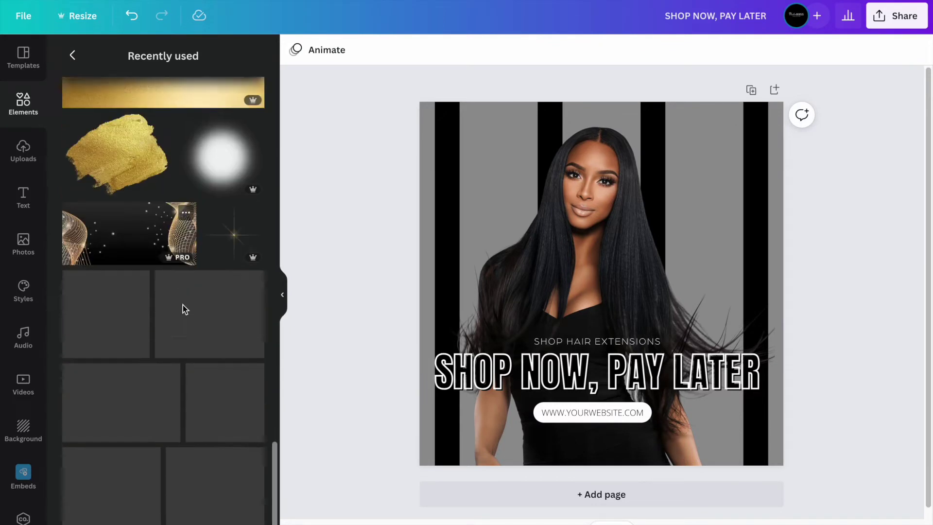
pyautogui.scroll(-7, 184, 310)
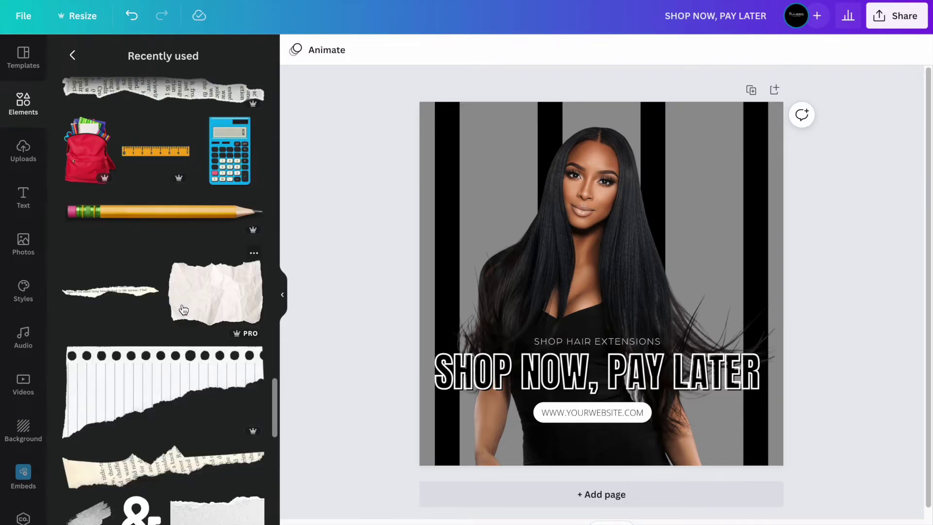
pyautogui.scroll(-1, 184, 310)
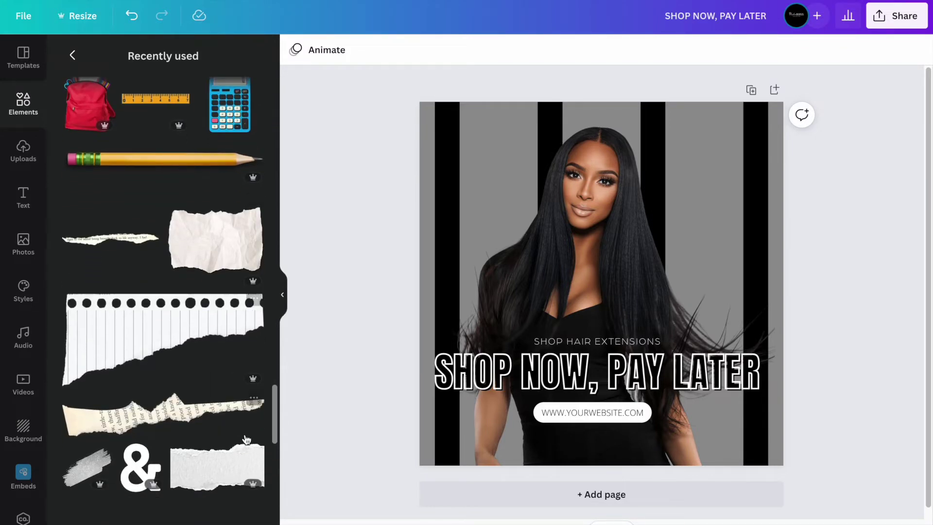
# Try the wide white torn paper sheet across the post's lower-left corner, flipped horizontally, tilted down to the right and enlarged.
pyautogui.click(219, 475)
pyautogui.moveTo(517, 285); pyautogui.dragTo(510, 499)
pyautogui.click(402, 50)
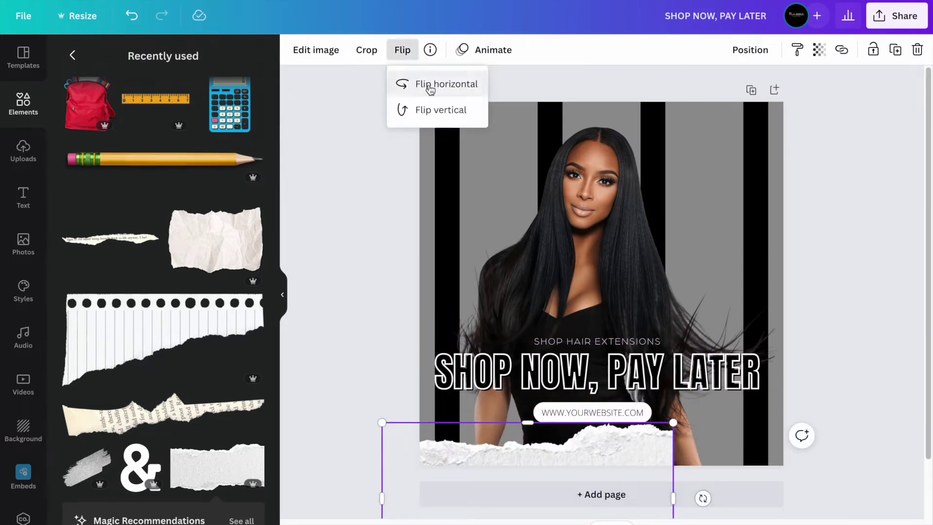
pyautogui.click(430, 85)
pyautogui.moveTo(703, 498); pyautogui.dragTo(696, 521)
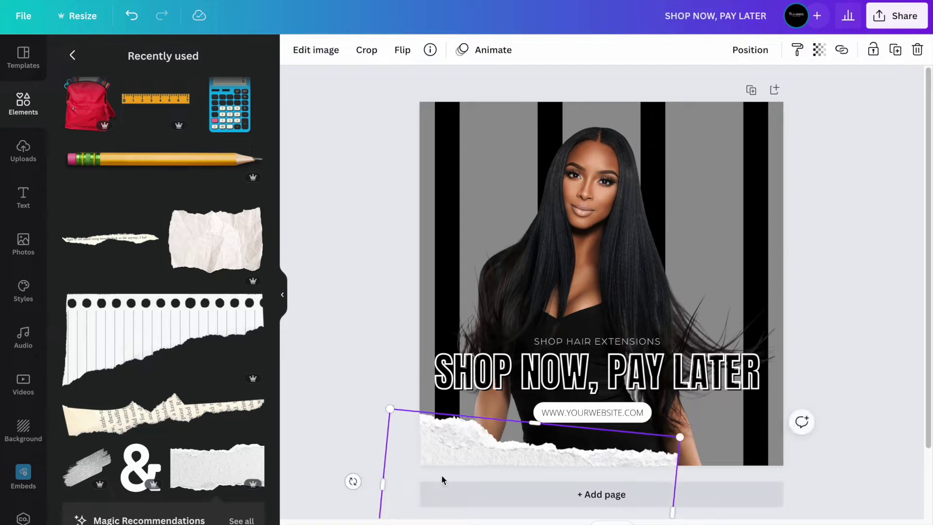
pyautogui.moveTo(391, 407); pyautogui.dragTo(363, 391)
pyautogui.moveTo(675, 508); pyautogui.dragTo(702, 506)
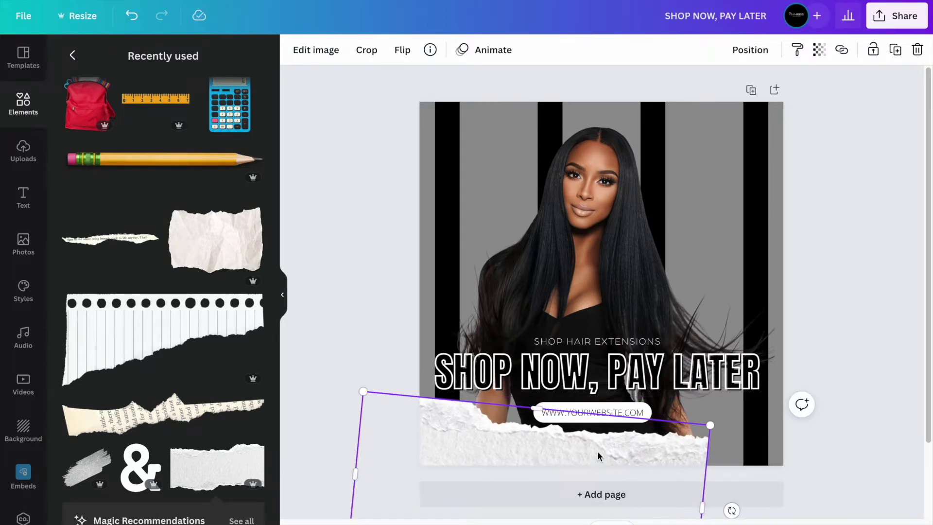
pyautogui.click(847, 365)
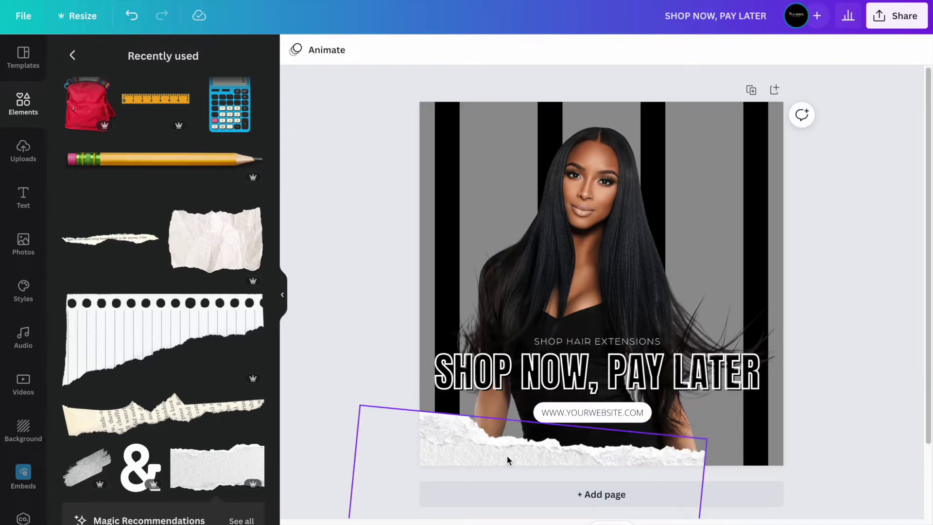
# Look further through the recently used elements and delete the torn paper sheet from the post's lower-left corner.
pyautogui.scroll(-6, 238, 387)
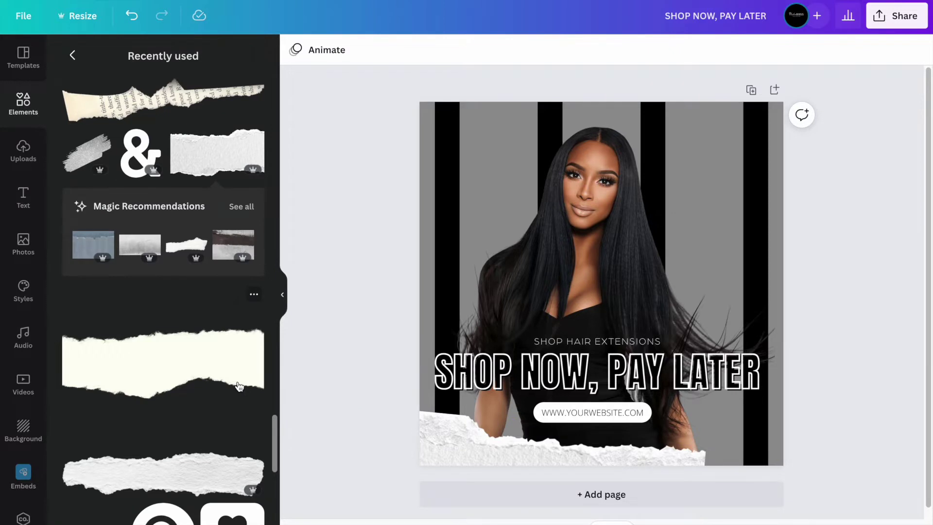
pyautogui.scroll(-1, 238, 386)
pyautogui.click(435, 441)
pyautogui.press('Delete')
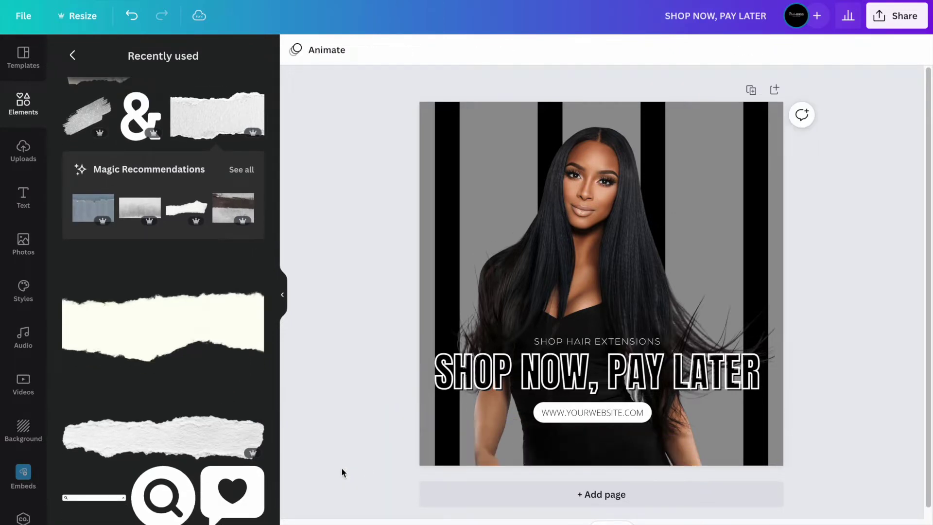
# Add the long "White Ripped Paper Piece" graphic to the post and star it for reuse.
pyautogui.click(191, 438)
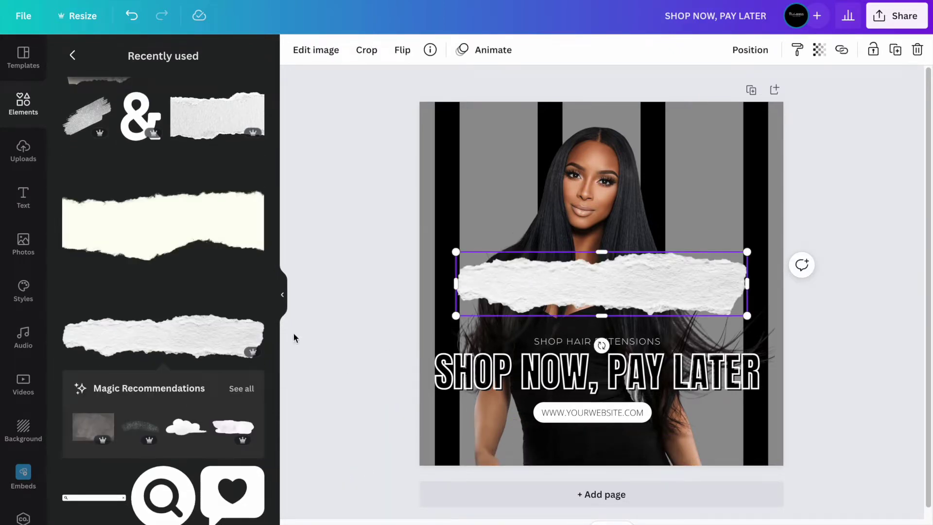
pyautogui.click(253, 323)
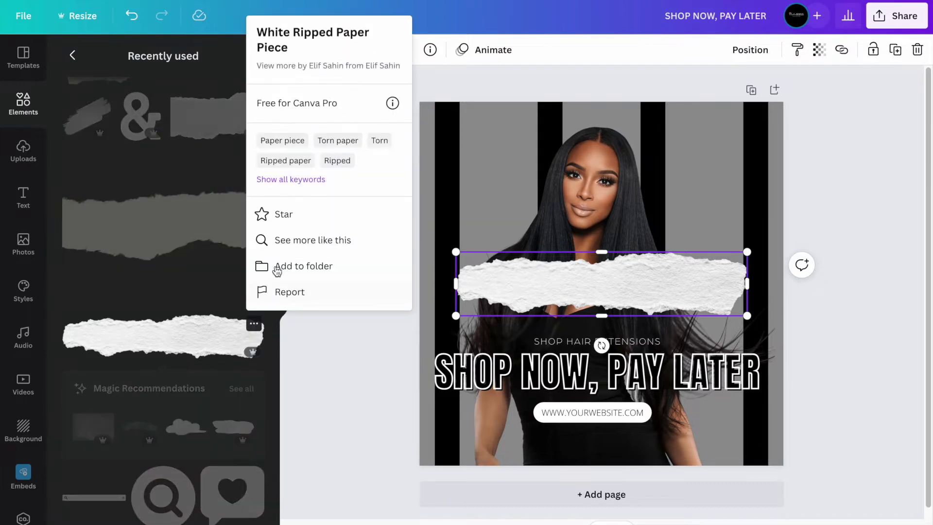
pyautogui.click(262, 214)
# Place the ripped paper across the post's lower-left corner, flipped vertically, tilted down to the right and enlarged to stay below the website button.
pyautogui.moveTo(609, 272); pyautogui.dragTo(564, 450)
pyautogui.click(403, 60)
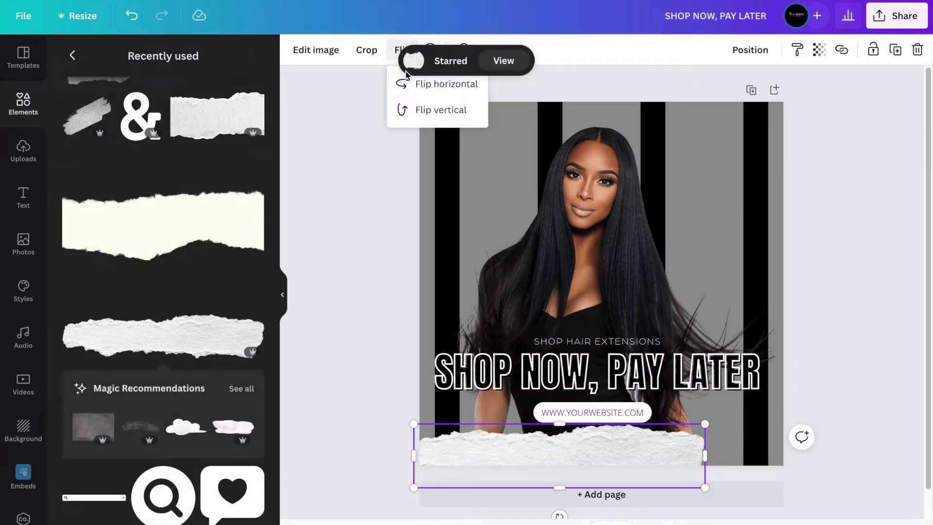
pyautogui.click(427, 109)
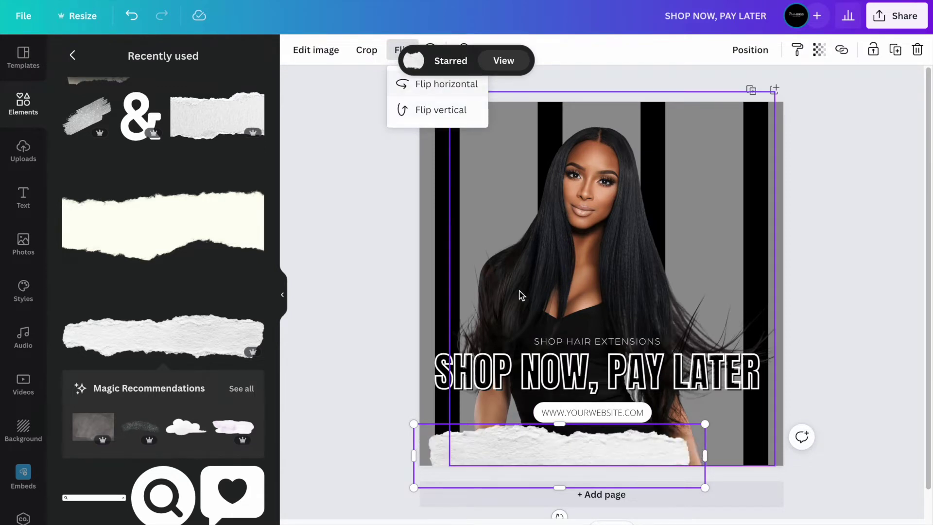
pyautogui.moveTo(559, 516); pyautogui.dragTo(518, 453)
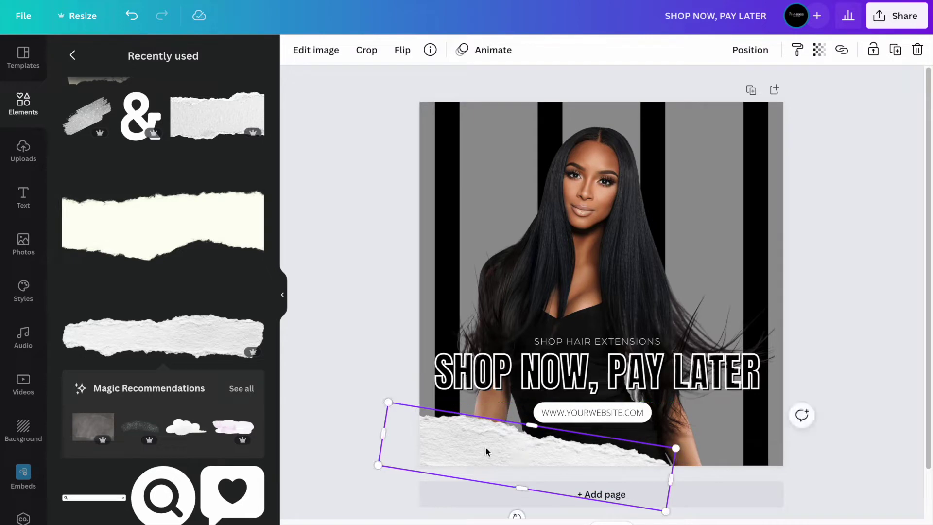
pyautogui.moveTo(384, 402); pyautogui.dragTo(352, 388)
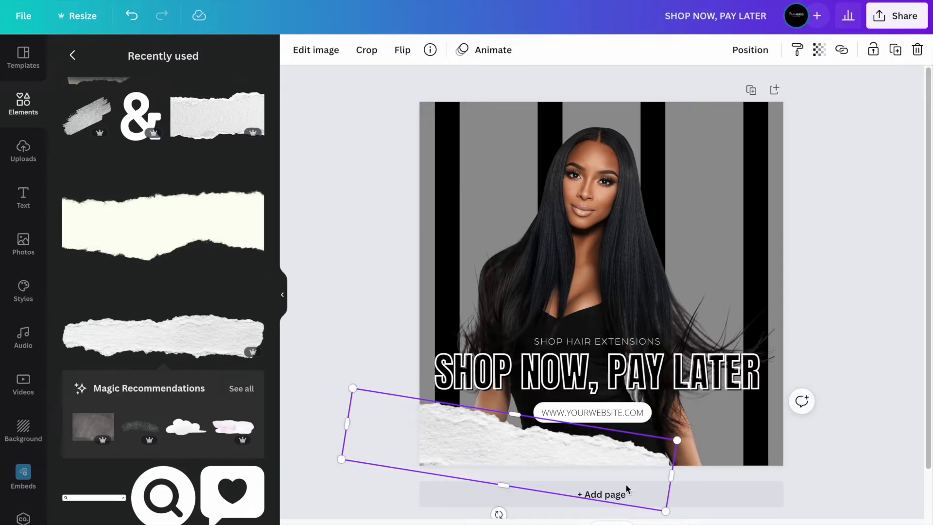
pyautogui.moveTo(672, 479); pyautogui.dragTo(690, 478)
pyautogui.click(896, 370)
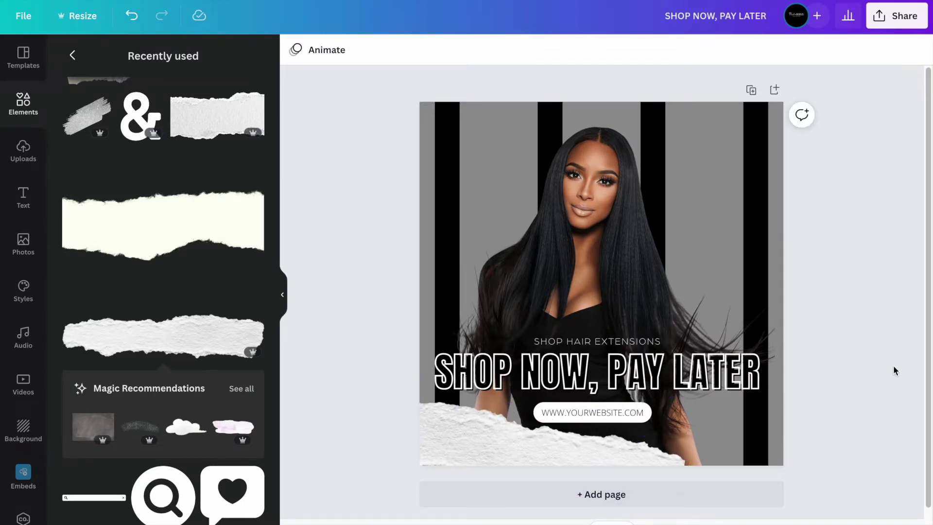
pyautogui.click(498, 437)
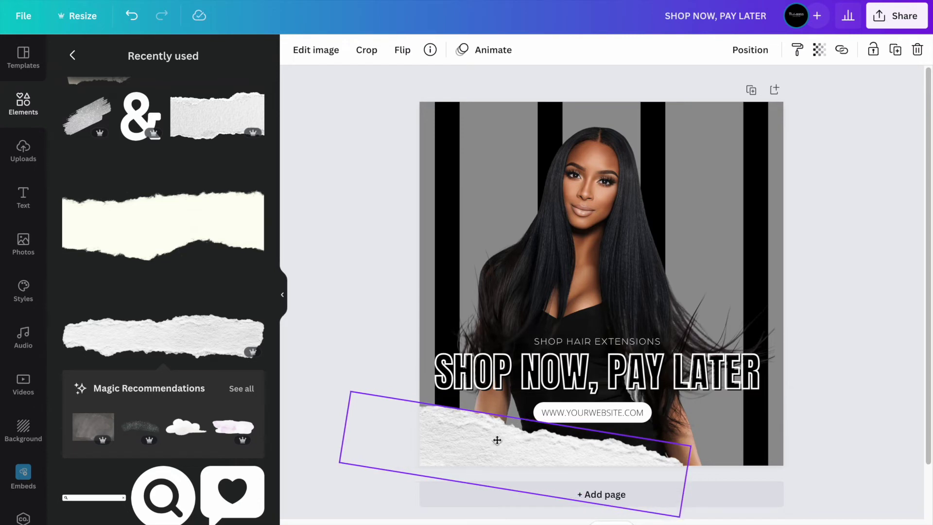
pyautogui.click(847, 231)
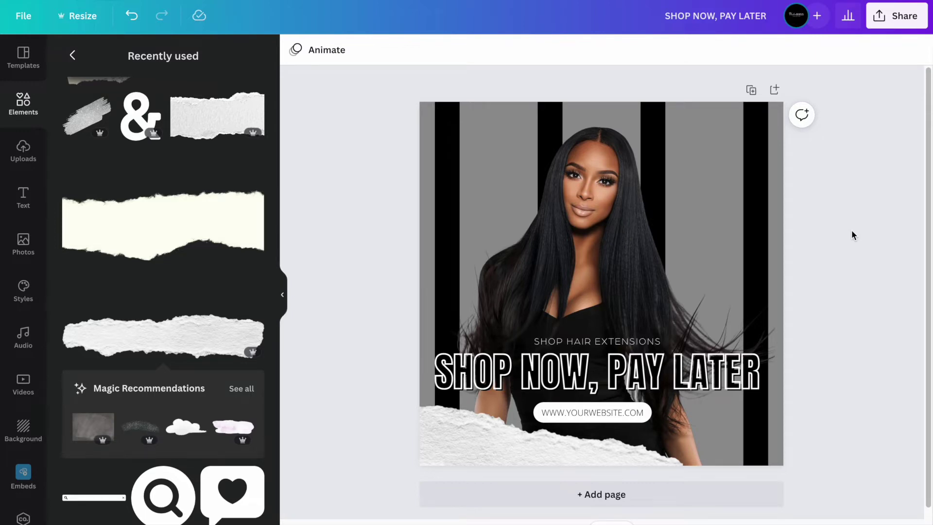
# Add a second page to the design and title the first page "shop now pay later".
pyautogui.scroll(-1, 851, 231)
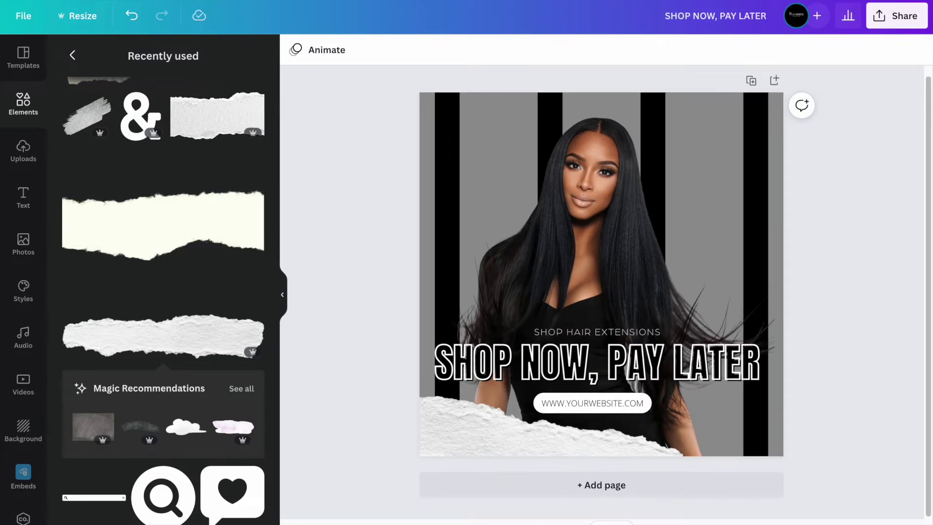
pyautogui.click(685, 486)
pyautogui.scroll(5, 633, 335)
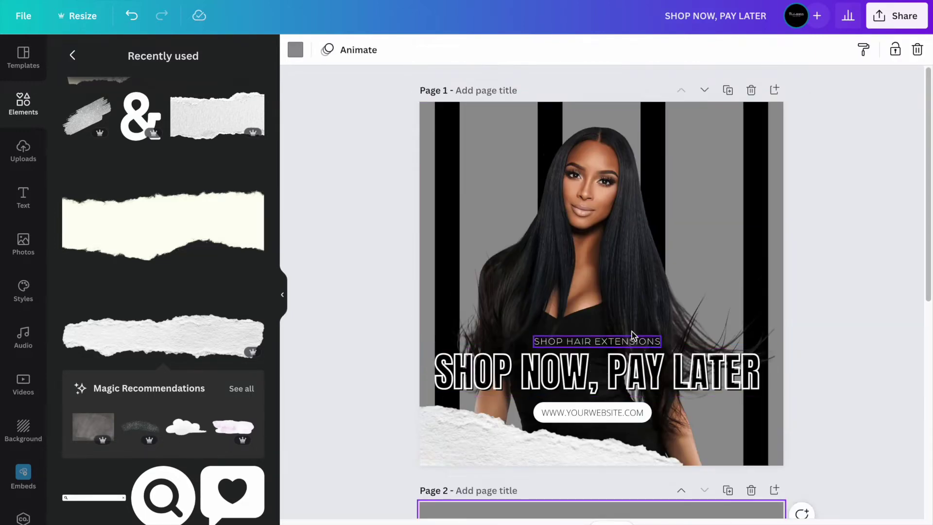
pyautogui.click(489, 94)
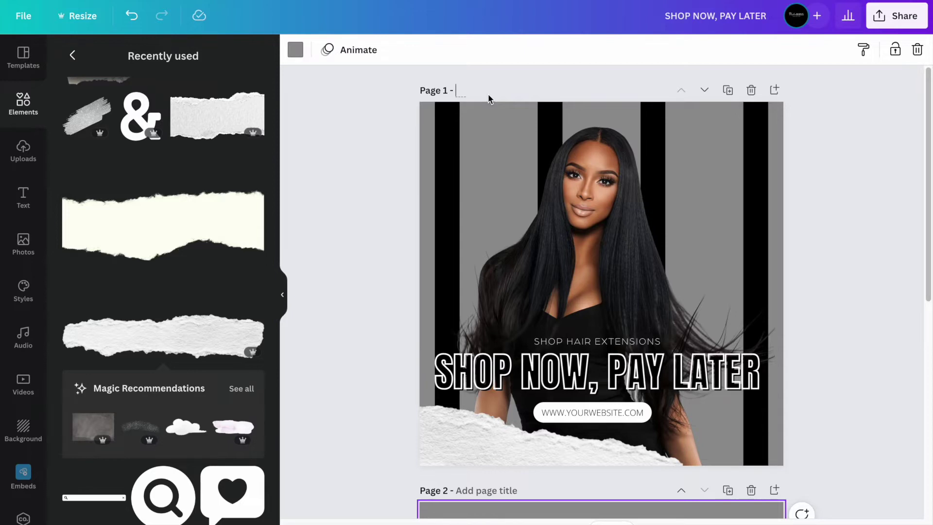
pyautogui.write('shop now pay later')
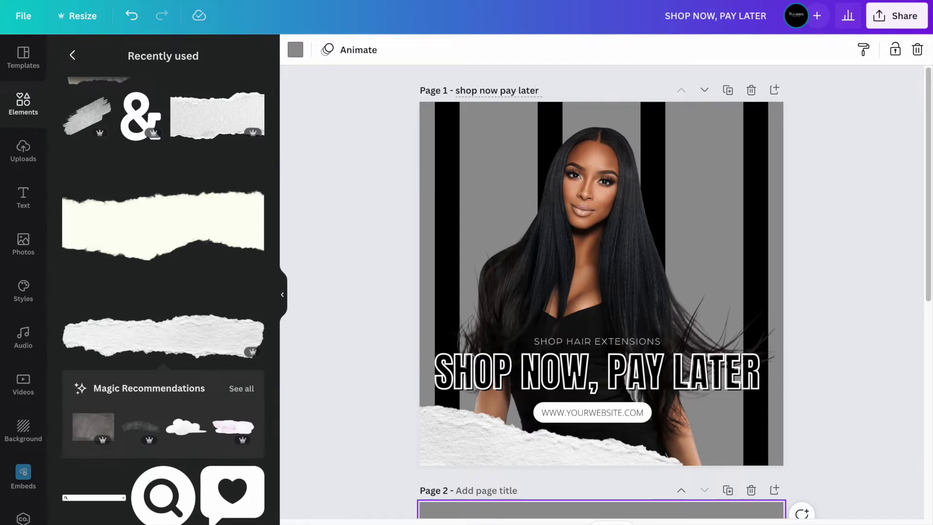
pyautogui.scroll(-5, 561, 292)
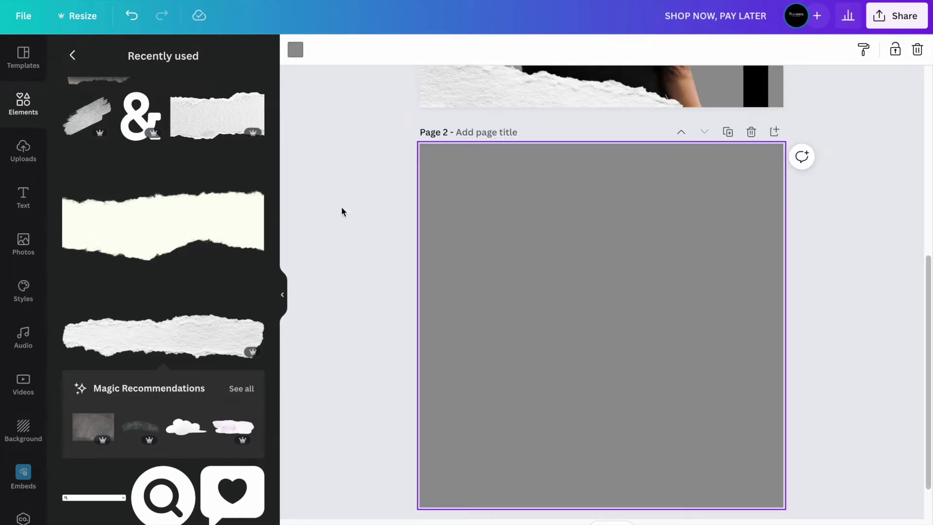
# Add the uploaded photo of the long-haired model in the black dress to page 2 and remove its background.
pyautogui.click(20, 151)
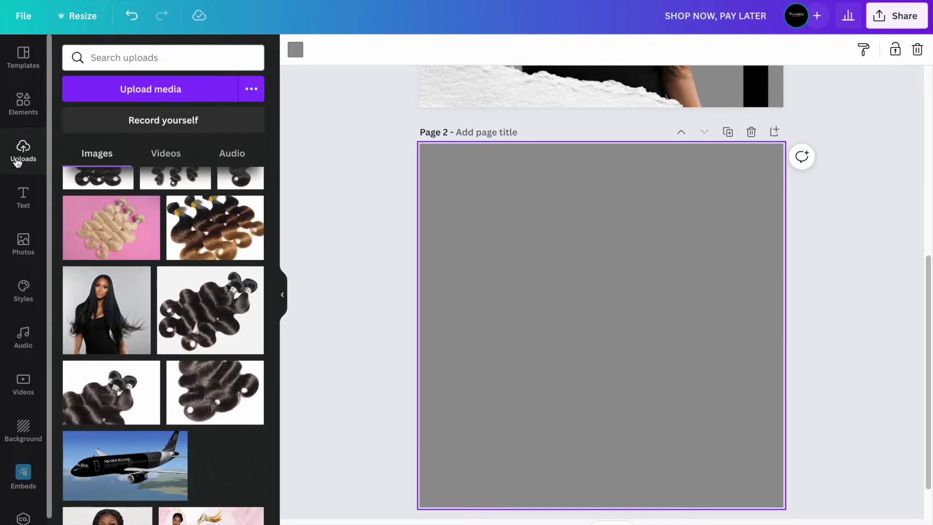
pyautogui.click(107, 311)
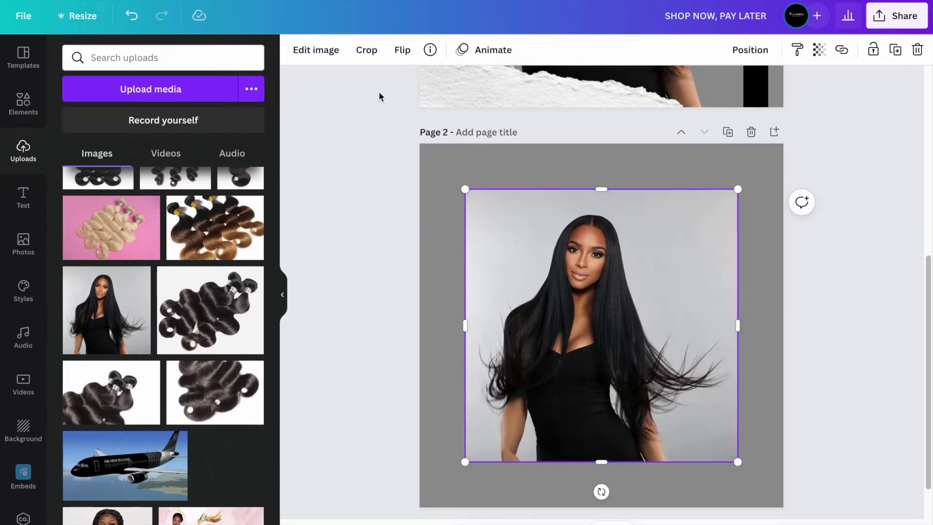
pyautogui.click(307, 53)
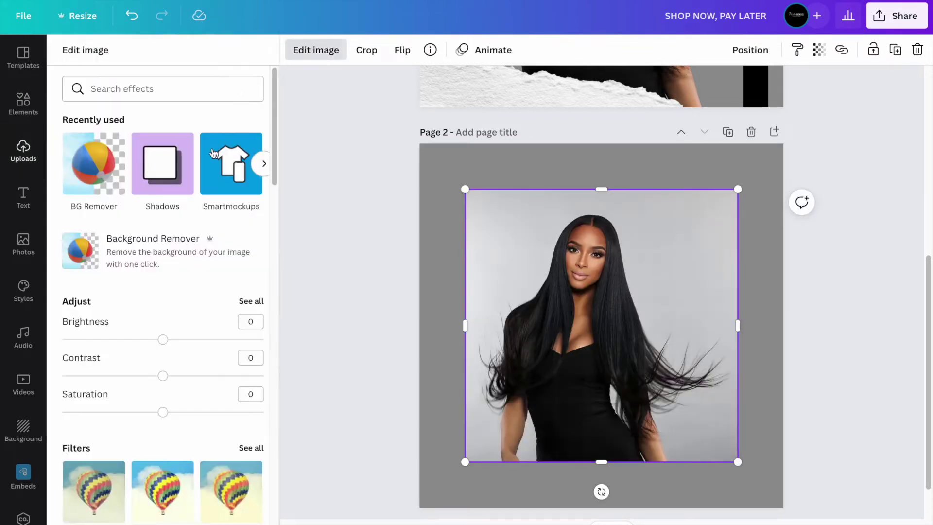
pyautogui.click(75, 180)
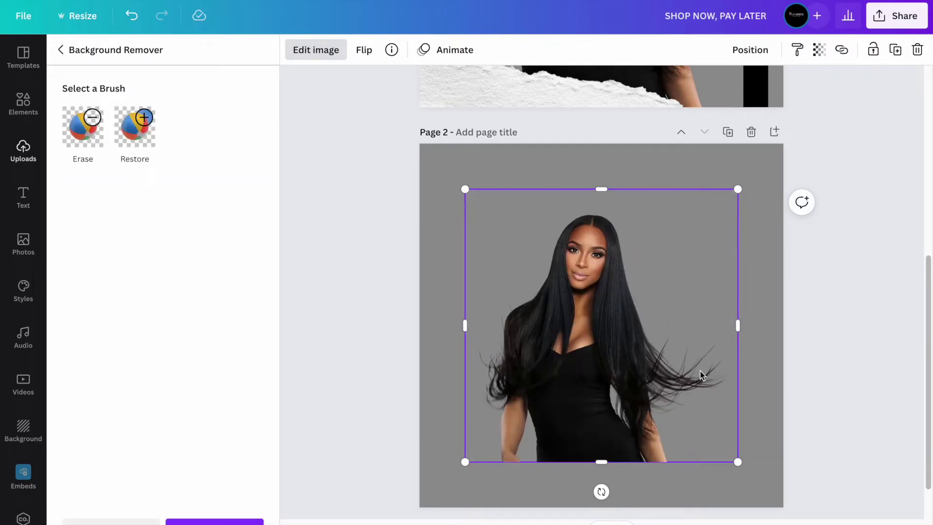
# Enlarge the model cut-out down to page 2's bottom edge and extend its frame upward to about 945 by 1,108.
pyautogui.scroll(-2, 754, 437)
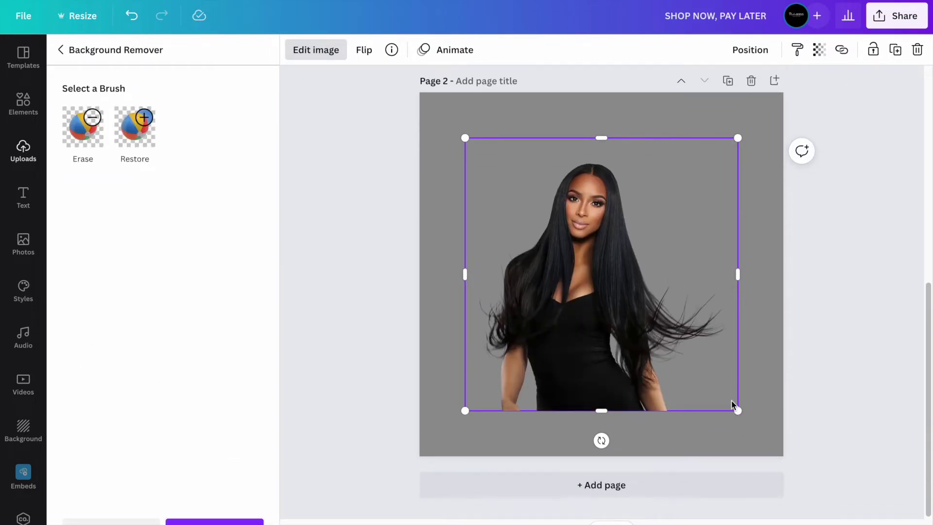
pyautogui.moveTo(739, 411); pyautogui.dragTo(770, 477)
pyautogui.moveTo(660, 420); pyautogui.dragTo(635, 419)
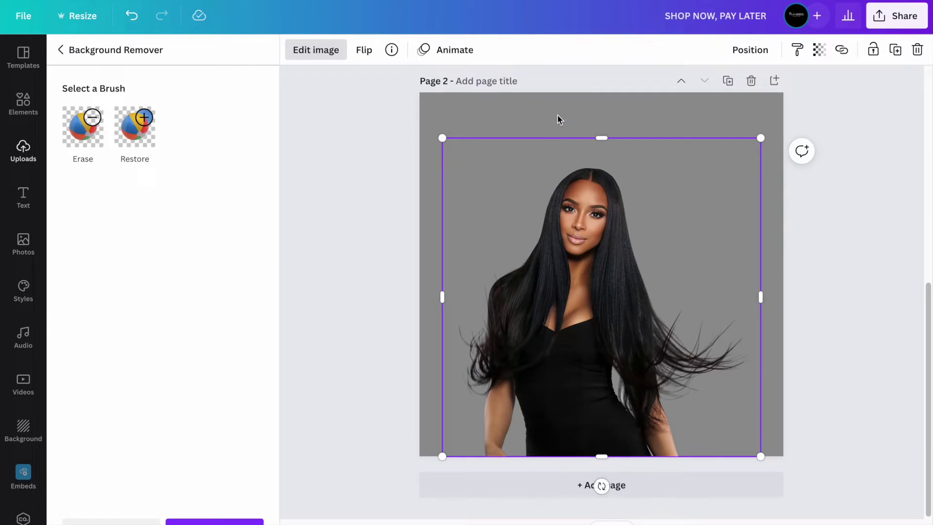
pyautogui.moveTo(600, 137); pyautogui.dragTo(601, 83)
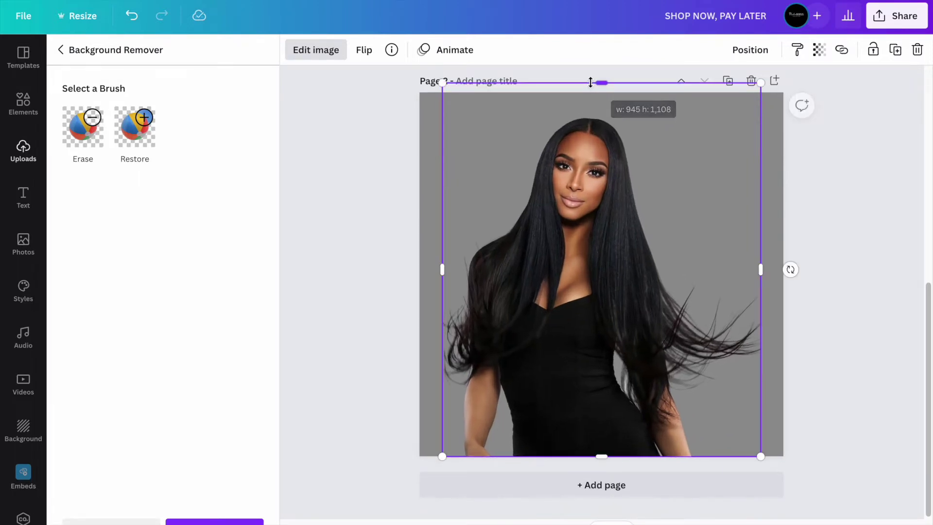
pyautogui.click(364, 352)
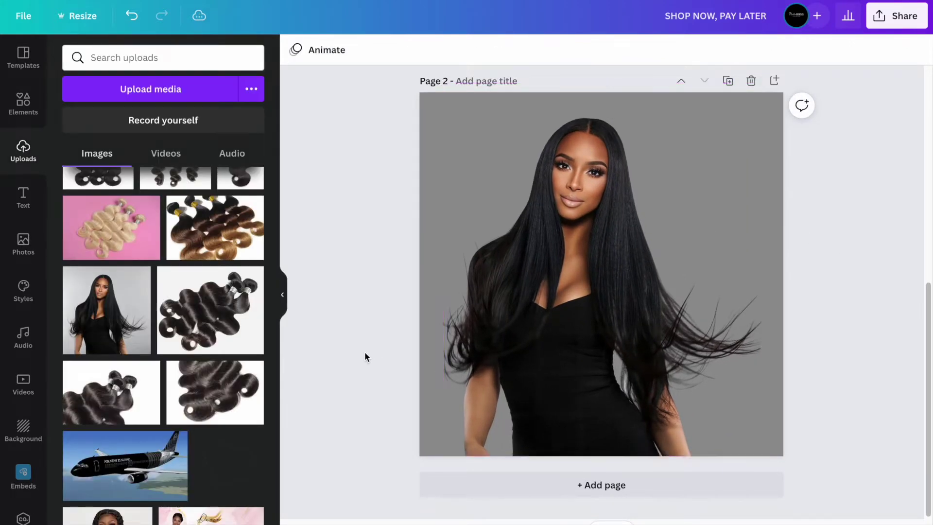
# Widen the model image's frame on both sides to uncover the hair ends and move it partly off the page's right edge.
pyautogui.click(493, 328)
pyautogui.moveTo(435, 269)
pyautogui.mouseDown()
pyautogui.moveTo(444, 268)
pyautogui.moveTo(426, 270)
pyautogui.mouseUp()
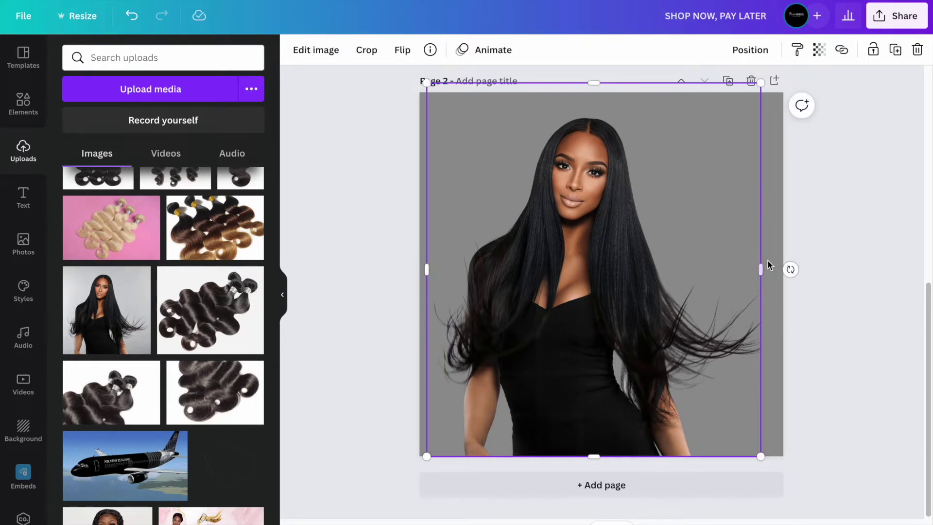
pyautogui.moveTo(762, 270); pyautogui.dragTo(776, 270)
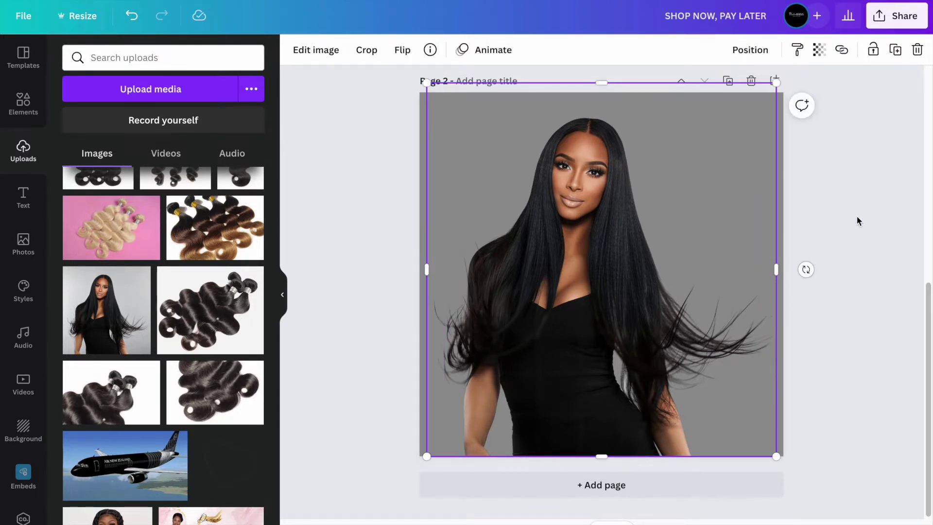
pyautogui.click(857, 221)
pyautogui.moveTo(559, 246); pyautogui.dragTo(789, 274)
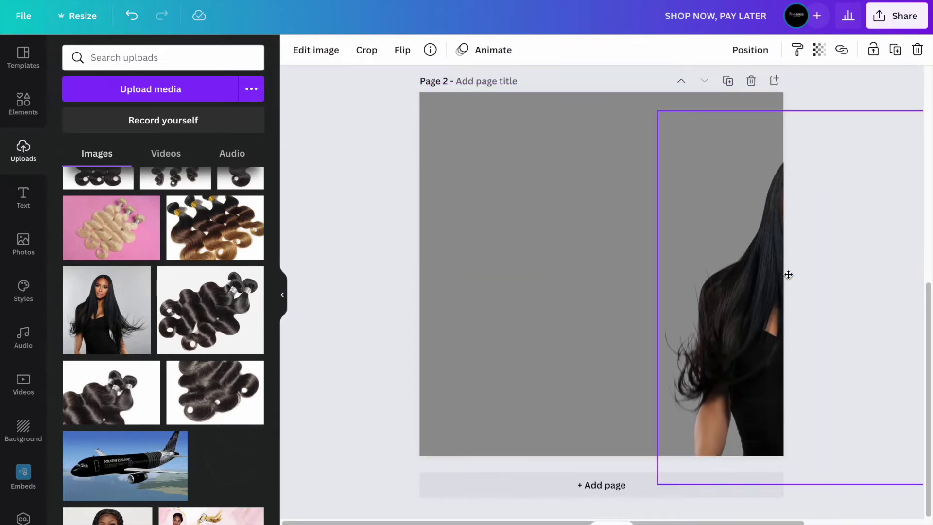
# Add a heading reading "LUXURY" in capitals to page 2.
pyautogui.click(23, 197)
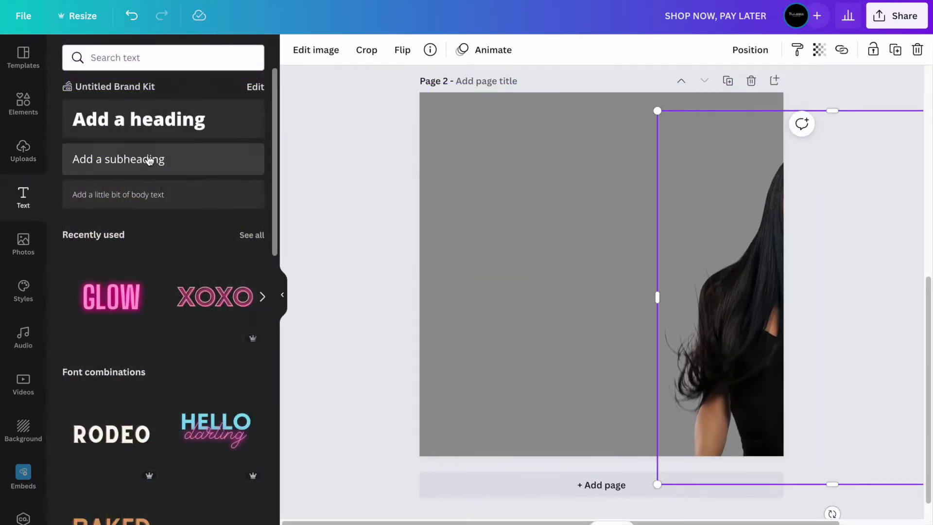
pyautogui.click(157, 121)
pyautogui.write('luxury')
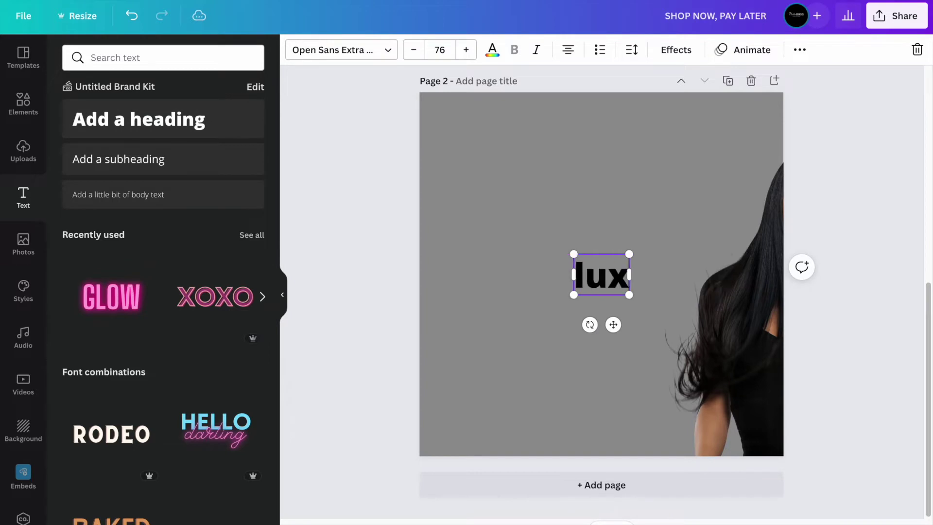
pyautogui.press('BackSpace')
pyautogui.press('BackSpace')
pyautogui.press('BackSpace')
pyautogui.press('BackSpace')
pyautogui.press('BackSpace')
pyautogui.press('BackSpace')
pyautogui.write('LUXURY')
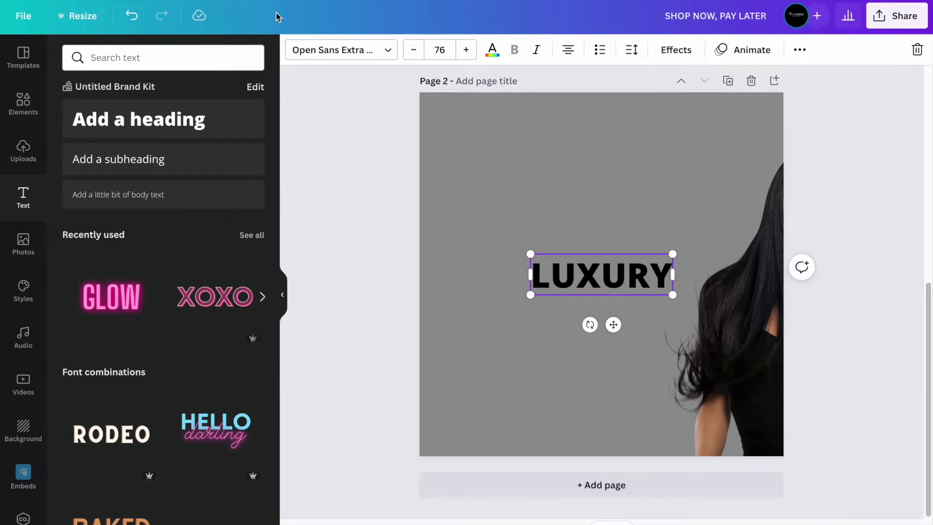
# Set the "LUXURY" heading in Anton, enlarge it to size 277 and centre it across the width of the page.
pyautogui.click(316, 49)
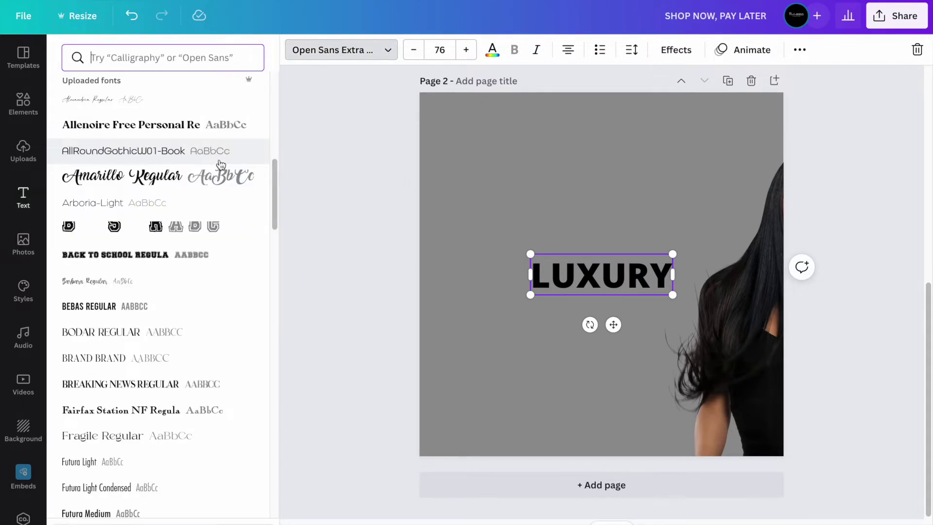
pyautogui.scroll(8, 179, 208)
pyautogui.click(179, 213)
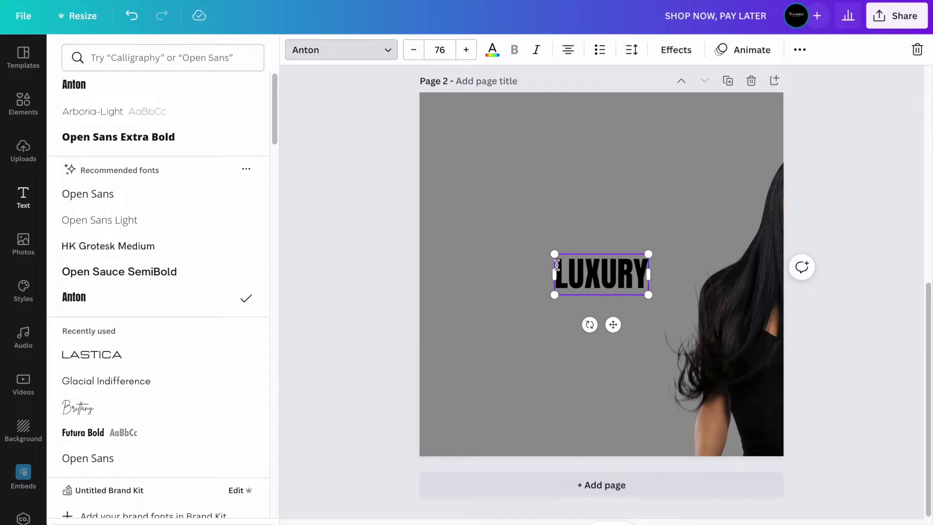
pyautogui.moveTo(554, 253); pyautogui.dragTo(424, 197)
pyautogui.moveTo(647, 298); pyautogui.dragTo(766, 346)
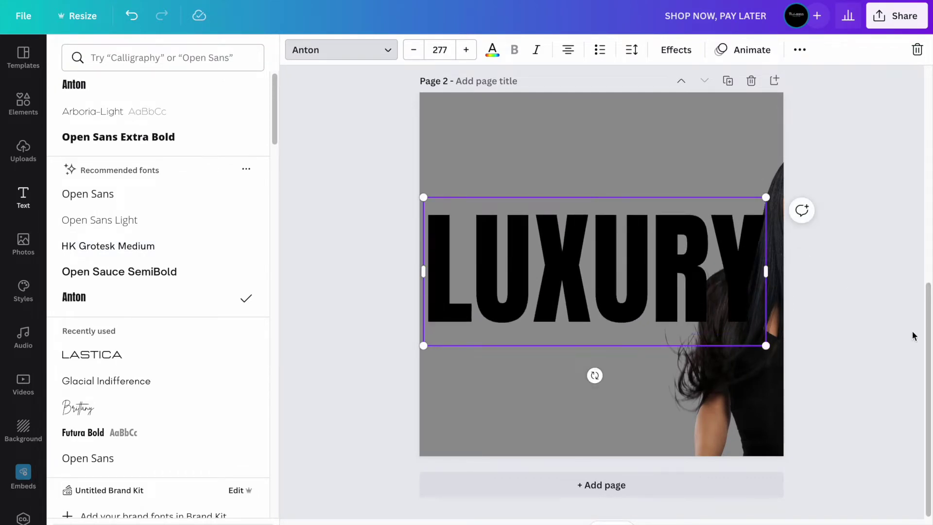
pyautogui.press('Escape')
pyautogui.moveTo(514, 298); pyautogui.dragTo(544, 276)
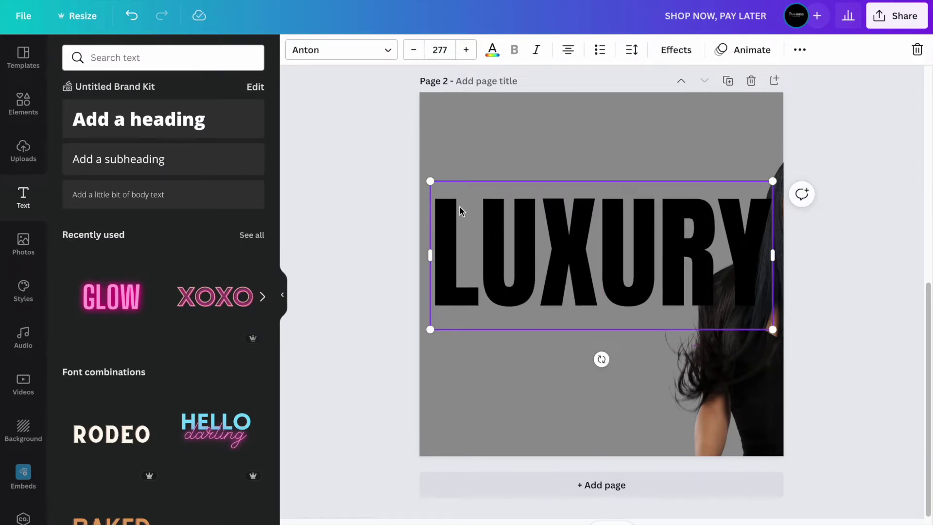
# Colour the "LUXURY" heading white.
pyautogui.click(493, 50)
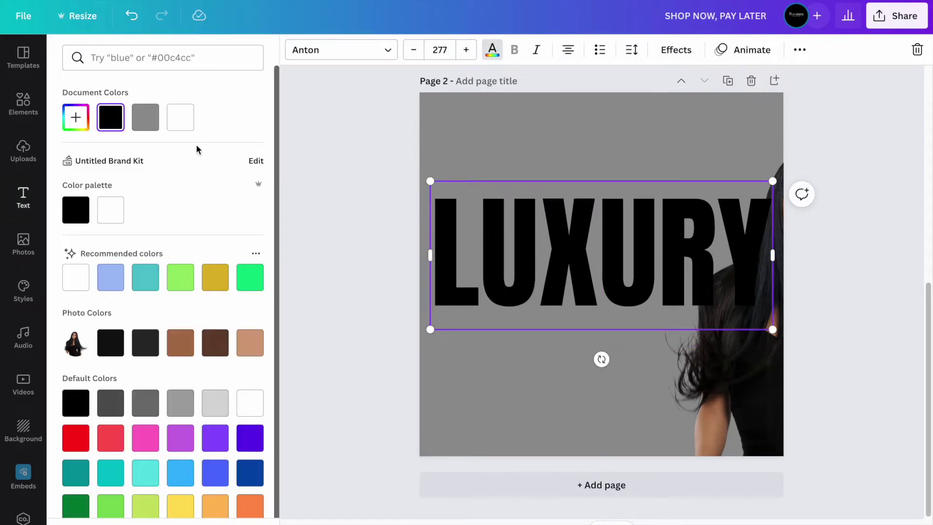
pyautogui.click(182, 123)
pyautogui.press('Escape')
pyautogui.press('Escape')
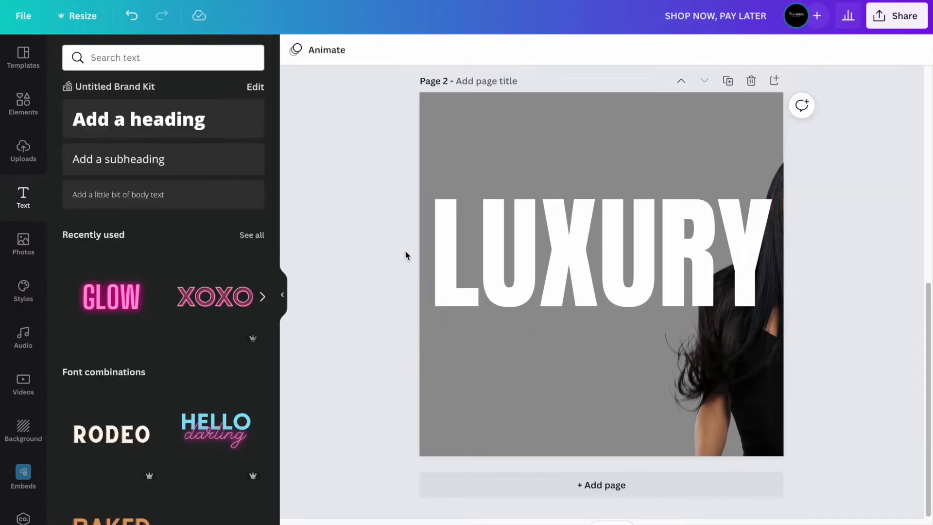
# Widen the "LUXURY" text box past the page's side edges and move the heading higher, centred on the page.
pyautogui.click(436, 273)
pyautogui.moveTo(428, 252); pyautogui.dragTo(419, 253)
pyautogui.moveTo(778, 257); pyautogui.dragTo(790, 257)
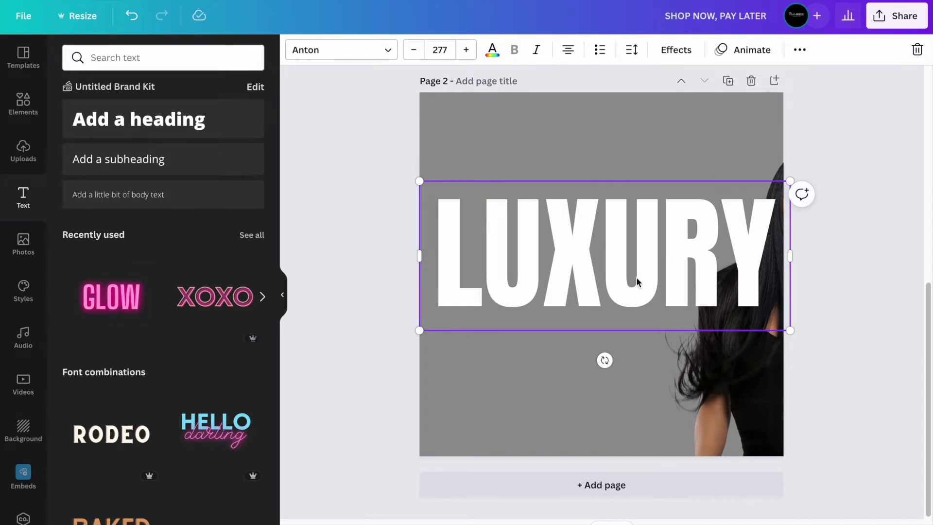
pyautogui.moveTo(607, 251); pyautogui.dragTo(604, 218)
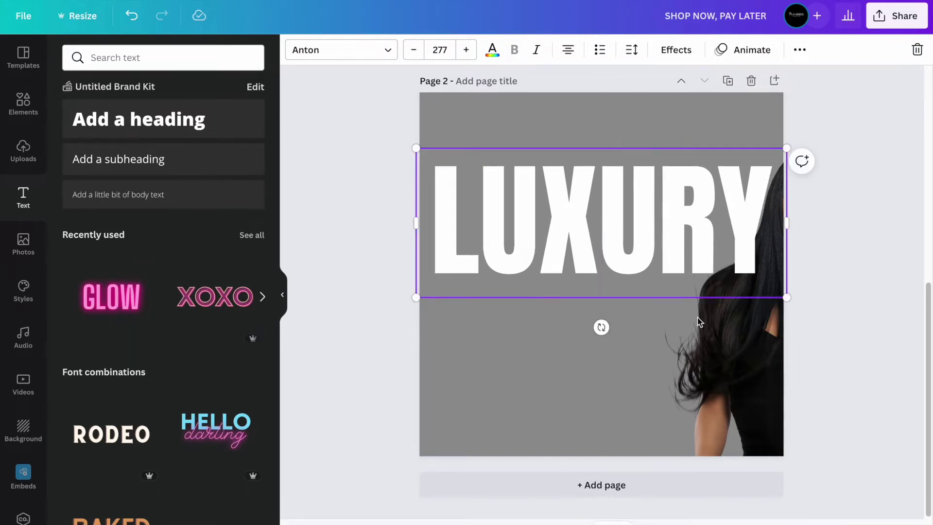
# Bring the model back near the page's centre and send the "LUXURY" heading backward so it sits behind her.
pyautogui.click(733, 380)
pyautogui.moveTo(731, 377); pyautogui.dragTo(560, 373)
pyautogui.click(666, 187)
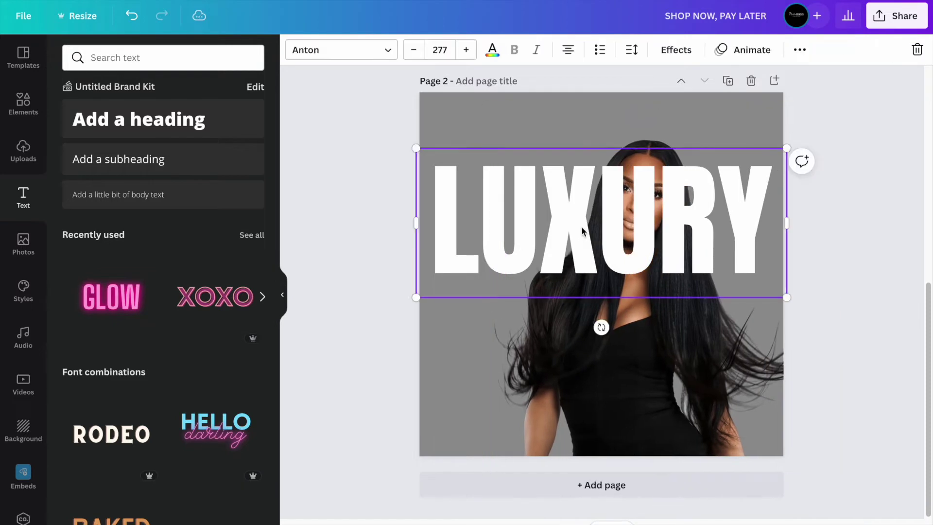
pyautogui.rightClick(652, 211)
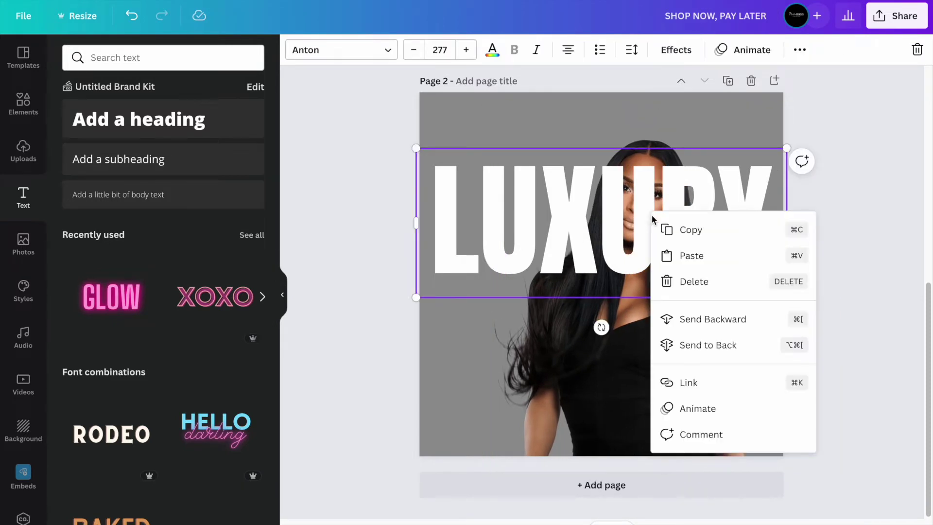
pyautogui.click(696, 322)
pyautogui.moveTo(671, 365); pyautogui.dragTo(634, 358)
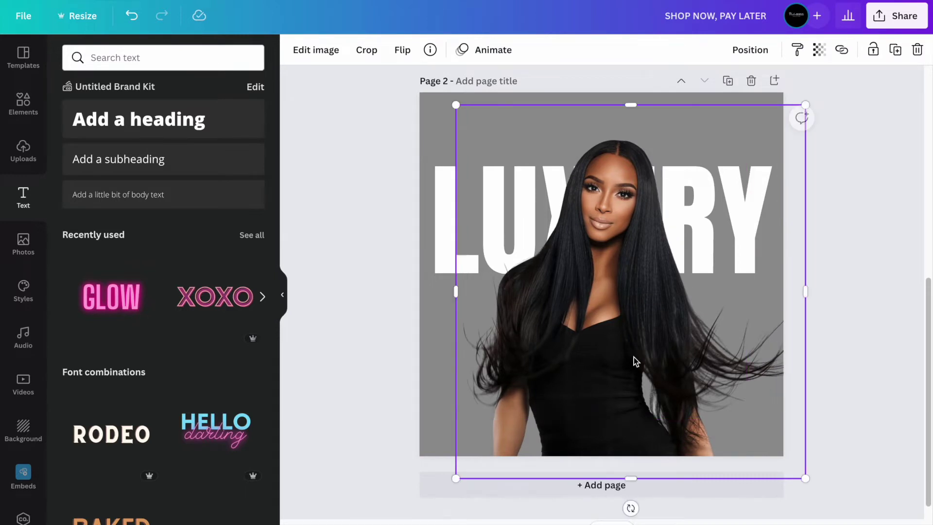
# Enlarge the "LUXURY" heading to size 298 so its letters span the page from edge to edge.
pyautogui.click(426, 204)
pyautogui.moveTo(413, 148); pyautogui.dragTo(405, 144)
pyautogui.moveTo(787, 144); pyautogui.dragTo(799, 139)
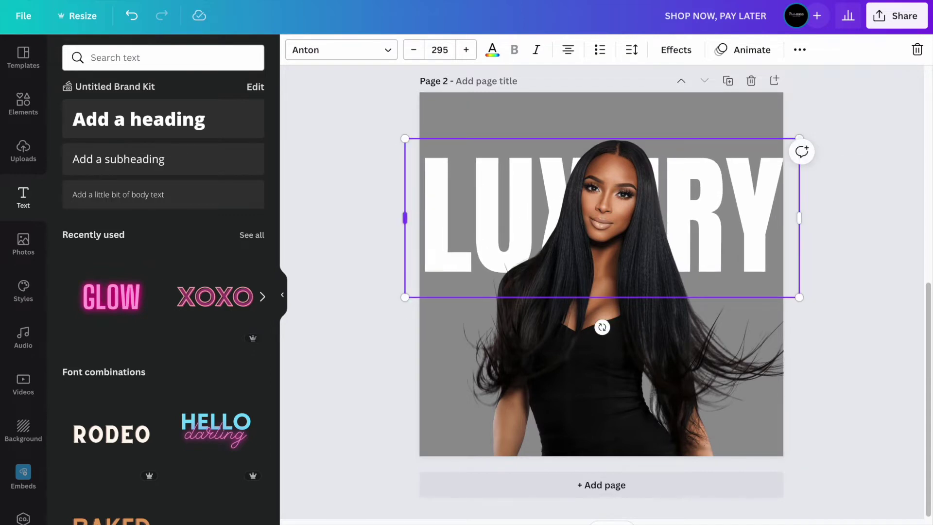
pyautogui.moveTo(402, 139); pyautogui.dragTo(400, 138)
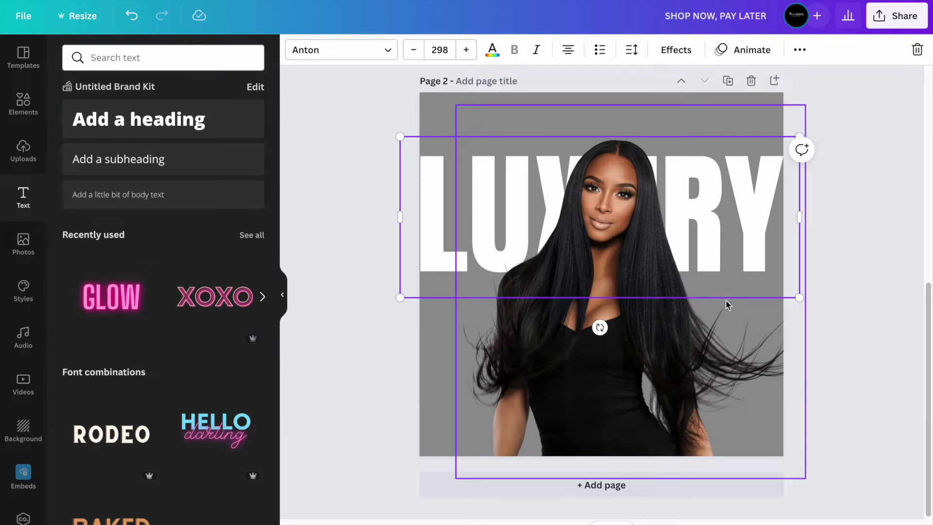
pyautogui.click(868, 356)
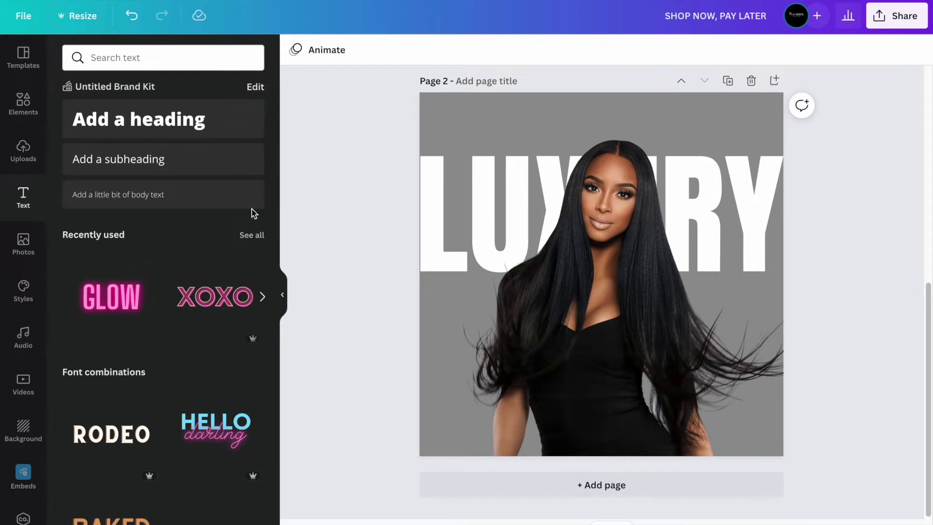
# Add a subheading reading "HAIR EXTENSIONS" over the model and set it in the Arboria-Light font.
pyautogui.click(179, 169)
pyautogui.write('HAIR EXT')
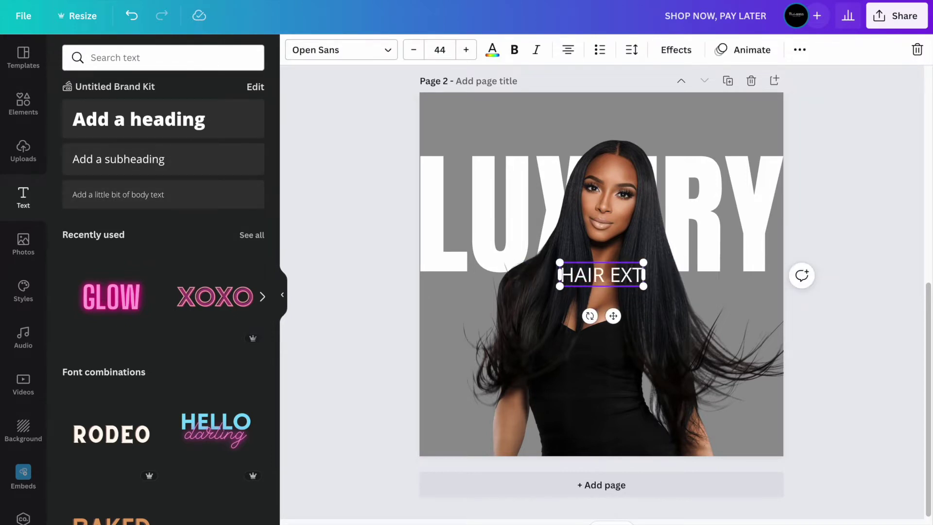
pyautogui.write('ENSIONS')
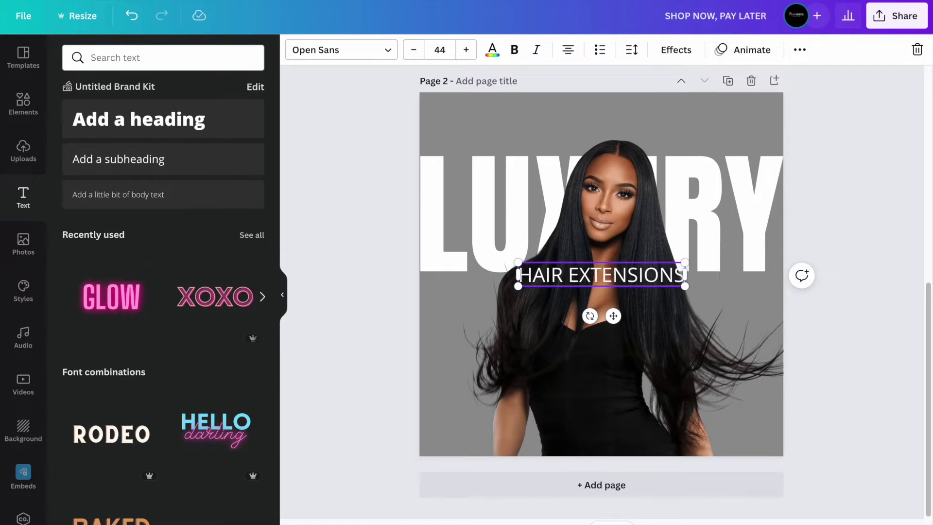
pyautogui.tripleClick(597, 280)
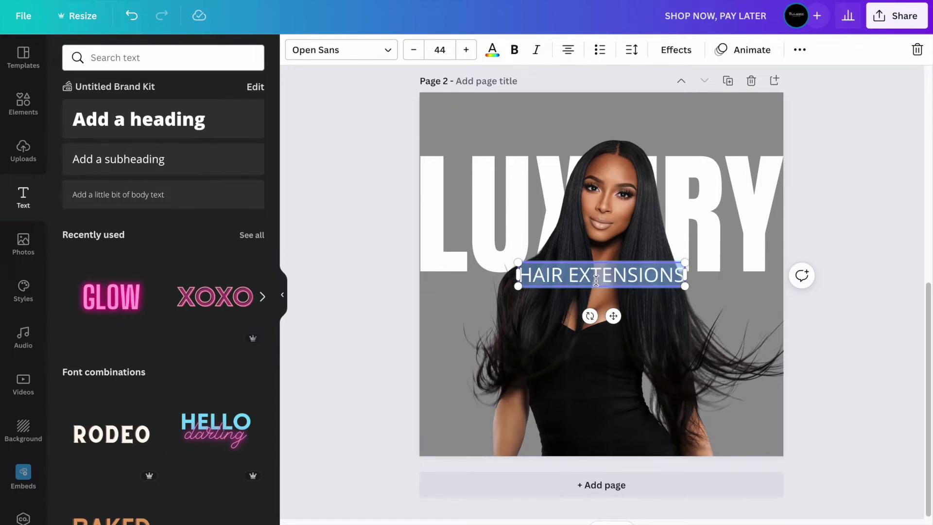
pyautogui.click(377, 51)
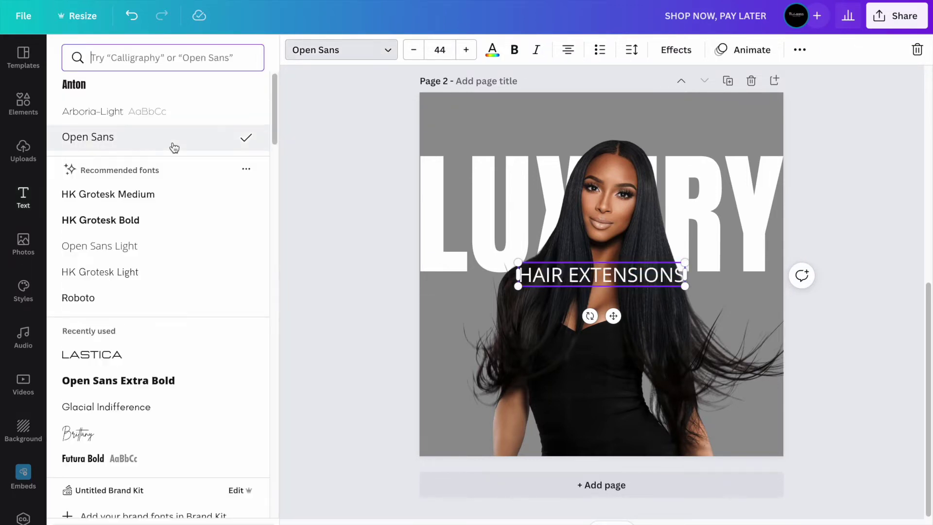
pyautogui.click(179, 116)
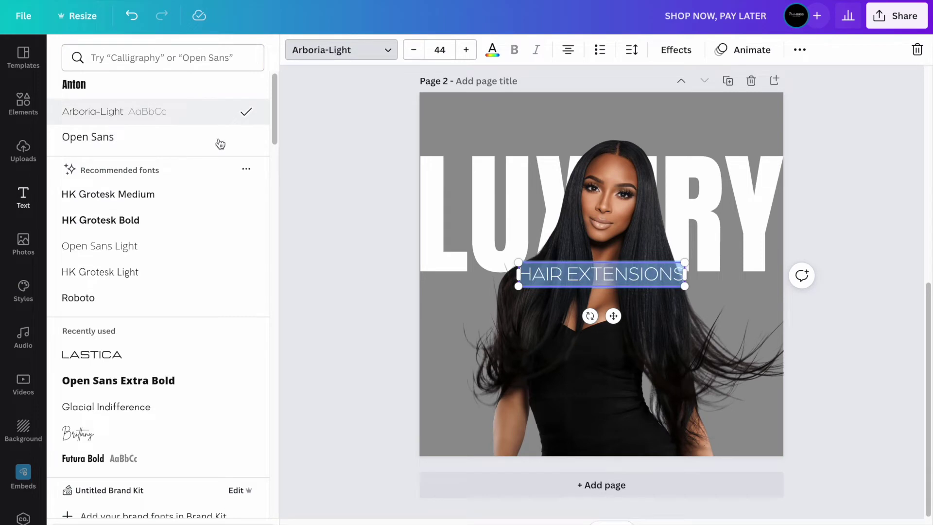
pyautogui.click(361, 318)
# Move "HAIR EXTENSIONS" slightly down, just below the "LUXURY" heading, and increase its letter spacing.
pyautogui.moveTo(593, 275); pyautogui.dragTo(596, 291)
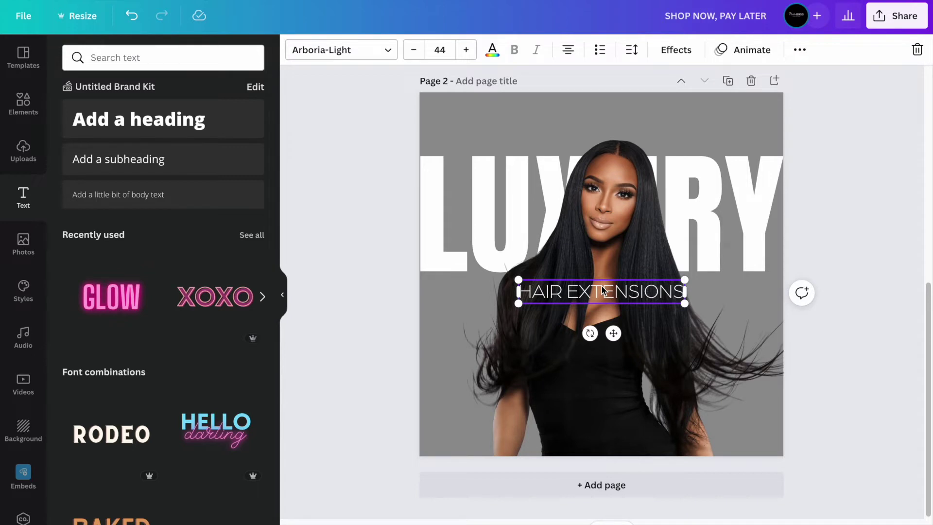
pyautogui.click(631, 49)
pyautogui.moveTo(685, 112)
pyautogui.mouseDown()
pyautogui.moveTo(678, 108)
pyautogui.moveTo(692, 108)
pyautogui.mouseUp()
pyautogui.click(842, 248)
pyautogui.click(841, 249)
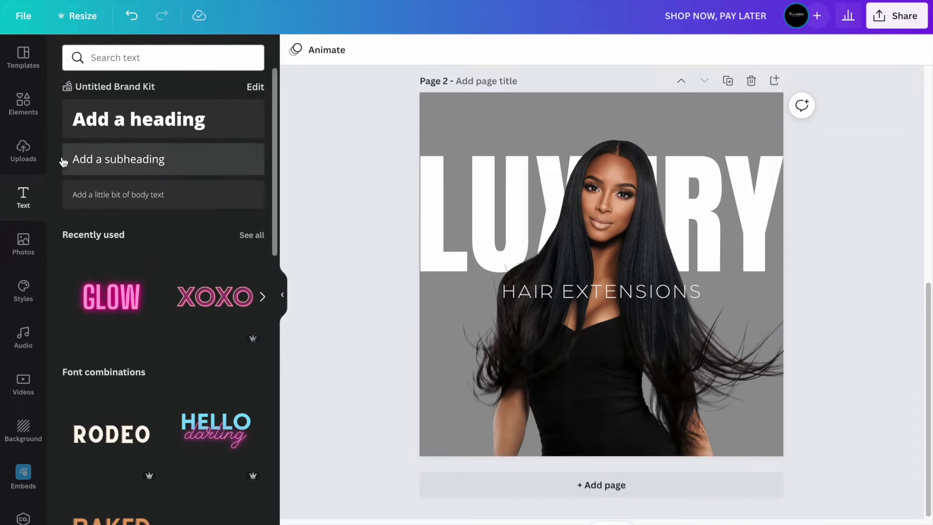
# Find the white search-bar graphic among the recently used elements and add it to page 2.
pyautogui.click(22, 113)
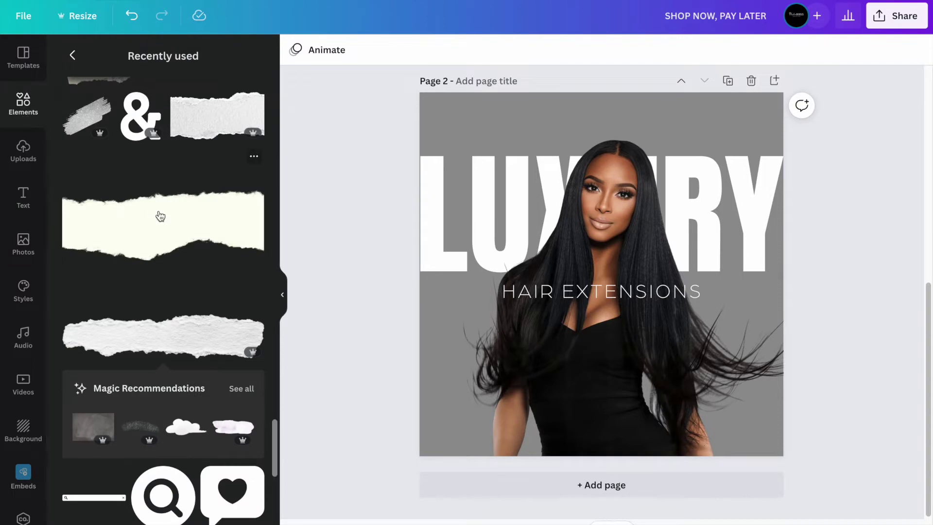
pyautogui.scroll(10, 158, 213)
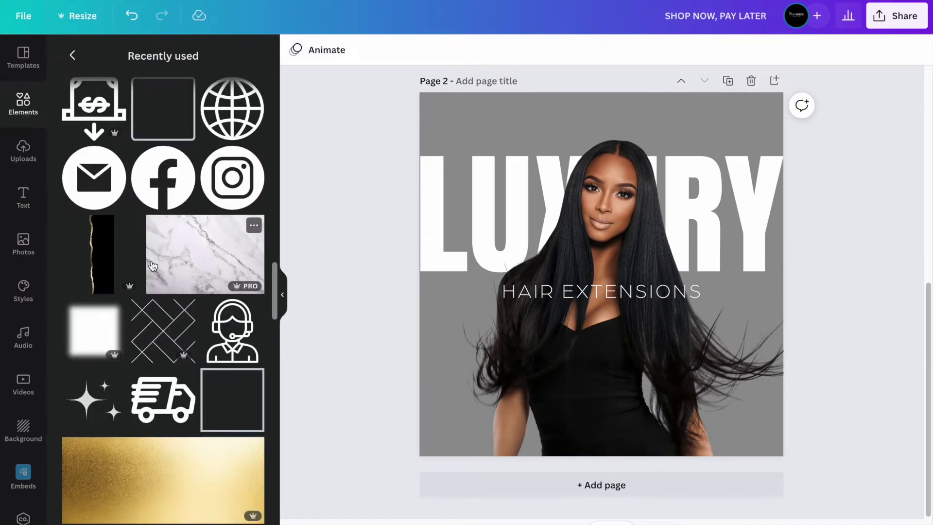
pyautogui.scroll(-3, 175, 289)
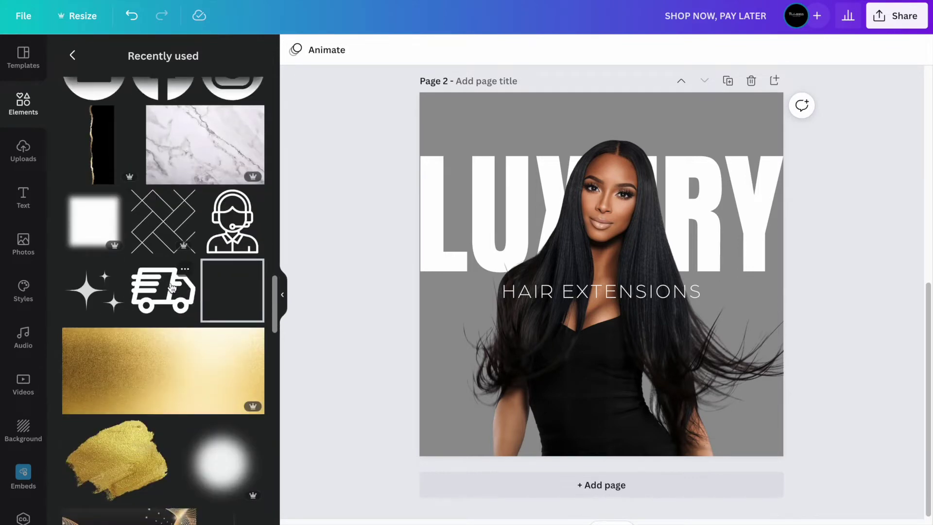
pyautogui.scroll(10, 172, 288)
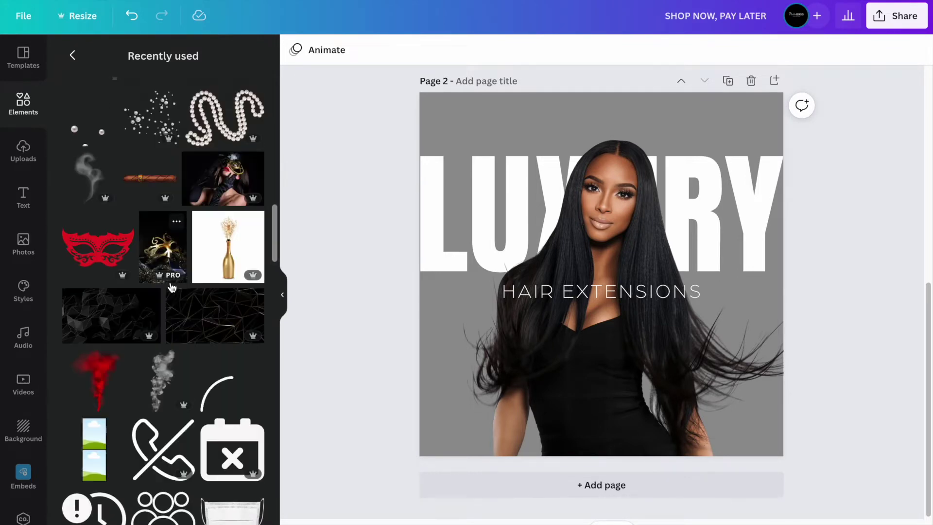
pyautogui.scroll(8, 172, 287)
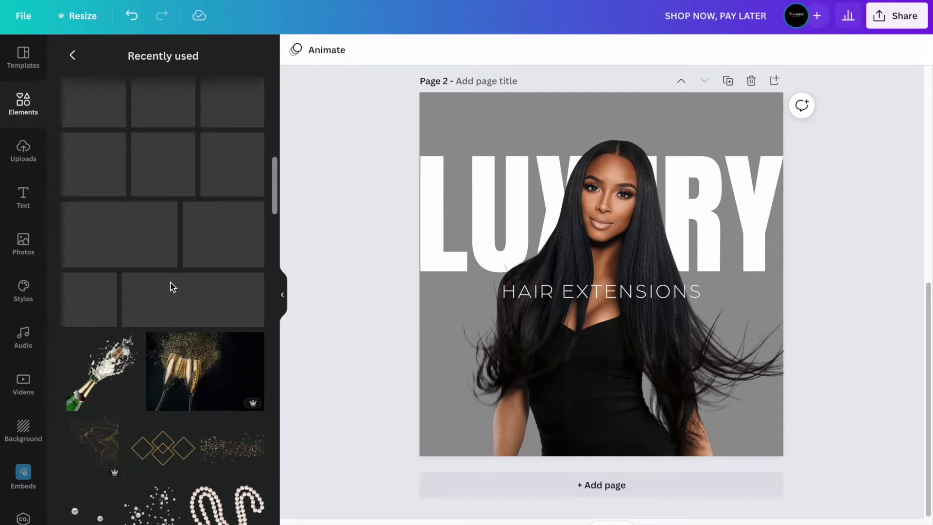
pyautogui.scroll(3, 171, 287)
pyautogui.scroll(5, 179, 285)
pyautogui.scroll(1, 179, 285)
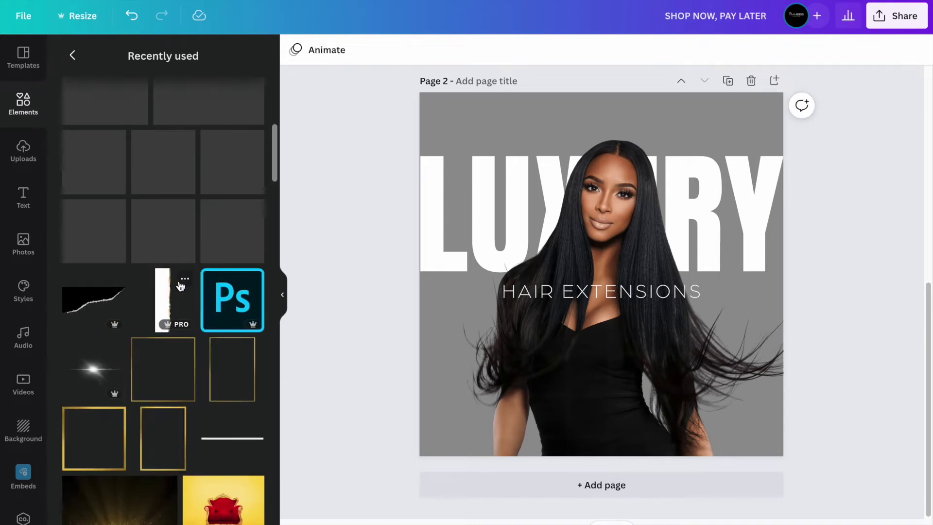
pyautogui.scroll(10, 180, 285)
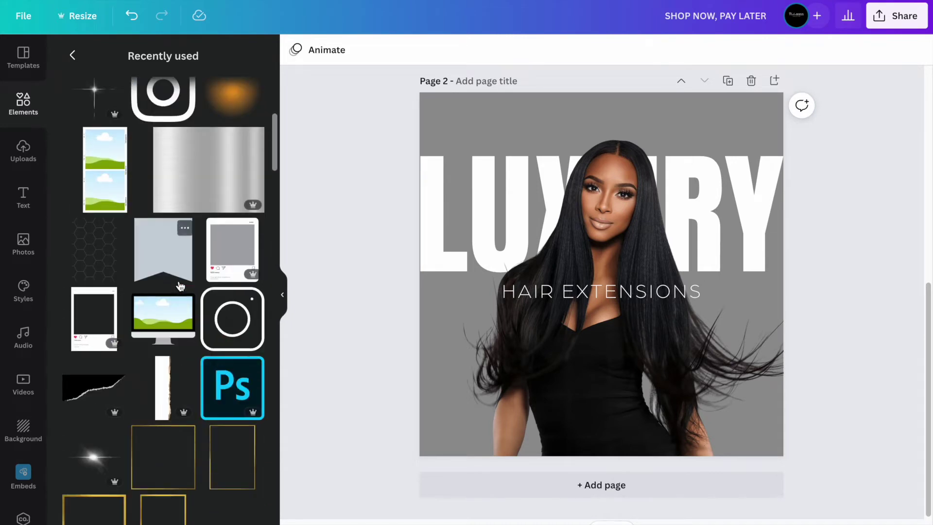
pyautogui.scroll(-10, 179, 282)
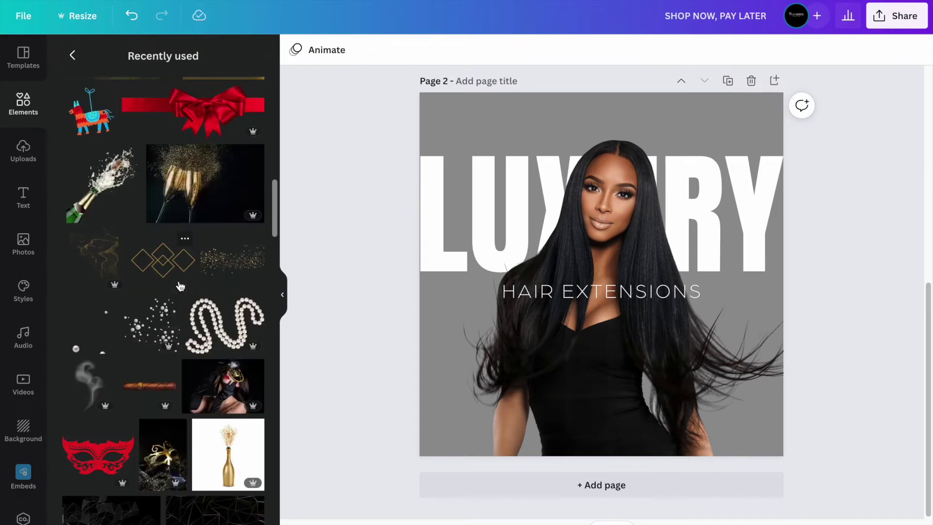
pyautogui.scroll(-2, 179, 281)
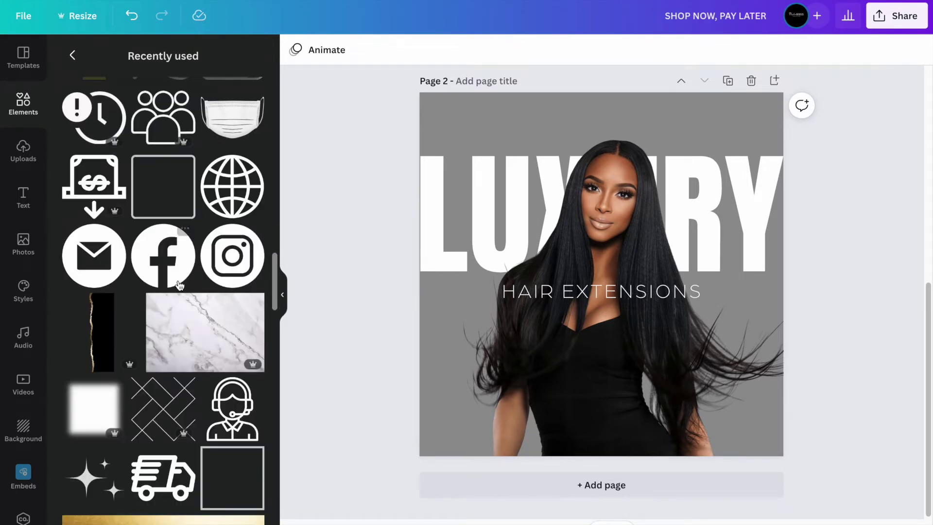
pyautogui.scroll(-5, 179, 282)
pyautogui.scroll(-7, 179, 284)
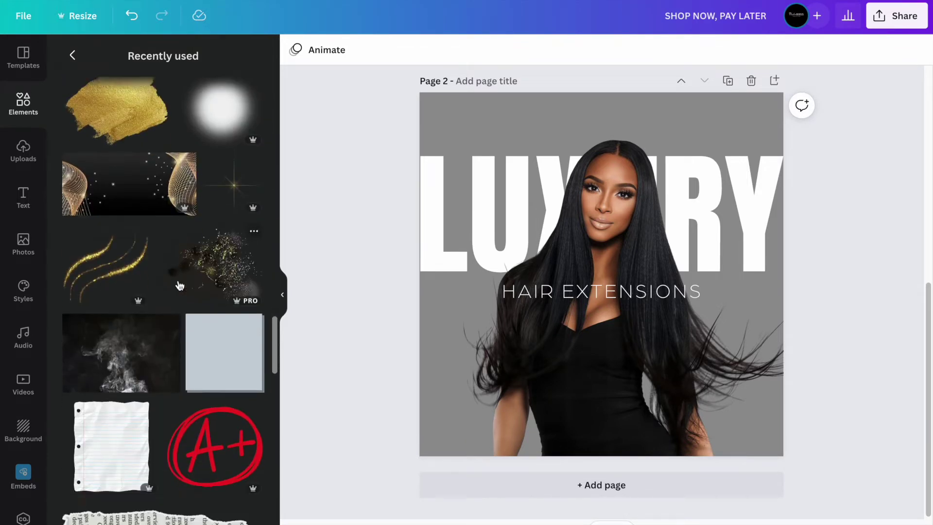
pyautogui.scroll(-6, 179, 285)
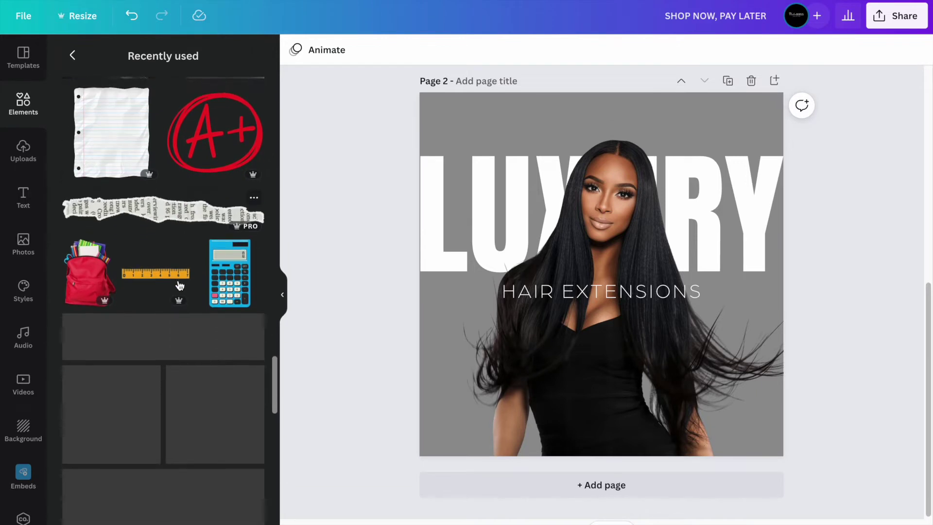
pyautogui.scroll(-2, 178, 283)
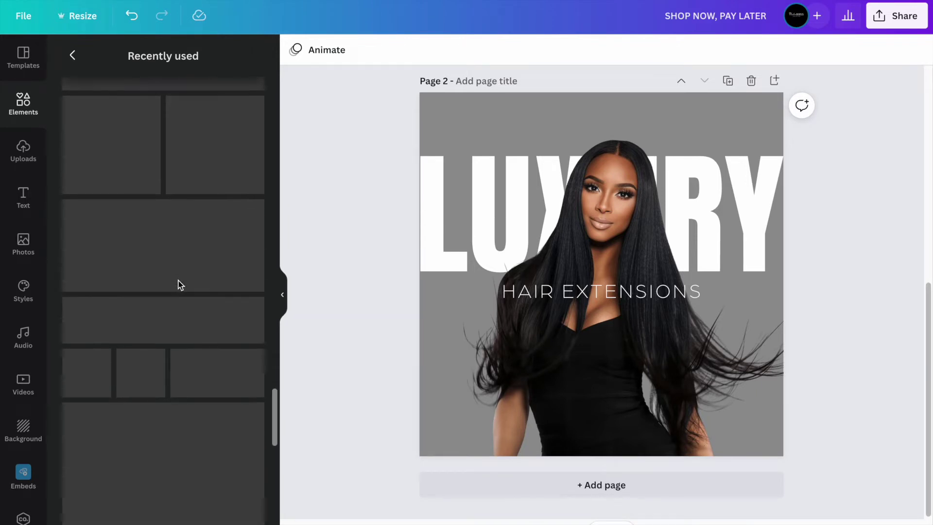
pyautogui.scroll(-8, 179, 285)
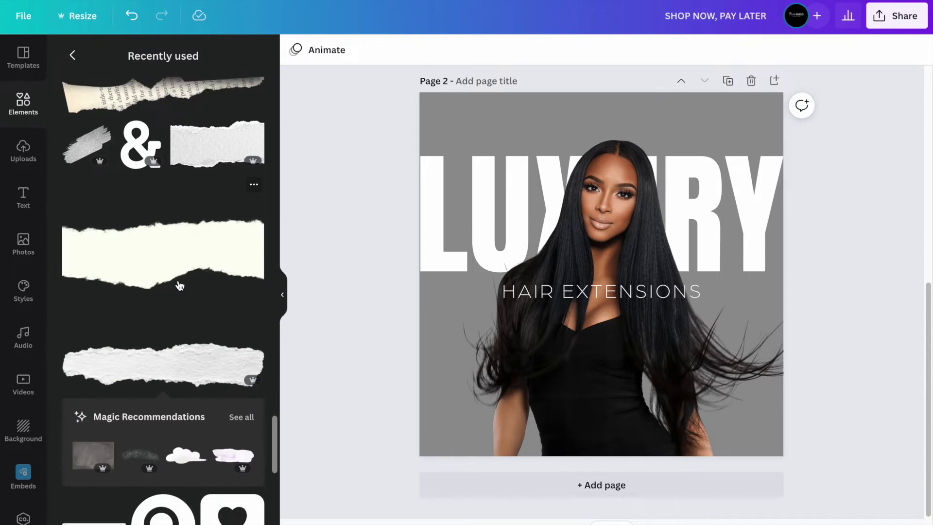
pyautogui.click(116, 299)
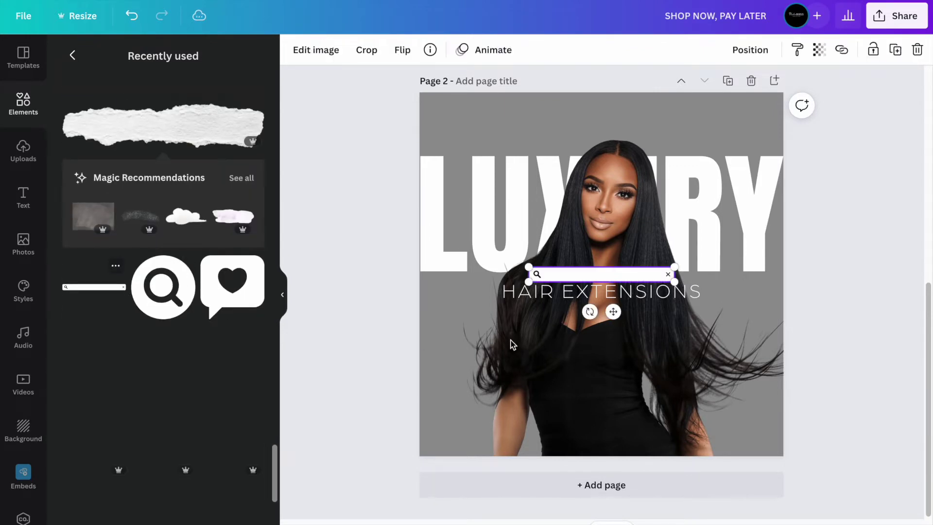
# Enlarge the search bar to about three quarters of the page width and centre it near the page's bottom edge.
pyautogui.moveTo(530, 282); pyautogui.dragTo(496, 285)
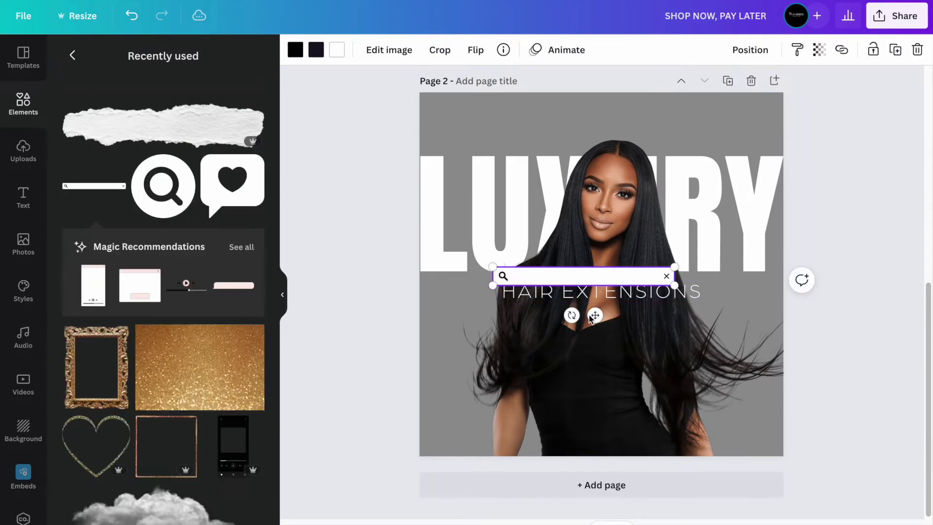
pyautogui.moveTo(597, 315); pyautogui.dragTo(612, 481)
pyautogui.moveTo(508, 427); pyautogui.dragTo(445, 421)
pyautogui.moveTo(691, 414); pyautogui.dragTo(716, 418)
pyautogui.moveTo(596, 479); pyautogui.dragTo(617, 477)
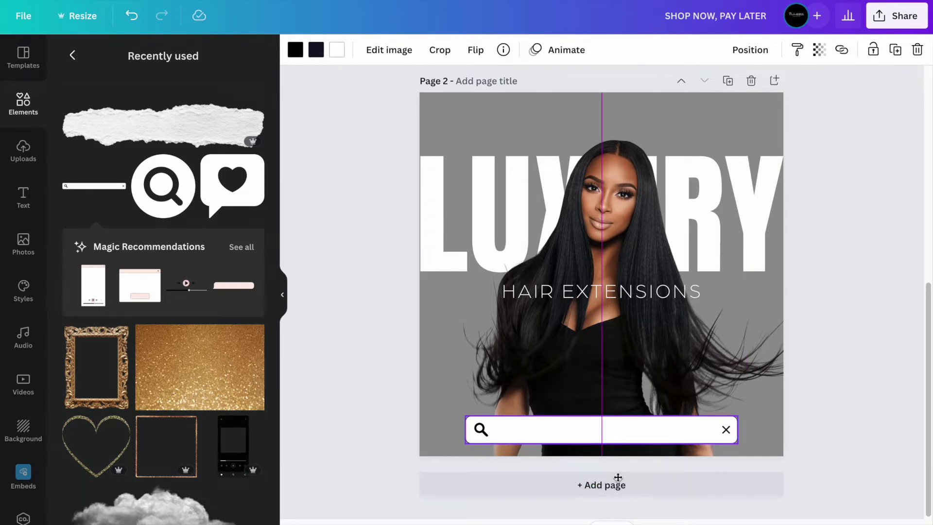
pyautogui.click(855, 278)
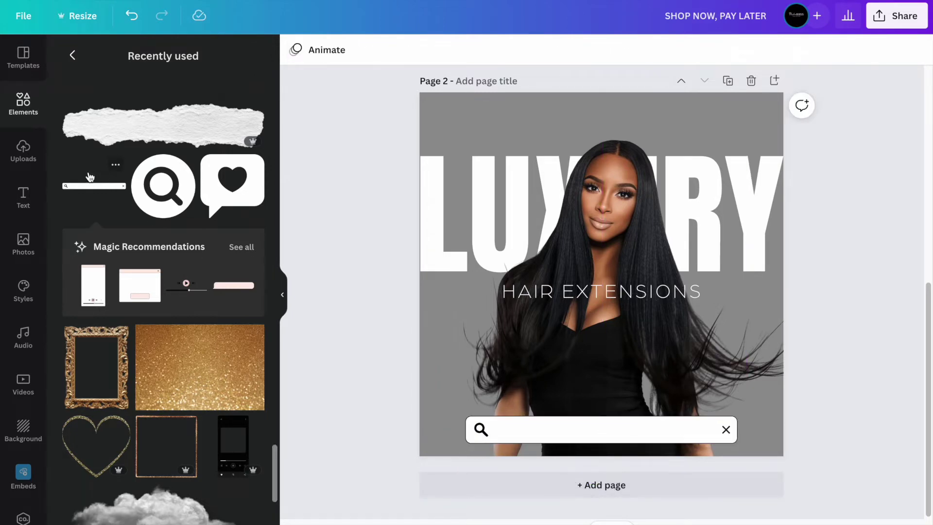
pyautogui.click(23, 197)
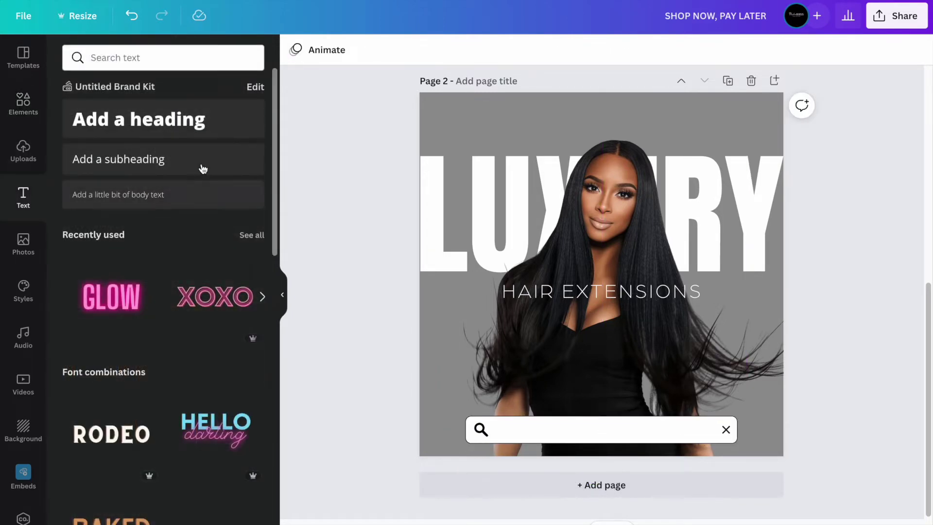
pyautogui.click(177, 124)
pyautogui.write('WWW')
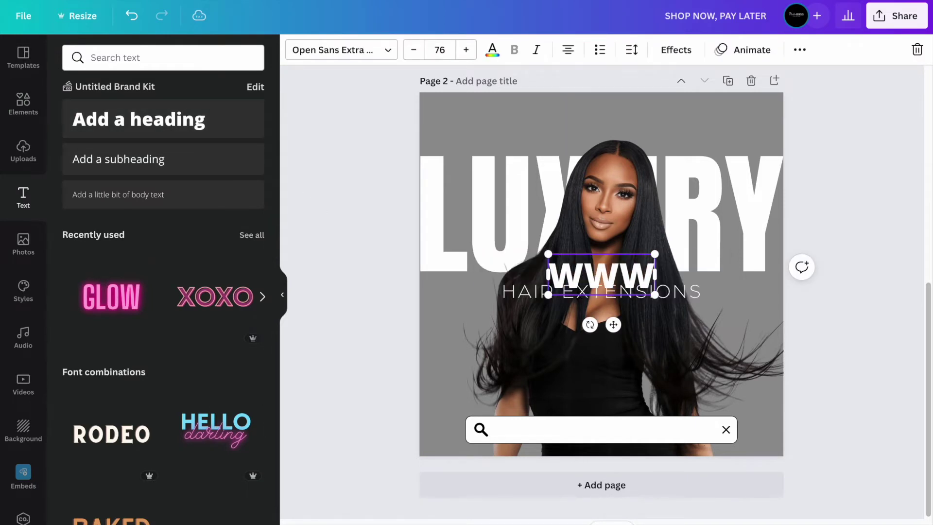
pyautogui.write('.YOURWE')
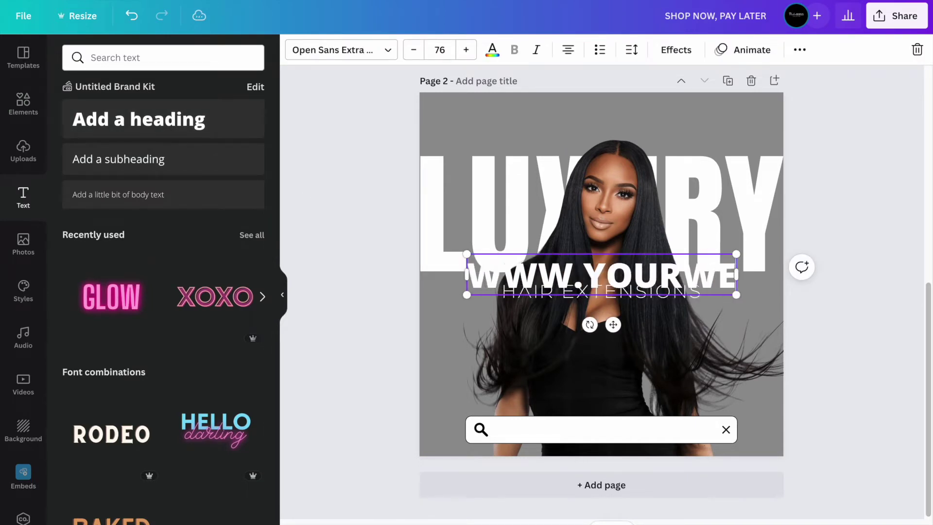
pyautogui.write('BISTE.COM')
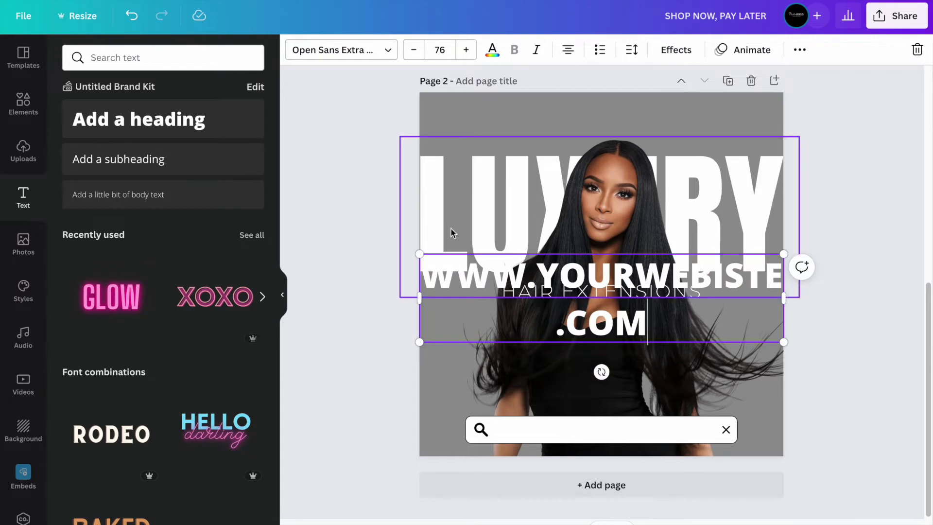
# Shrink the website text to size 45.3 on a single line and set it in the Anton font.
pyautogui.moveTo(419, 254); pyautogui.dragTo(482, 268)
pyautogui.moveTo(483, 306); pyautogui.dragTo(383, 303)
pyautogui.moveTo(384, 268); pyautogui.dragTo(496, 278)
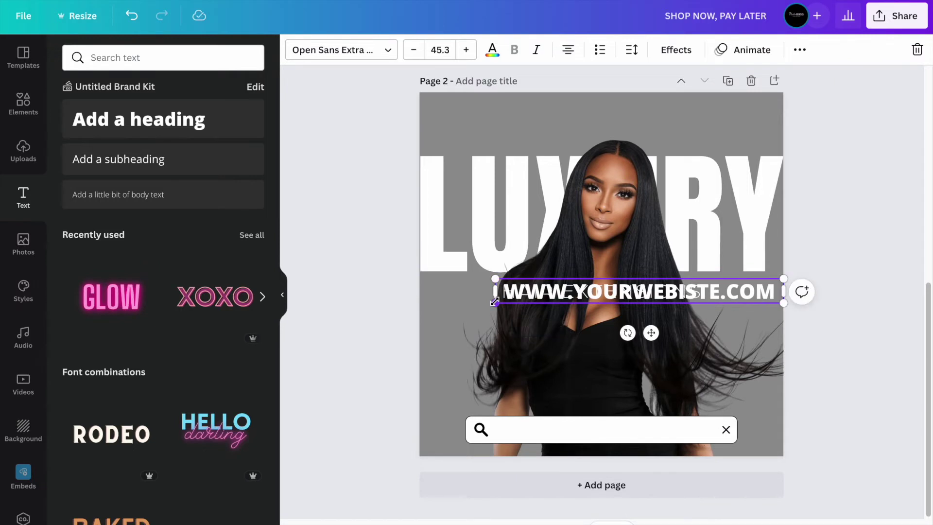
pyautogui.click(374, 49)
pyautogui.click(129, 90)
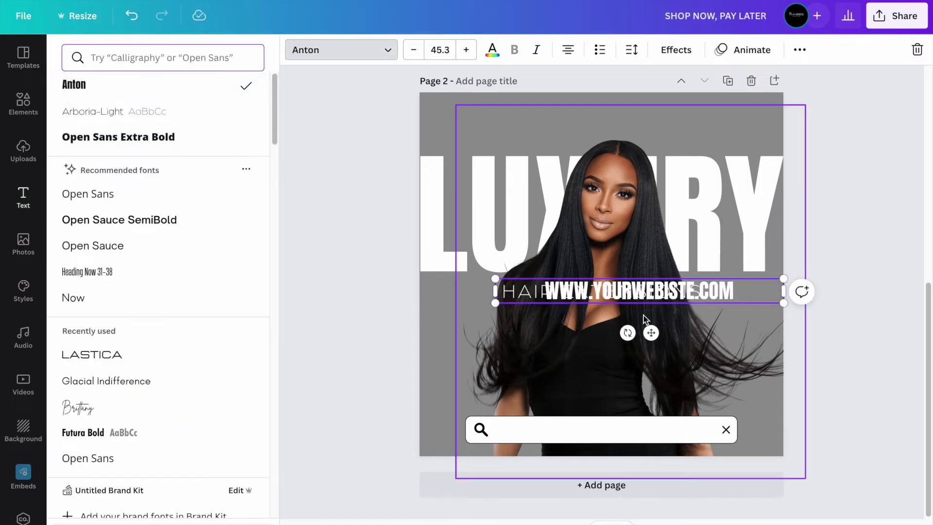
# Color the website text with the near-black navy document color and centre it inside the search bar.
pyautogui.click(492, 50)
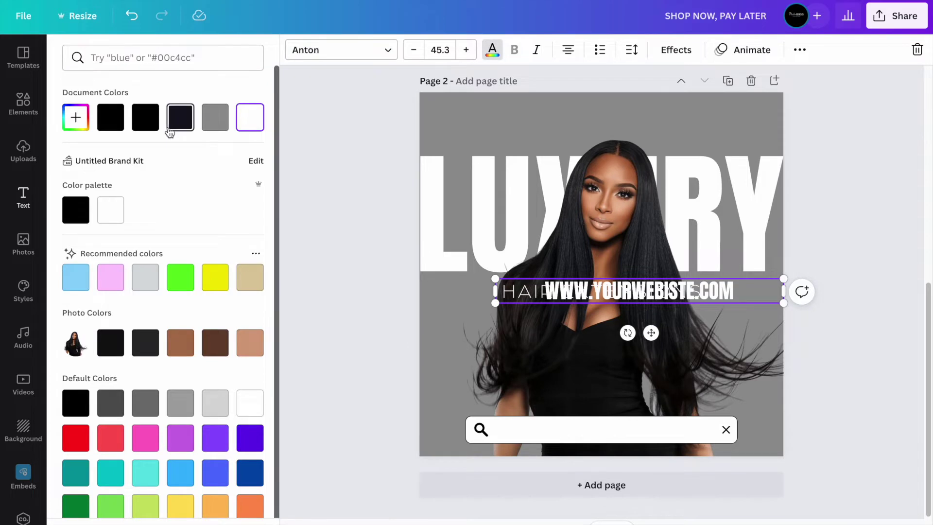
pyautogui.click(180, 117)
pyautogui.moveTo(651, 332); pyautogui.dragTo(614, 471)
pyautogui.click(835, 362)
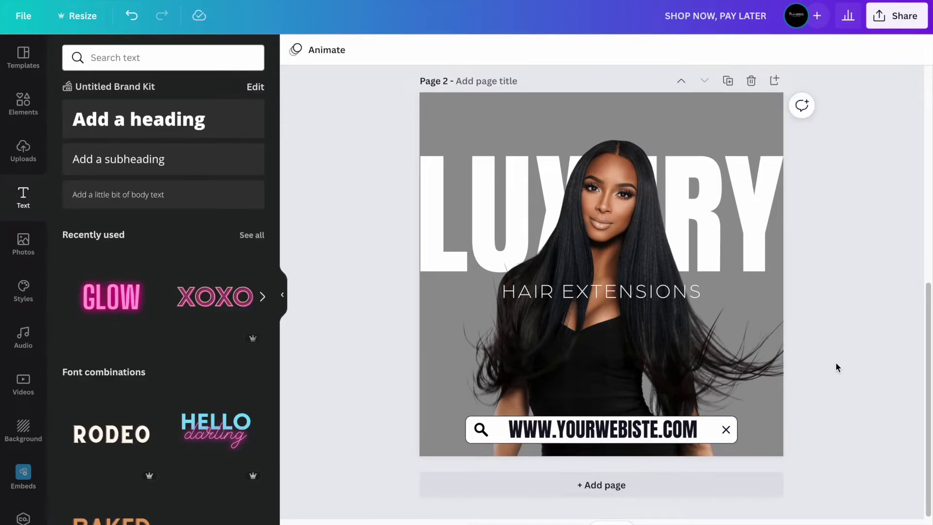
# Title page 2 "LUXURY HAIR EXTENSIONS".
pyautogui.click(486, 81)
pyautogui.write('LUXURY HAIR EXTENSIONS')
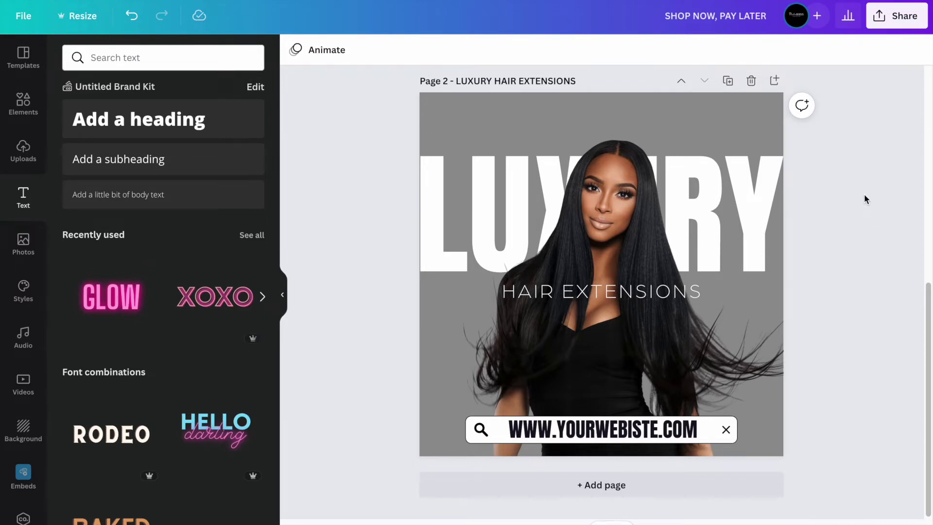
# Fine-tune the "LUXURY" heading to about size 299 so its first letter meets the page edge.
pyautogui.click(414, 165)
pyautogui.moveTo(400, 137); pyautogui.dragTo(398, 138)
pyautogui.click(402, 141)
pyautogui.click(403, 140)
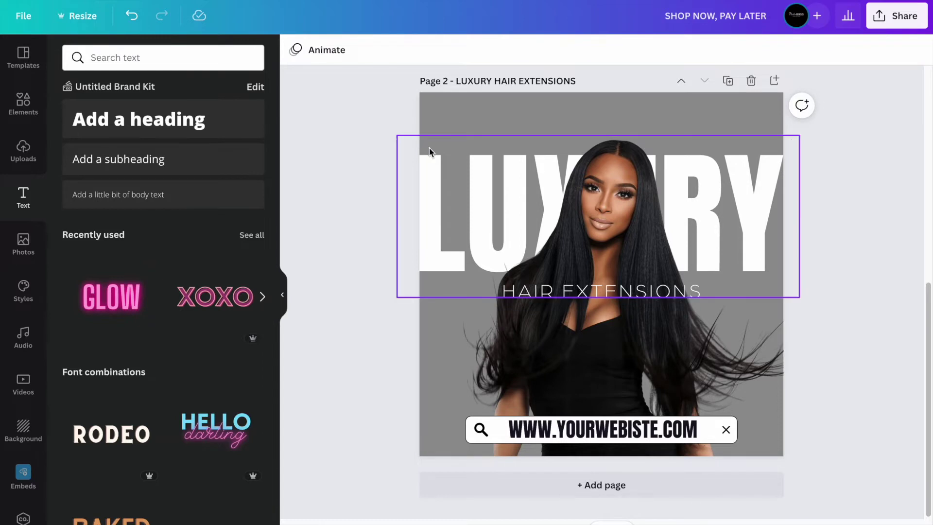
pyautogui.moveTo(403, 138); pyautogui.dragTo(400, 137)
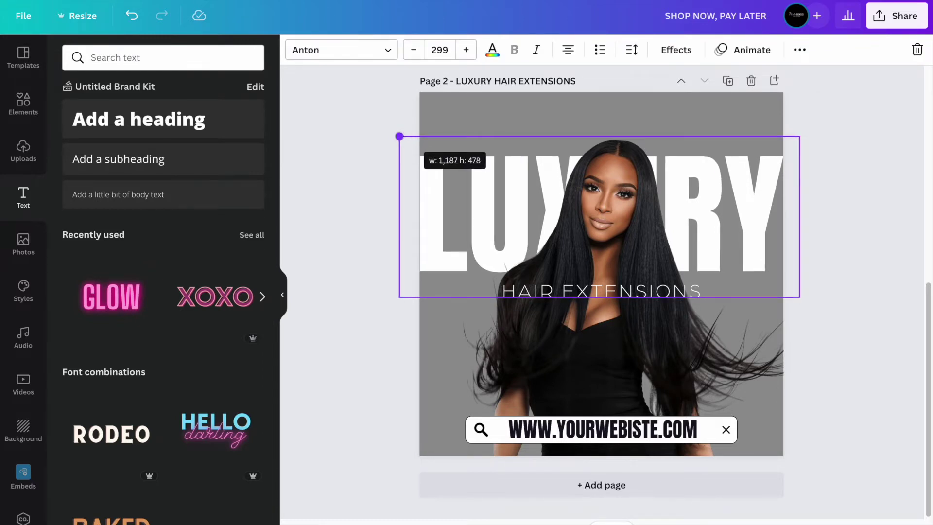
pyautogui.click(849, 333)
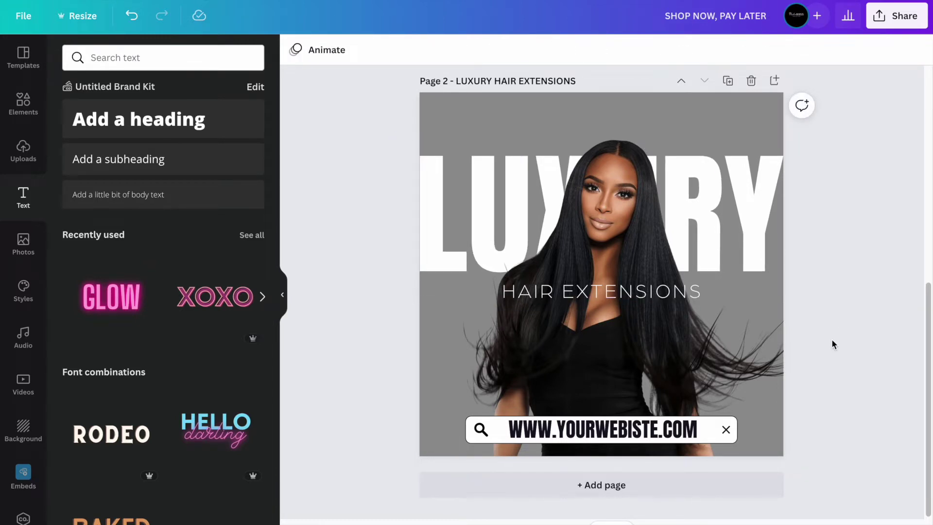
# Add a third page and make its background white.
pyautogui.click(662, 489)
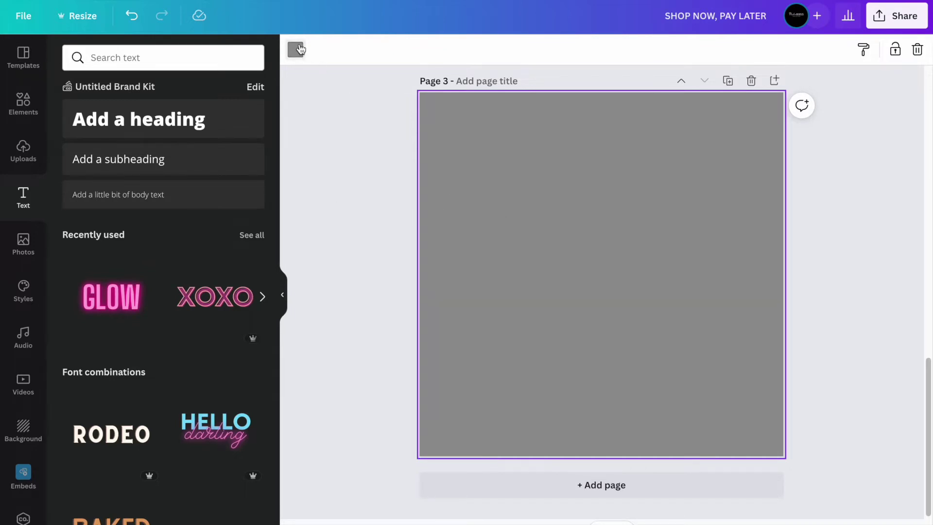
pyautogui.click(296, 49)
pyautogui.click(254, 121)
pyautogui.click(357, 154)
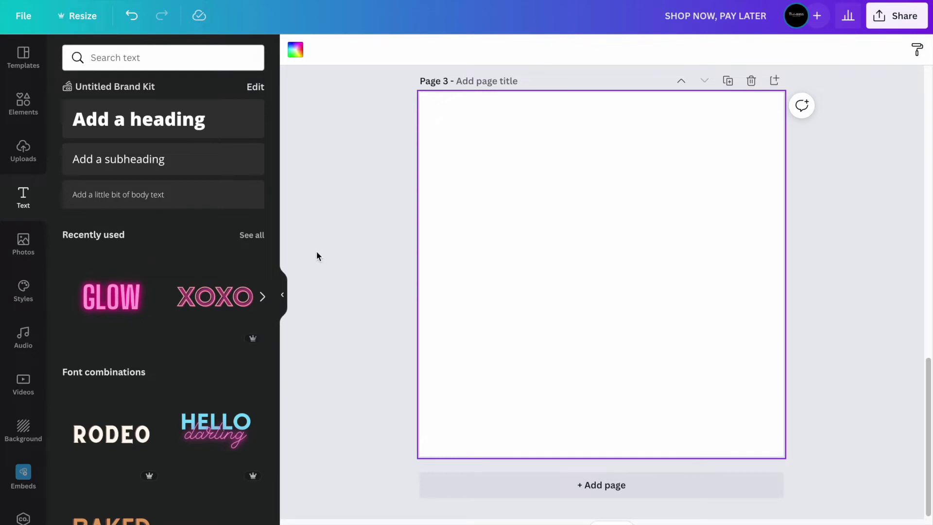
# Place the uploaded photo of the long-haired model in black on page 3 and remove its background.
pyautogui.click(25, 153)
pyautogui.click(107, 306)
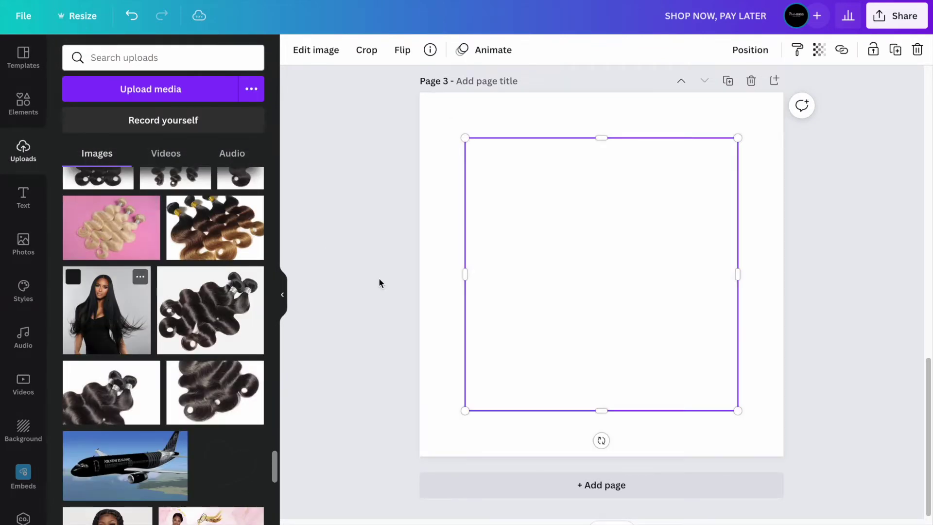
pyautogui.click(314, 49)
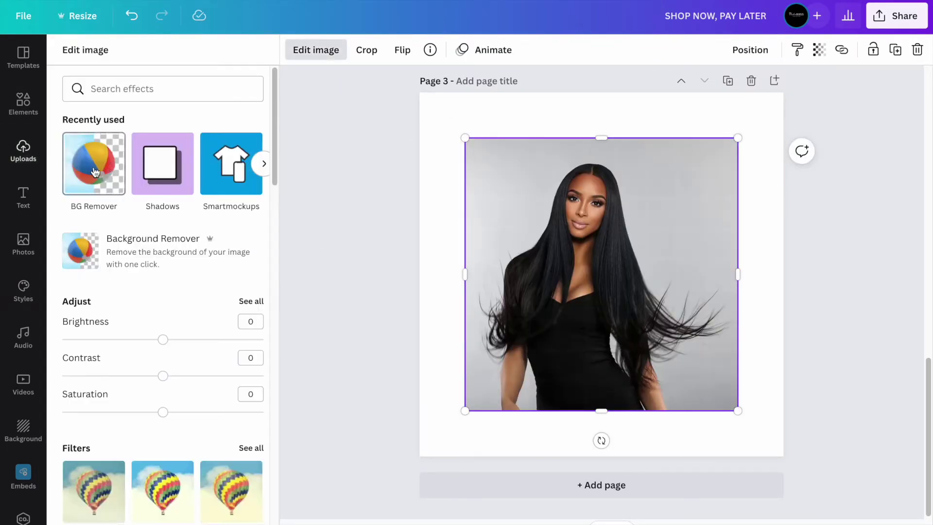
pyautogui.click(94, 163)
# Enlarge the model cutout to fill page 3's height, with her body meeting the bottom edge.
pyautogui.moveTo(738, 410); pyautogui.dragTo(775, 479)
pyautogui.moveTo(630, 381); pyautogui.dragTo(621, 382)
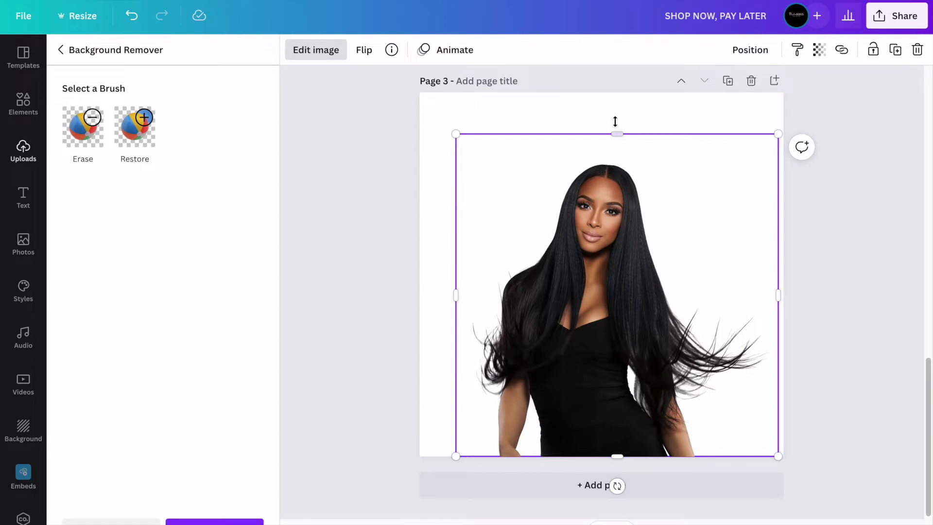
pyautogui.moveTo(621, 136); pyautogui.dragTo(620, 92)
pyautogui.click(331, 289)
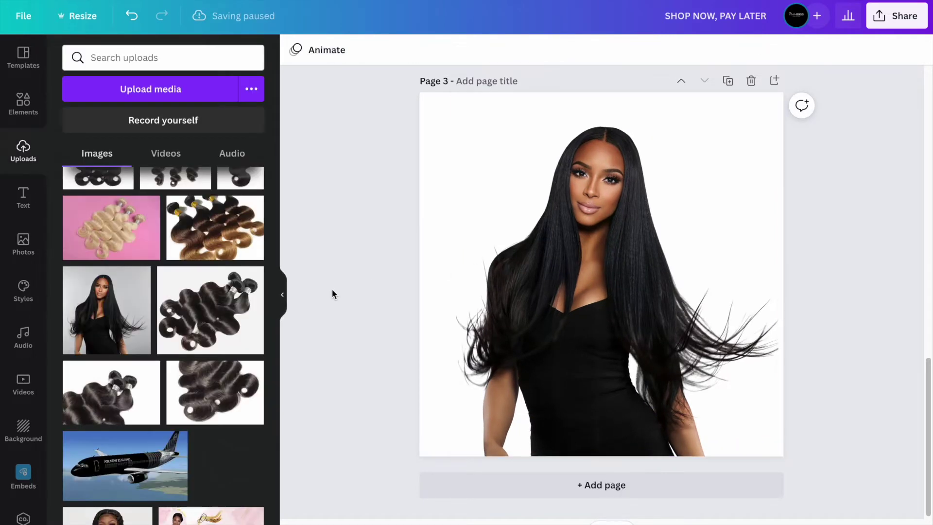
# Duplicate the model cutout on page 3, offset the copy toward the page's left side, and set its transparency to 50.
pyautogui.click(519, 303)
pyautogui.click(895, 49)
pyautogui.moveTo(578, 281); pyautogui.dragTo(470, 301)
pyautogui.click(819, 50)
pyautogui.click(801, 84)
pyautogui.write('50')
pyautogui.press('Return')
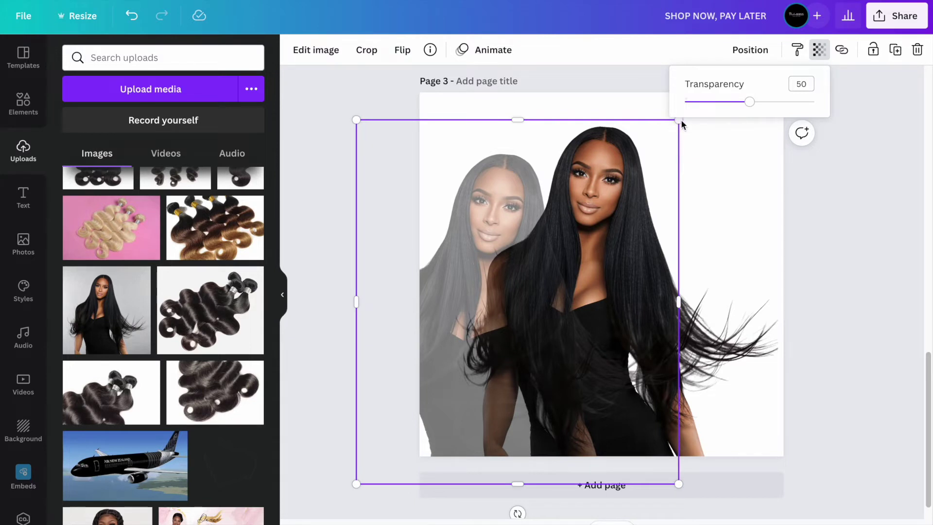
# Shrink the faded copy slightly, rest it on the page's bottom edge, and send it behind the main model.
pyautogui.click(675, 125)
pyautogui.moveTo(674, 125); pyautogui.dragTo(664, 137)
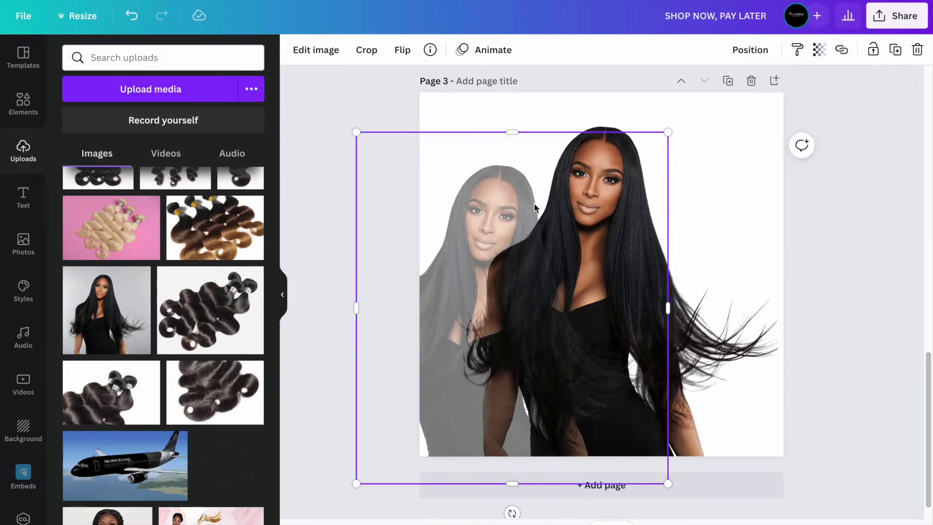
pyautogui.moveTo(475, 236); pyautogui.dragTo(478, 210)
pyautogui.rightClick(494, 234)
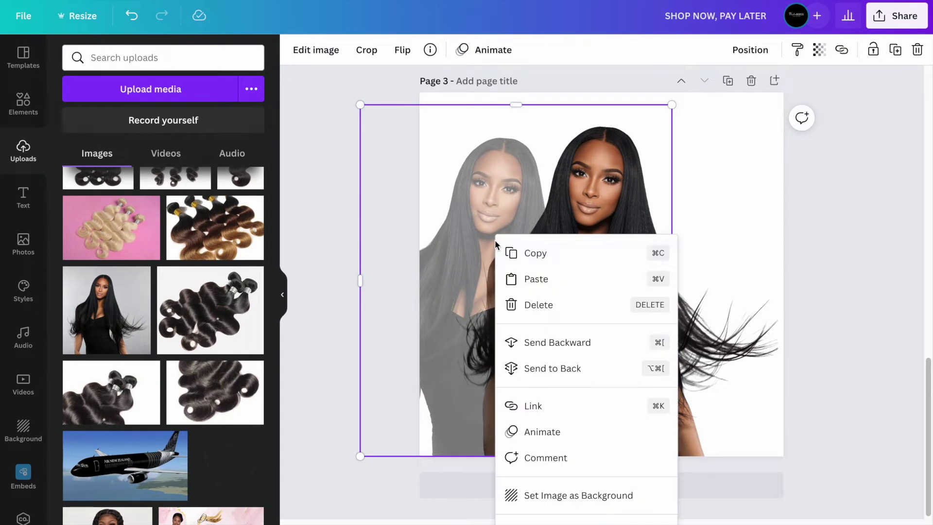
pyautogui.click(556, 351)
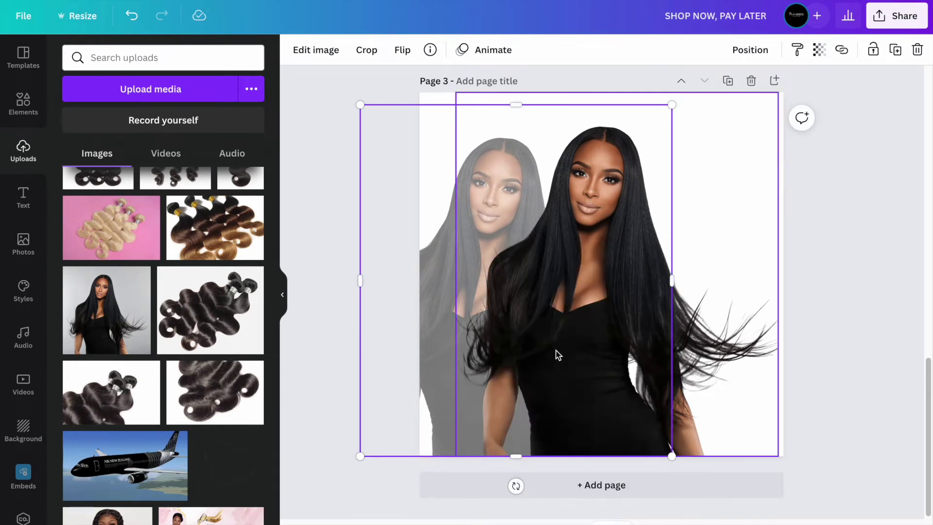
pyautogui.click(879, 347)
# Place a second faded copy of the model on the page's right side and send it behind the main model.
pyautogui.click(480, 187)
pyautogui.click(445, 196)
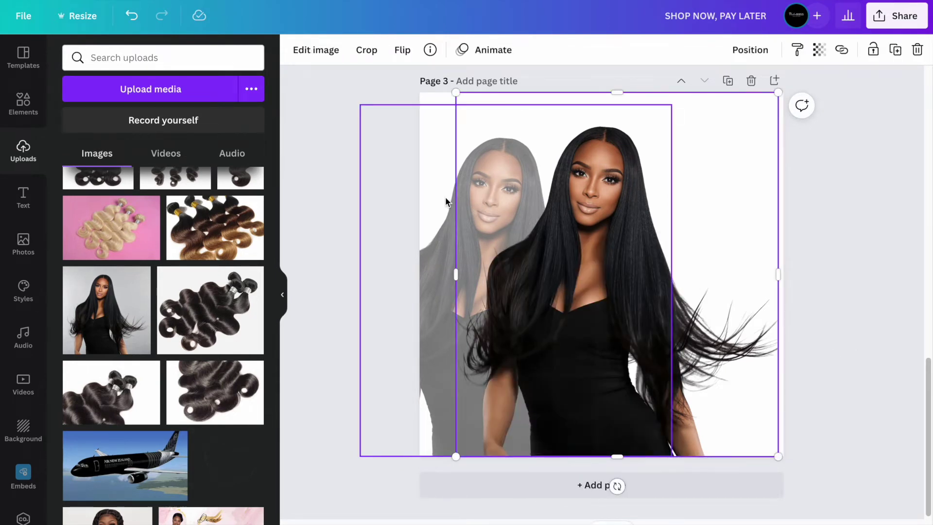
pyautogui.moveTo(478, 256); pyautogui.dragTo(691, 267)
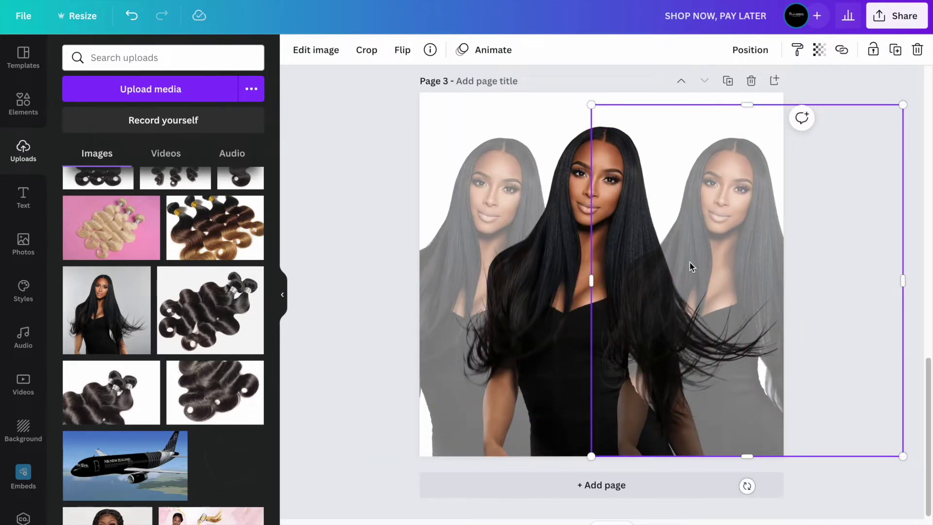
pyautogui.rightClick(689, 263)
pyautogui.click(762, 347)
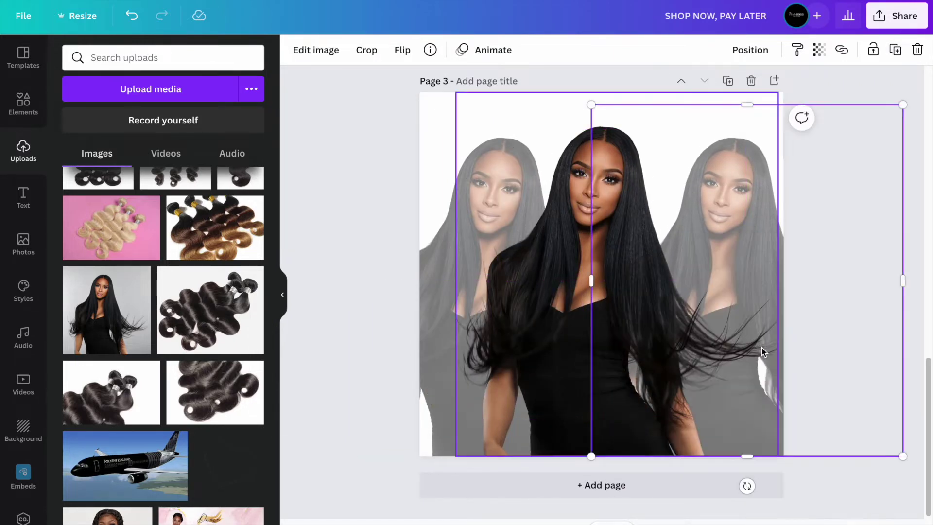
pyautogui.click(357, 150)
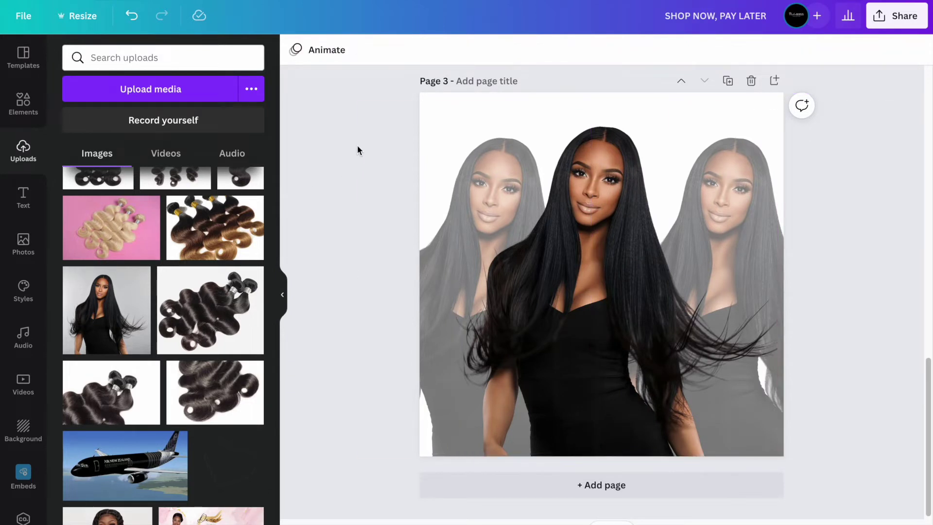
# Spread the two faded copies toward the page's outer edges and shift the main model slightly right to sit between them.
pyautogui.moveTo(429, 215); pyautogui.dragTo(406, 212)
pyautogui.click(873, 217)
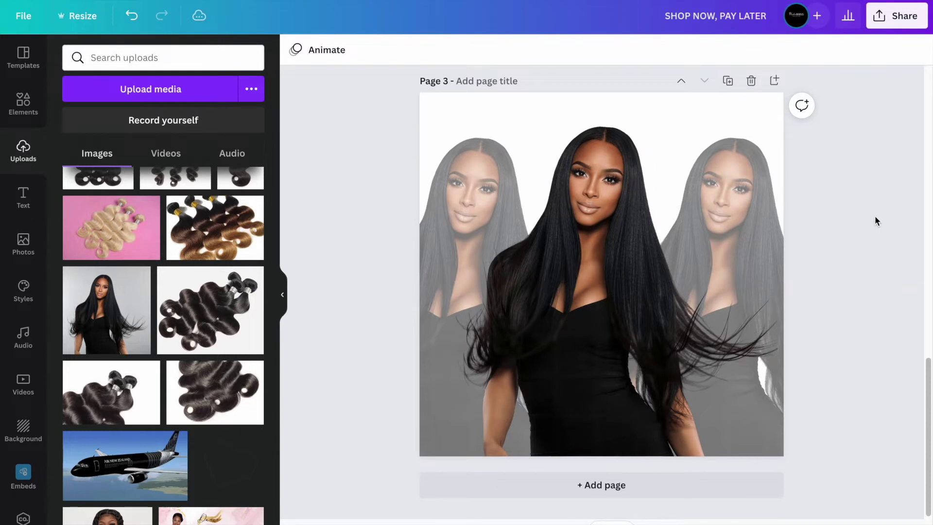
pyautogui.click(777, 236)
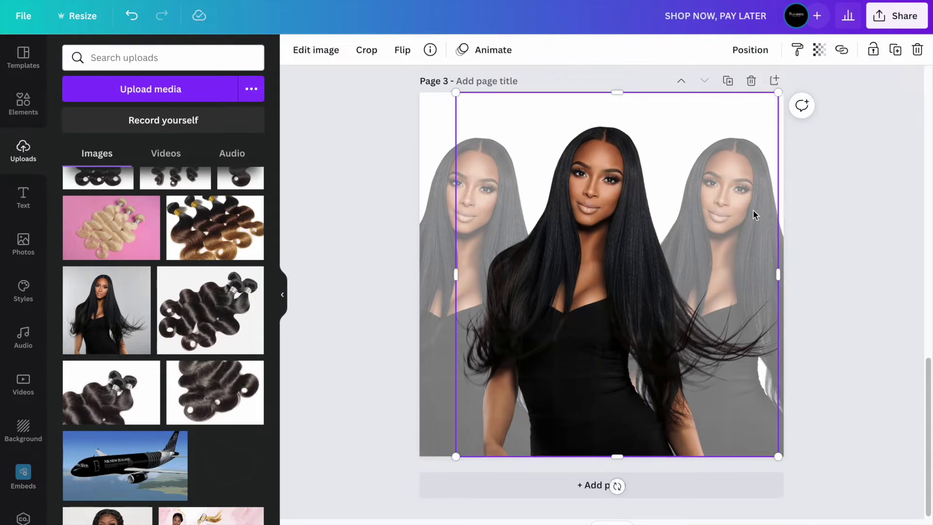
pyautogui.click(858, 171)
pyautogui.moveTo(750, 189); pyautogui.dragTo(650, 192)
pyautogui.moveTo(727, 198); pyautogui.dragTo(756, 201)
pyautogui.moveTo(539, 285); pyautogui.dragTo(652, 266)
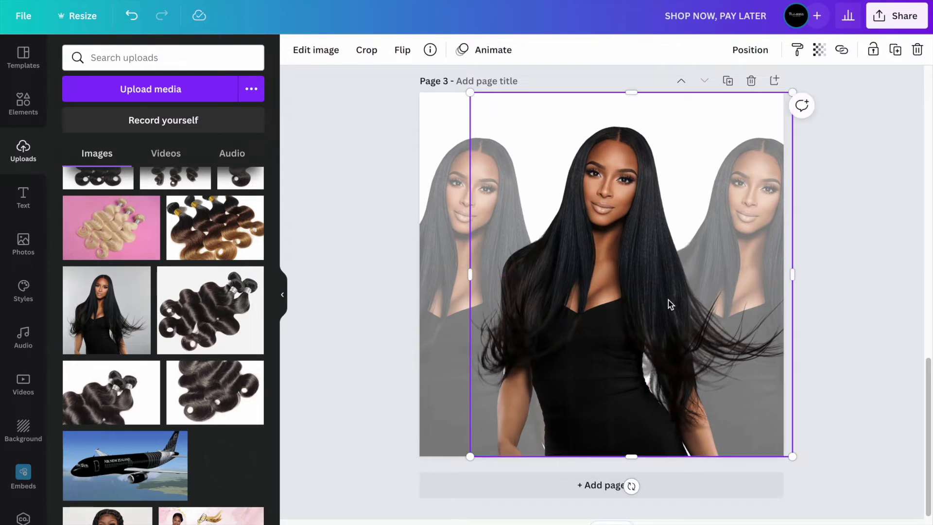
pyautogui.click(874, 268)
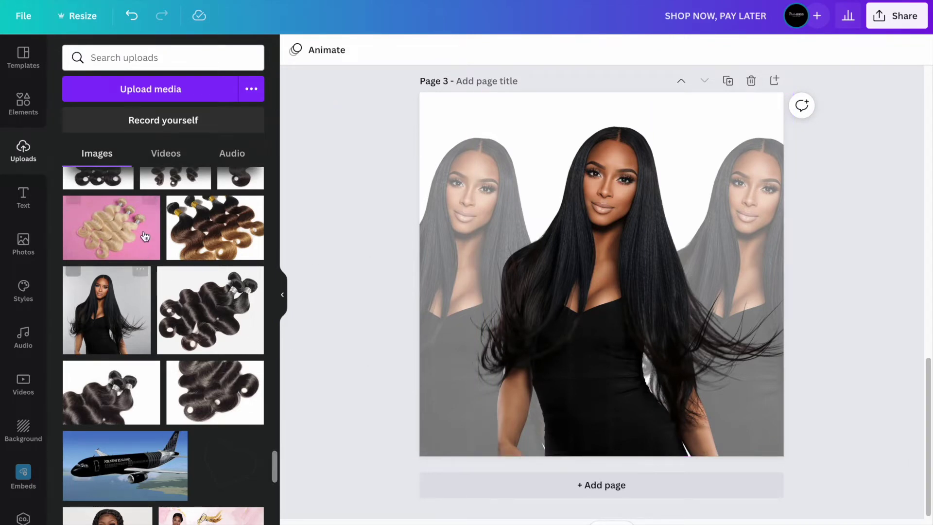
# Add a heading reading "LUXURY HAIR" on page 3 in the Anton font.
pyautogui.click(23, 196)
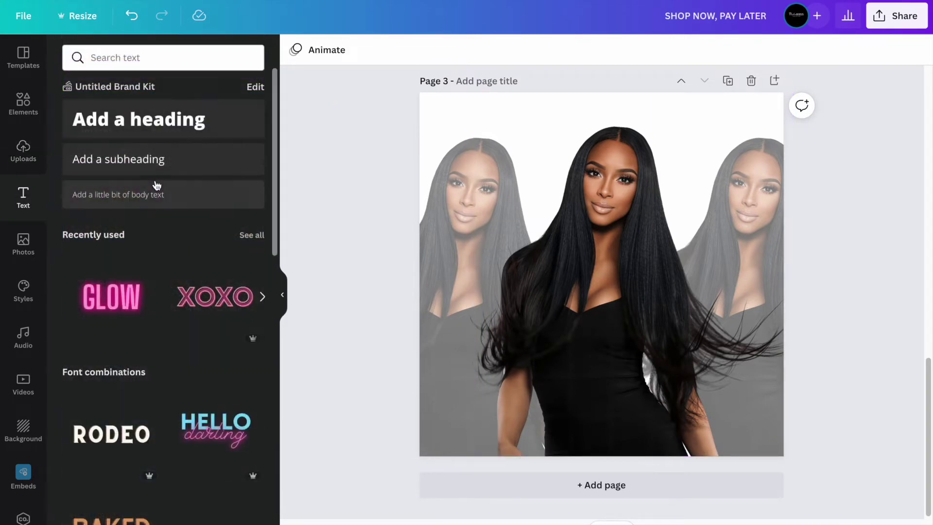
pyautogui.click(152, 134)
pyautogui.write('L')
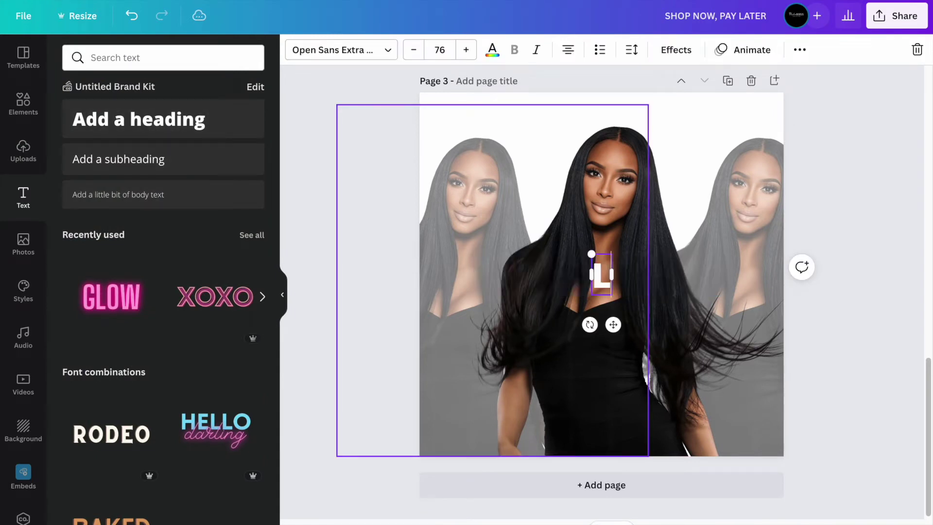
pyautogui.write('UXURY HAIR')
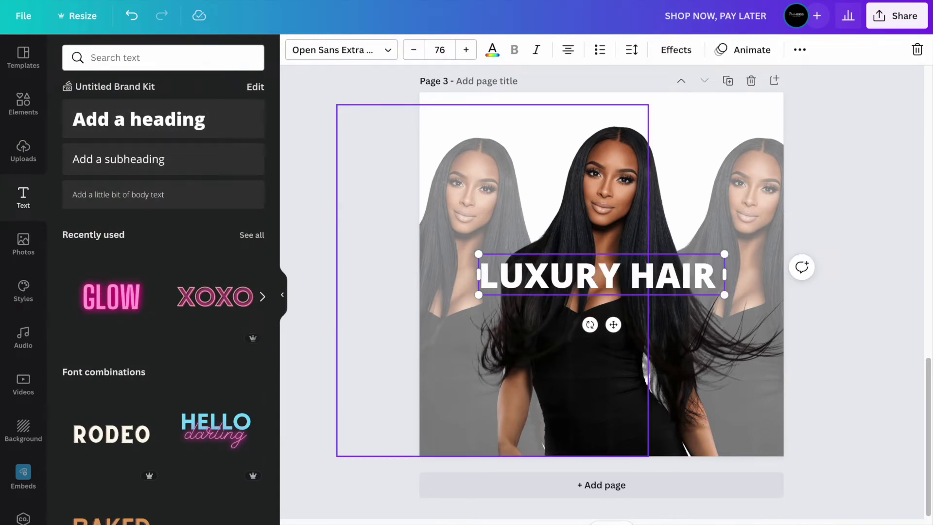
pyautogui.doubleClick(548, 277)
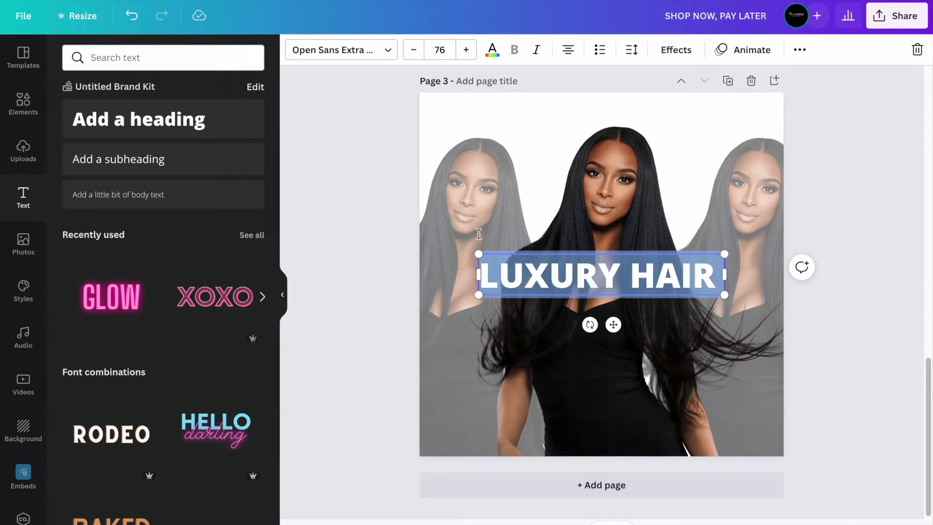
pyautogui.click(344, 49)
pyautogui.click(151, 86)
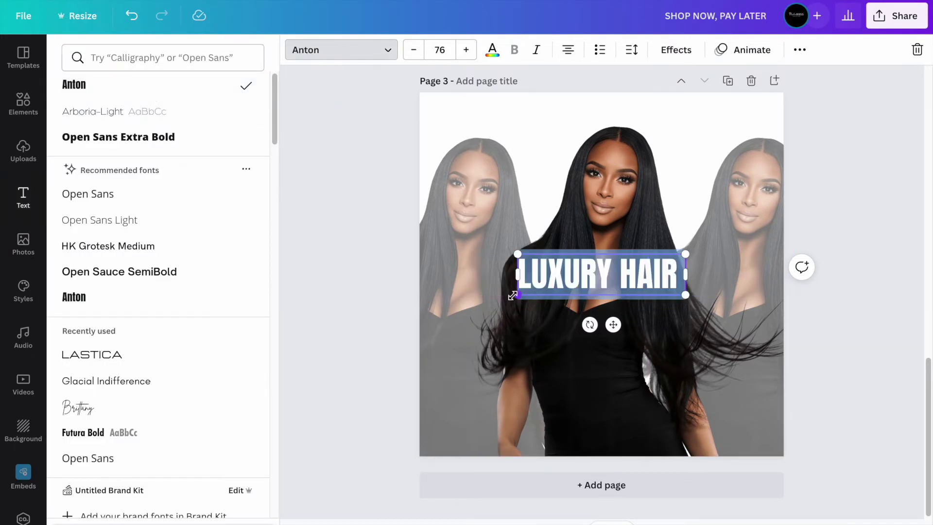
# Enlarge the "LUXURY HAIR" heading to about size 150 and place it centered across the model's torso.
pyautogui.moveTo(517, 295); pyautogui.dragTo(431, 317)
pyautogui.moveTo(686, 317); pyautogui.dragTo(762, 334)
pyautogui.click(860, 375)
pyautogui.moveTo(552, 298); pyautogui.dragTo(557, 346)
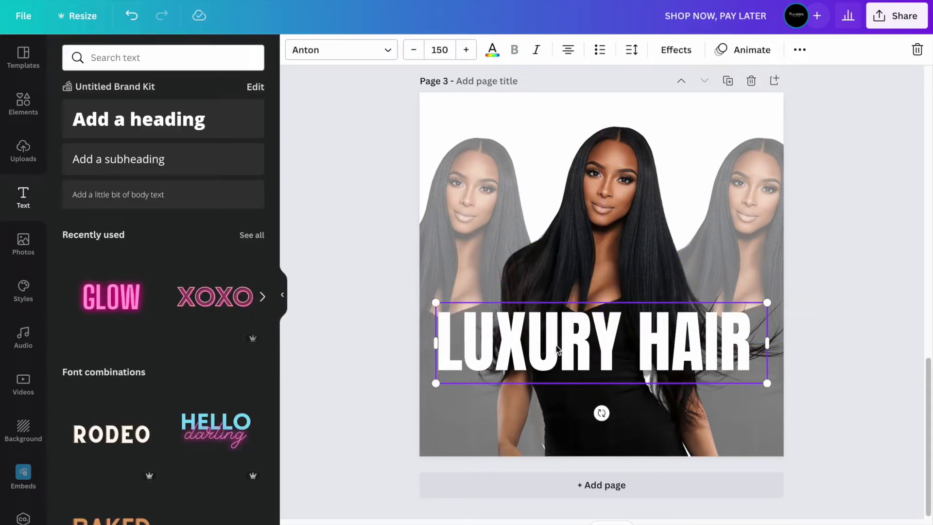
pyautogui.click(855, 258)
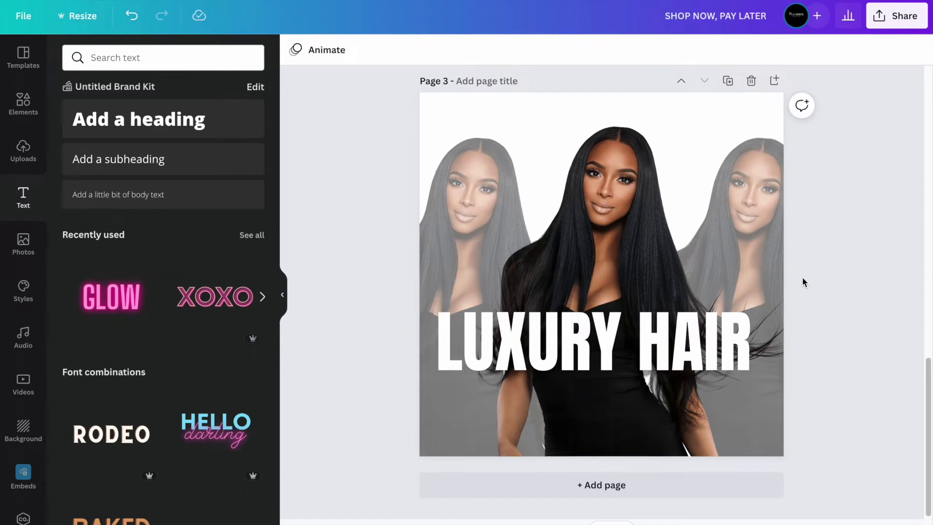
pyautogui.click(739, 364)
pyautogui.click(800, 49)
pyautogui.click(650, 81)
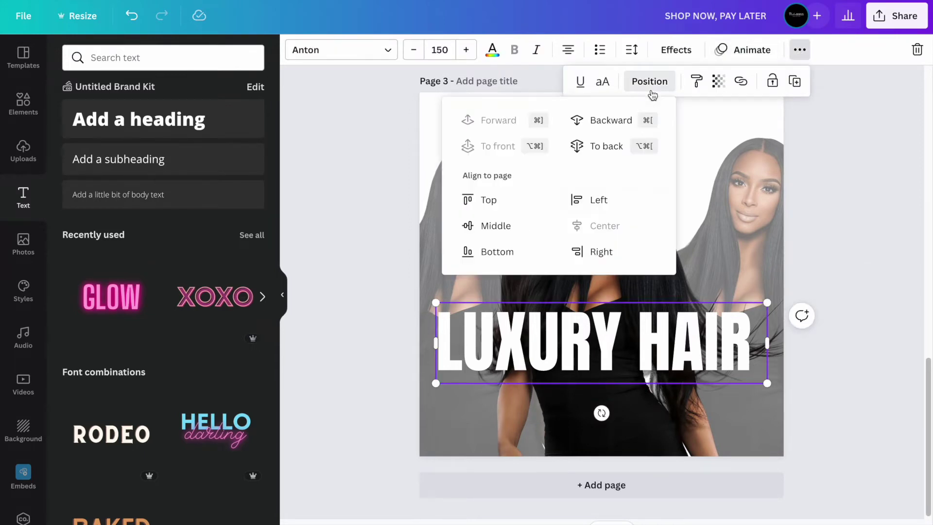
pyautogui.click(845, 180)
pyautogui.click(846, 180)
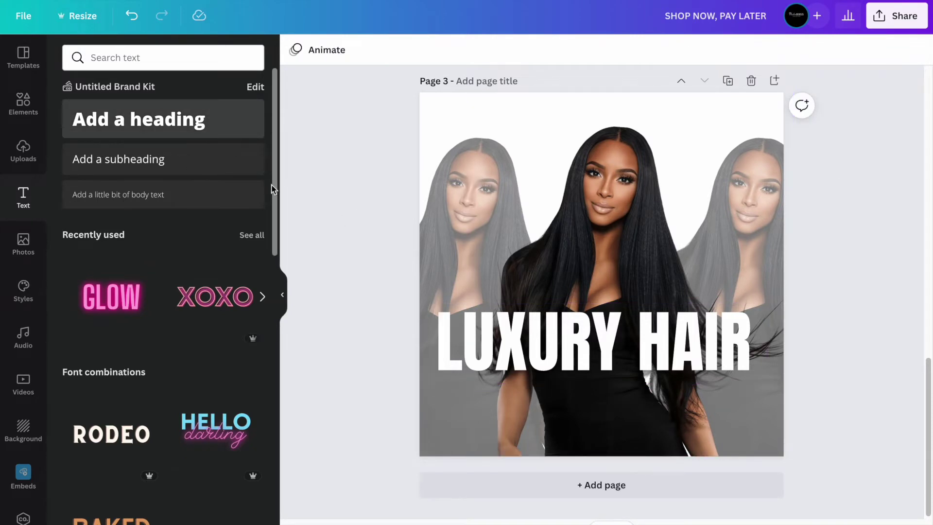
# Add a "Shop Now" heading in the Brittany font and place it just above "LUXURY HAIR".
pyautogui.click(204, 122)
pyautogui.write('Shop N')
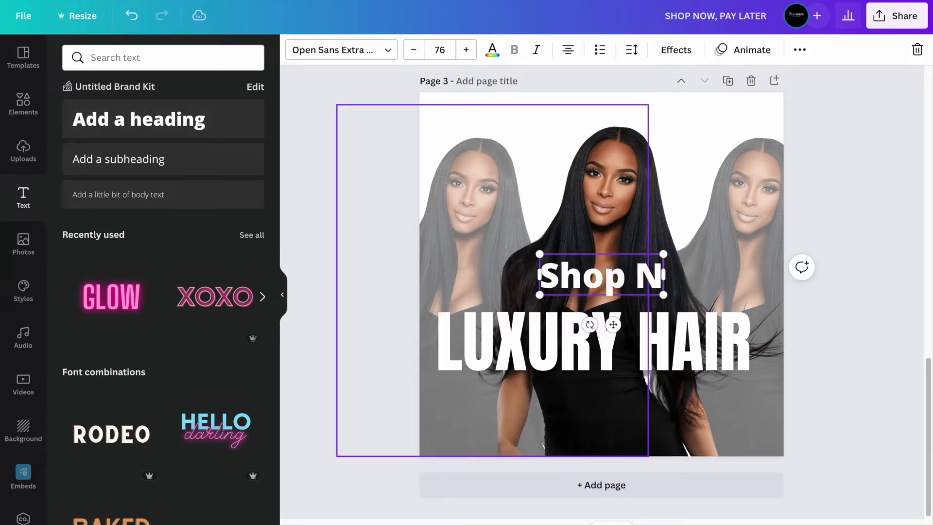
pyautogui.write('ow')
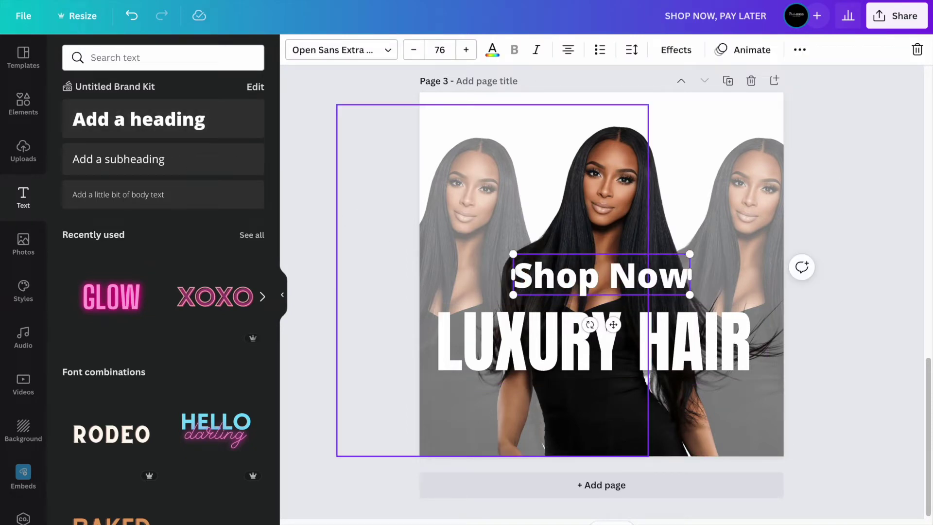
pyautogui.tripleClick(579, 272)
pyautogui.click(381, 50)
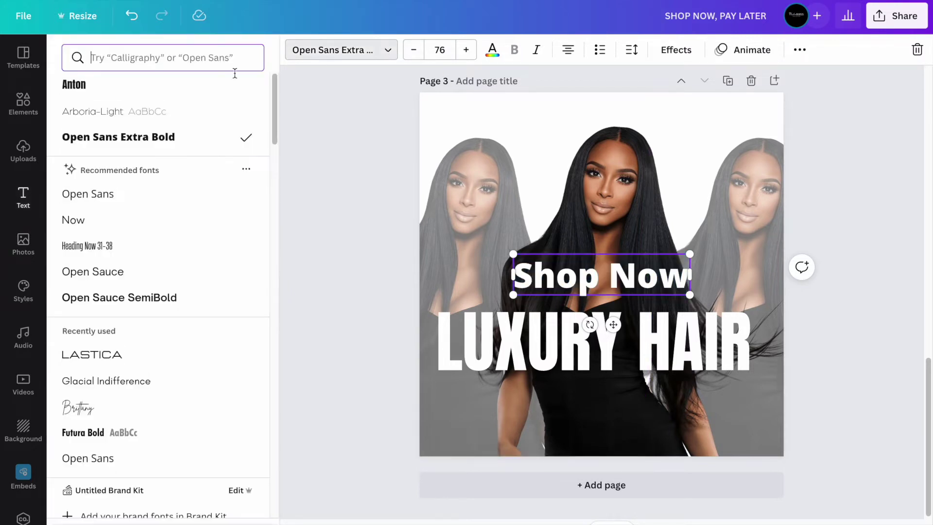
pyautogui.click(111, 409)
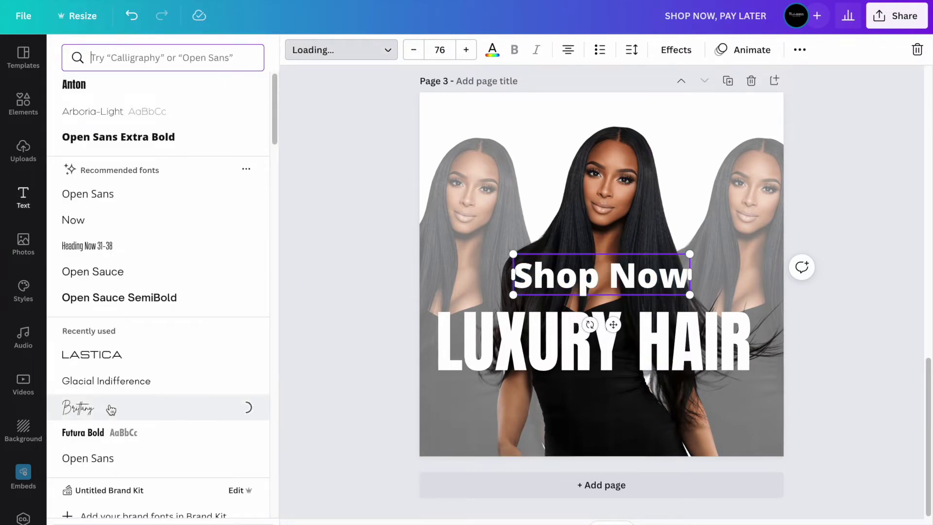
pyautogui.press('Escape')
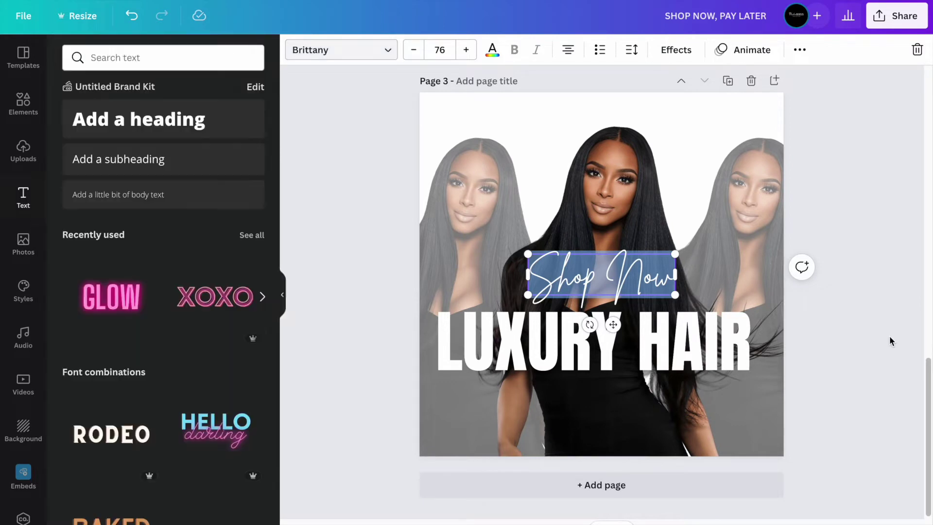
pyautogui.click(849, 316)
pyautogui.click(622, 289)
pyautogui.moveTo(622, 289); pyautogui.dragTo(623, 301)
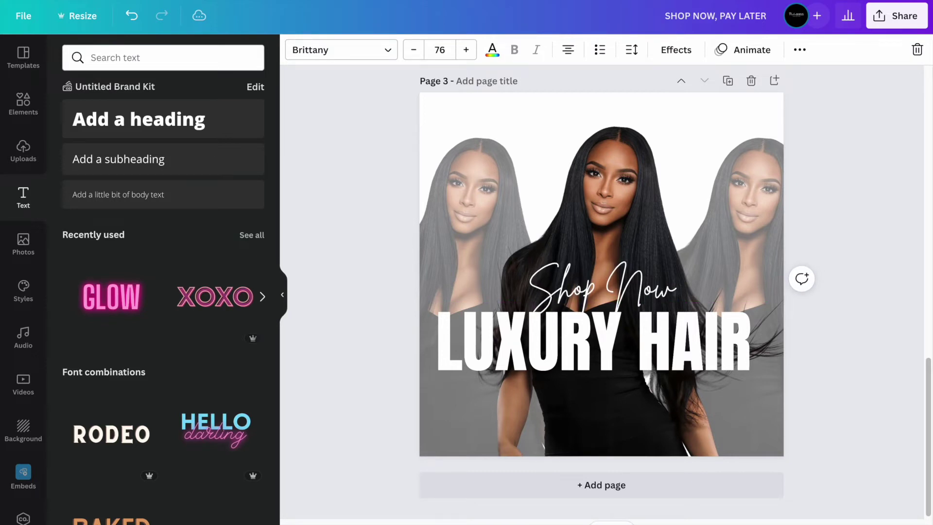
# Change the script text from "Shop Now" to "Shop Our".
pyautogui.doubleClick(647, 298)
pyautogui.click(646, 298)
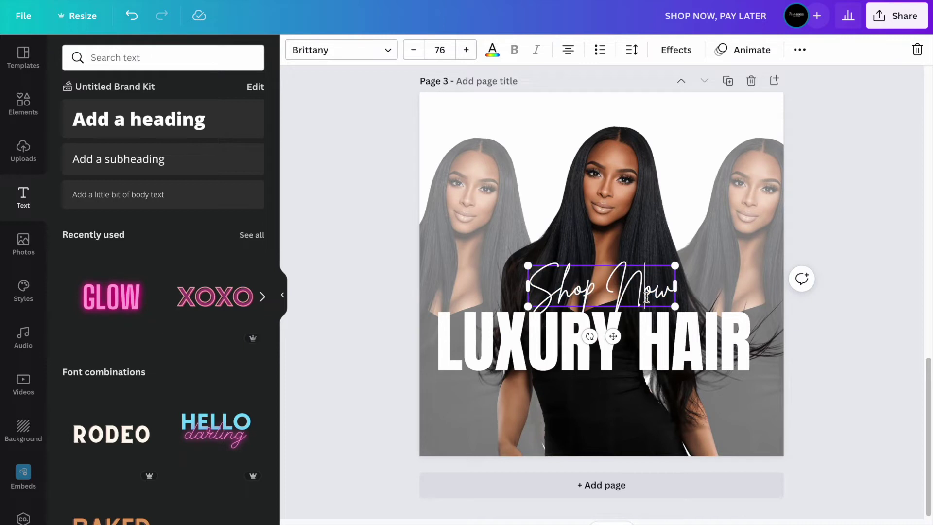
pyautogui.press('BackSpace')
pyautogui.press('BackSpace')
pyautogui.press('BackSpace')
pyautogui.press('Delete')
pyautogui.write('Our')
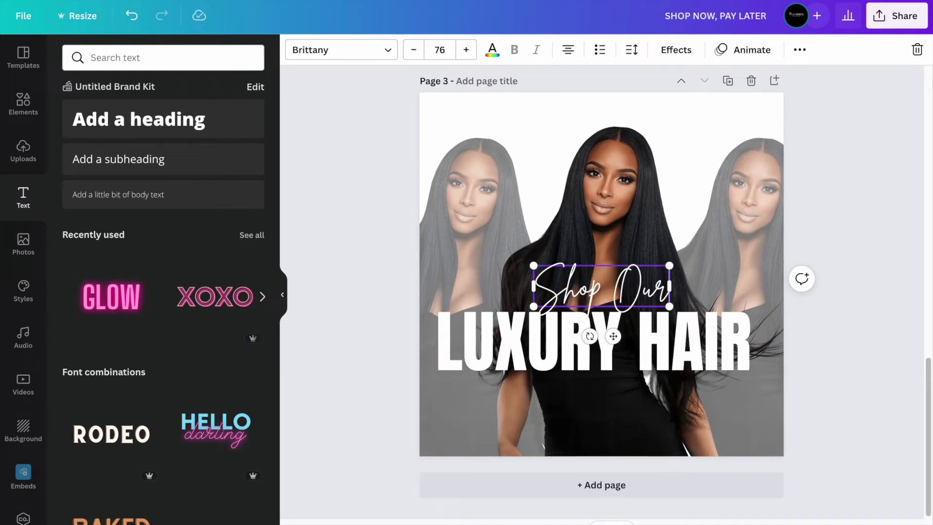
# Enlarge the "Shop Our" text to about size 103 and reposition it above the "LUXURY HAIR" heading.
pyautogui.moveTo(534, 266); pyautogui.dragTo(484, 251)
pyautogui.click(852, 290)
pyautogui.click(579, 279)
pyautogui.moveTo(578, 280); pyautogui.dragTo(587, 280)
pyautogui.moveTo(646, 290); pyautogui.dragTo(647, 290)
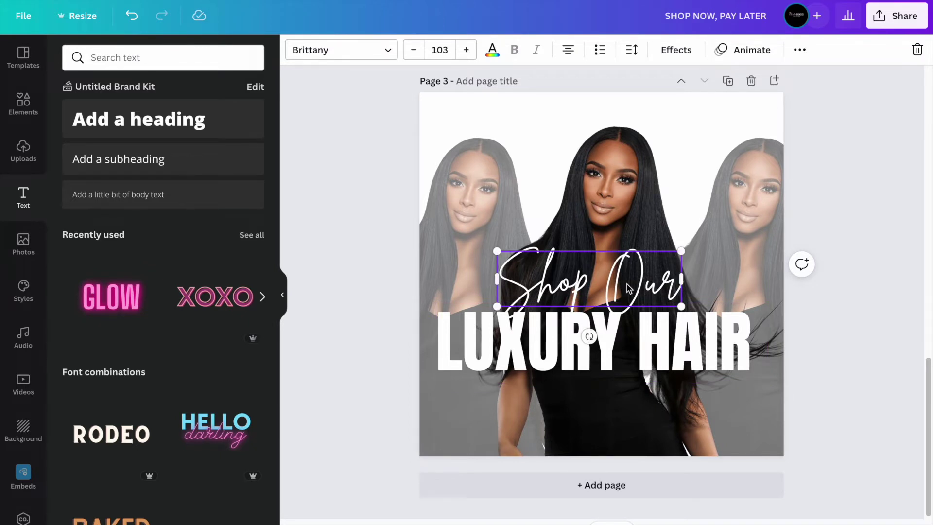
# Color the "Shop Our" text with the document's gray and reduce its size to 94.2.
pyautogui.click(492, 50)
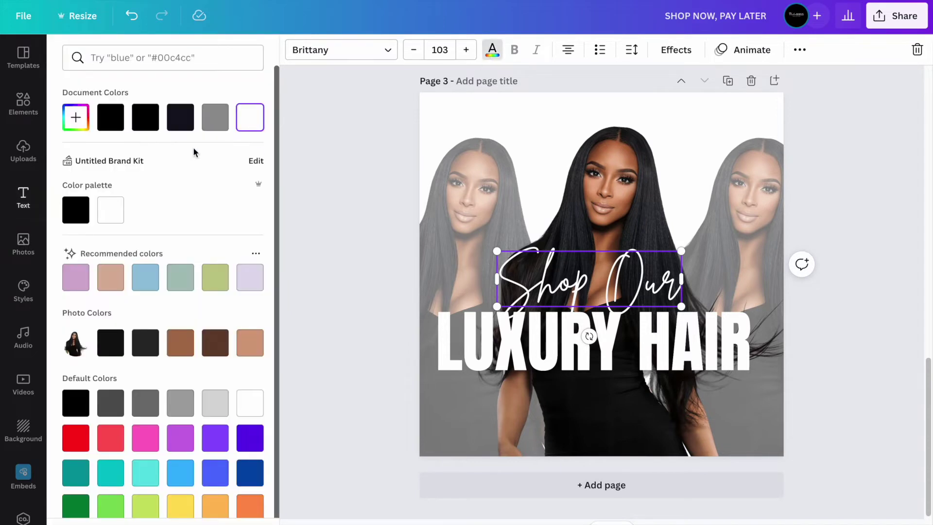
pyautogui.click(216, 117)
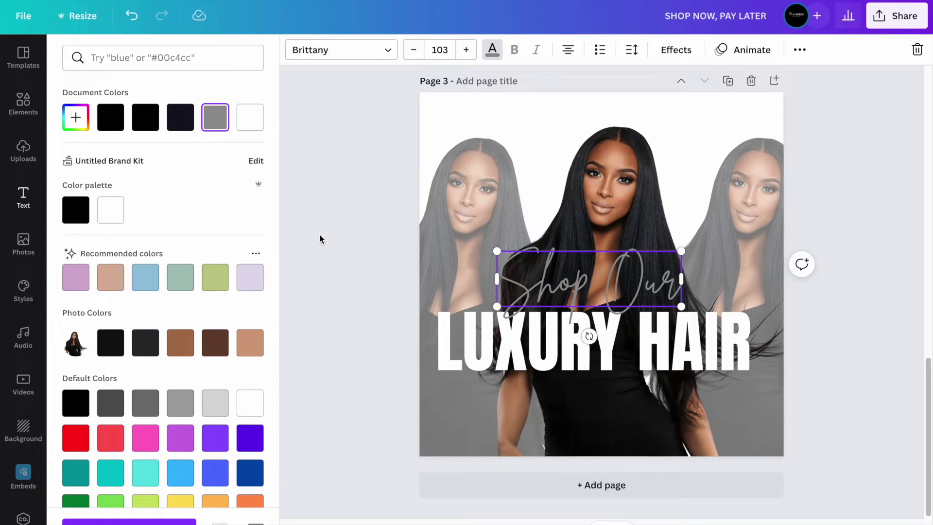
pyautogui.click(412, 50)
pyautogui.click(412, 49)
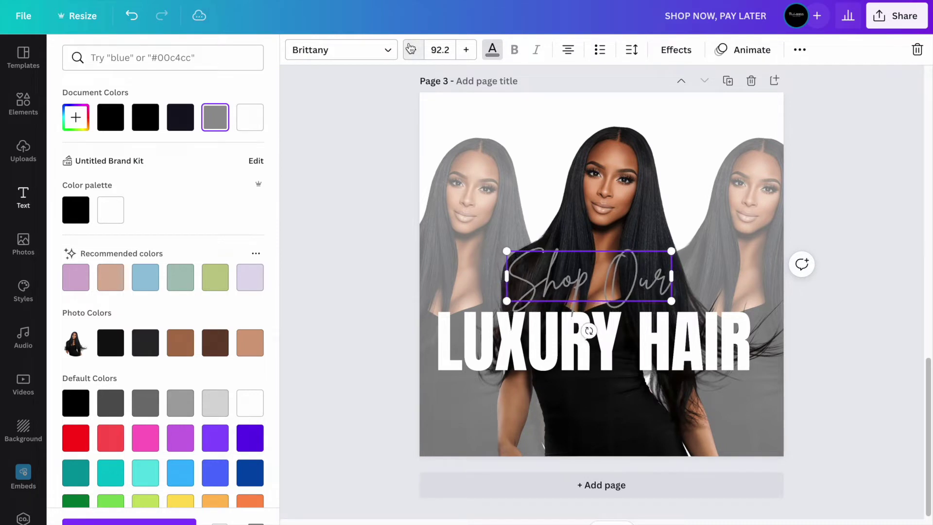
pyautogui.click(466, 50)
pyautogui.click(466, 50)
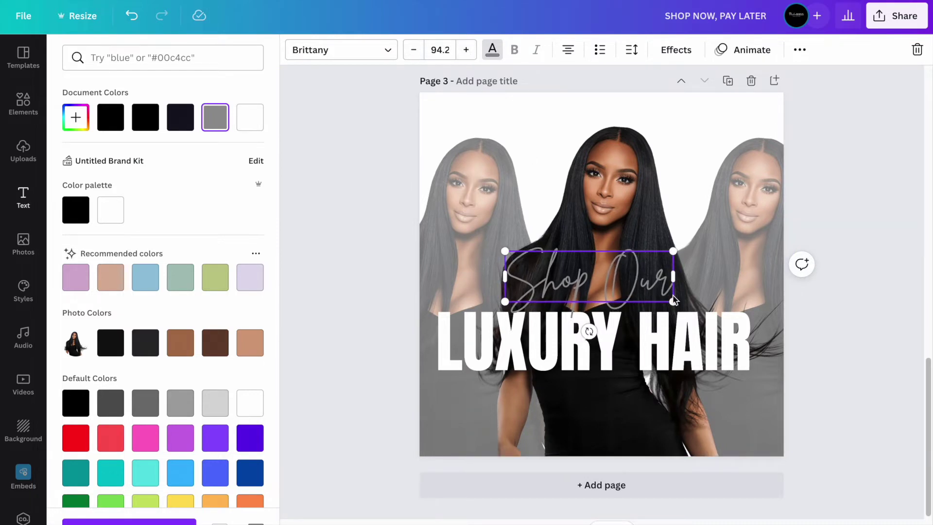
pyautogui.click(577, 281)
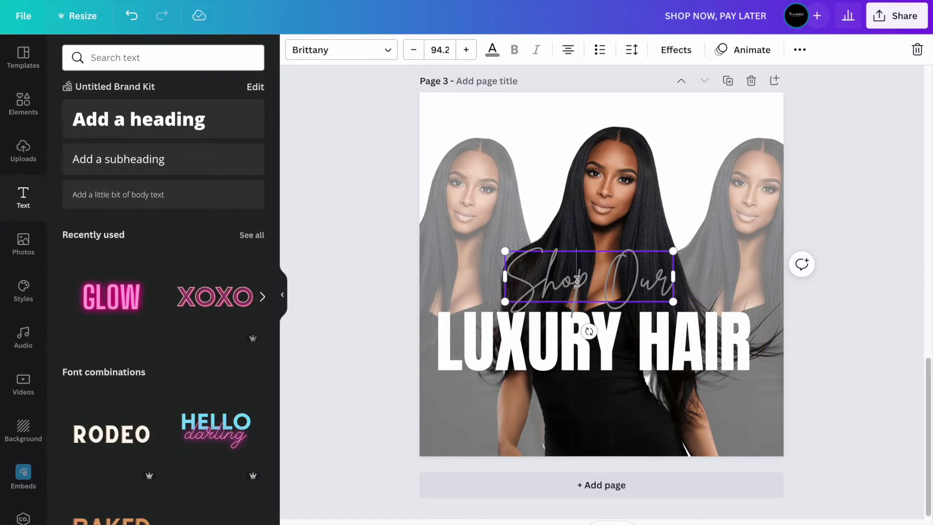
# Nudge the "Shop Our" text slightly down, closer to the "LUXURY HAIR" heading.
pyautogui.click(896, 364)
pyautogui.click(555, 288)
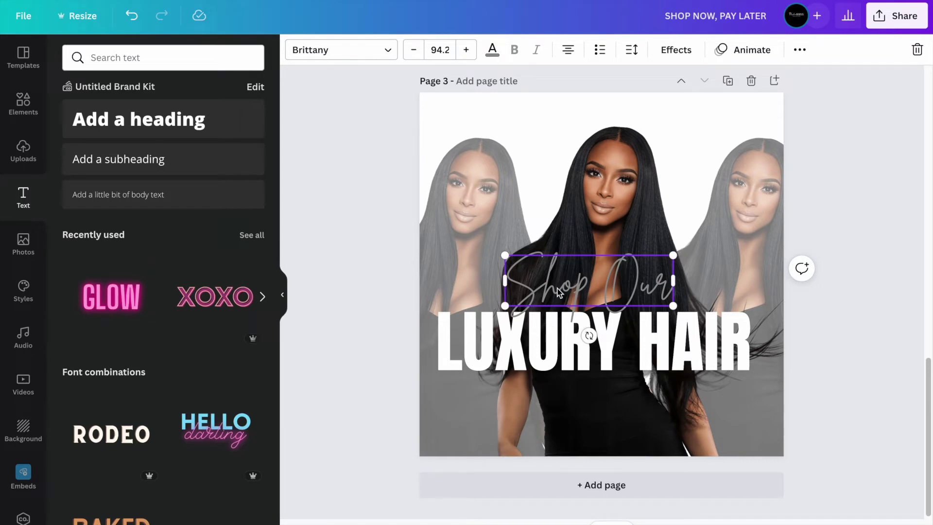
pyautogui.click(406, 206)
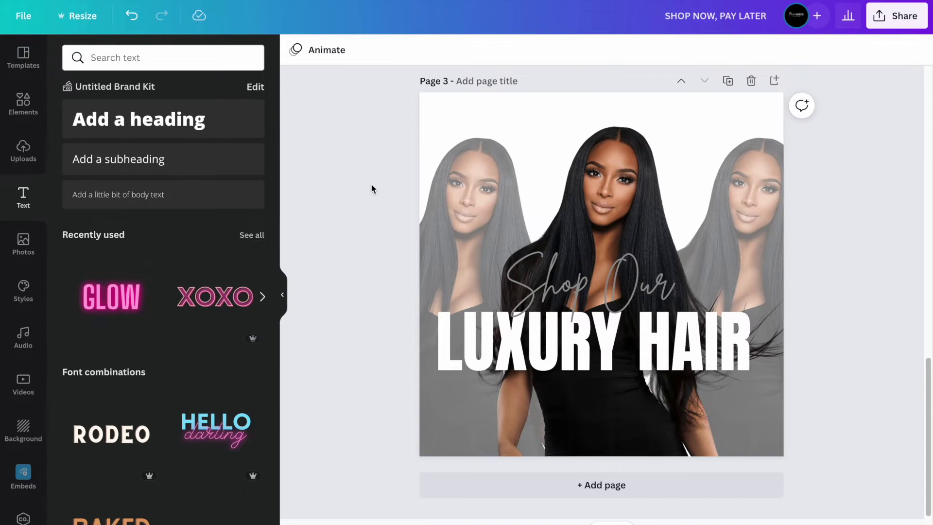
# Enlarge the center model photo slightly so her head sits higher on page 3.
pyautogui.click(632, 203)
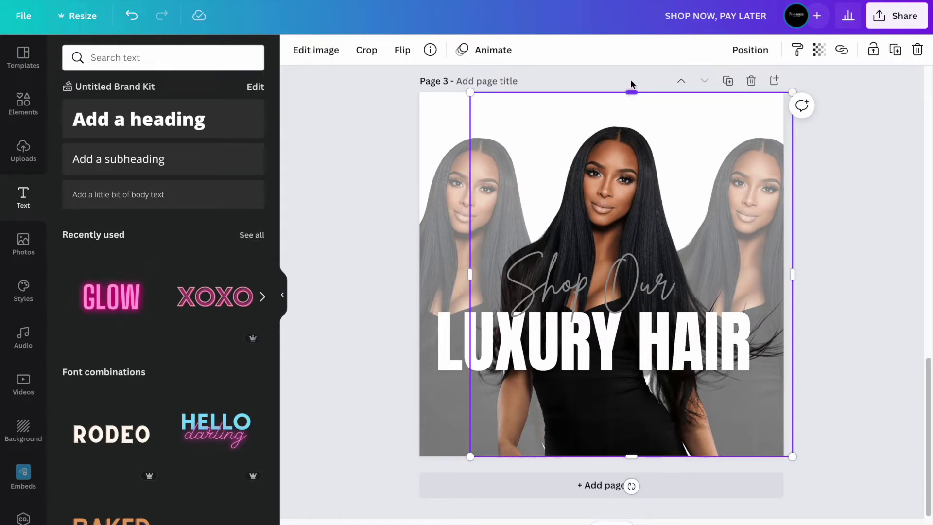
pyautogui.moveTo(631, 84); pyautogui.dragTo(630, 73)
pyautogui.click(349, 228)
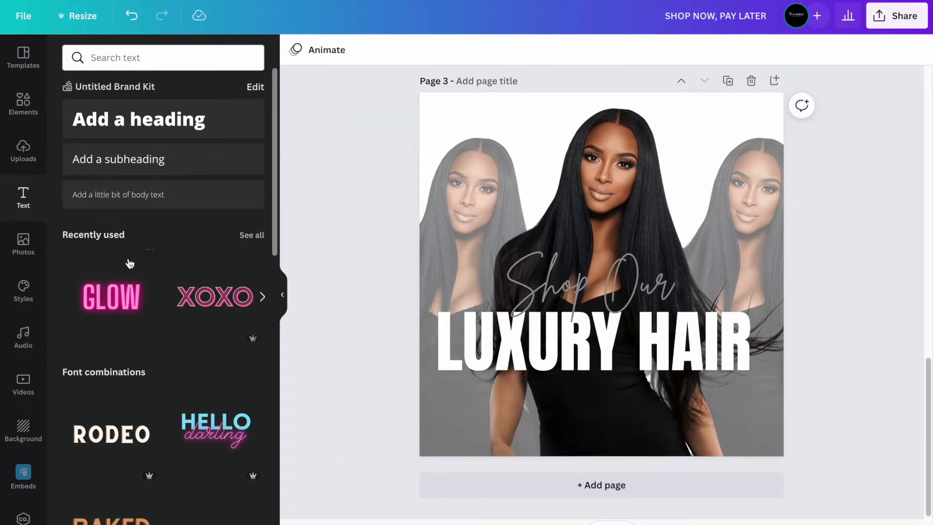
# Add a square shape and reshape it into a thin gray strip spanning the full width of page 3's bottom edge.
pyautogui.click(23, 103)
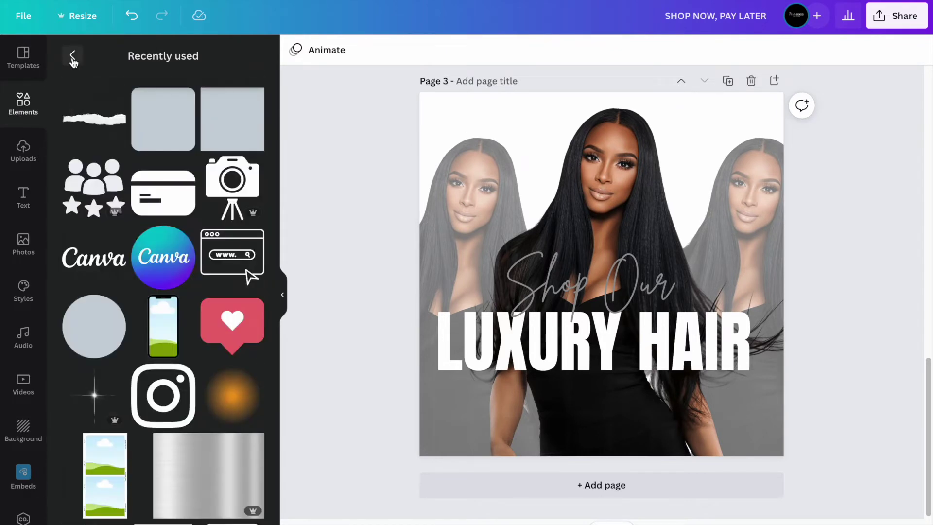
pyautogui.click(243, 131)
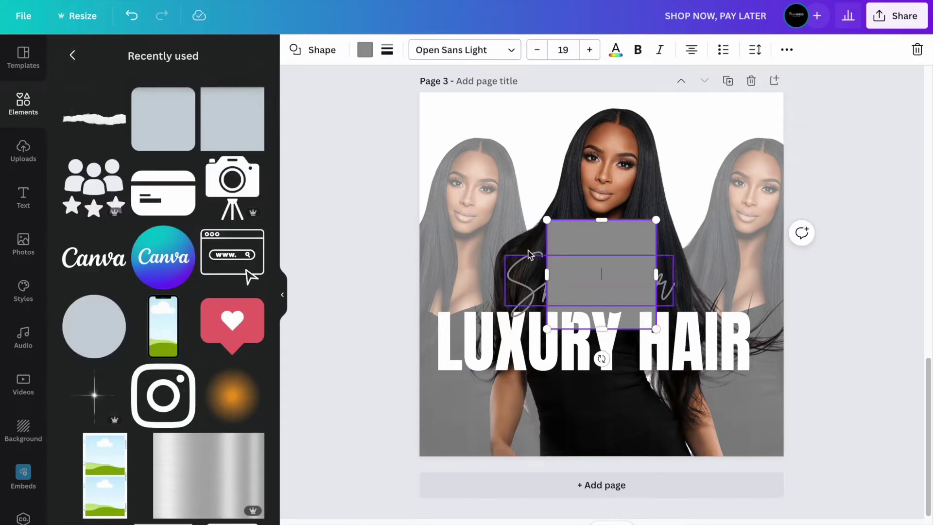
pyautogui.moveTo(601, 220); pyautogui.dragTo(602, 319)
pyautogui.moveTo(601, 355); pyautogui.dragTo(469, 450)
pyautogui.moveTo(525, 455); pyautogui.dragTo(793, 456)
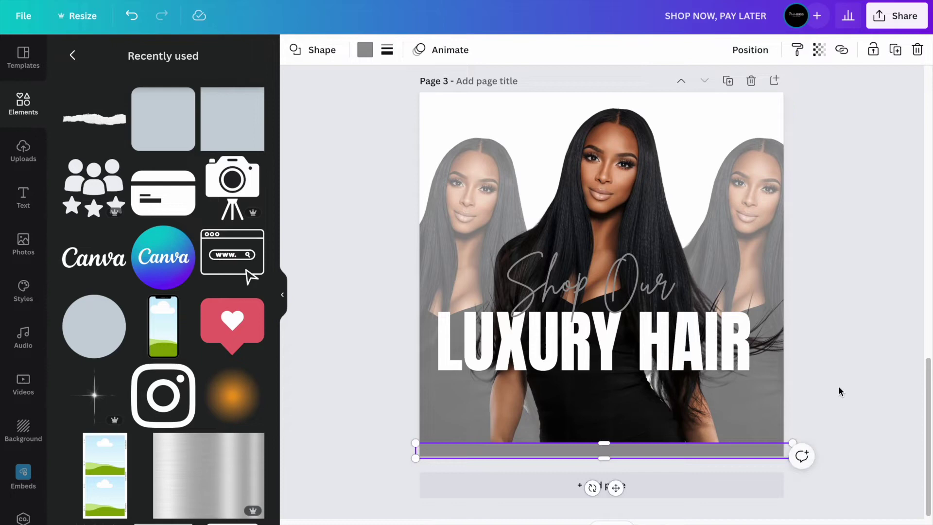
pyautogui.click(840, 392)
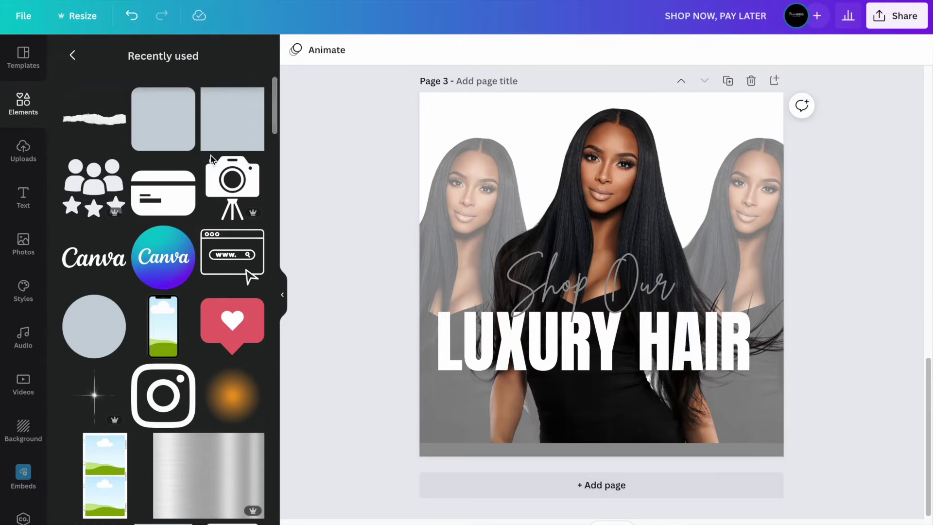
pyautogui.click(23, 194)
pyautogui.click(158, 121)
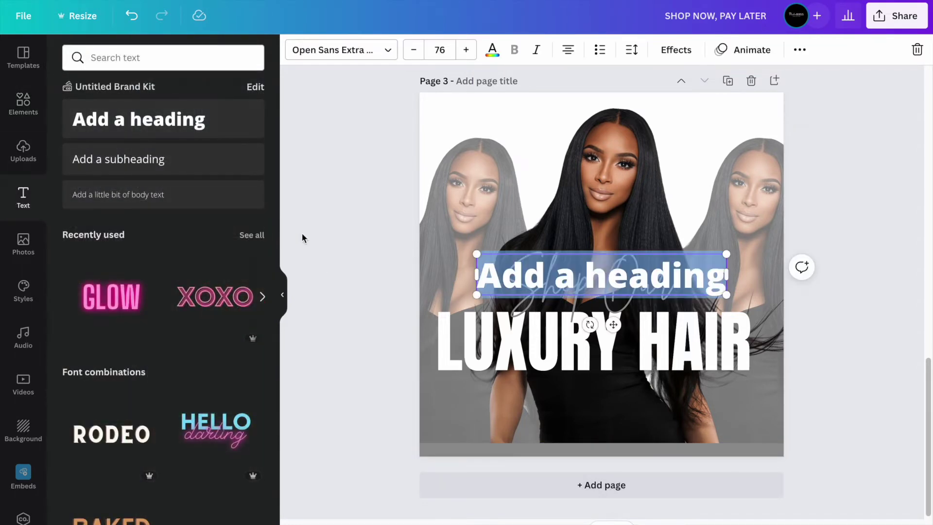
pyautogui.write('WWW.')
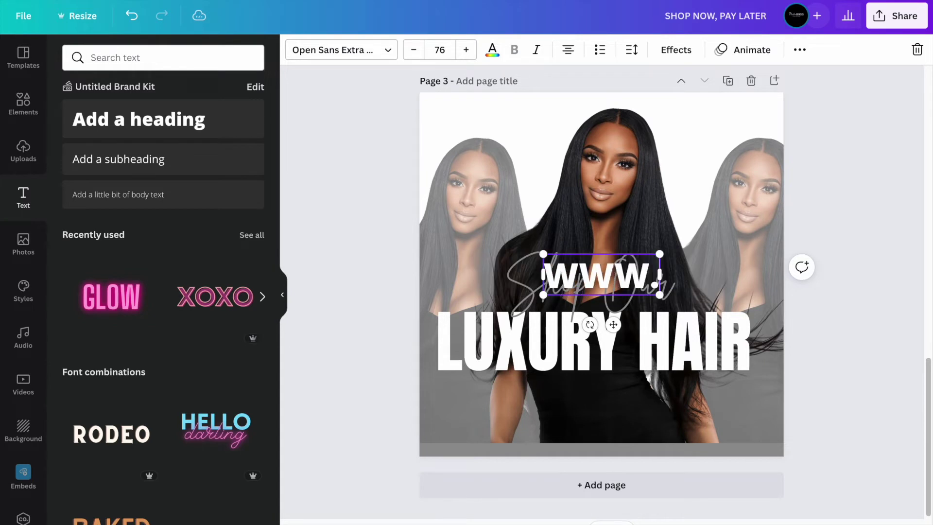
pyautogui.write('YOURWEBISTE.COM')
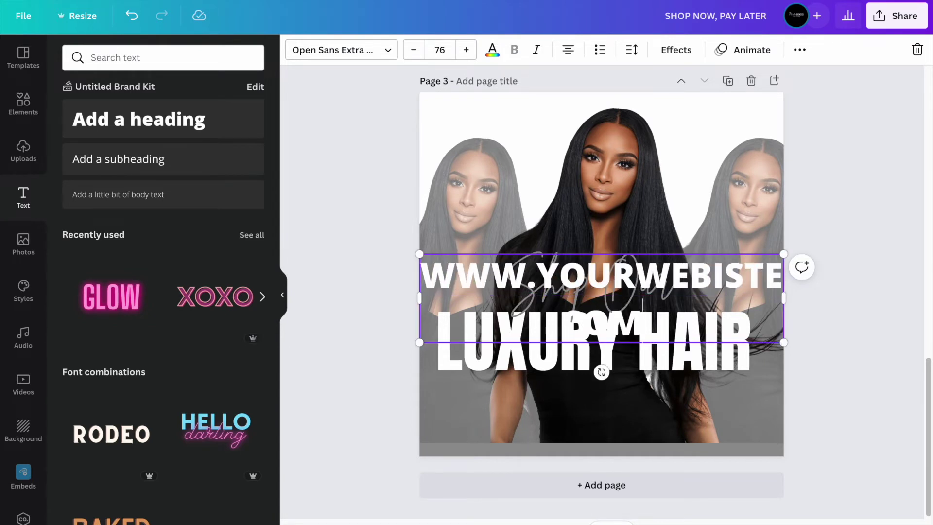
# Move the web address just above the gray strip and reduce its font size to 35.7.
pyautogui.moveTo(417, 254); pyautogui.dragTo(439, 319)
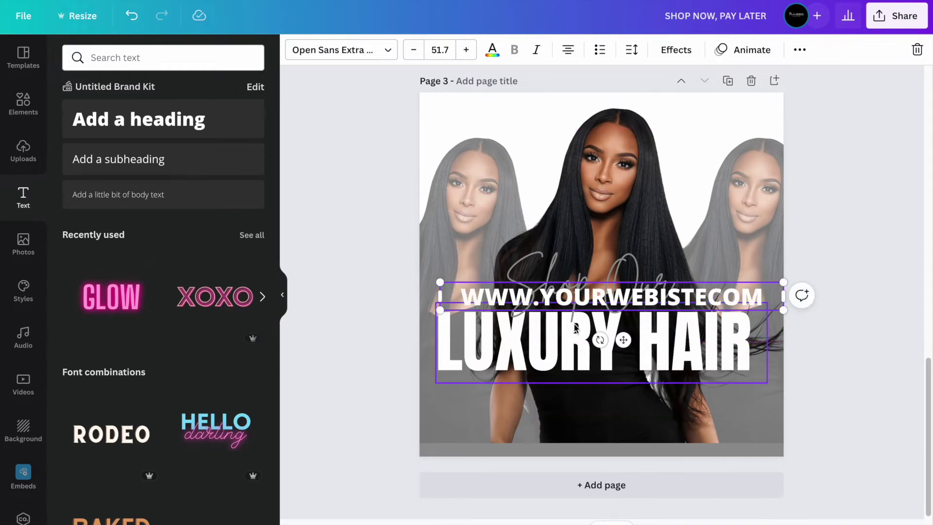
pyautogui.moveTo(623, 340); pyautogui.dragTo(613, 478)
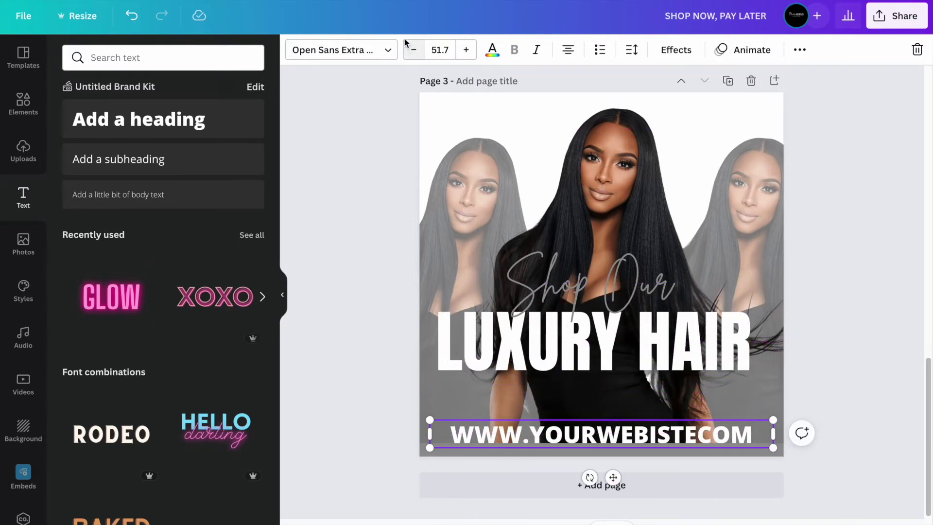
pyautogui.moveTo(411, 48); pyautogui.dragTo(413, 51)
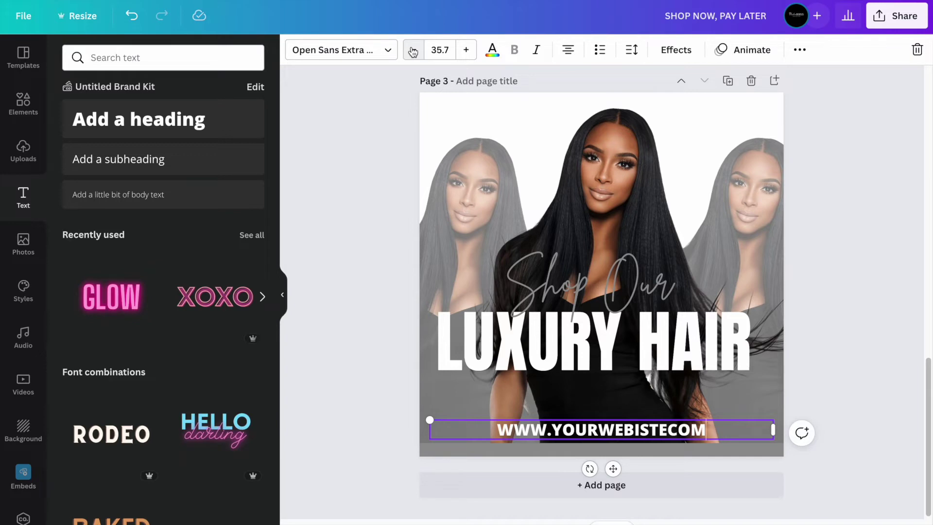
# Set the web address text in the Futura Bold font.
pyautogui.click(343, 54)
pyautogui.scroll(-8, 178, 146)
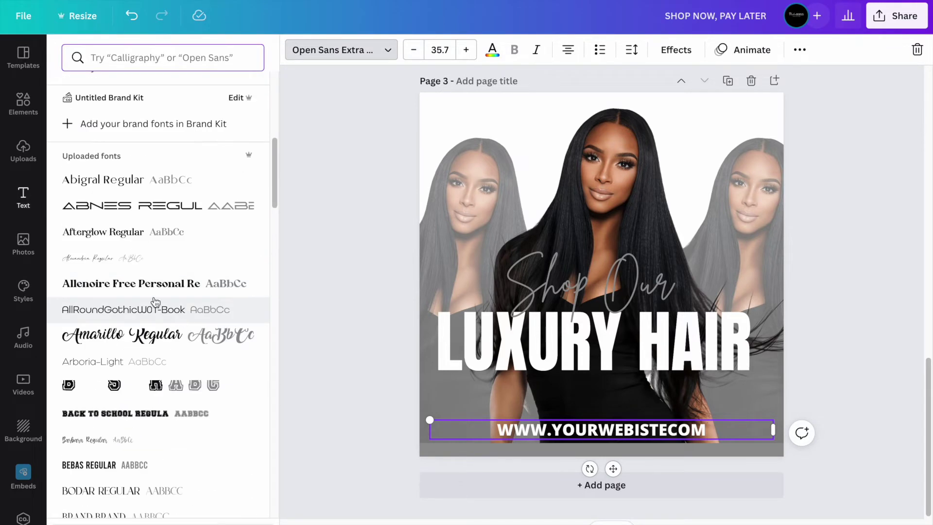
pyautogui.scroll(6, 153, 294)
pyautogui.click(145, 293)
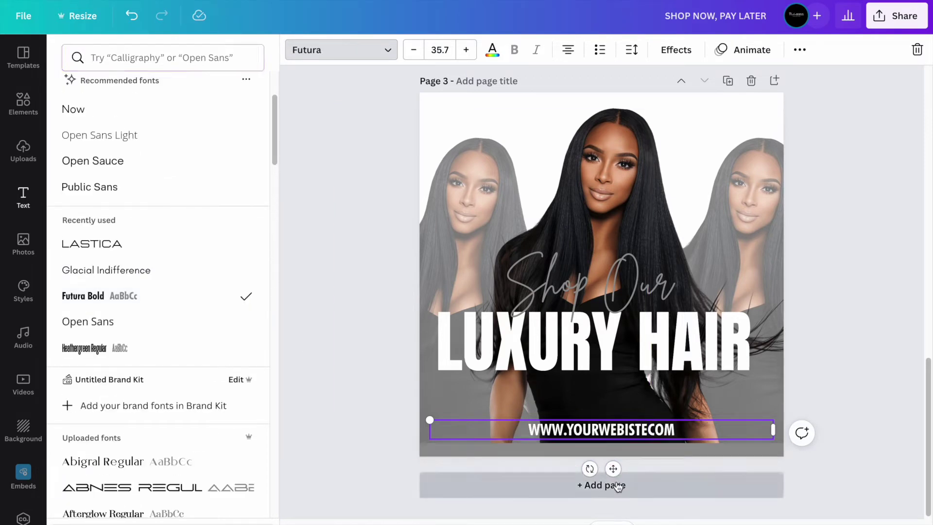
# Add a blank fourth page after the "LUXURY HAIR" page.
pyautogui.click(603, 485)
pyautogui.scroll(10, 506, 197)
pyautogui.scroll(-5, 505, 197)
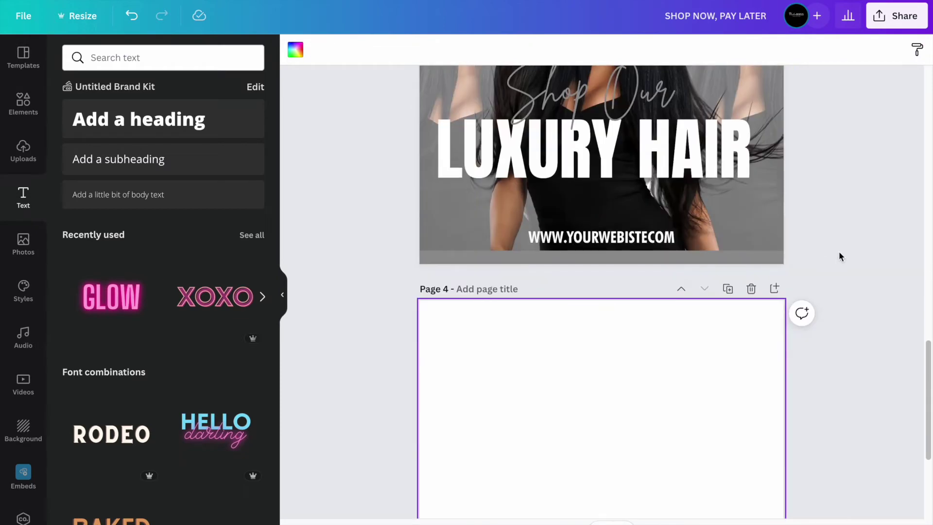
# Insert the missing dot before "COM" in the web address and move the text down onto the gray strip.
pyautogui.click(615, 236)
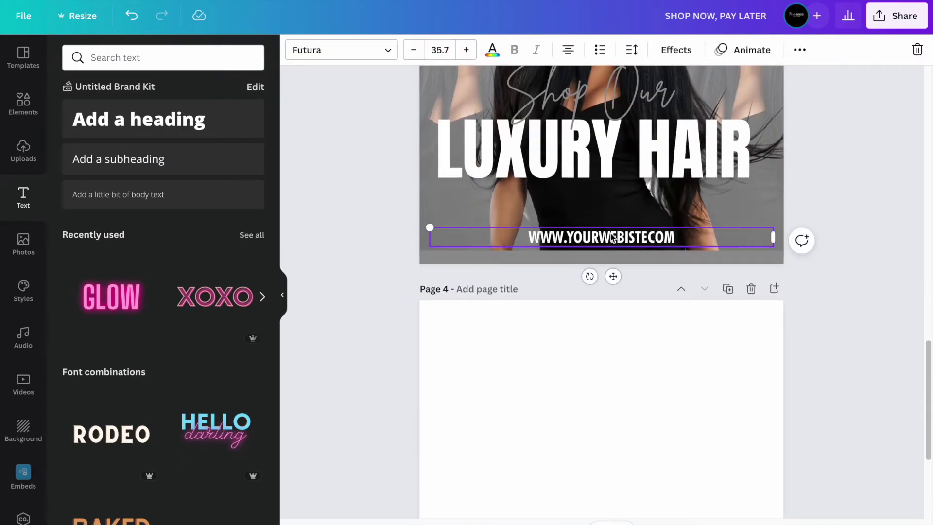
pyautogui.click(650, 239)
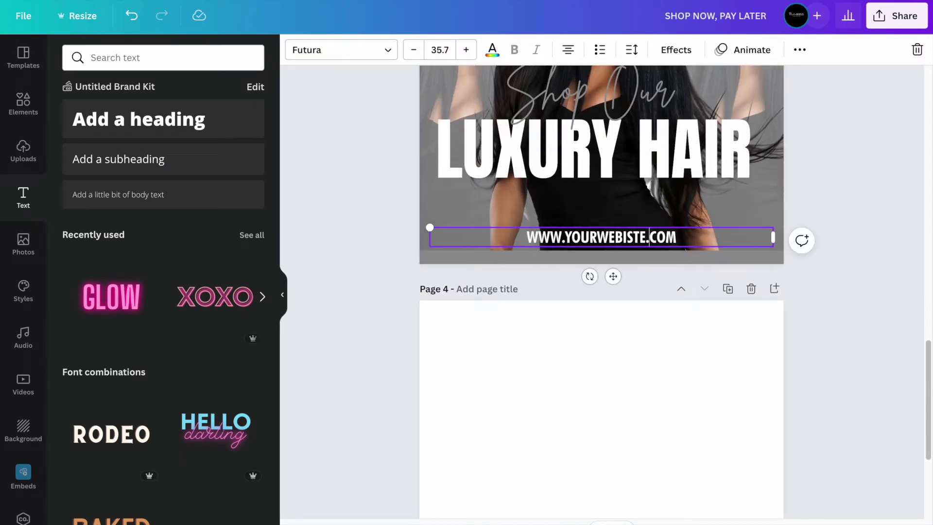
pyautogui.moveTo(613, 276); pyautogui.dragTo(613, 295)
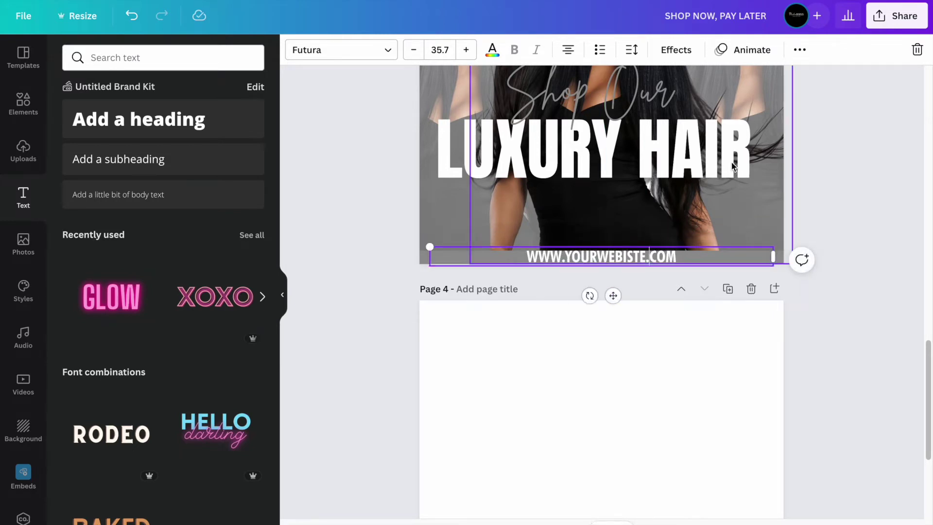
# Widen the letter spacing of the web address so it stretches across most of the gray strip.
pyautogui.click(631, 50)
pyautogui.moveTo(672, 103); pyautogui.dragTo(749, 110)
pyautogui.click(879, 211)
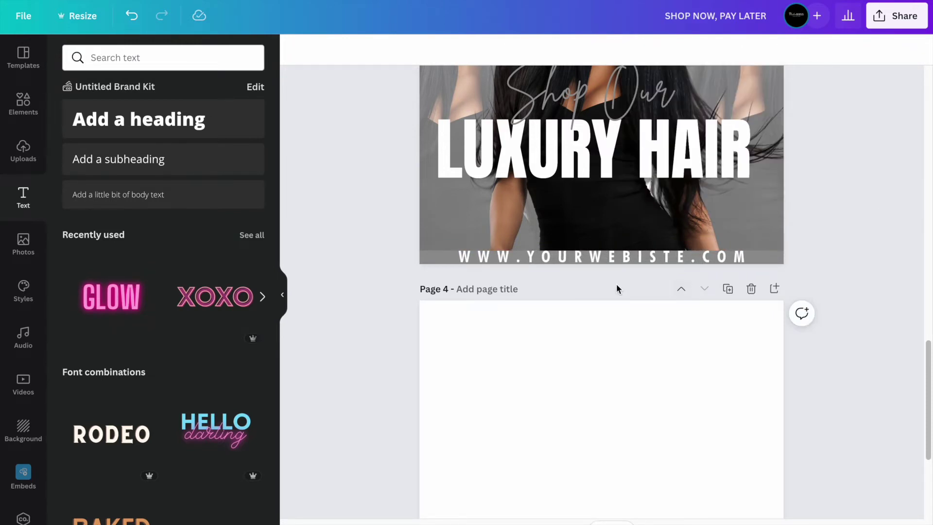
# Make the gray strip slightly taller by raising its upper edge above the web address.
pyautogui.click(782, 257)
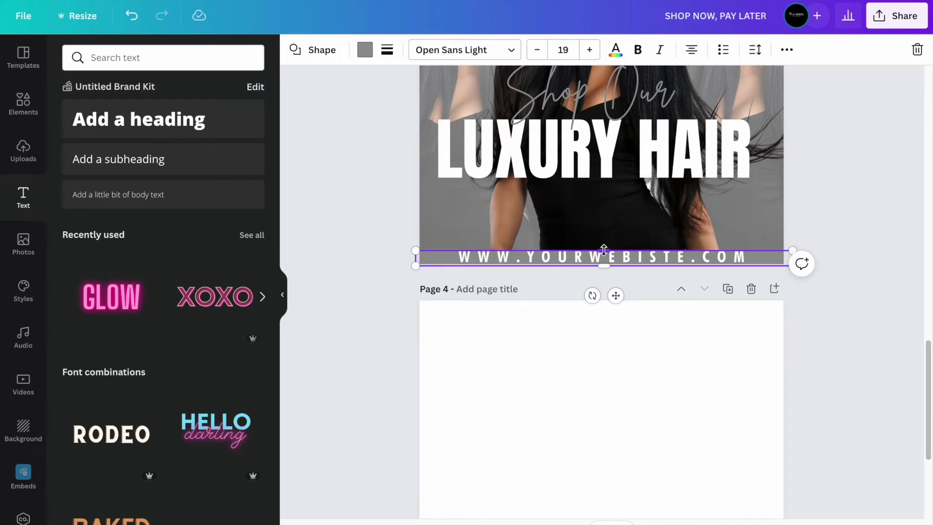
pyautogui.moveTo(600, 248); pyautogui.dragTo(606, 246)
pyautogui.click(900, 218)
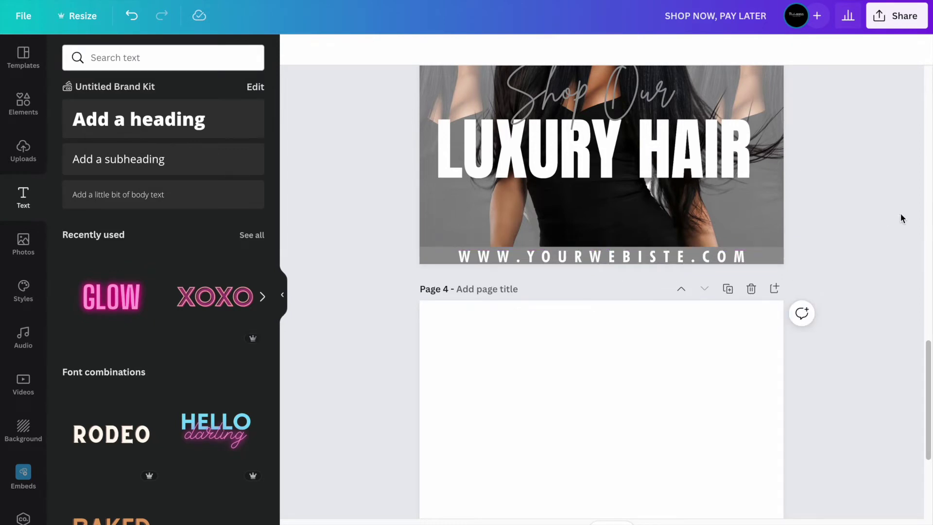
# Title page 3 "SHOP OUR LUXURY HAIR" and go to the blank page 4.
pyautogui.scroll(3, 899, 214)
pyautogui.scroll(2, 897, 217)
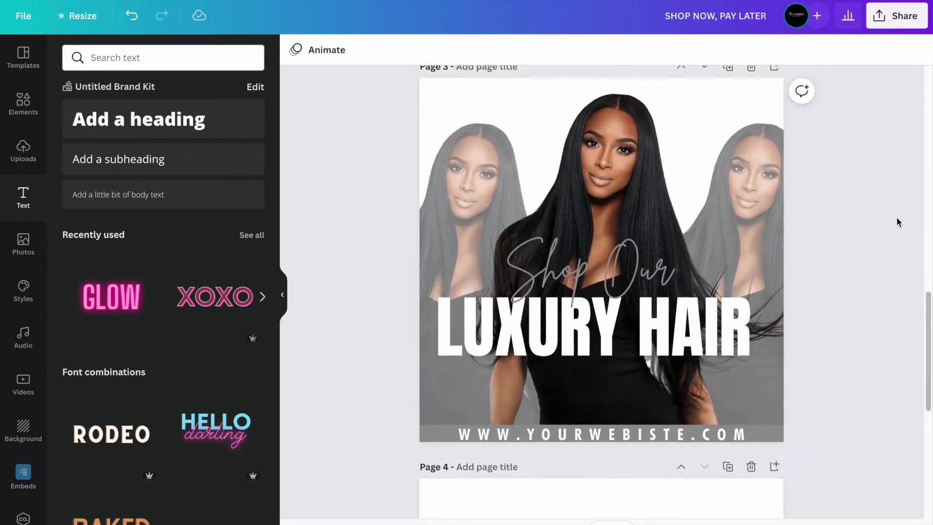
pyautogui.click(491, 91)
pyautogui.write('LUXURY')
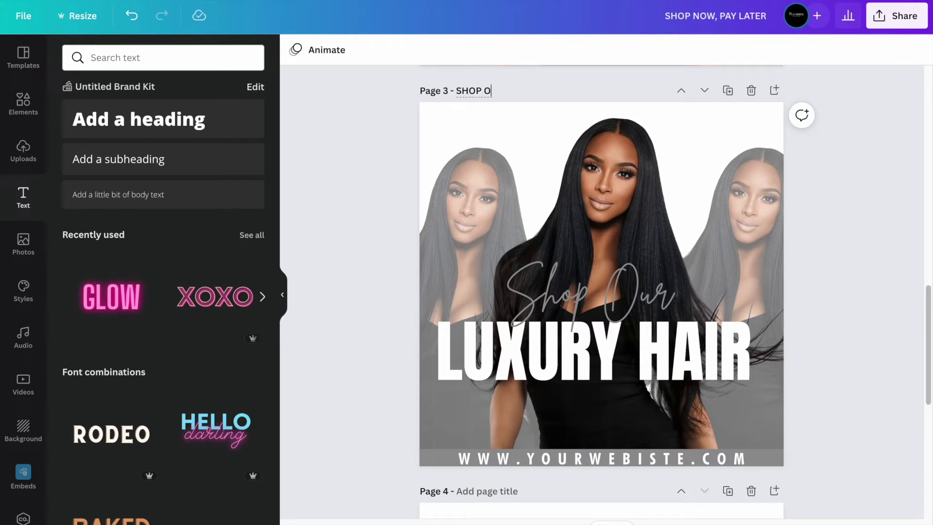
pyautogui.write('UXURY HAIR')
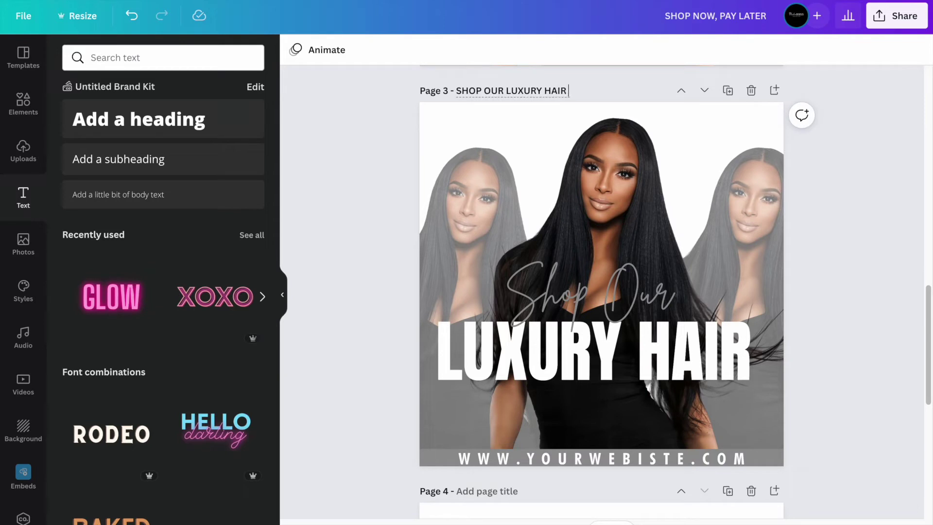
pyautogui.scroll(-3, 876, 247)
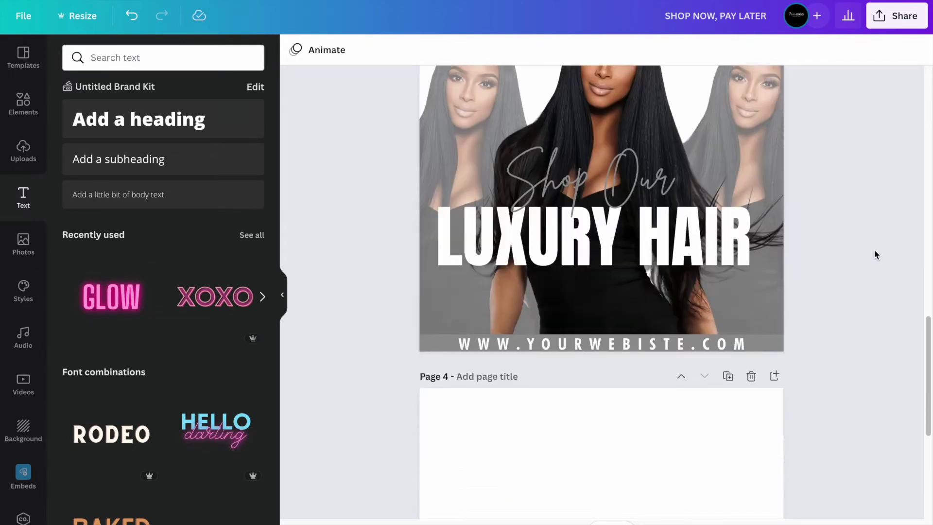
pyautogui.scroll(-4, 874, 250)
pyautogui.scroll(-3, 873, 249)
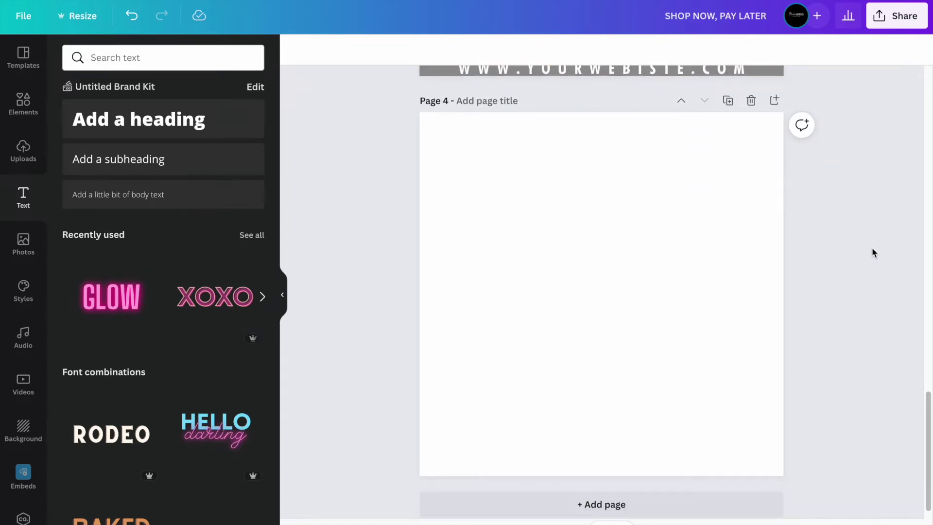
# Add the uploaded grey-background photo of dark wavy hair bundles to the blank page 4 and remove its background.
pyautogui.click(22, 168)
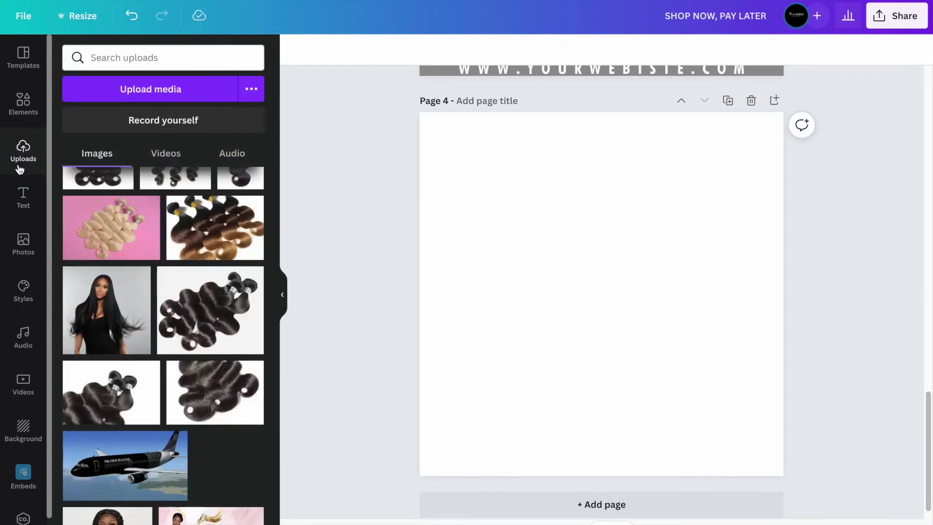
pyautogui.scroll(-2, 198, 311)
pyautogui.scroll(1, 198, 311)
pyautogui.scroll(5, 199, 311)
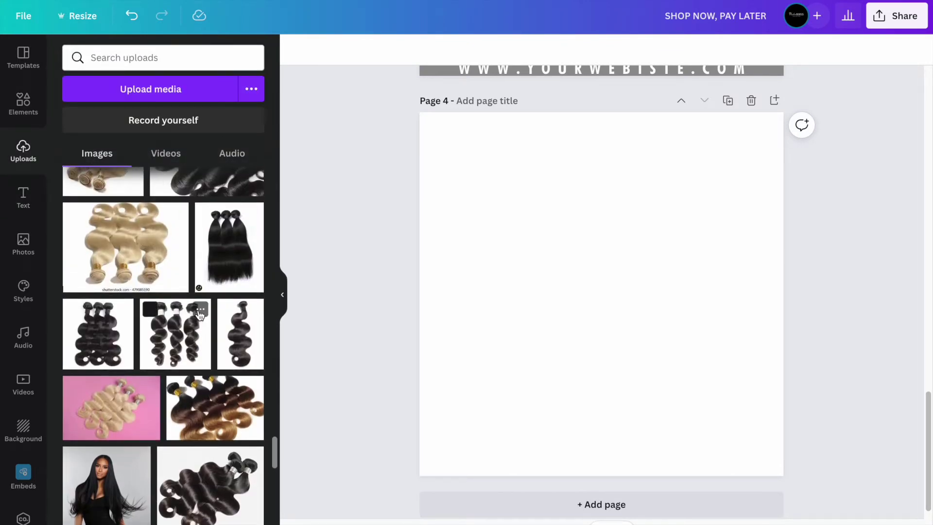
pyautogui.scroll(-2, 199, 314)
pyautogui.click(209, 369)
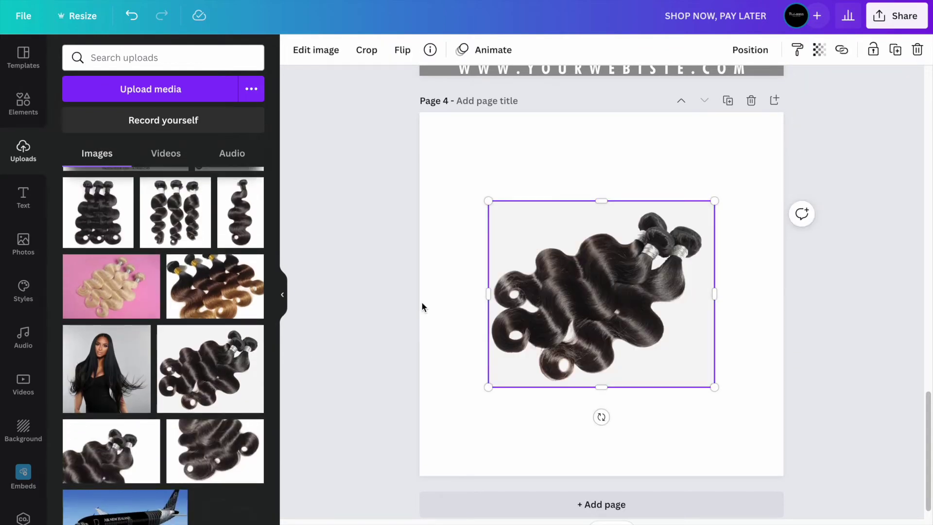
pyautogui.click(317, 52)
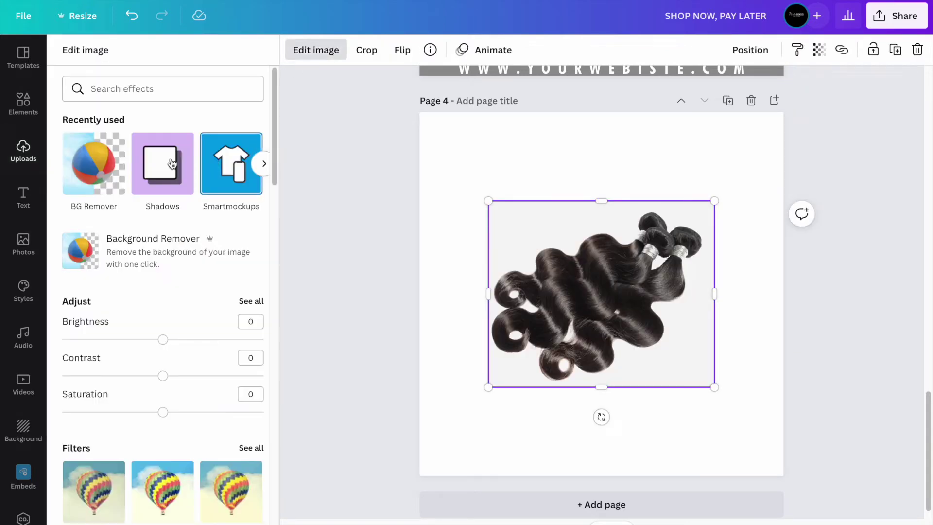
pyautogui.click(86, 165)
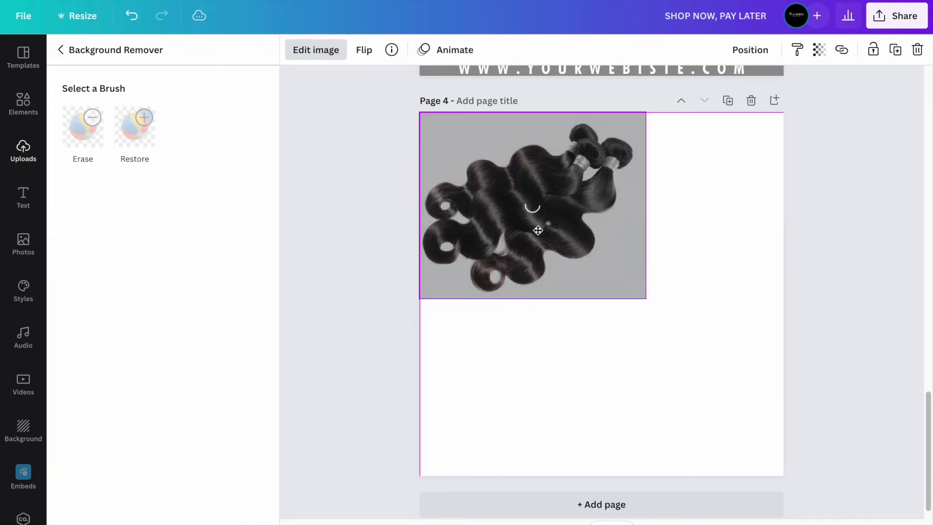
# Enlarge the hair cutout to the page width, tilt it slightly clockwise and centre it horizontally on page 4.
pyautogui.moveTo(795, 316); pyautogui.dragTo(840, 335)
pyautogui.moveTo(616, 304)
pyautogui.mouseDown()
pyautogui.moveTo(617, 275)
pyautogui.moveTo(617, 286)
pyautogui.mouseUp()
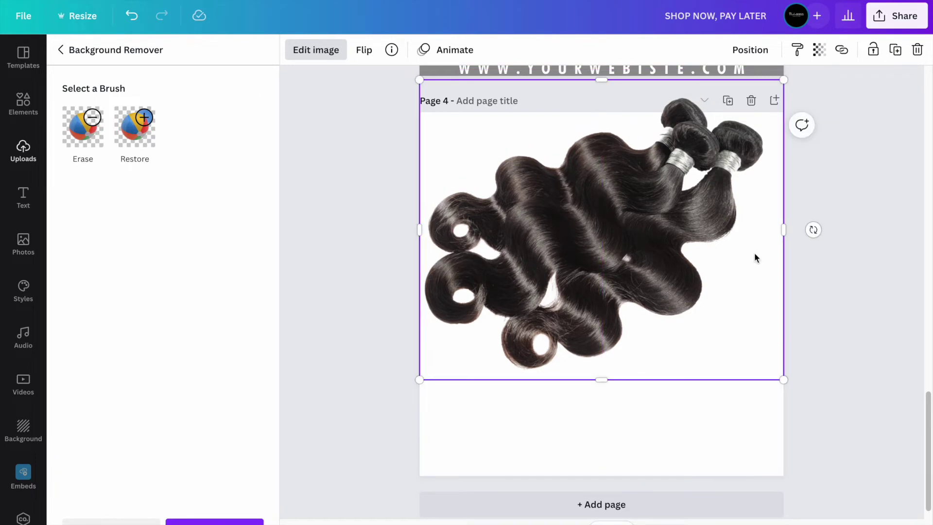
pyautogui.moveTo(818, 232); pyautogui.dragTo(812, 250)
pyautogui.moveTo(669, 236); pyautogui.dragTo(644, 292)
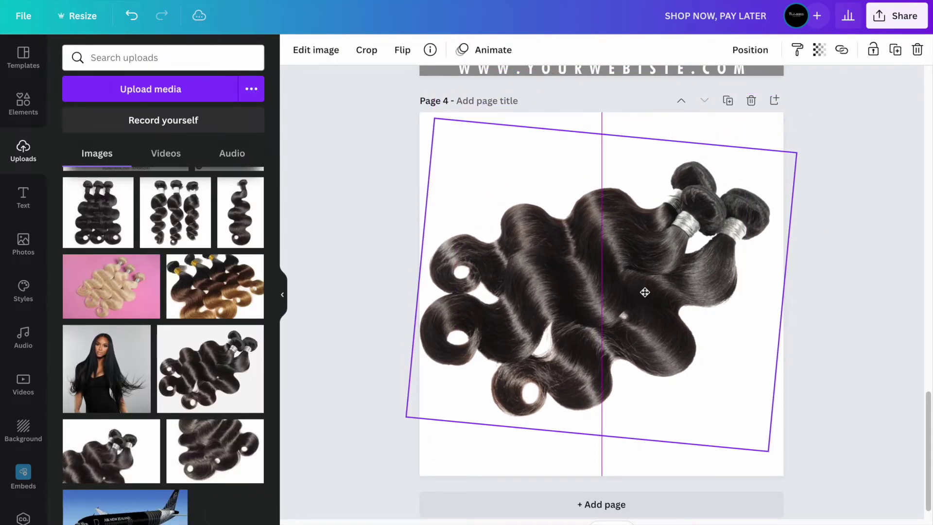
pyautogui.click(297, 177)
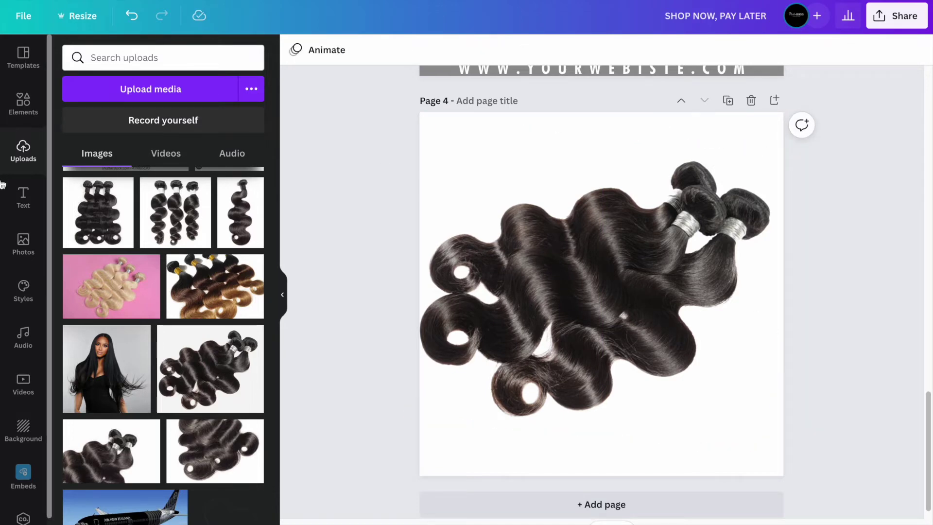
# Add a heading reading SHOP NOW over the hair image and enlarge it to font size 92.8.
pyautogui.click(29, 196)
pyautogui.click(217, 136)
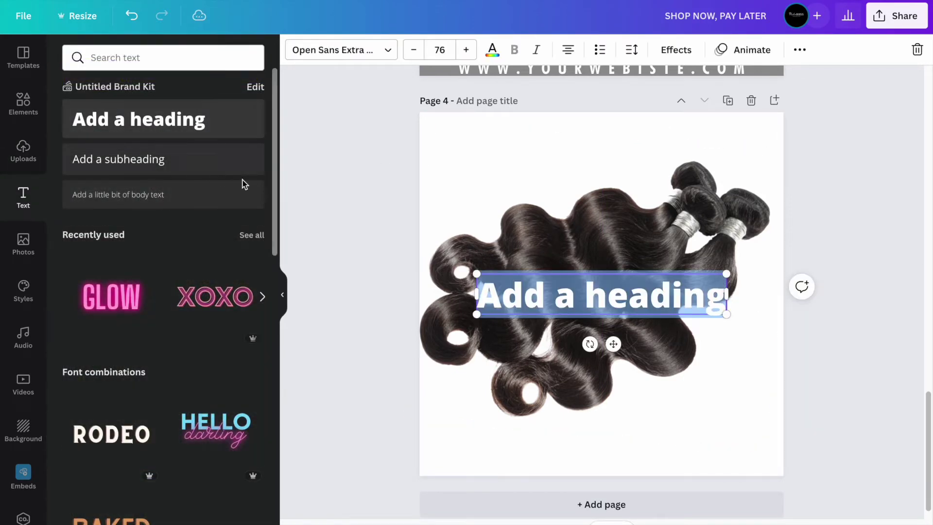
pyautogui.write('shop n')
pyautogui.press('BackSpace')
pyautogui.press('BackSpace')
pyautogui.press('BackSpace')
pyautogui.press('BackSpace')
pyautogui.press('BackSpace')
pyautogui.press('BackSpace')
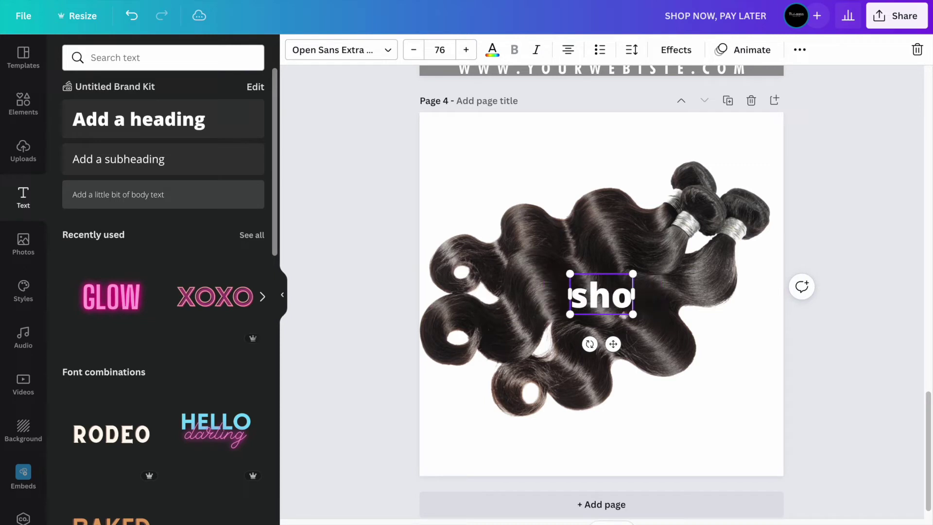
pyautogui.write('shop now')
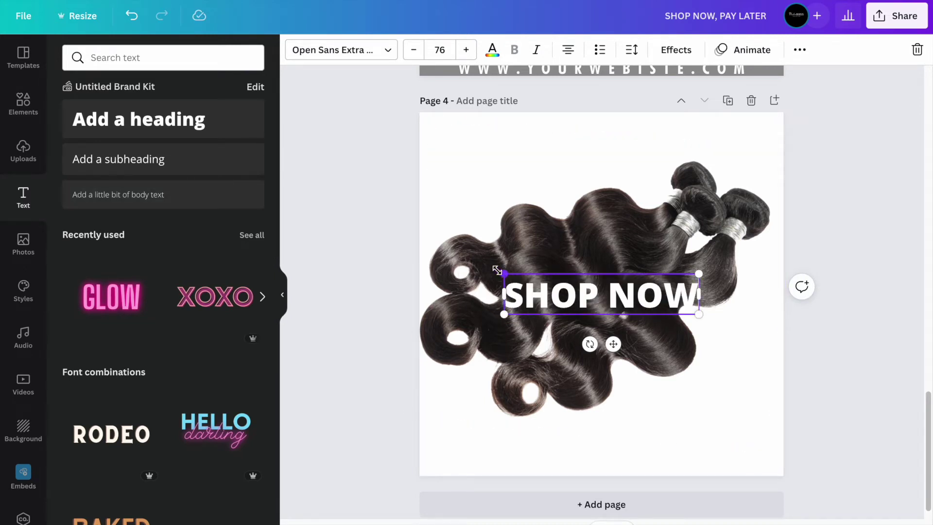
pyautogui.moveTo(497, 270); pyautogui.dragTo(465, 253)
# Enlarge the hair image beyond the page edges and reposition it so the hair fills most of the page.
pyautogui.click(558, 228)
pyautogui.moveTo(430, 118); pyautogui.dragTo(544, 164)
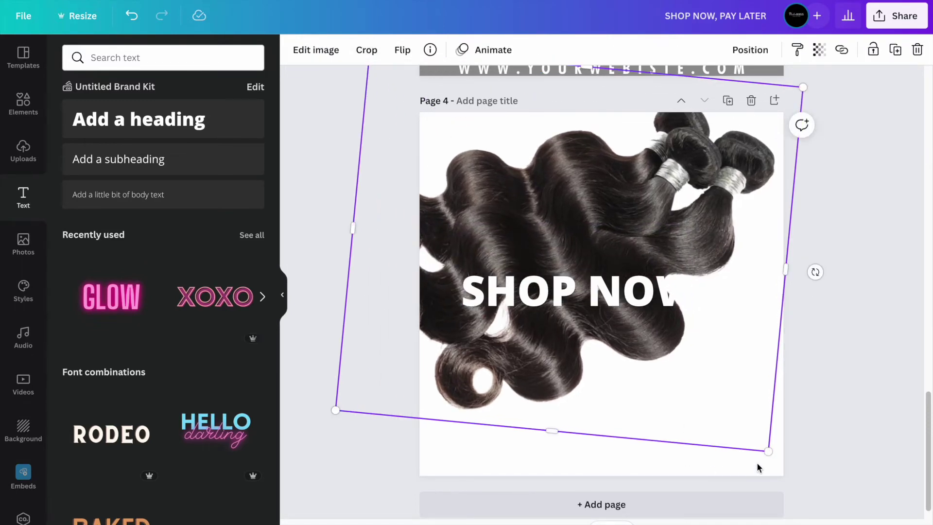
pyautogui.moveTo(767, 451); pyautogui.dragTo(877, 522)
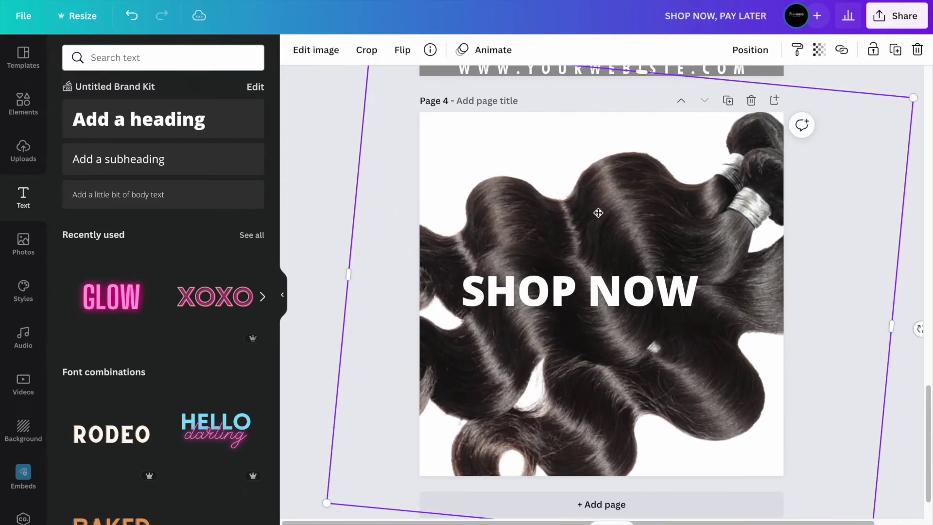
pyautogui.moveTo(598, 213); pyautogui.dragTo(580, 171)
pyautogui.moveTo(573, 487); pyautogui.dragTo(580, 521)
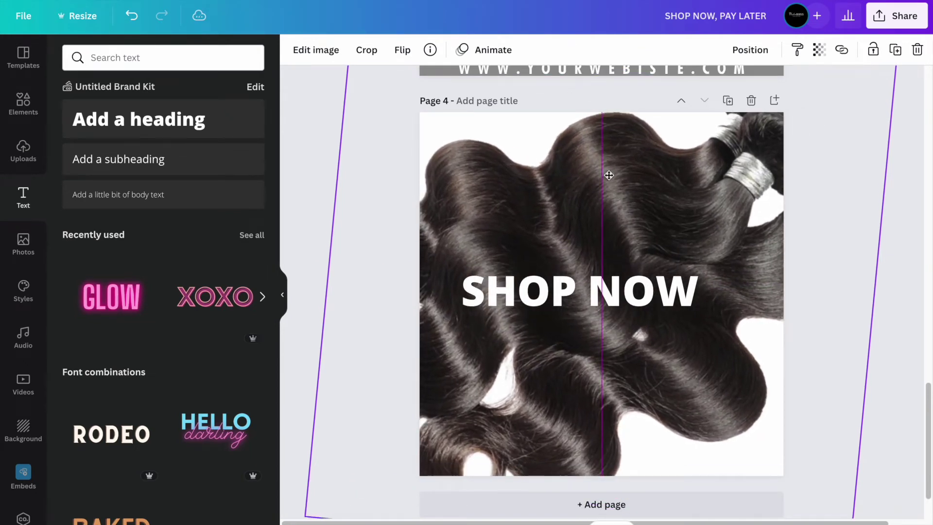
# Move the SHOP NOW heading to the upper part of the page and enlarge it to font size 137.
pyautogui.moveTo(581, 307); pyautogui.dragTo(582, 200)
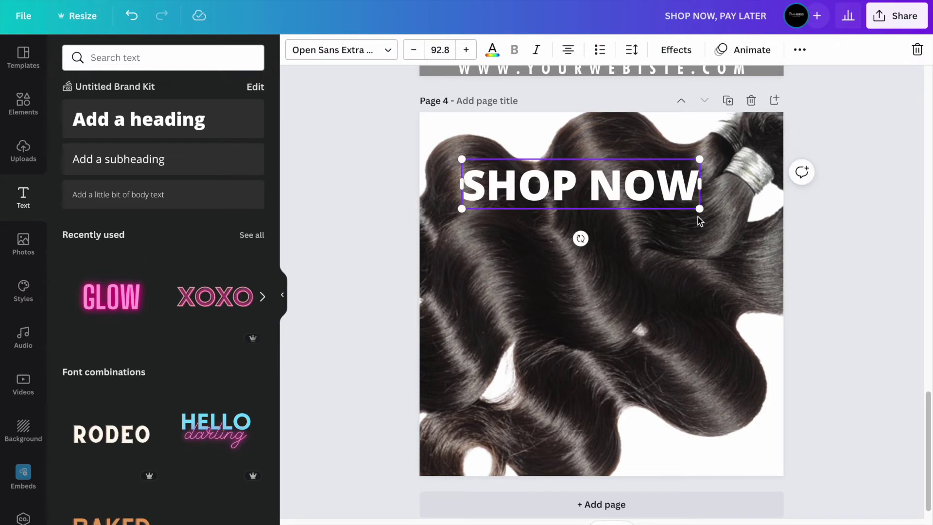
pyautogui.moveTo(698, 210); pyautogui.dragTo(810, 233)
pyautogui.click(669, 258)
pyautogui.moveTo(656, 209); pyautogui.dragTo(626, 191)
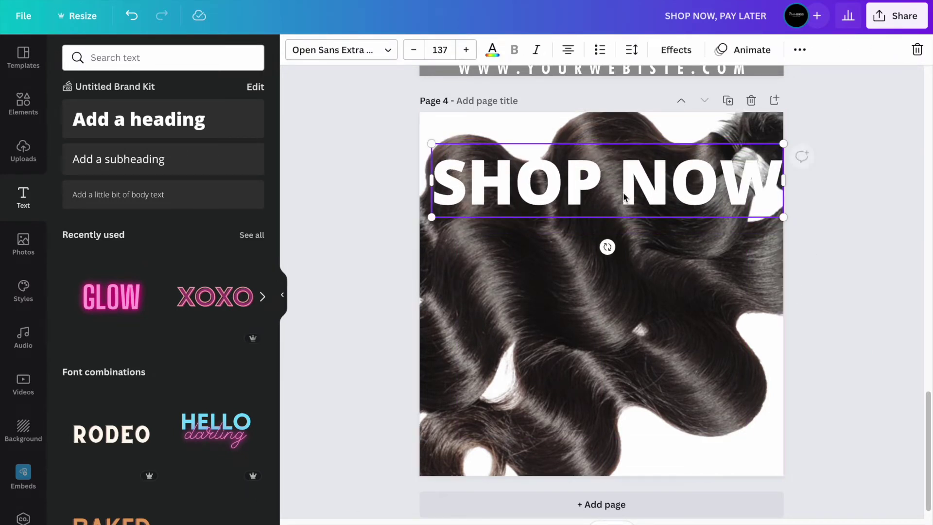
# Duplicate the SHOP NOW heading three times so that four lines are stacked down the page.
pyautogui.click(800, 51)
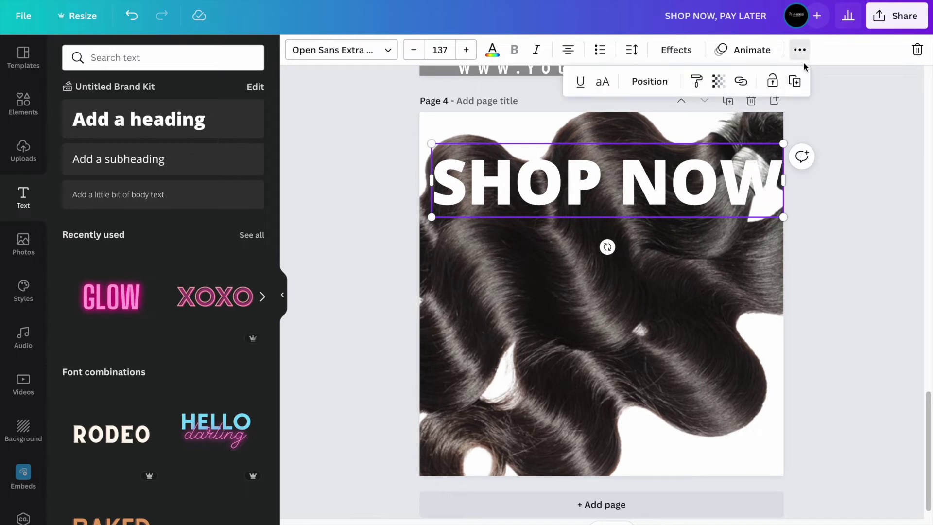
pyautogui.click(795, 83)
pyautogui.moveTo(649, 298); pyautogui.dragTo(661, 267)
pyautogui.click(800, 49)
pyautogui.click(795, 81)
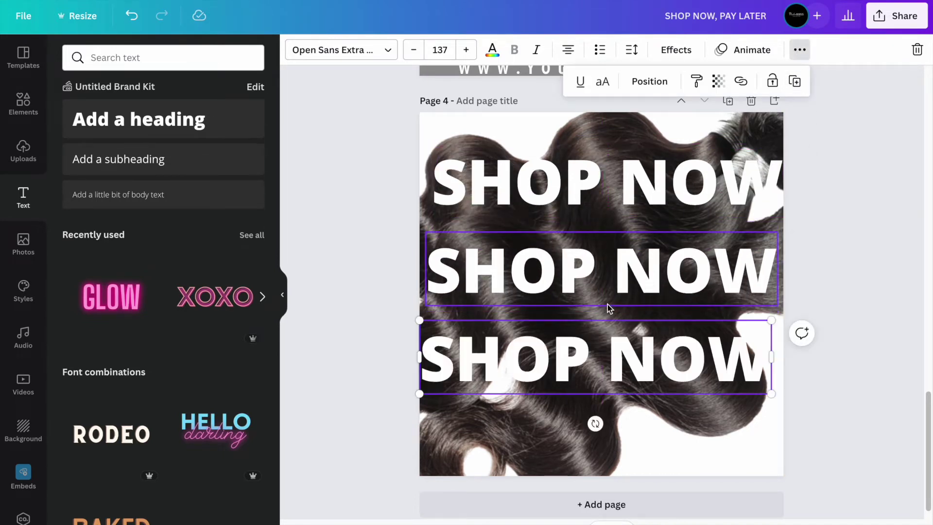
pyautogui.click(795, 81)
pyautogui.moveTo(654, 433); pyautogui.dragTo(659, 436)
# Recolour the lowest SHOP NOW line dark navy, widen its text box to fit one line and reduce it to size 129.
pyautogui.click(492, 50)
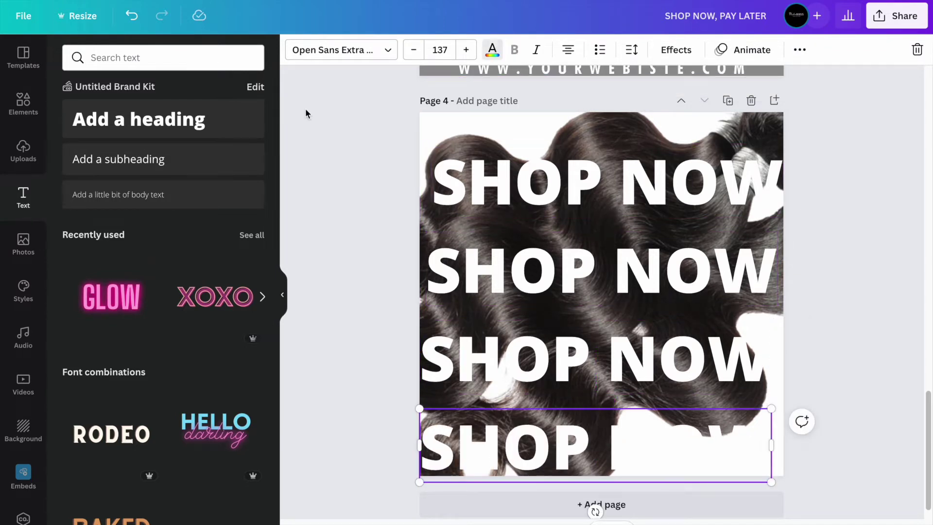
pyautogui.click(180, 117)
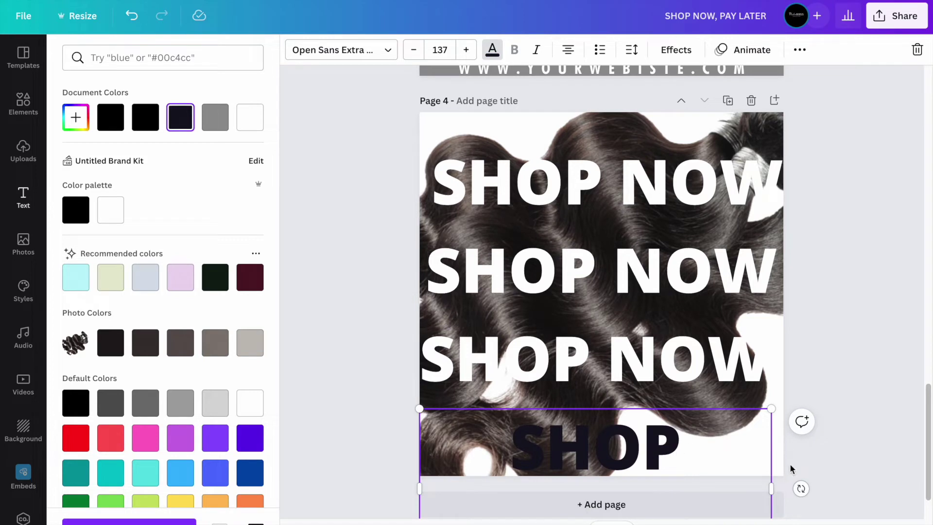
pyautogui.moveTo(772, 490); pyautogui.dragTo(819, 471)
pyautogui.moveTo(816, 409); pyautogui.dragTo(799, 409)
pyautogui.click(860, 311)
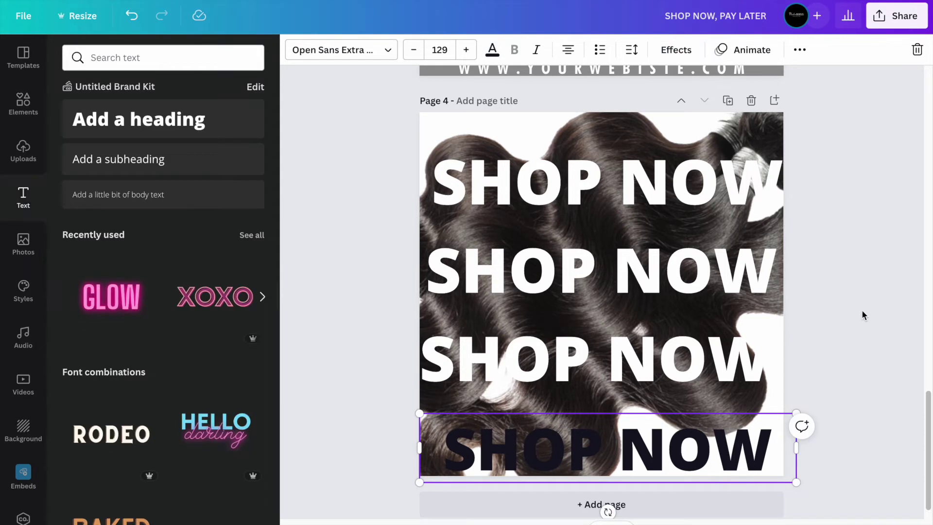
# Apply the Splice effect to the second SHOP NOW line and set the effect colour to black.
pyautogui.click(650, 278)
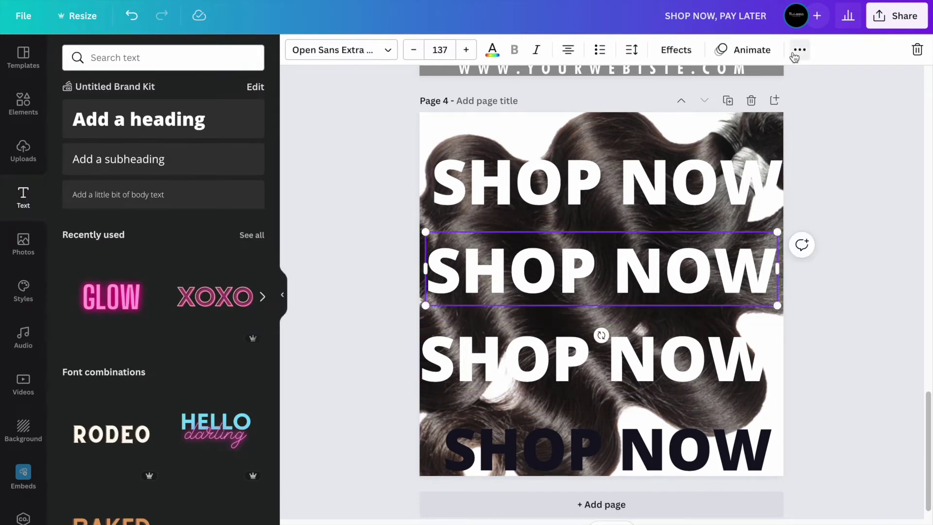
pyautogui.click(676, 50)
pyautogui.click(179, 242)
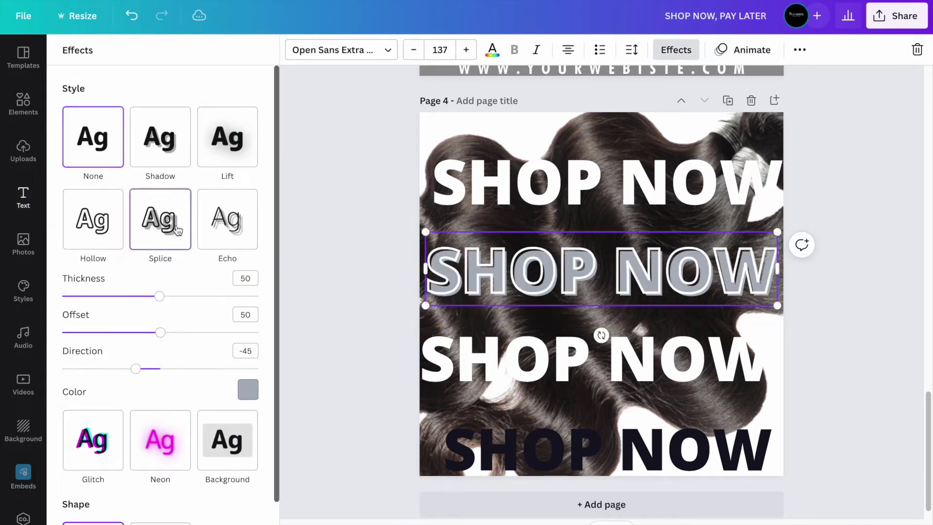
pyautogui.click(246, 389)
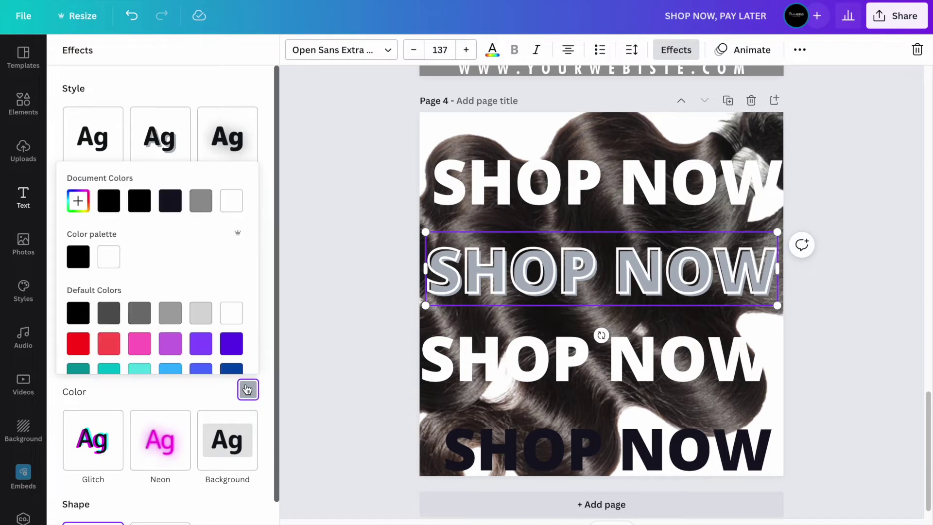
pyautogui.click(140, 202)
pyautogui.click(330, 213)
pyautogui.click(329, 212)
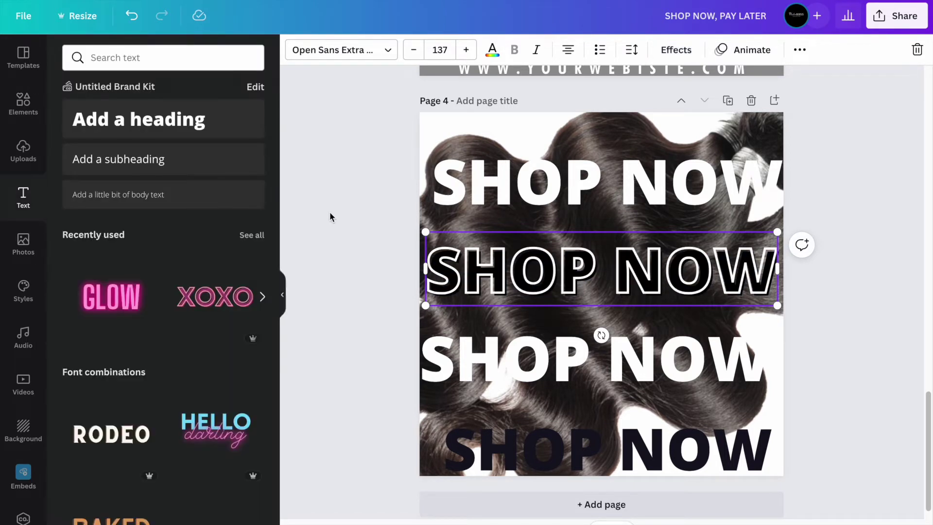
# Title page 4 SHOP NOW.
pyautogui.click(483, 93)
pyautogui.write('SHOP NOW')
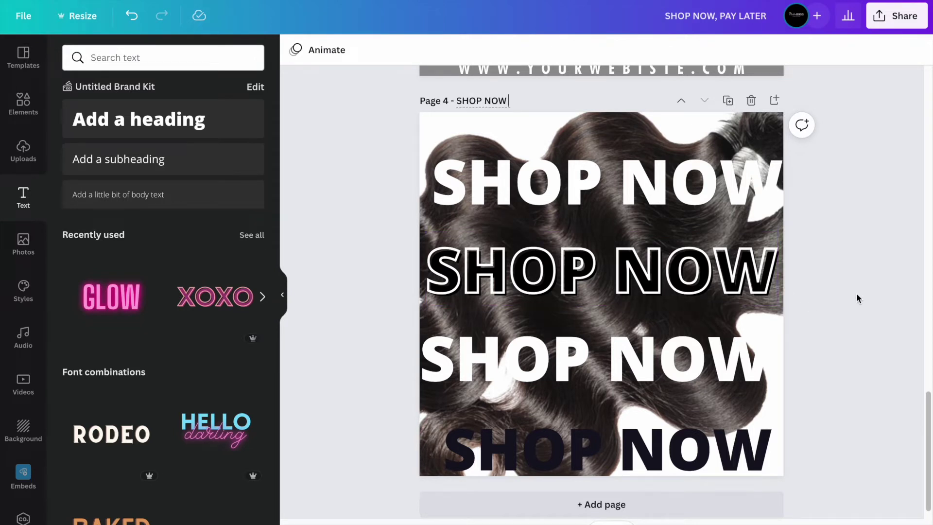
# Shift the first, second and third SHOP NOW lines slightly upward to adjust the spacing of the stack.
pyautogui.moveTo(637, 197); pyautogui.dragTo(629, 179)
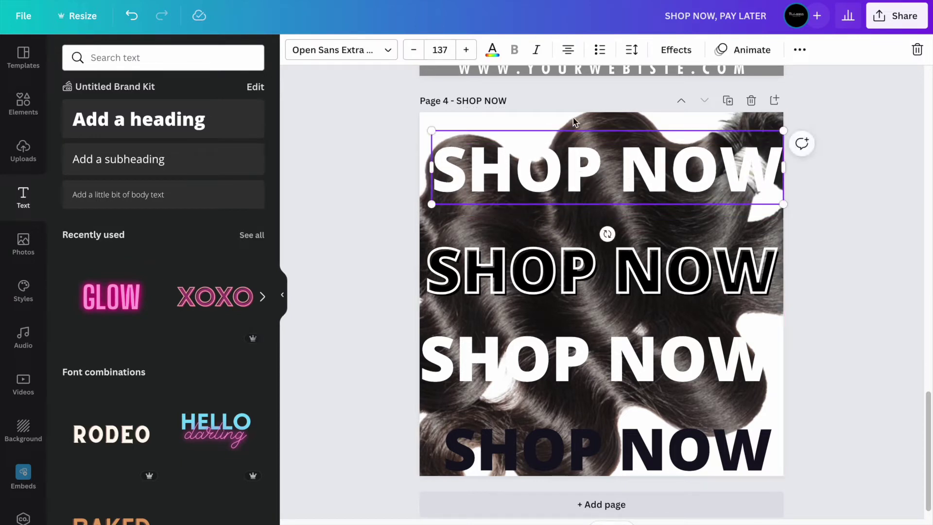
pyautogui.click(575, 124)
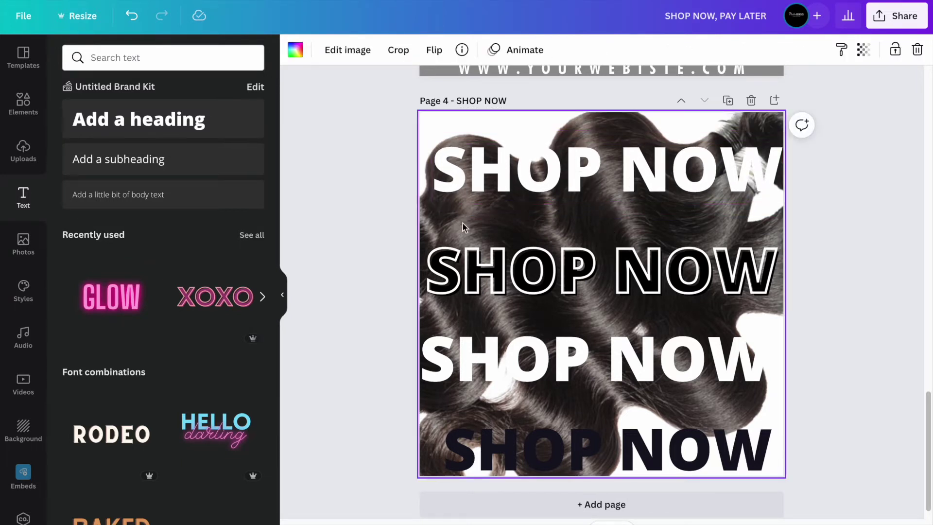
pyautogui.moveTo(577, 275); pyautogui.dragTo(577, 269)
pyautogui.click(880, 321)
pyautogui.click(698, 359)
pyautogui.moveTo(697, 359); pyautogui.dragTo(697, 349)
pyautogui.click(704, 406)
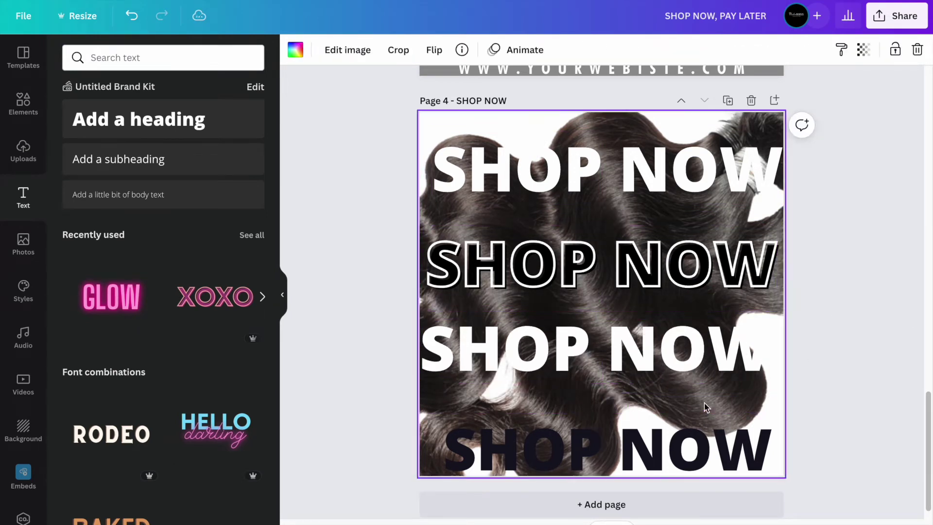
pyautogui.click(763, 417)
pyautogui.click(920, 360)
# Add a new page below page 4.
pyautogui.scroll(-1, 919, 361)
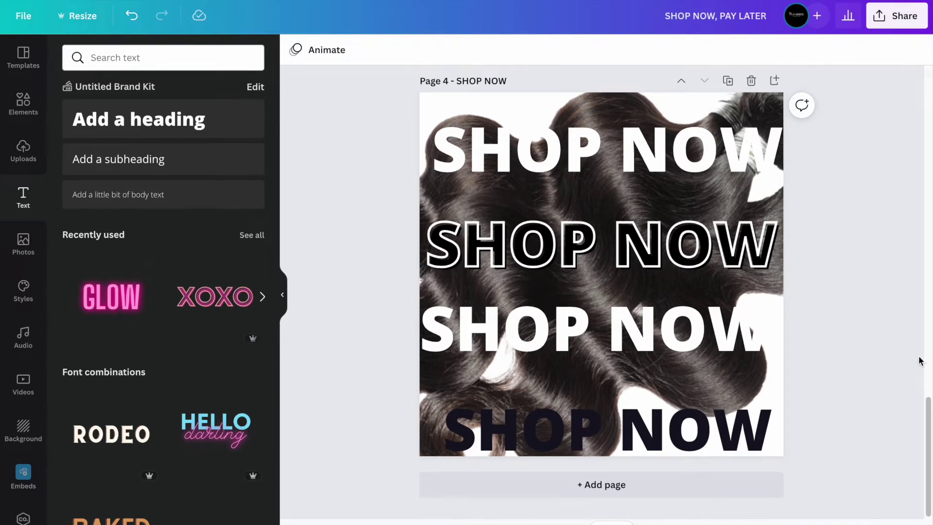
pyautogui.click(699, 494)
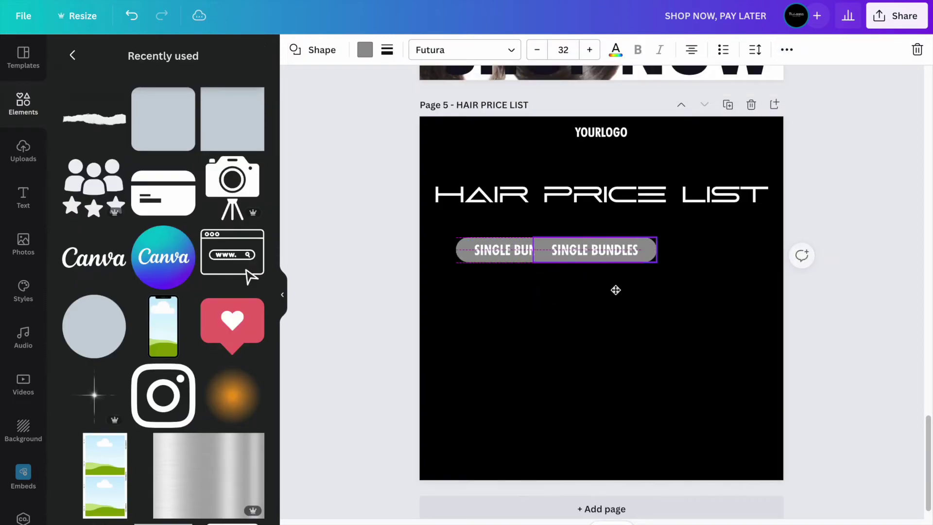
# Place the duplicate SINGLE BUNDLES label beside the original on the same row and change its text to BUNDLE DEALS.
pyautogui.moveTo(614, 289); pyautogui.dragTo(690, 288)
pyautogui.doubleClick(693, 248)
pyautogui.write('NI')
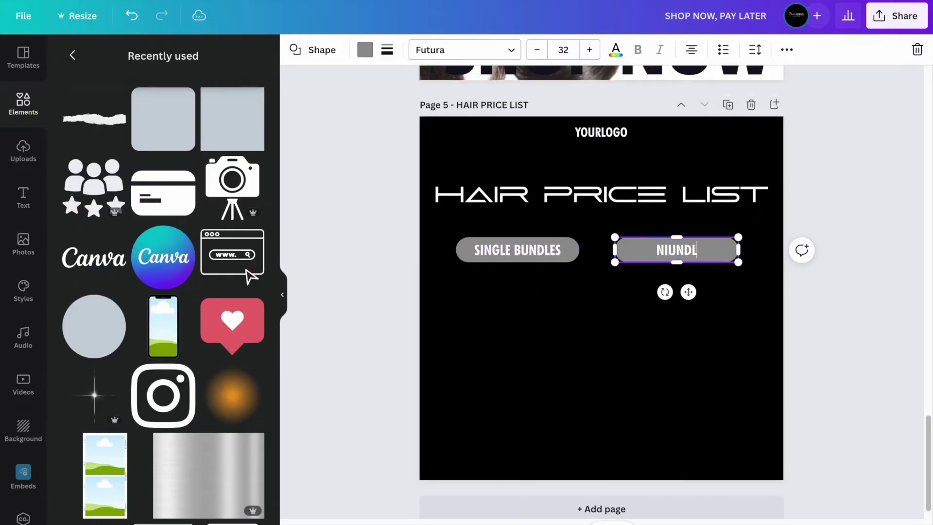
pyautogui.write('UNDLES')
pyautogui.press('BackSpace')
pyautogui.write('DEALS')
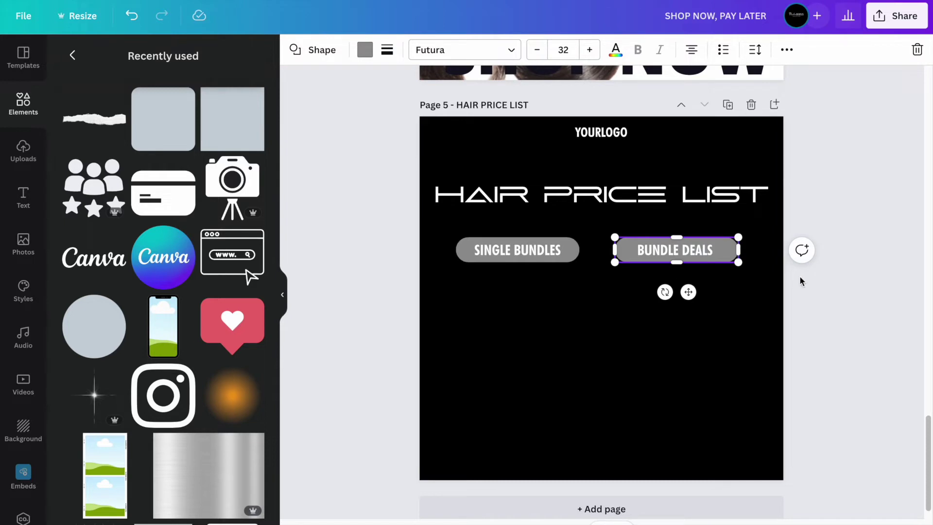
# Duplicate the BUNDLE DEALS label, centre the copy in the lower part of the page and change its text to WIGS.
pyautogui.click(787, 50)
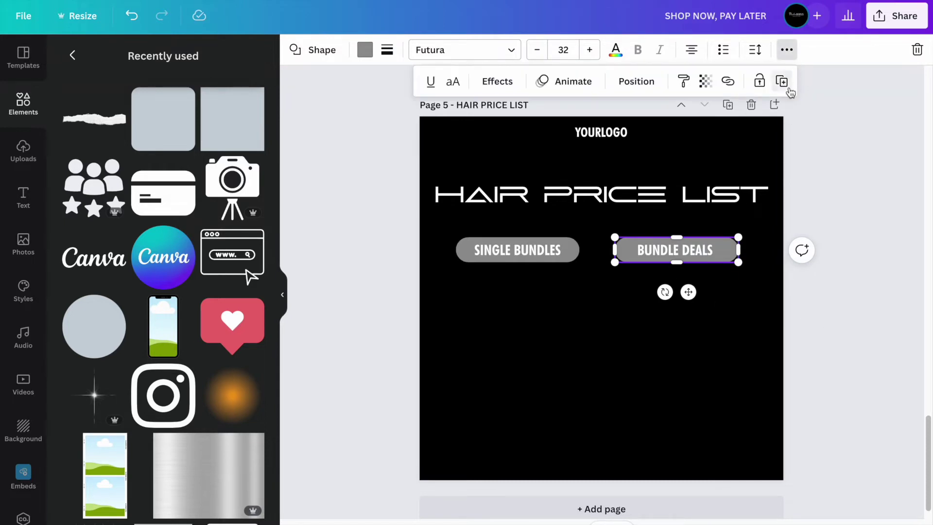
pyautogui.click(782, 81)
pyautogui.moveTo(847, 292); pyautogui.dragTo(613, 407)
pyautogui.doubleClick(619, 372)
pyautogui.write('WIGS')
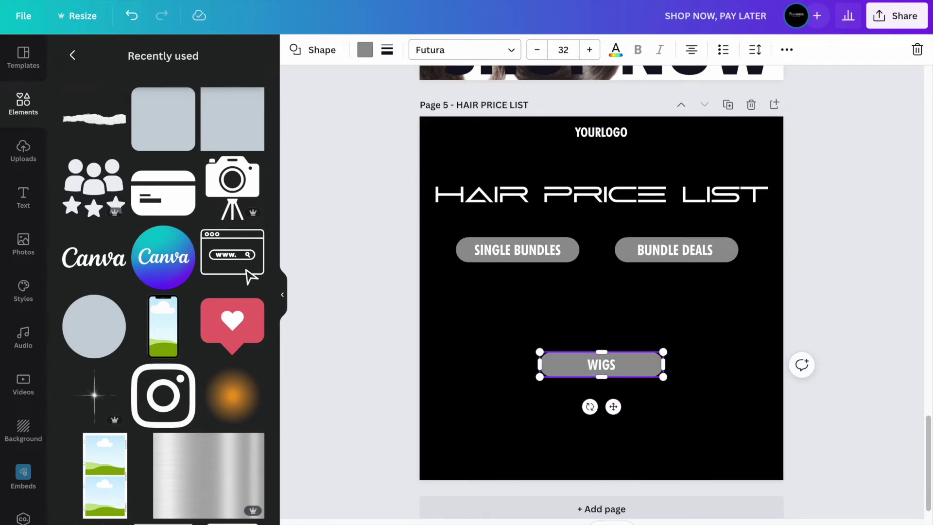
# Add a subheading text box to the HAIR PRICE LIST page with the price lines 12' $55 and 14' $65.
pyautogui.click(746, 320)
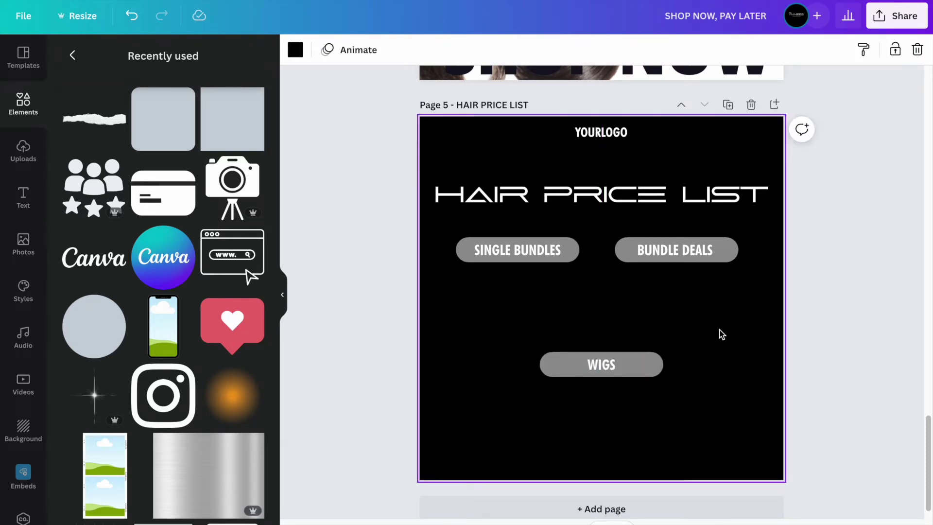
pyautogui.click(39, 202)
pyautogui.click(117, 160)
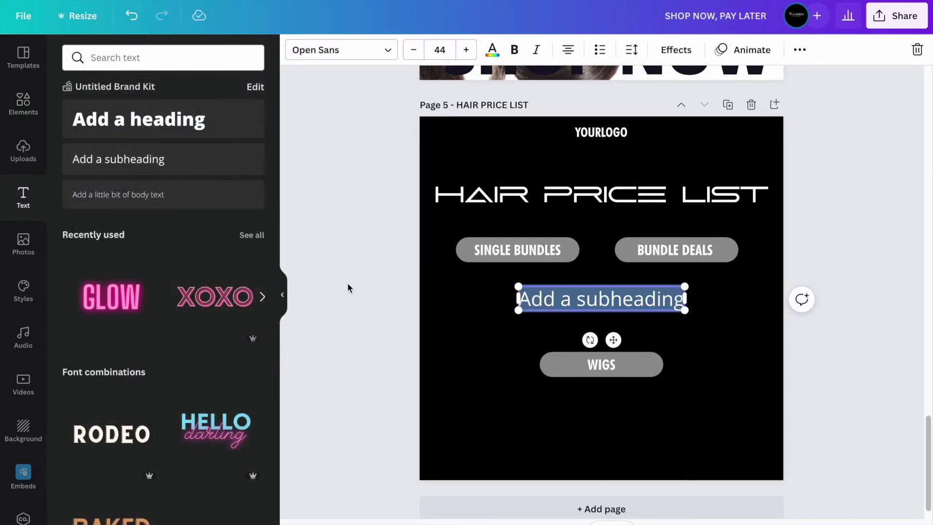
pyautogui.write('12')
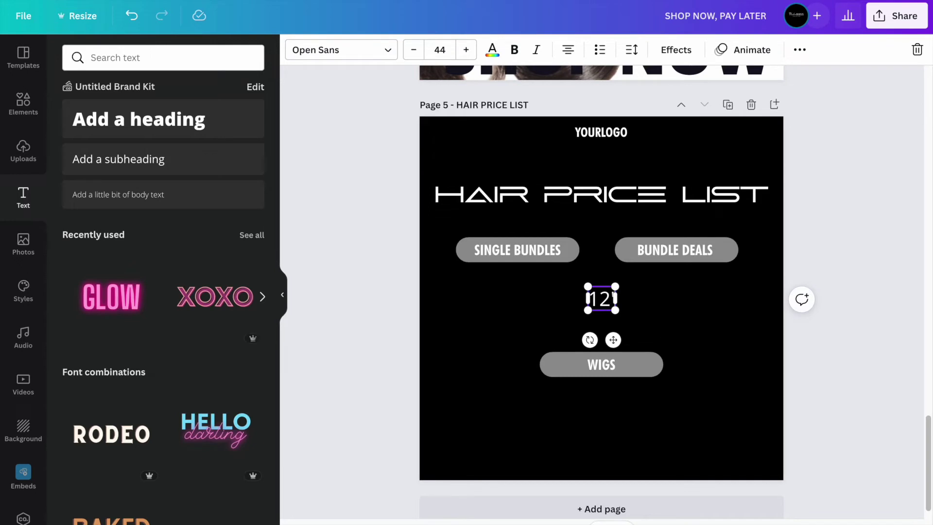
pyautogui.write("' $55")
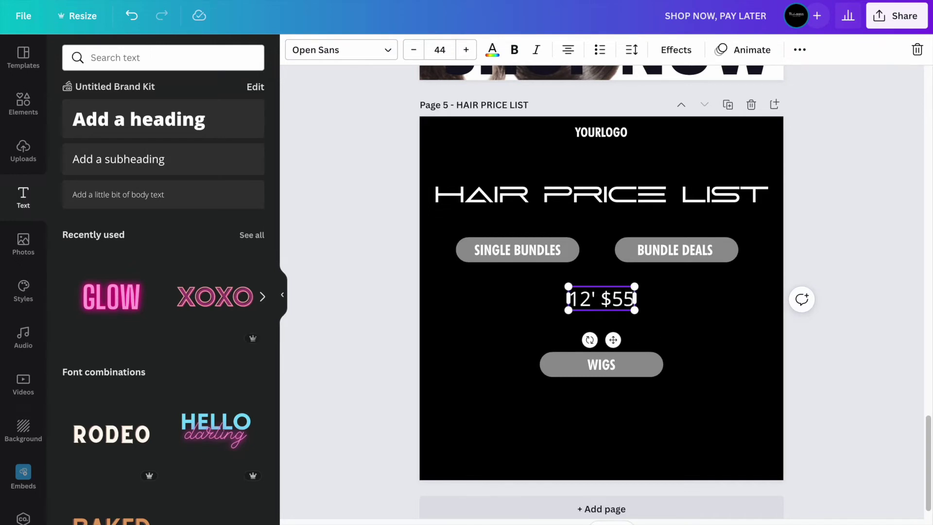
pyautogui.press('Return')
pyautogui.write("14' ")
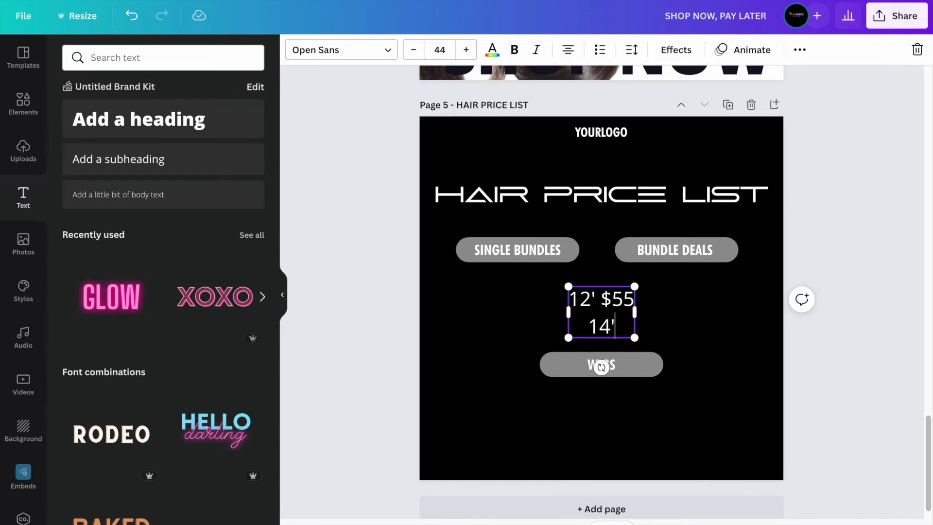
pyautogui.write('$65')
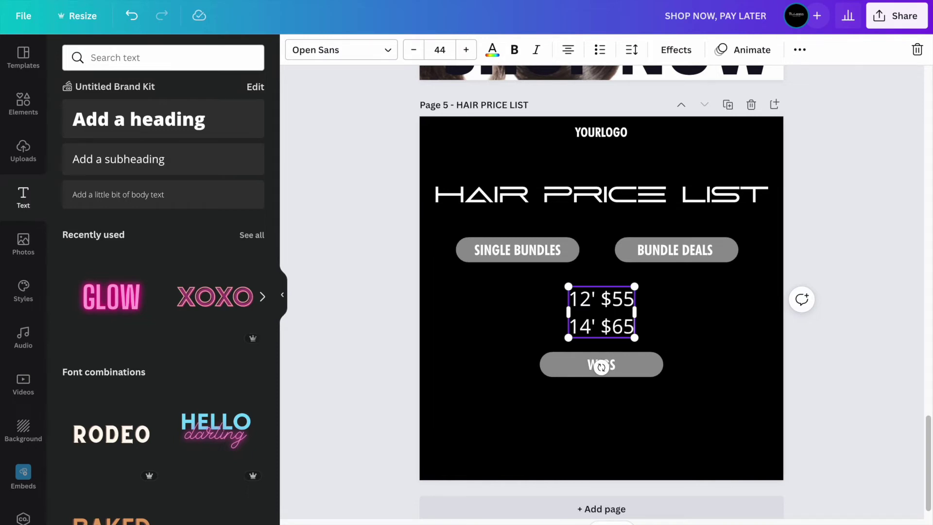
# Extend the price text with two more lines reading 16' $75 and 18' $85.
pyautogui.press('Return')
pyautogui.write("16'")
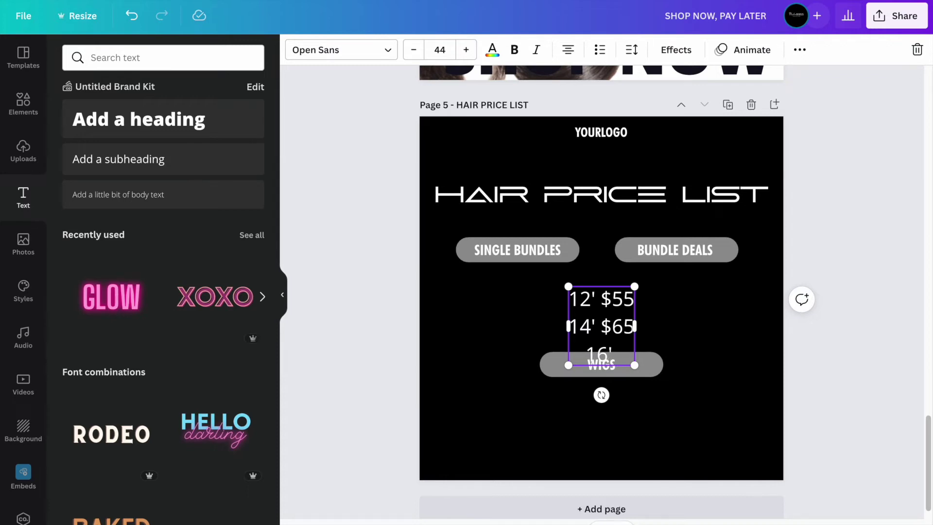
pyautogui.write(' $75')
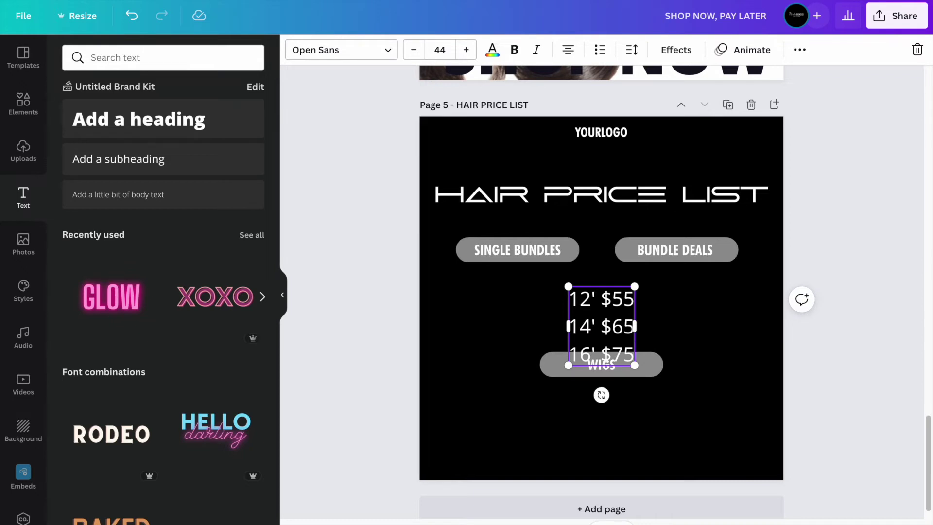
pyautogui.press('Return')
pyautogui.write("18' $")
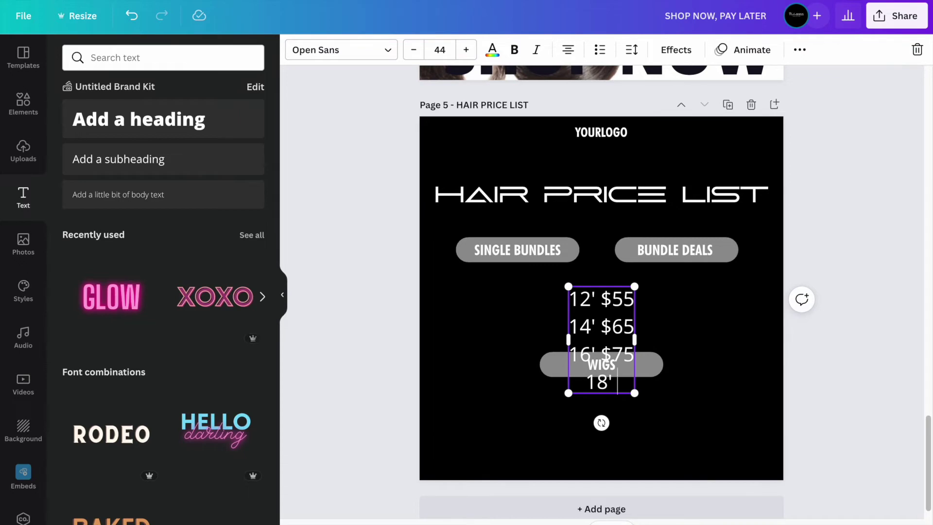
pyautogui.write('85')
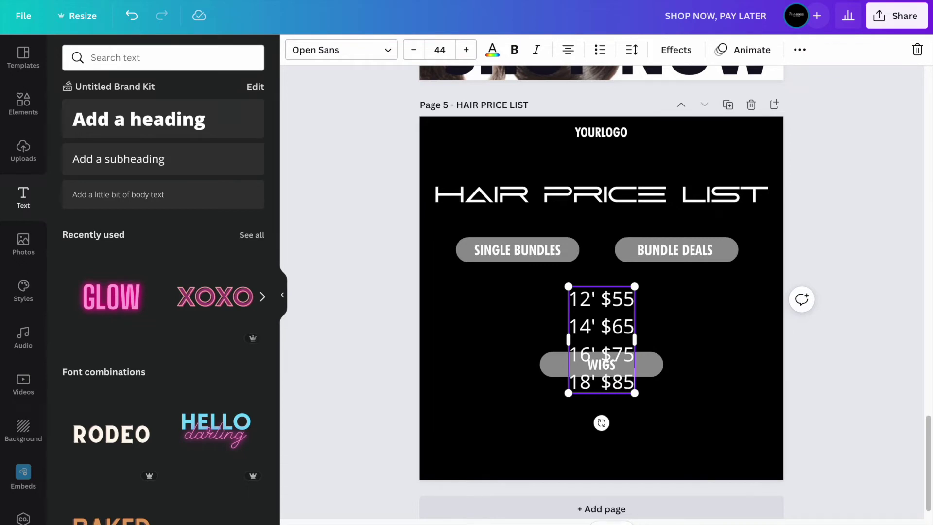
pyautogui.click(704, 389)
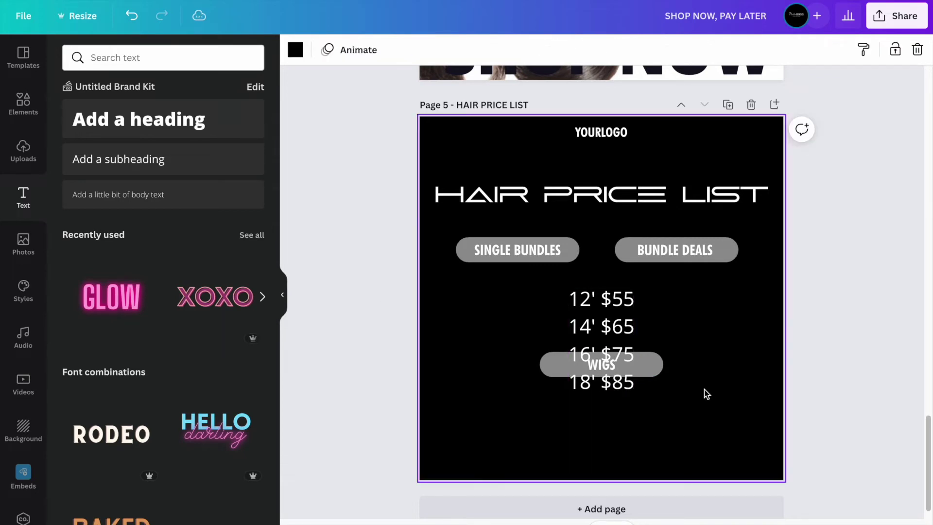
# Shrink the price text to size 28.5 under the SINGLE BUNDLES label and place a duplicate column beside it.
pyautogui.moveTo(632, 385); pyautogui.dragTo(510, 339)
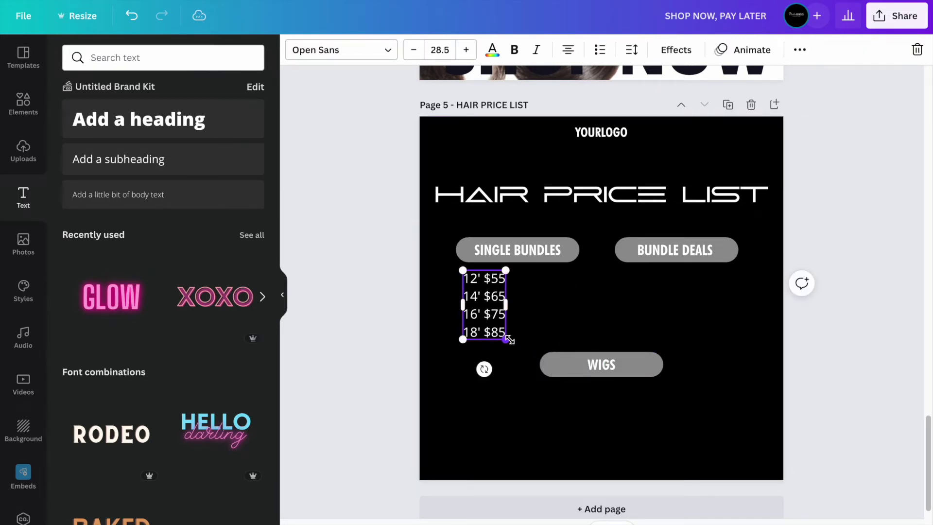
pyautogui.click(800, 50)
pyautogui.hotkey('ctrl', 'd')
pyautogui.moveTo(489, 313); pyautogui.dragTo(542, 295)
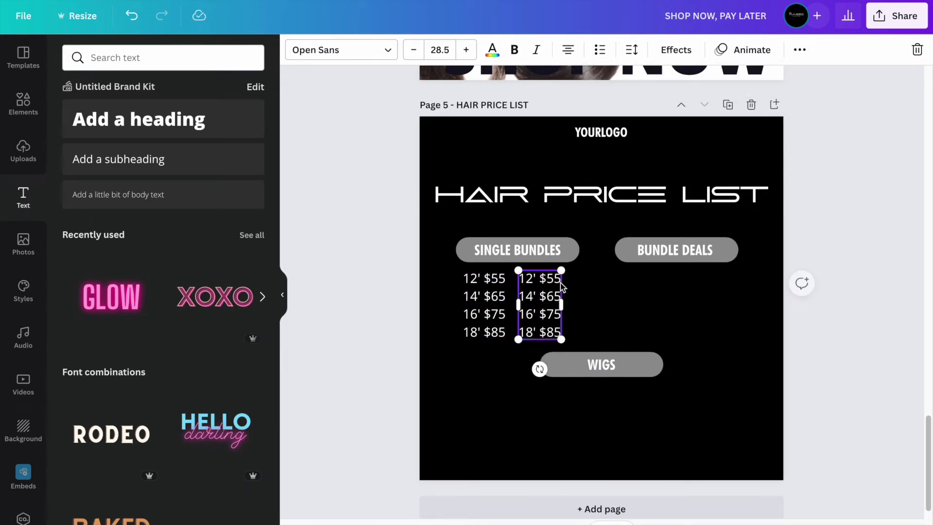
# Duplicate the price column twice and place the copies side by side under the BUNDLE DEALS label.
pyautogui.click(799, 50)
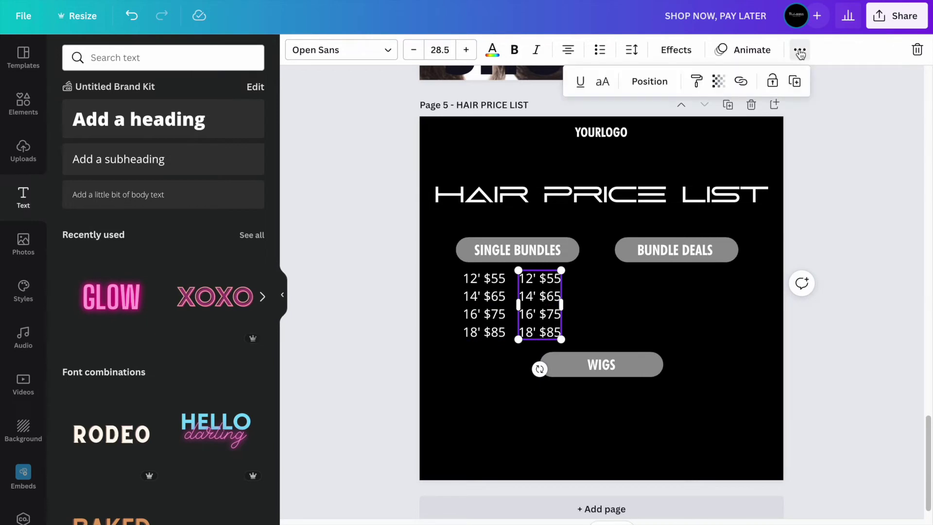
pyautogui.click(795, 81)
pyautogui.moveTo(602, 297); pyautogui.dragTo(649, 297)
pyautogui.click(800, 50)
pyautogui.click(794, 82)
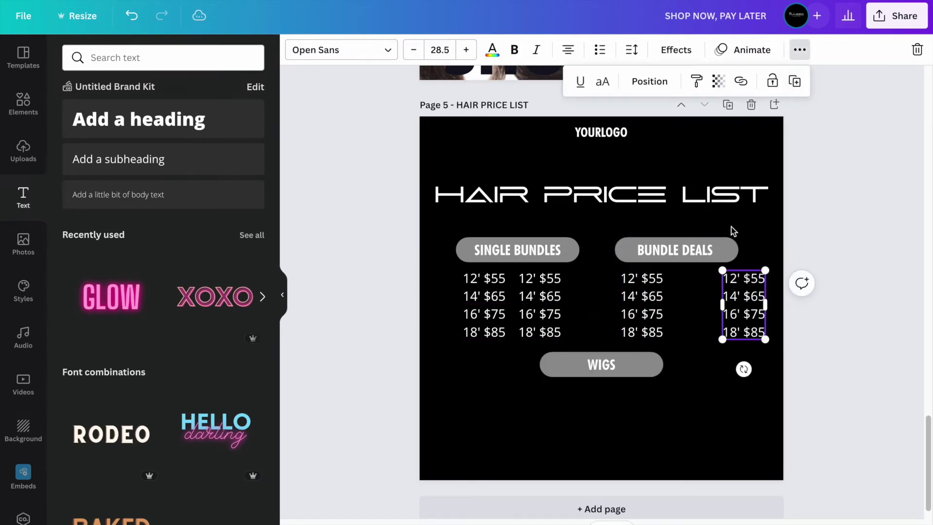
pyautogui.moveTo(746, 311); pyautogui.dragTo(706, 310)
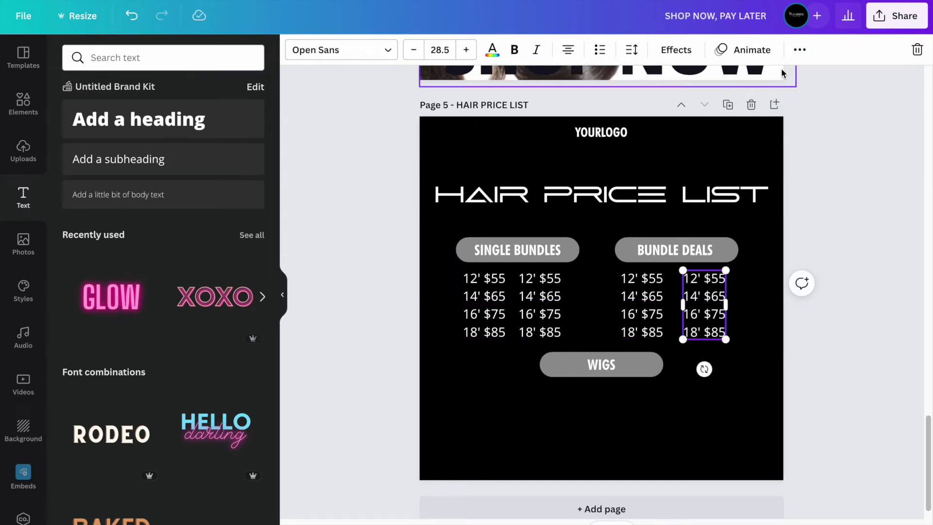
# Duplicate the price column twice more and place the copies side by side under the WIGS label.
pyautogui.click(799, 50)
pyautogui.click(794, 81)
pyautogui.moveTo(764, 305); pyautogui.dragTo(566, 416)
pyautogui.click(565, 415)
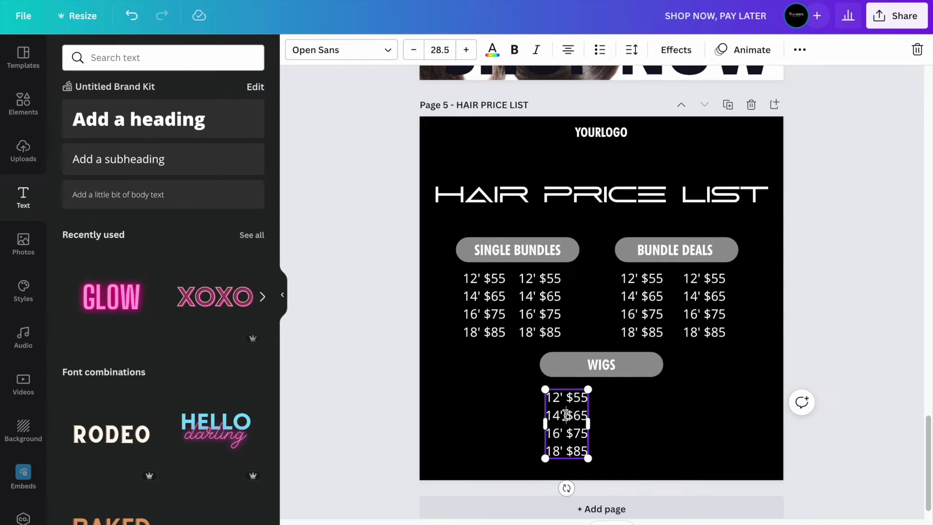
pyautogui.click(800, 50)
pyautogui.click(795, 81)
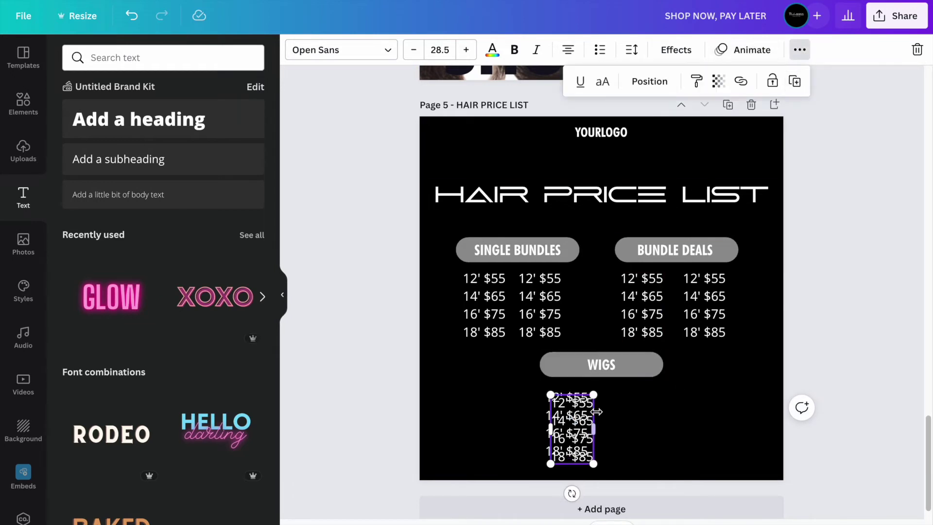
pyautogui.moveTo(601, 425); pyautogui.dragTo(656, 425)
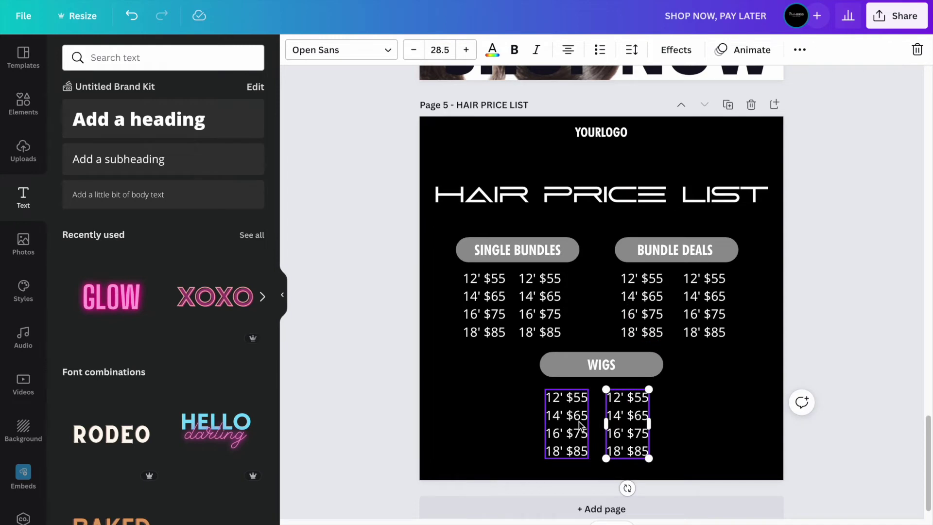
pyautogui.click(825, 273)
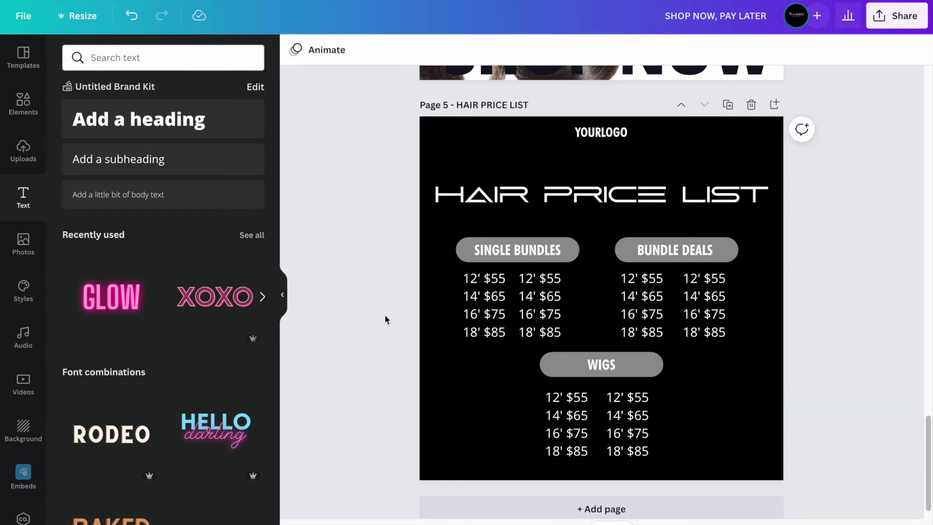
# Add the uploaded blonde hair bundles image to the price list page and remove its background.
pyautogui.click(34, 163)
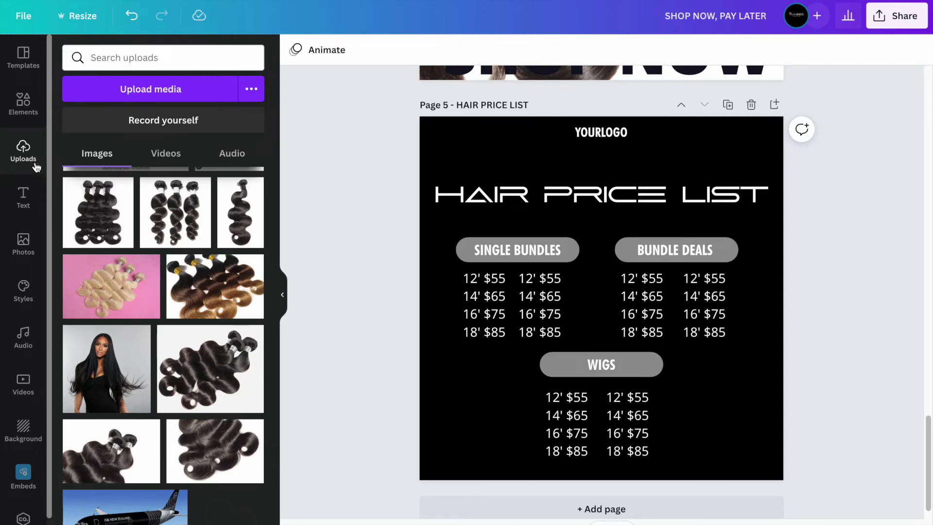
pyautogui.click(110, 304)
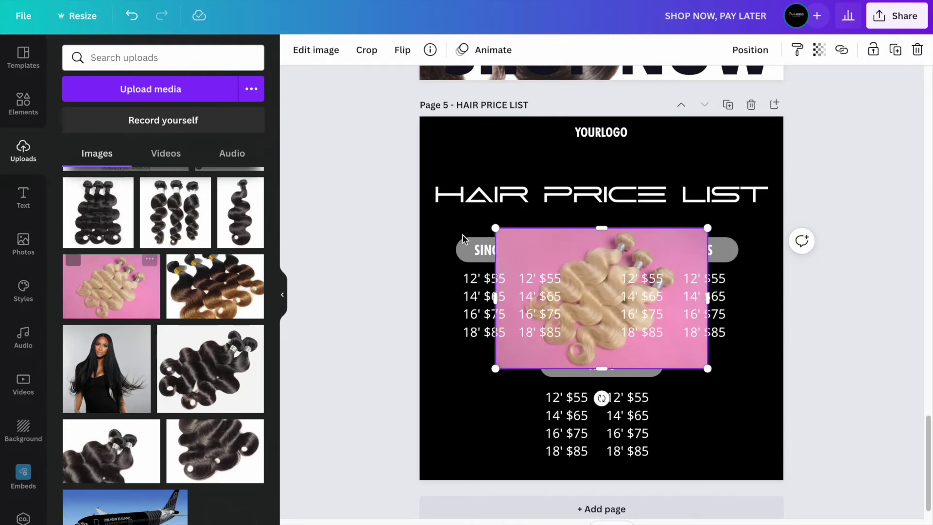
pyautogui.click(315, 49)
pyautogui.click(95, 169)
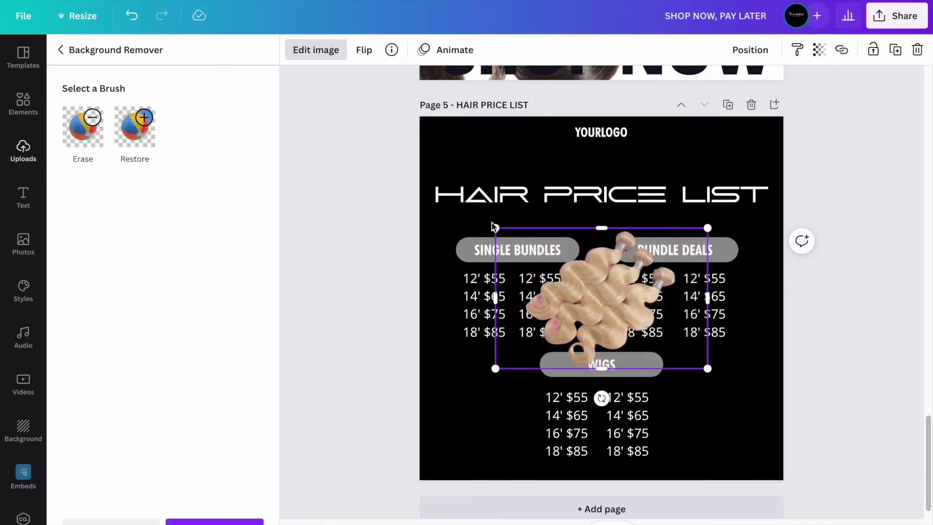
# Enlarge the blonde bundles image to nearly fill the page and send it behind the price text.
pyautogui.moveTo(494, 227); pyautogui.dragTo(382, 152)
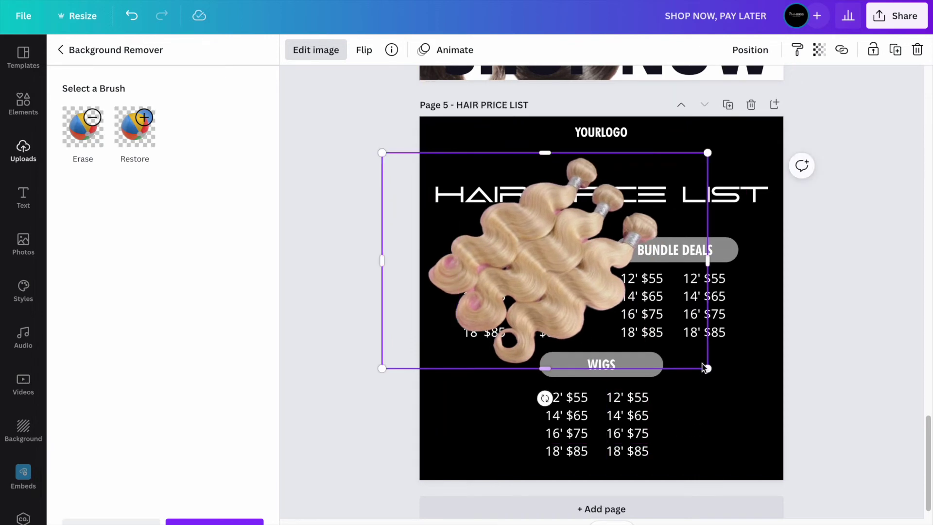
pyautogui.moveTo(707, 369); pyautogui.dragTo(632, 324)
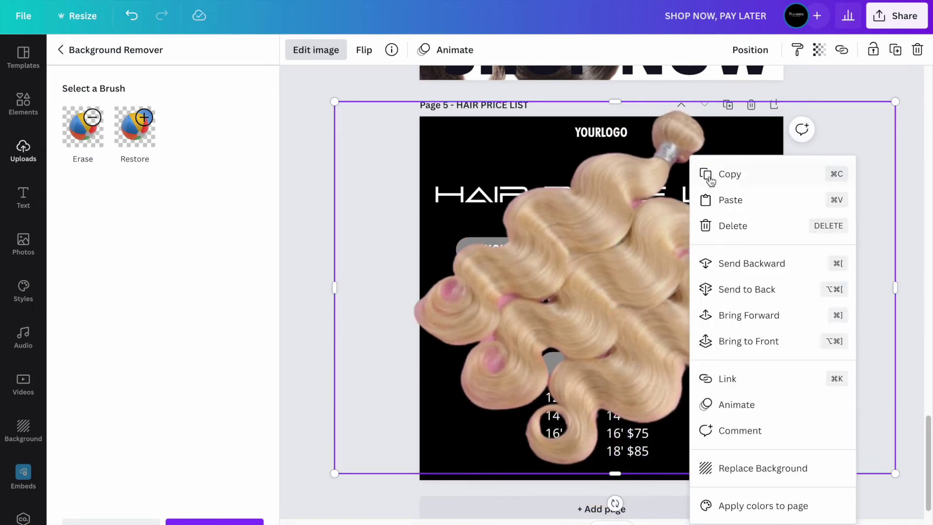
pyautogui.click(762, 273)
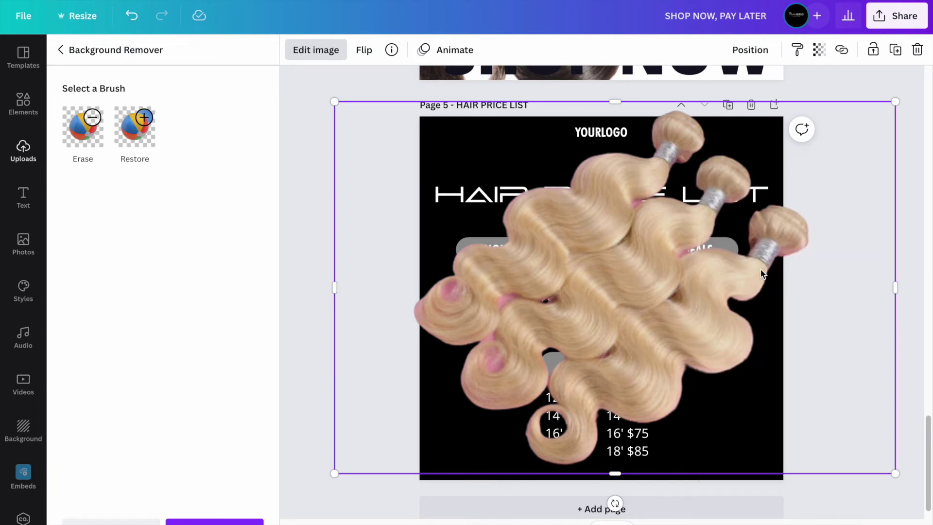
pyautogui.click(641, 306)
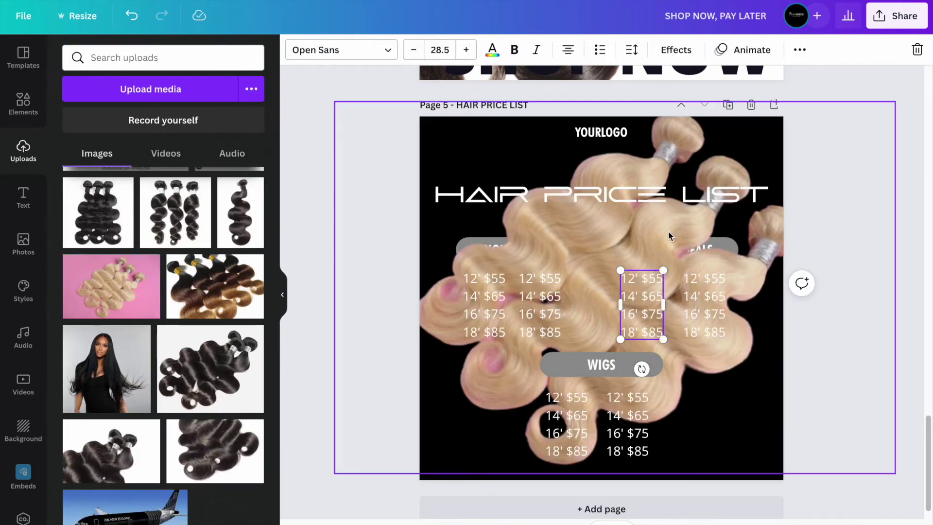
# Set the blonde bundles image's transparency to 21 and delete the image from the page.
pyautogui.click(618, 250)
pyautogui.click(819, 50)
pyautogui.moveTo(814, 102); pyautogui.dragTo(713, 111)
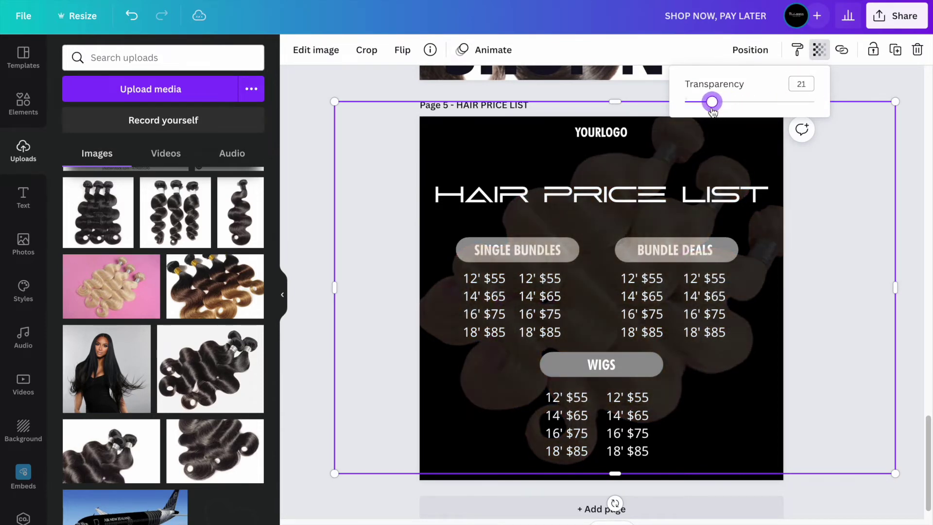
pyautogui.click(885, 95)
pyautogui.click(907, 219)
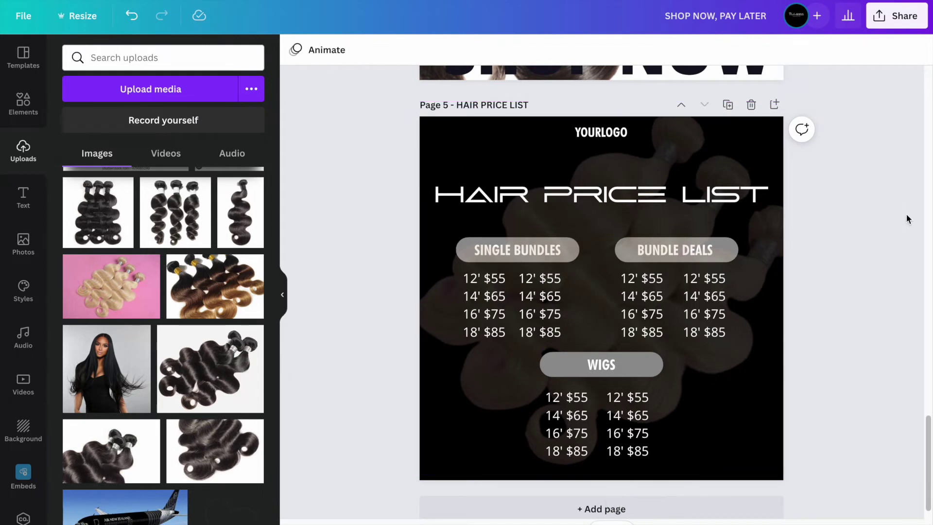
pyautogui.click(696, 160)
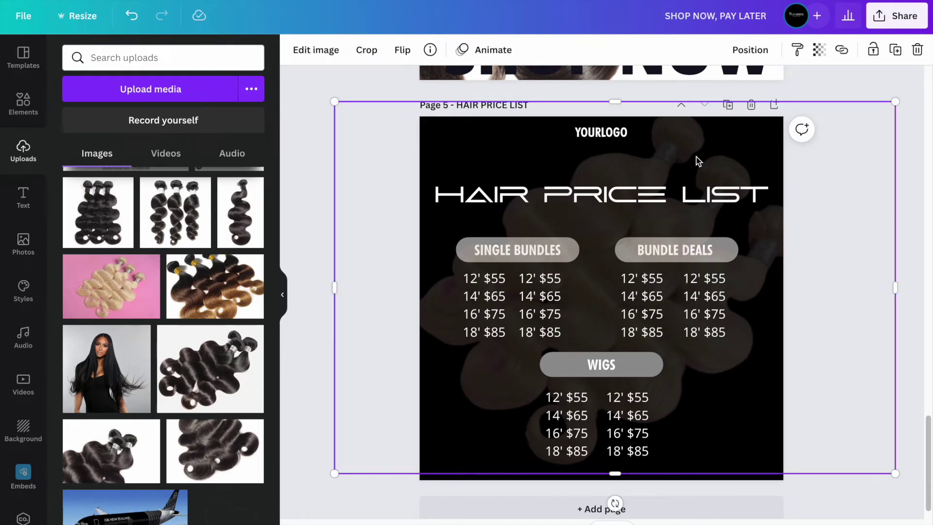
pyautogui.press('Delete')
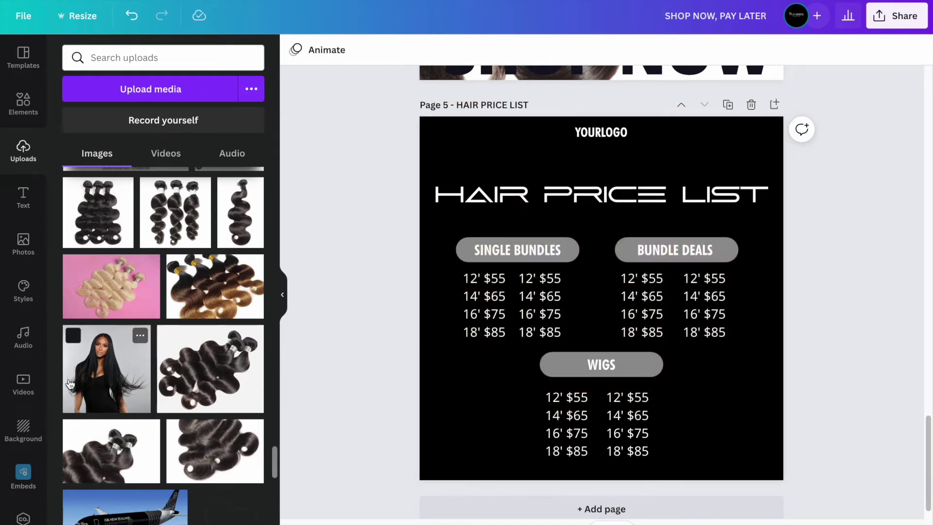
# Add the uploaded photo of the woman with long black hair to the page and apply the background remover.
pyautogui.click(109, 360)
pyautogui.click(313, 52)
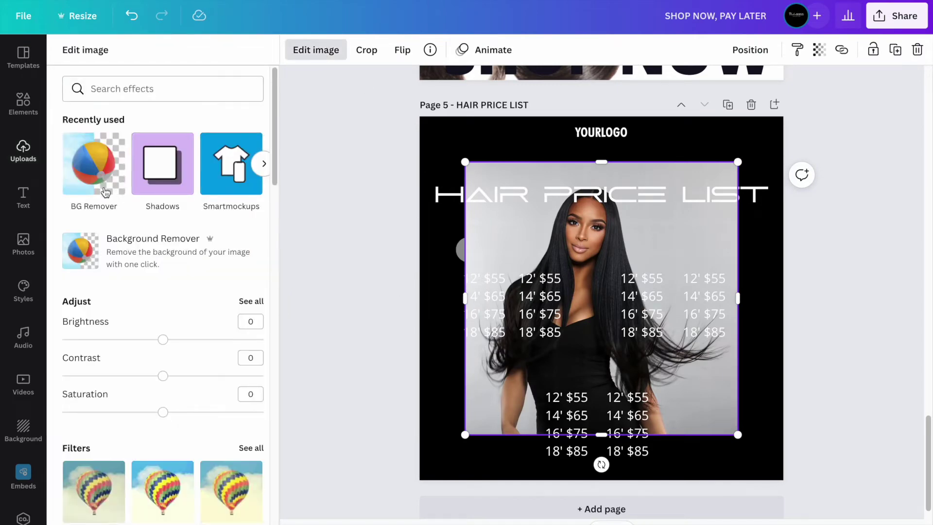
pyautogui.click(100, 189)
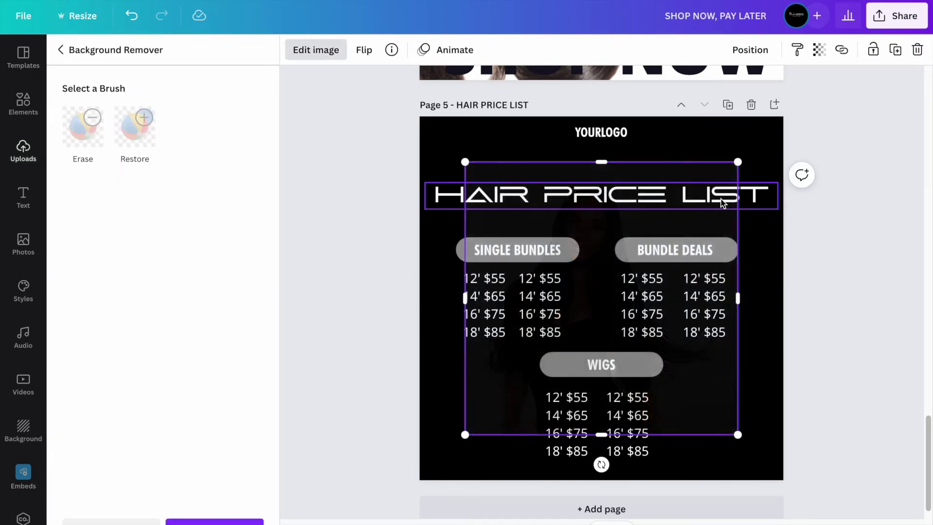
# Enlarge the woman's photo to cover the whole page behind the labels and price columns.
pyautogui.moveTo(738, 162); pyautogui.dragTo(783, 116)
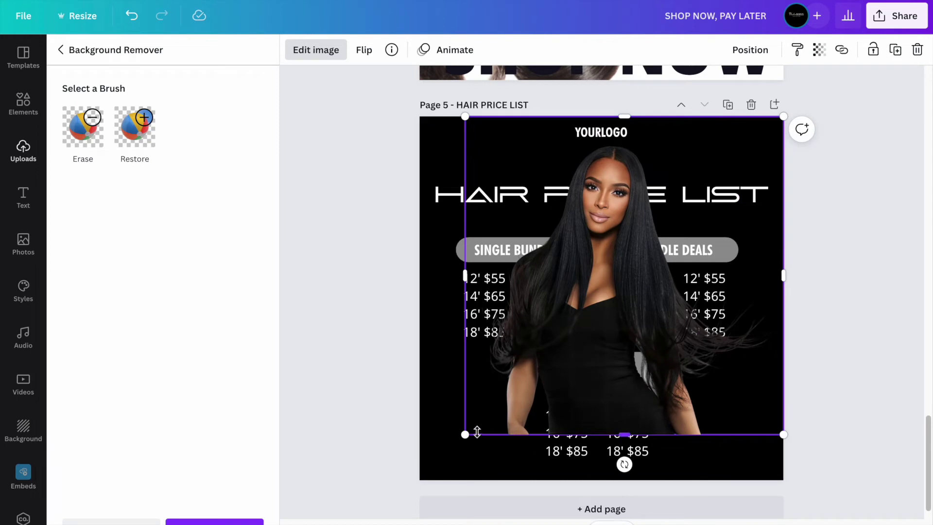
pyautogui.moveTo(452, 464); pyautogui.dragTo(442, 518)
pyautogui.moveTo(634, 404); pyautogui.dragTo(582, 402)
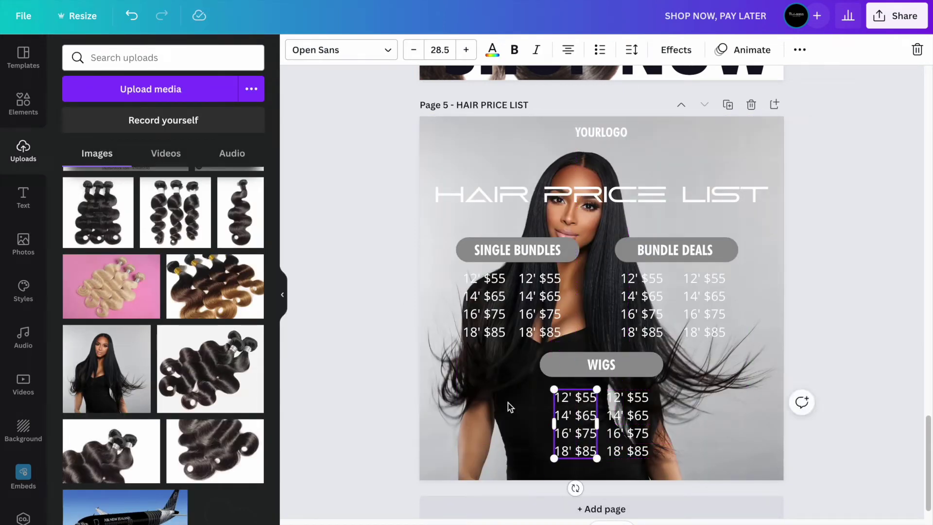
# Set the transparency of the woman's background photo on the HAIR PRICE LIST page to 23.
pyautogui.click(465, 418)
pyautogui.click(863, 49)
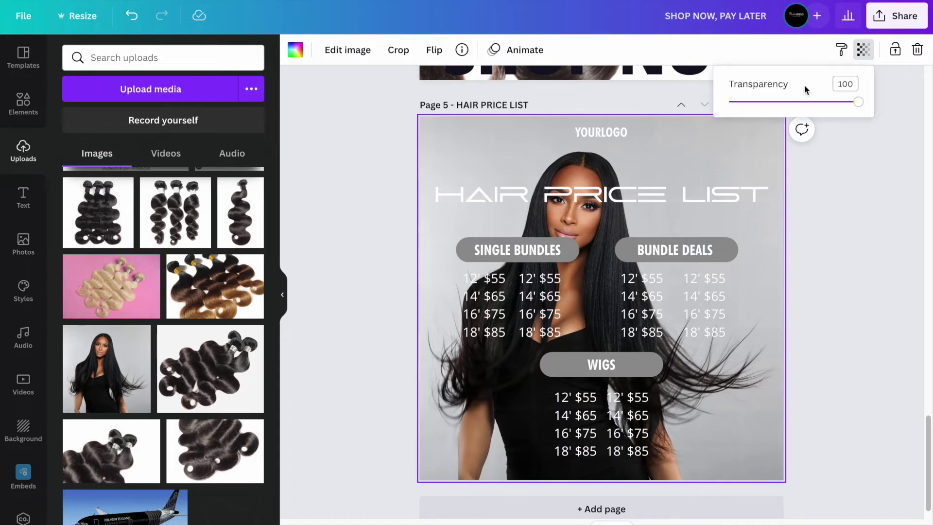
pyautogui.moveTo(856, 104); pyautogui.dragTo(758, 104)
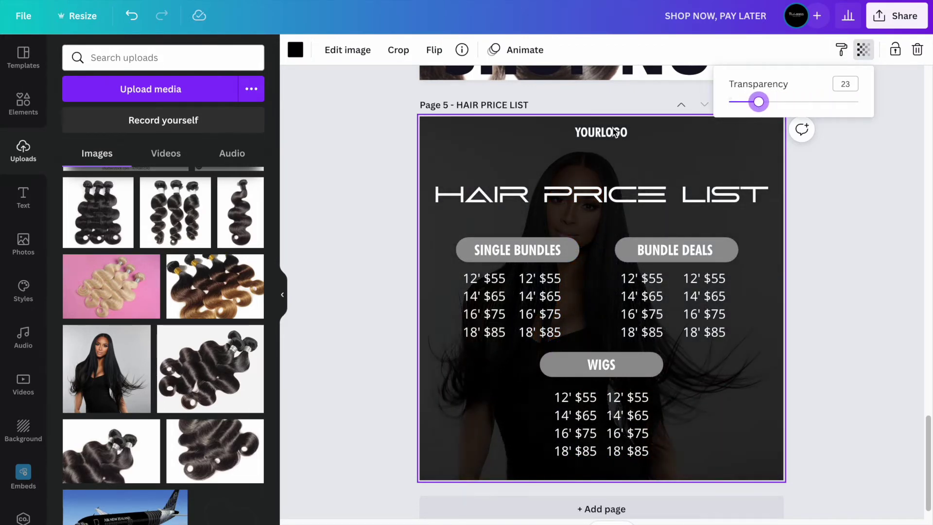
pyautogui.click(593, 167)
pyautogui.click(905, 260)
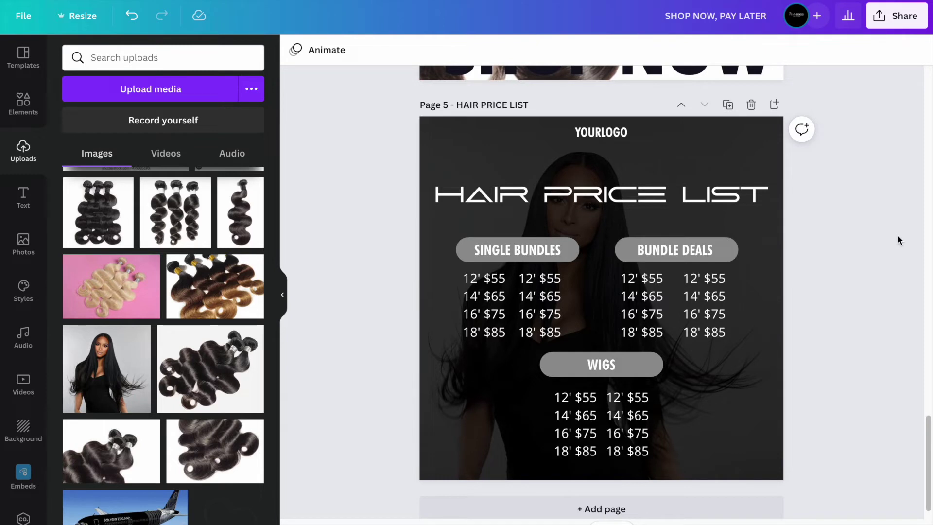
# Add a new page after the HAIR PRICE LIST page and give it the gray document colour as background.
pyautogui.scroll(-1, 898, 239)
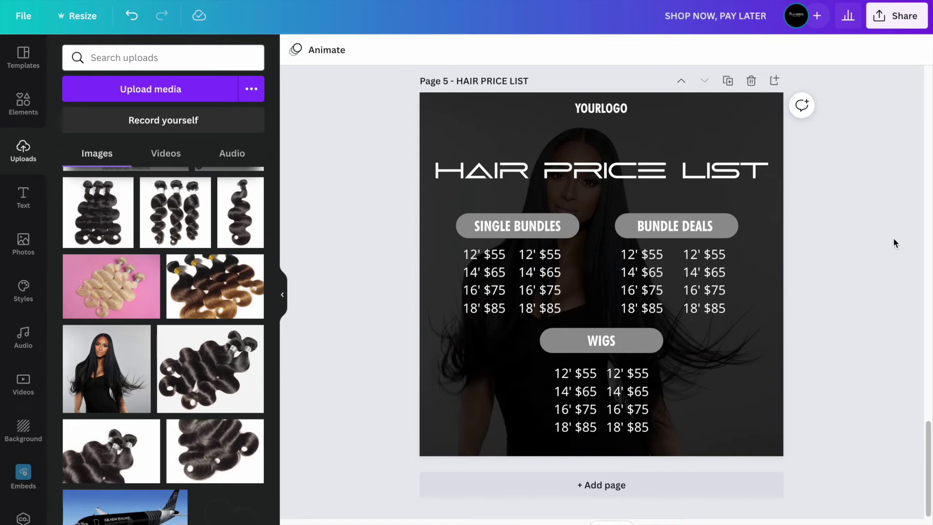
pyautogui.click(604, 484)
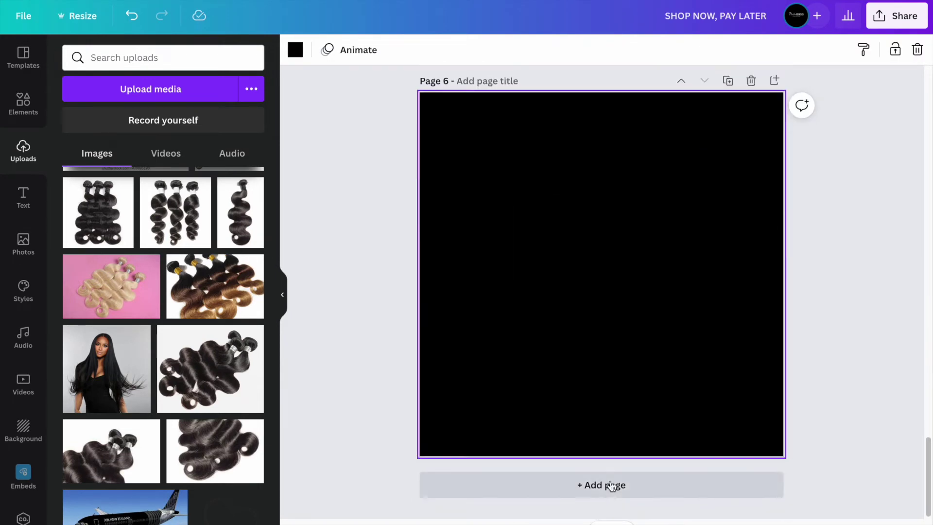
pyautogui.click(297, 51)
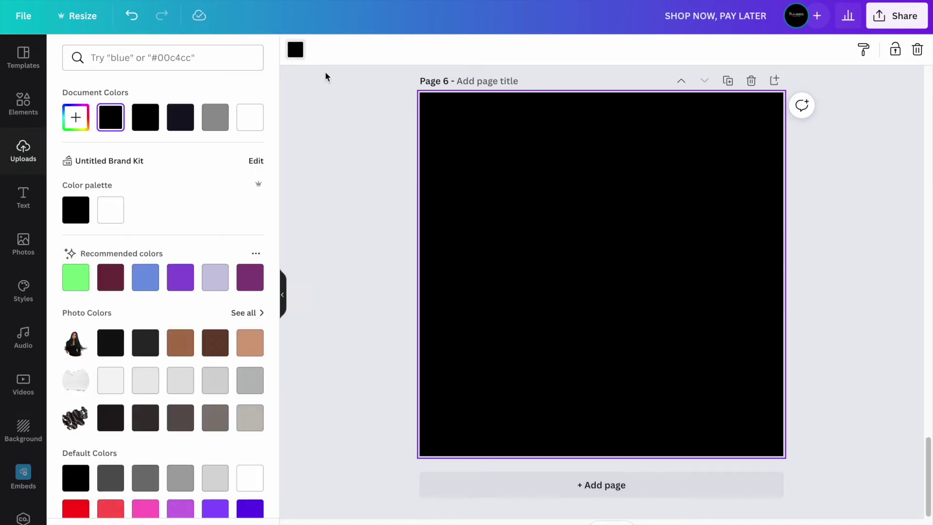
pyautogui.click(215, 121)
pyautogui.click(333, 144)
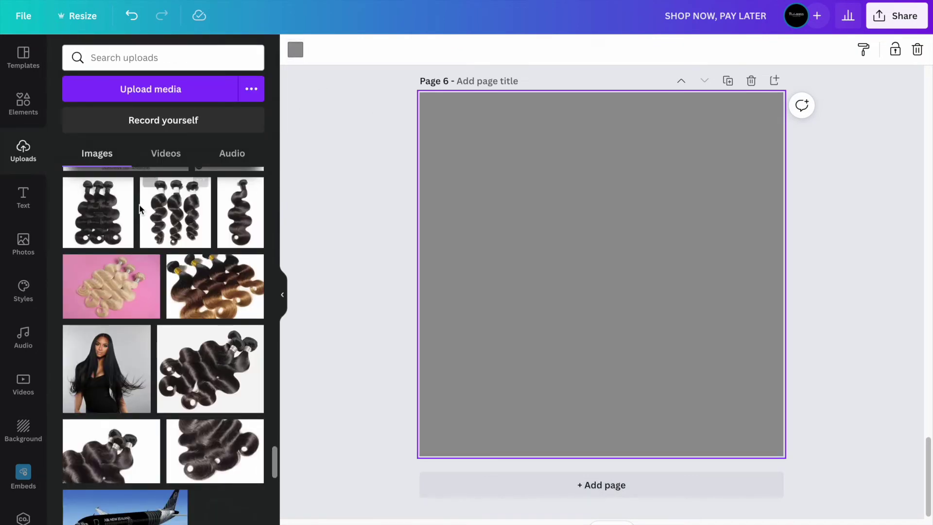
# Find the black Mercedes van cutout among the uploaded images and add it to the gray page.
pyautogui.scroll(1, 192, 283)
pyautogui.scroll(-4, 192, 283)
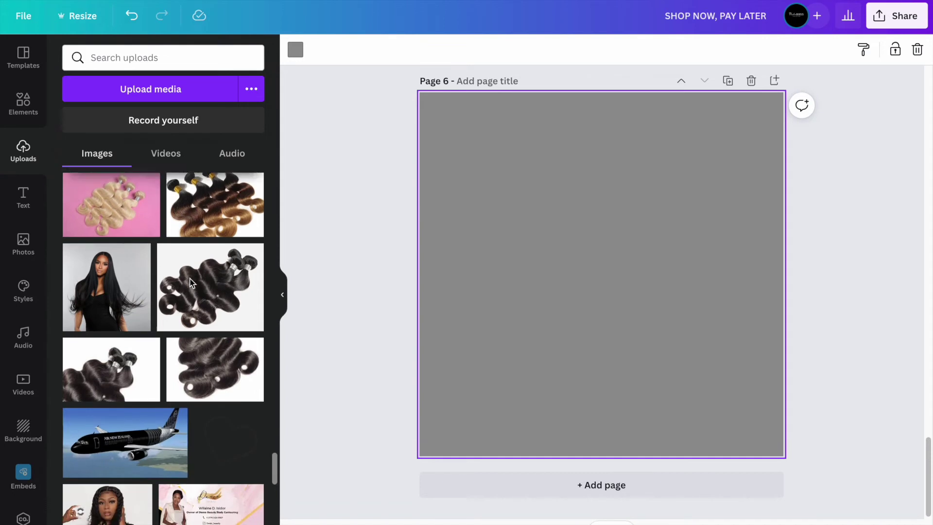
pyautogui.scroll(-1, 208, 271)
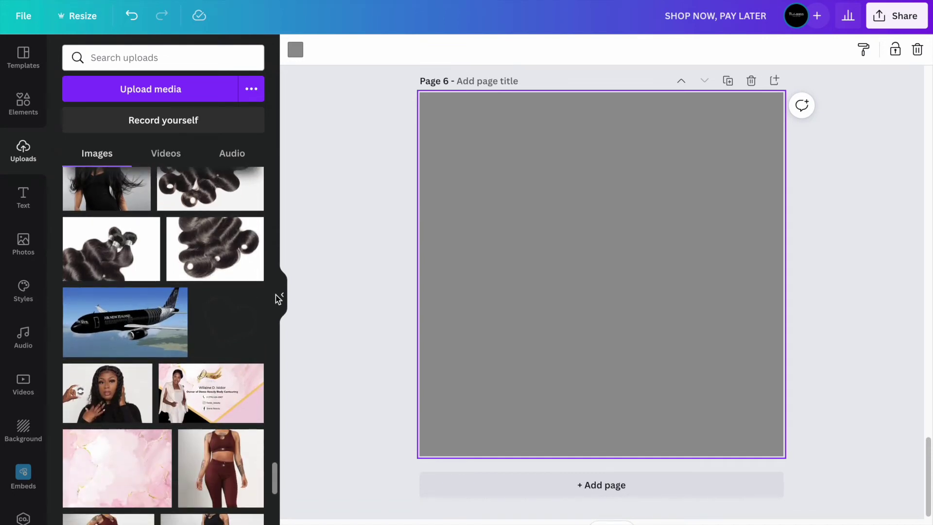
pyautogui.scroll(2, 278, 298)
pyautogui.scroll(-5, 278, 298)
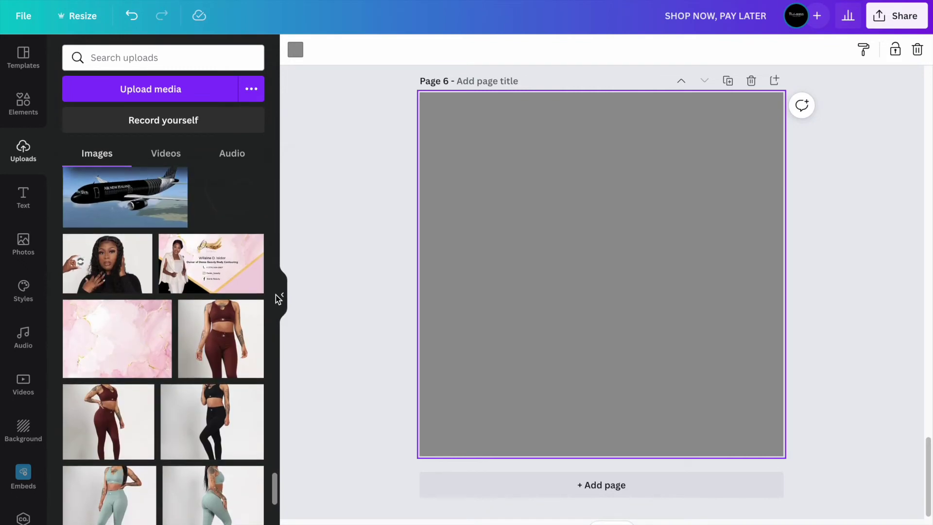
pyautogui.scroll(-15, 277, 298)
pyautogui.scroll(-15, 277, 298)
pyautogui.scroll(-15, 278, 298)
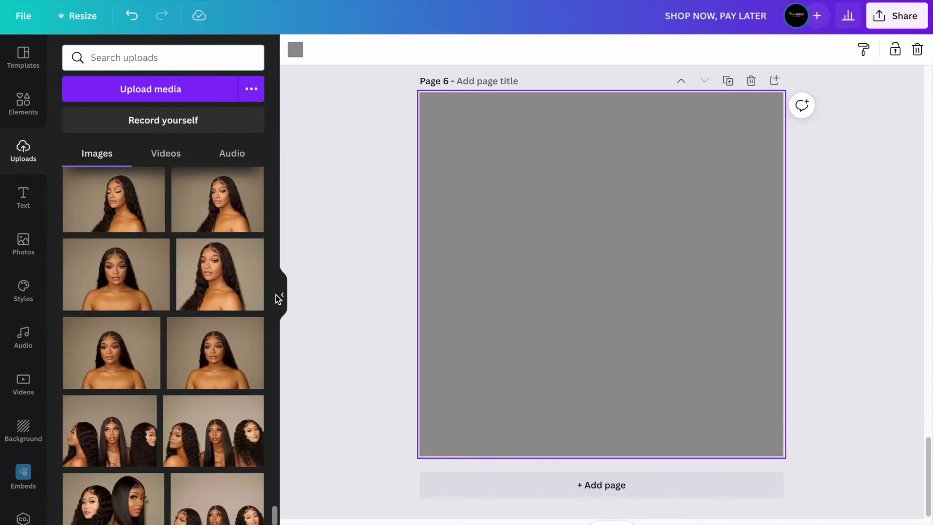
pyautogui.scroll(-4, 278, 298)
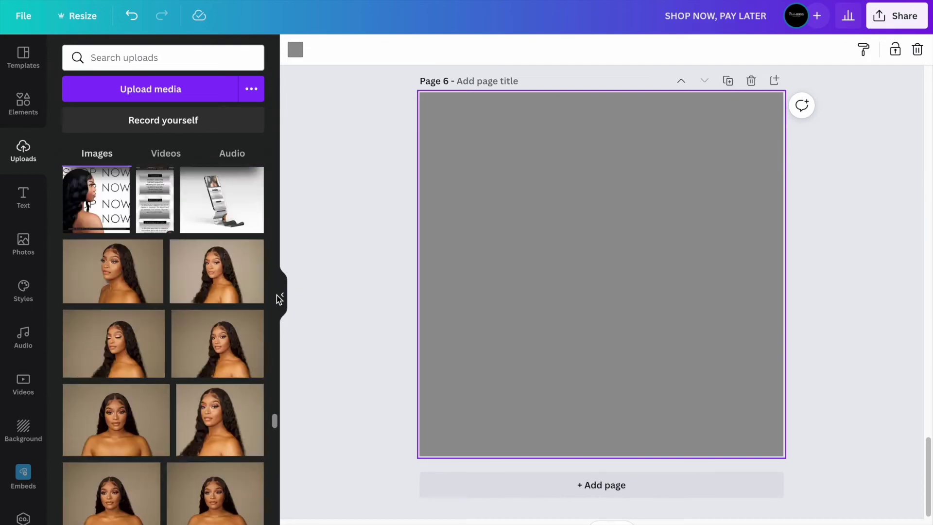
pyautogui.scroll(-5, 281, 298)
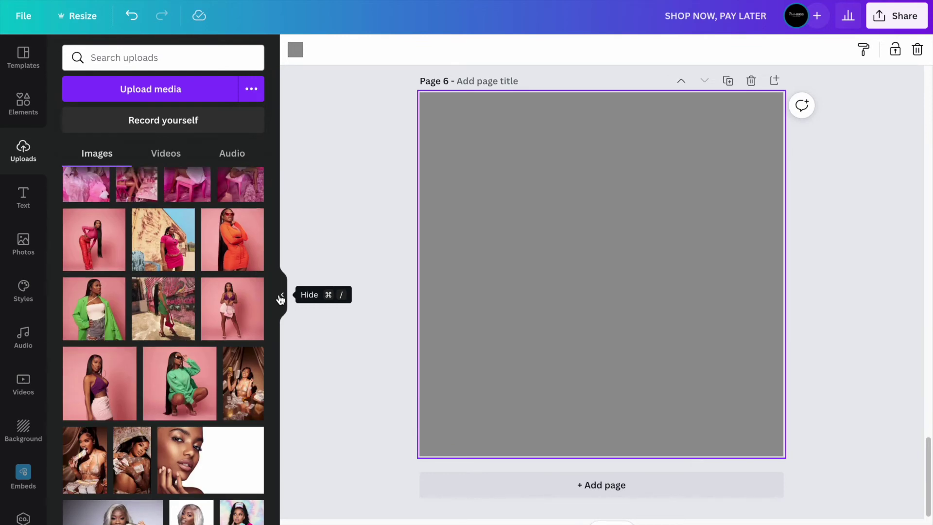
pyautogui.scroll(-2, 276, 355)
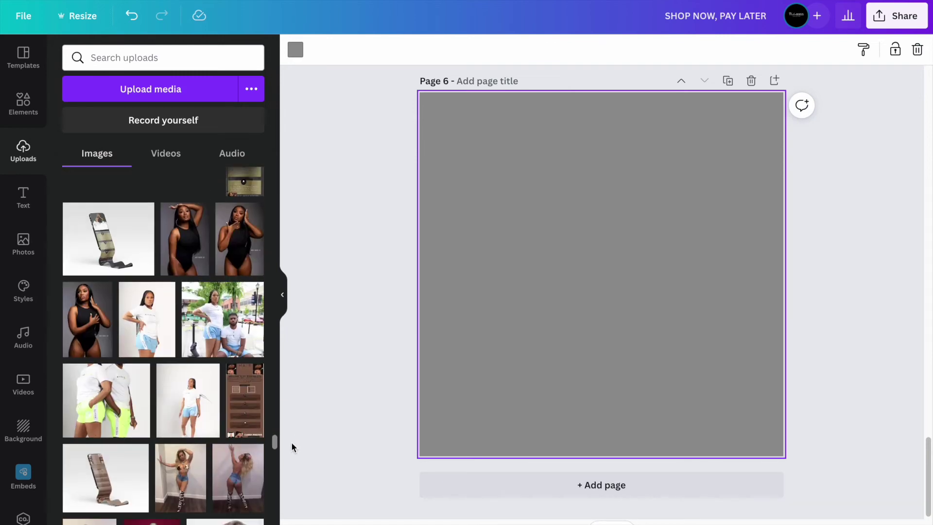
pyautogui.scroll(-1, 272, 447)
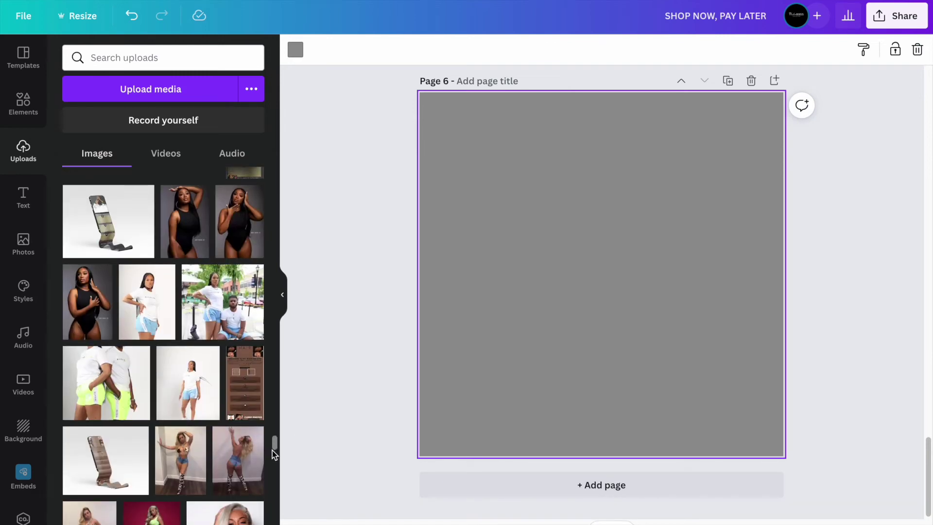
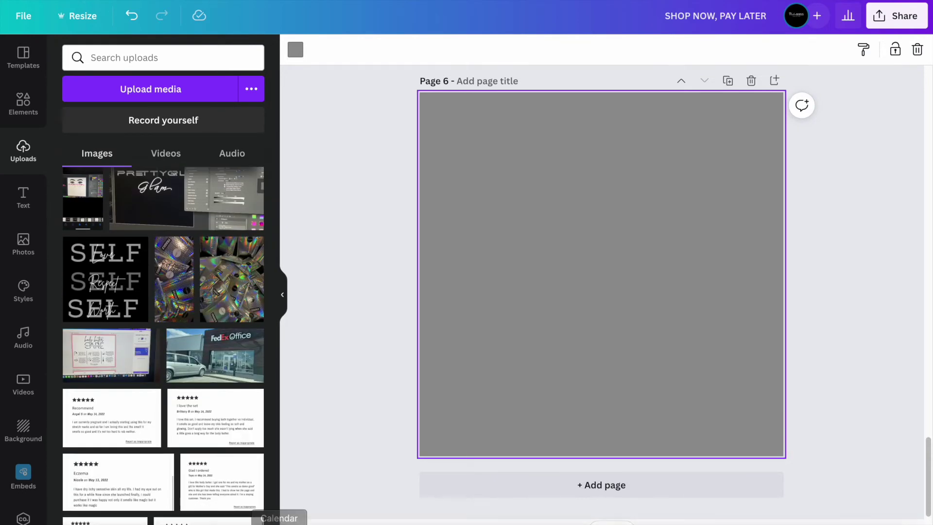
pyautogui.scroll(-10, 276, 521)
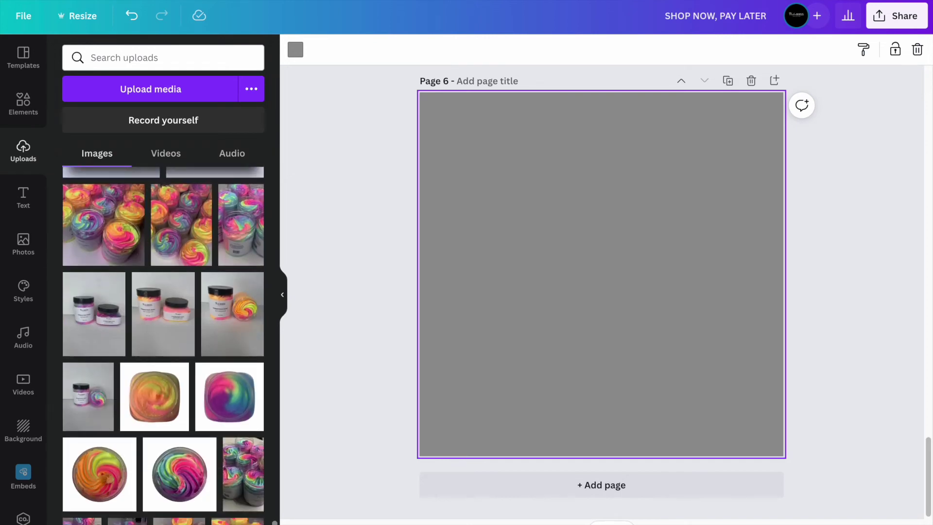
pyautogui.scroll(-10, 163, 345)
pyautogui.scroll(-4, 163, 345)
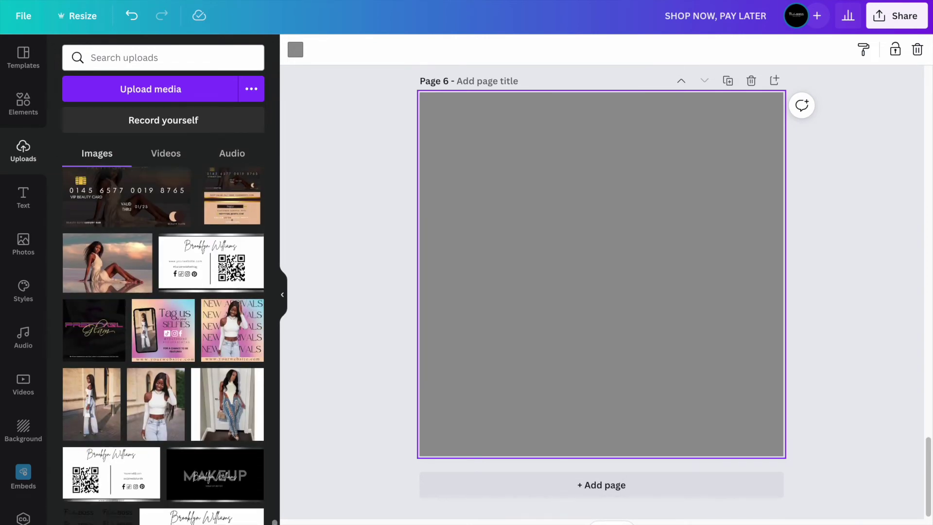
pyautogui.scroll(-10, 164, 346)
pyautogui.scroll(-4, 163, 346)
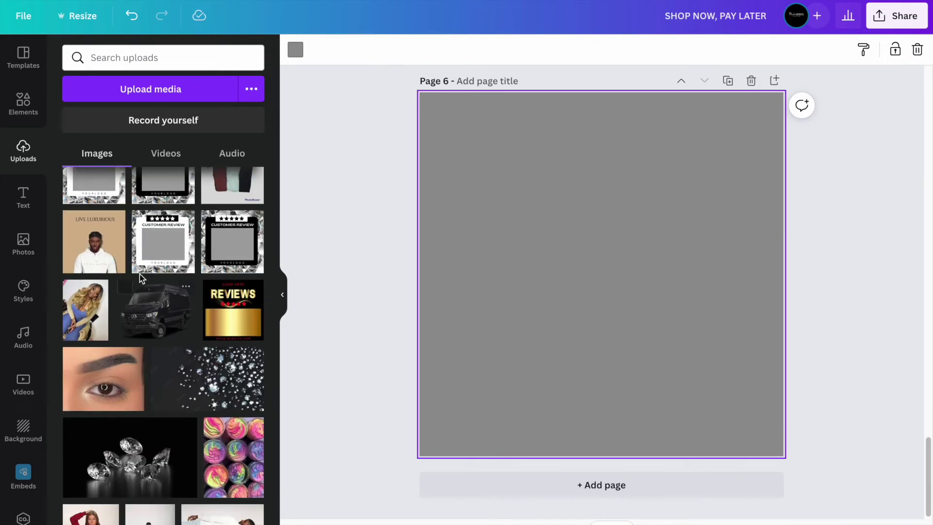
pyautogui.click(148, 323)
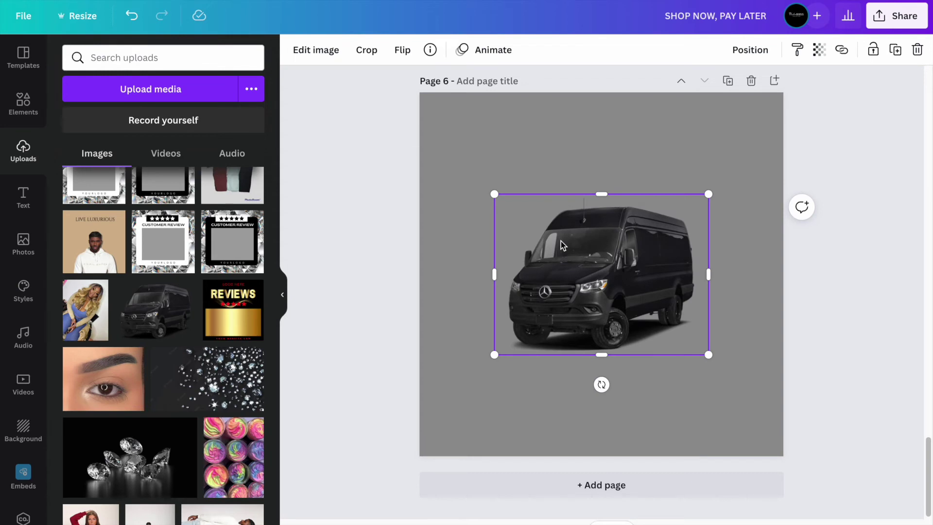
# Enlarge the van to nearly the page width, place it in the lower part of the page and centre it horizontally.
pyautogui.moveTo(707, 353); pyautogui.dragTo(783, 410)
pyautogui.moveTo(655, 342); pyautogui.dragTo(629, 353)
pyautogui.moveTo(469, 426); pyautogui.dragTo(435, 451)
pyautogui.moveTo(559, 388); pyautogui.dragTo(570, 371)
pyautogui.click(749, 50)
pyautogui.click(698, 174)
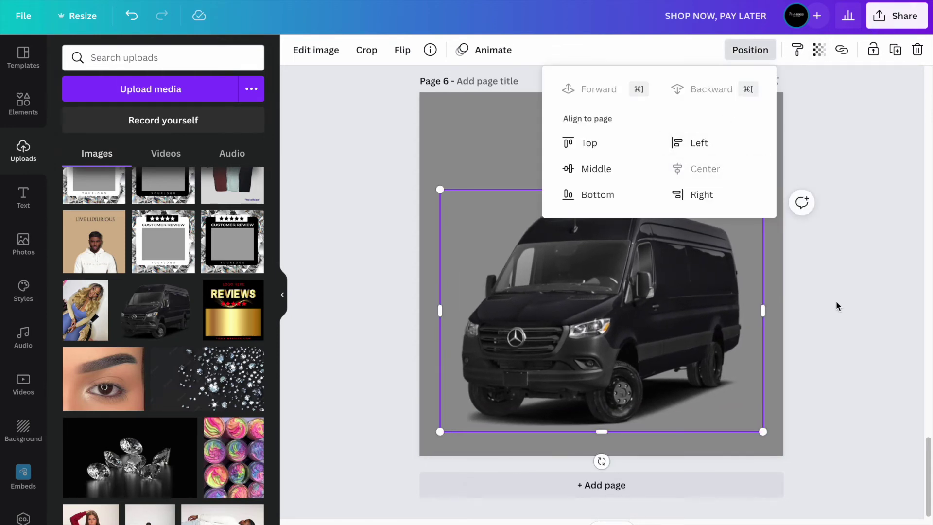
pyautogui.click(836, 302)
pyautogui.click(839, 305)
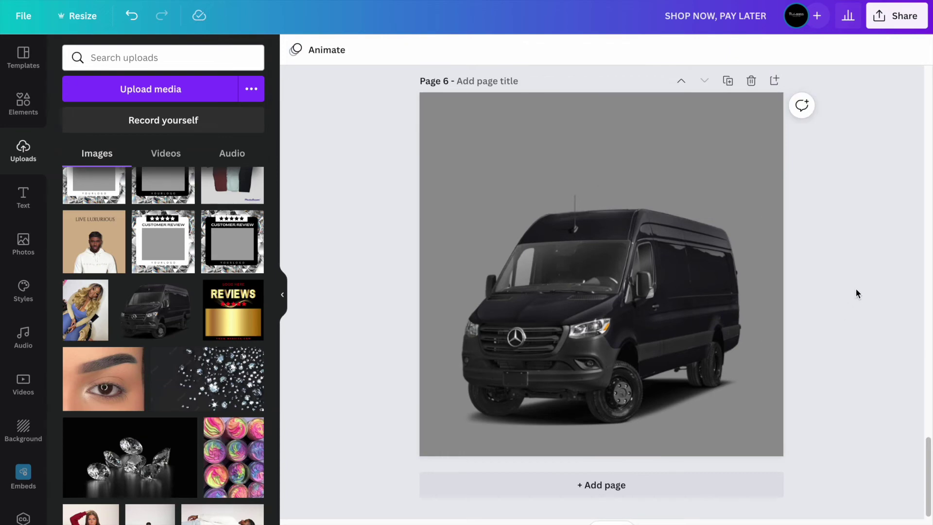
# Add a heading to the van page reading "NEED HAIR BUNDLES TODAY?".
pyautogui.click(23, 196)
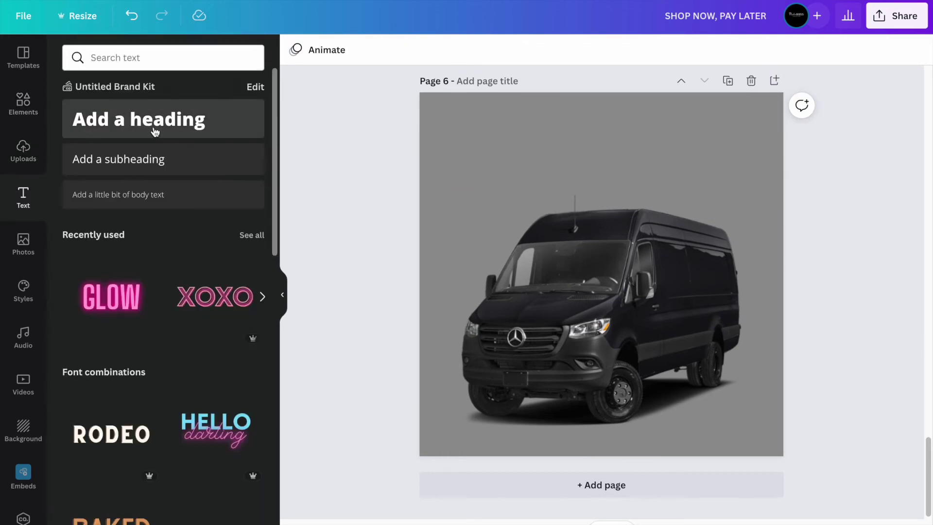
pyautogui.click(146, 118)
pyautogui.write('NEED HAI')
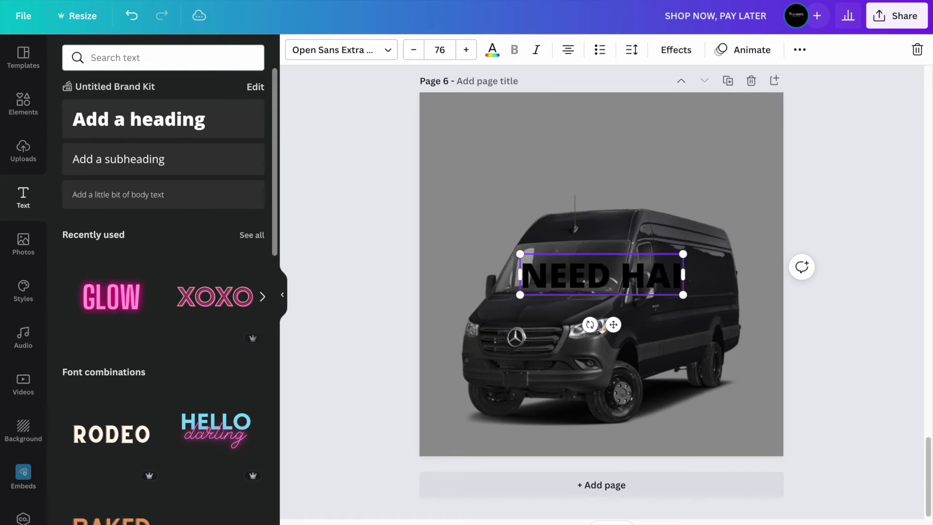
pyautogui.write('R BUNDLES TODAY?')
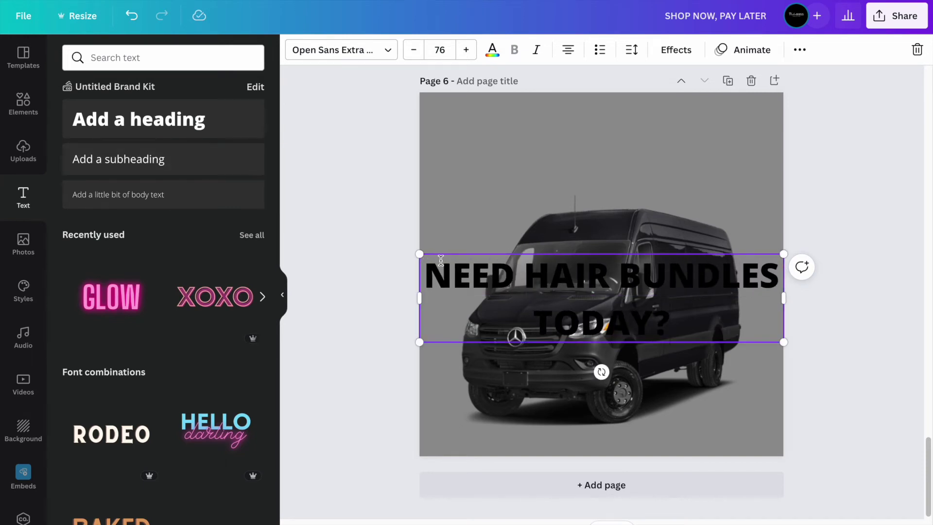
# Shrink the heading to size 49, widen its box to fit one line, and move it above the van near the page's upper edge.
pyautogui.moveTo(420, 254); pyautogui.dragTo(480, 268)
pyautogui.moveTo(689, 326); pyautogui.dragTo(436, 274)
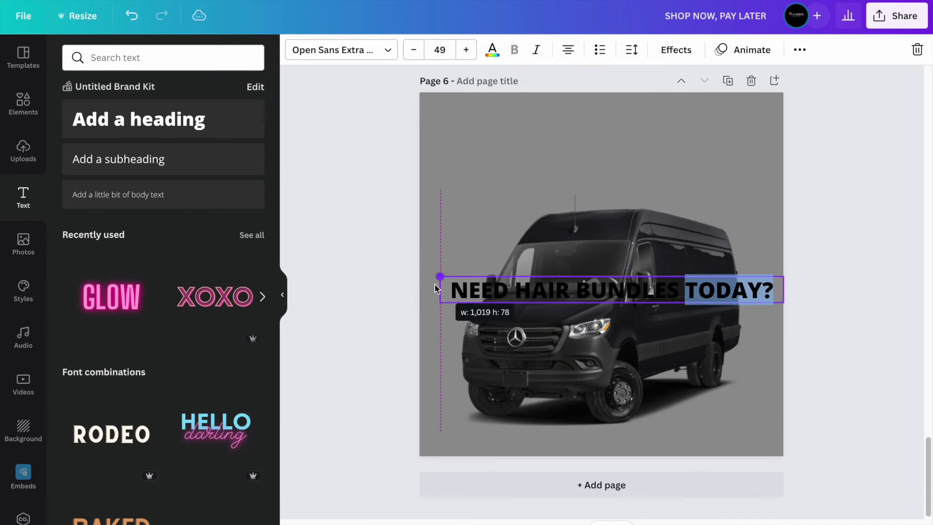
pyautogui.click(712, 389)
pyautogui.moveTo(684, 297); pyautogui.dragTo(673, 128)
# Apply the Splice text effect to the heading with black as the effect colour.
pyautogui.click(677, 52)
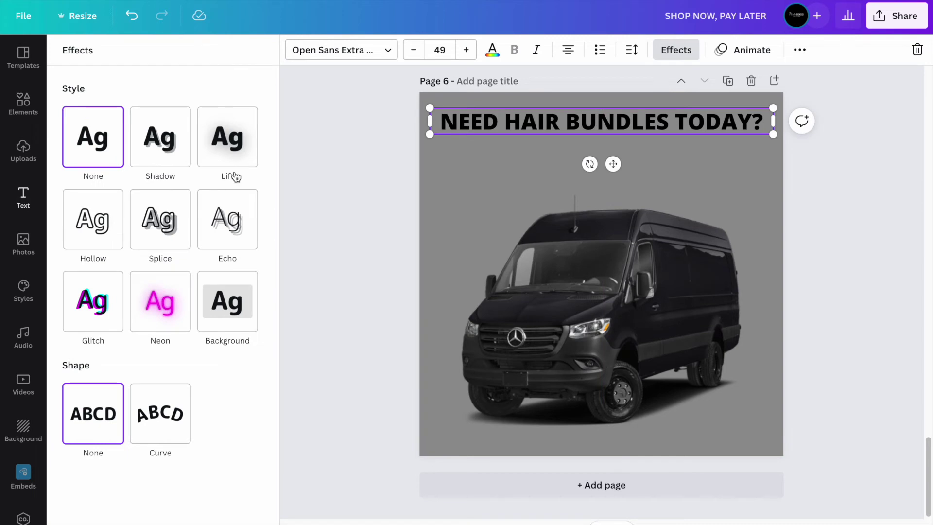
pyautogui.click(155, 204)
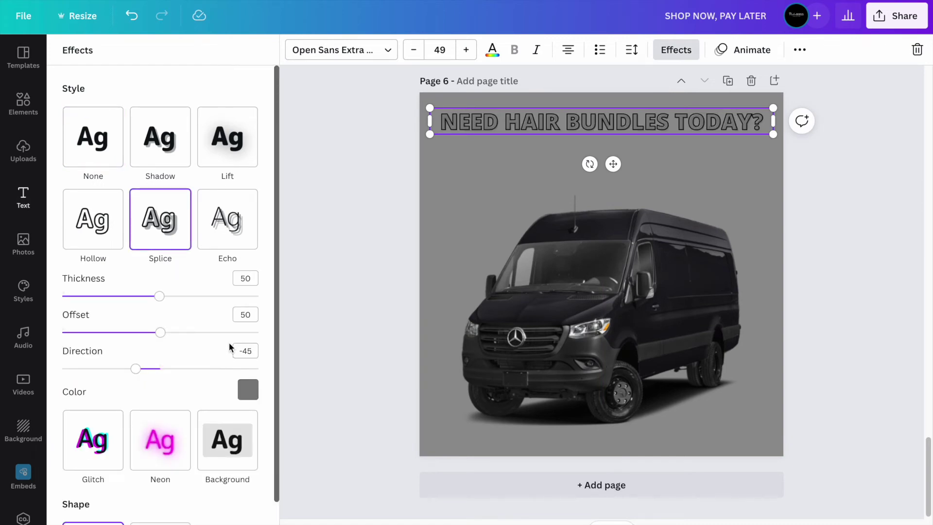
pyautogui.click(248, 389)
pyautogui.click(139, 201)
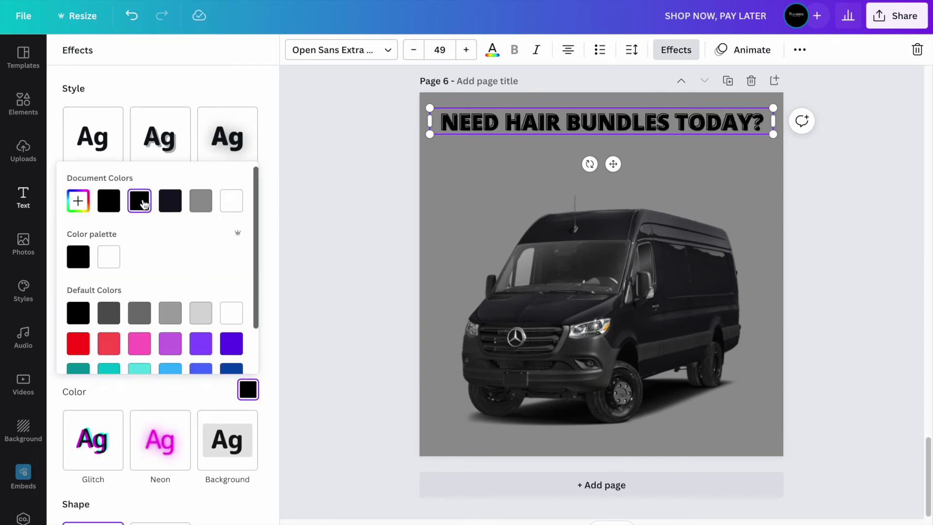
pyautogui.click(231, 201)
pyautogui.click(139, 201)
# Set the heading's text colour to white.
pyautogui.click(492, 50)
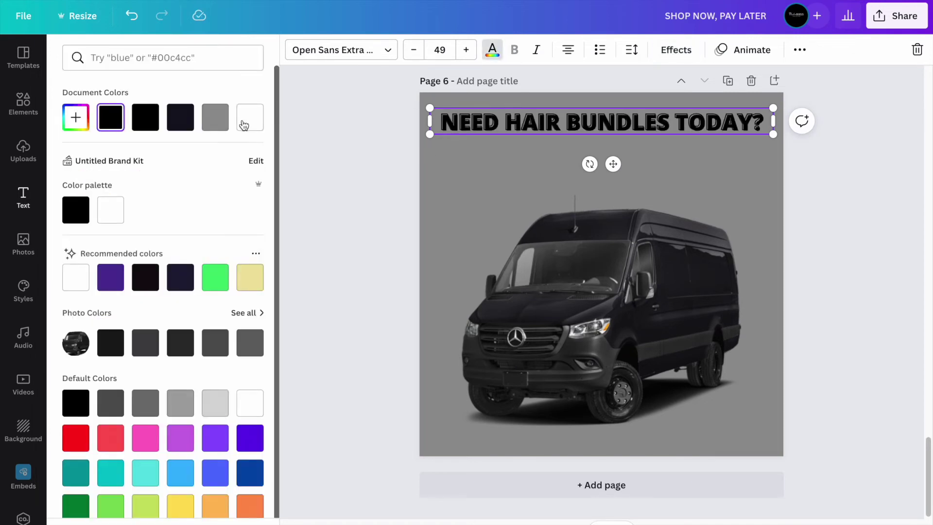
pyautogui.click(250, 117)
pyautogui.click(351, 149)
pyautogui.click(351, 150)
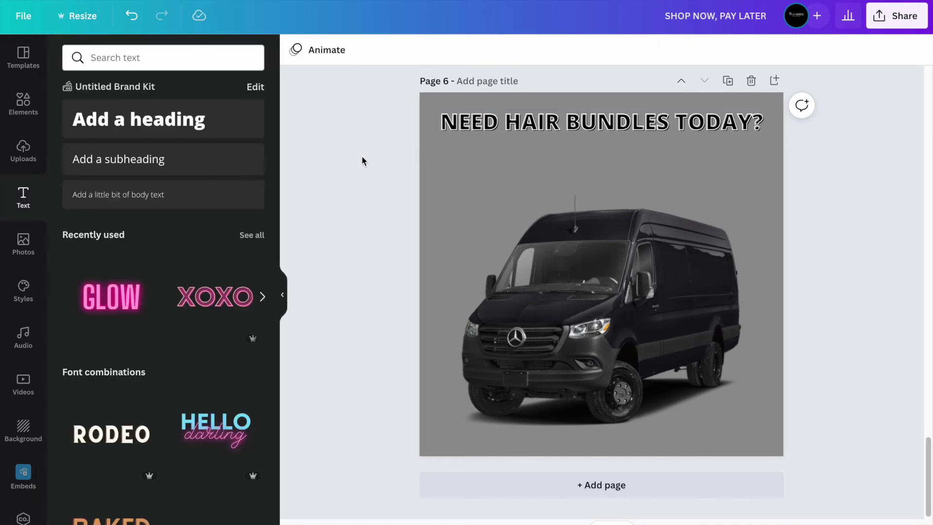
# Change the heading's font to Anton, enlarge it to size 71.3 across the page, and shift it slightly down.
pyautogui.click(519, 129)
pyautogui.click(343, 52)
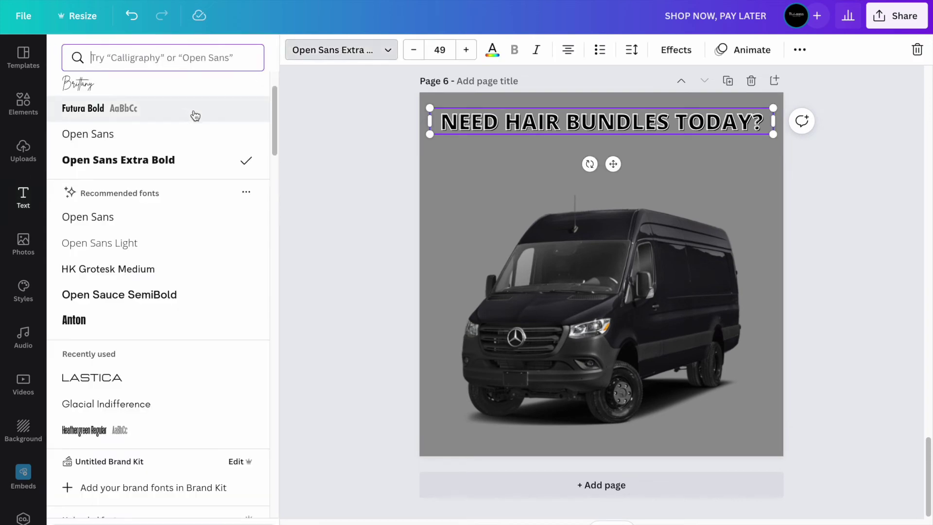
pyautogui.click(143, 324)
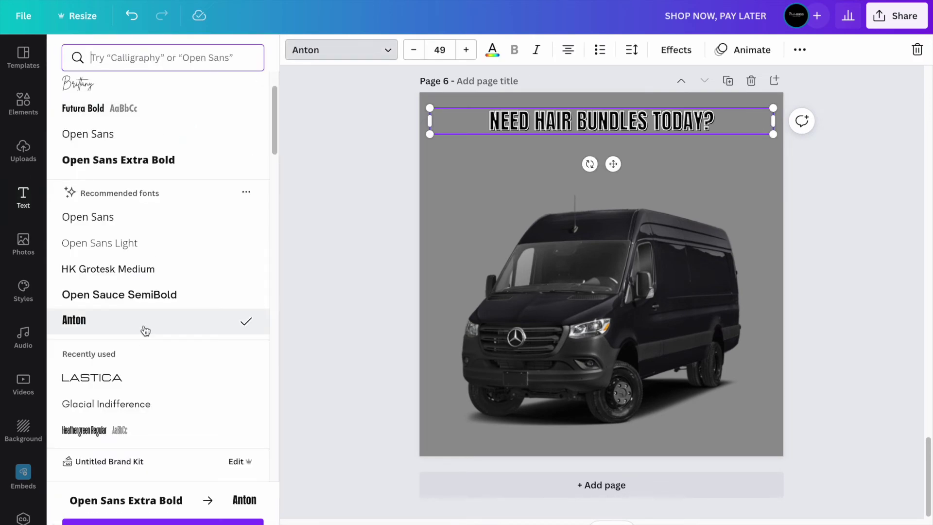
pyautogui.click(428, 120)
pyautogui.moveTo(776, 123); pyautogui.dragTo(762, 146)
pyautogui.click(858, 255)
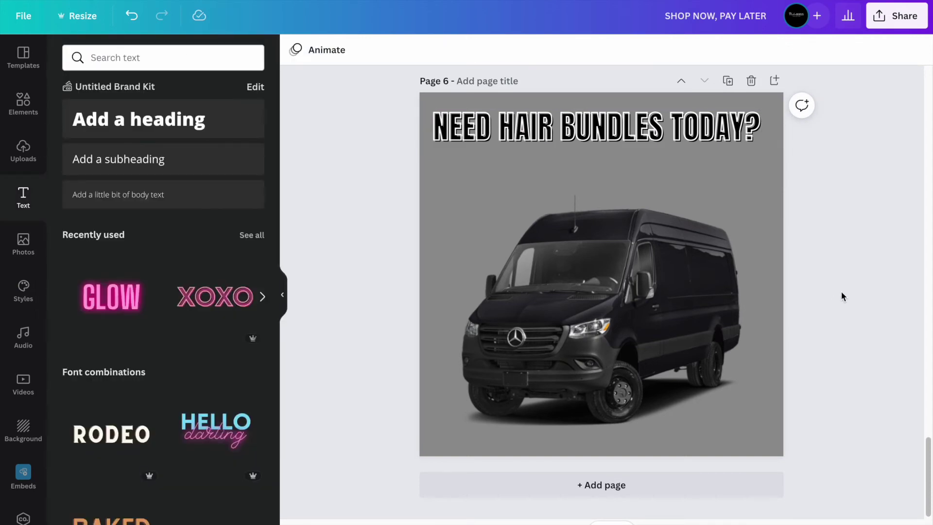
pyautogui.moveTo(585, 119); pyautogui.dragTo(585, 128)
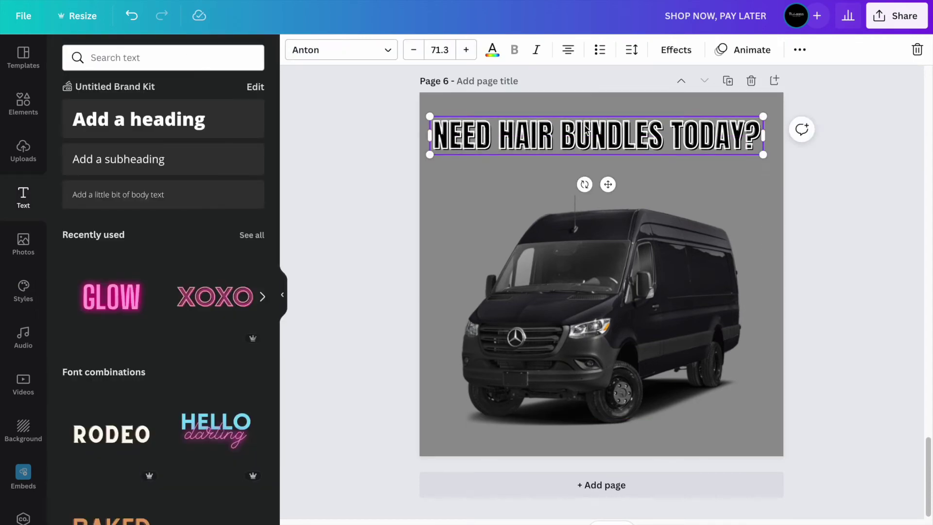
# Add a subheading reading "BUNDLES | CLOSURES | FRONTALS & MORE", shrink it to size 30.5, and place it above the NEED HAIR BUNDLES TODAY? heading.
pyautogui.click(906, 239)
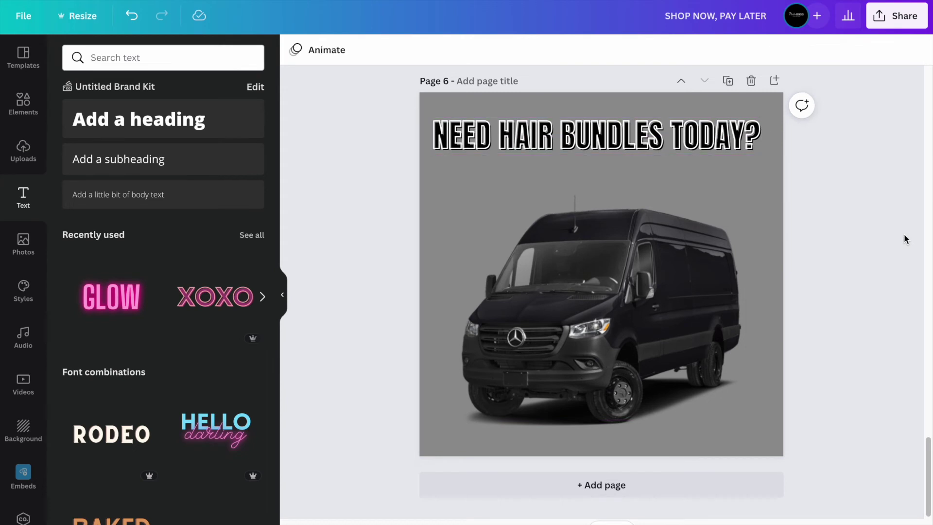
pyautogui.click(129, 170)
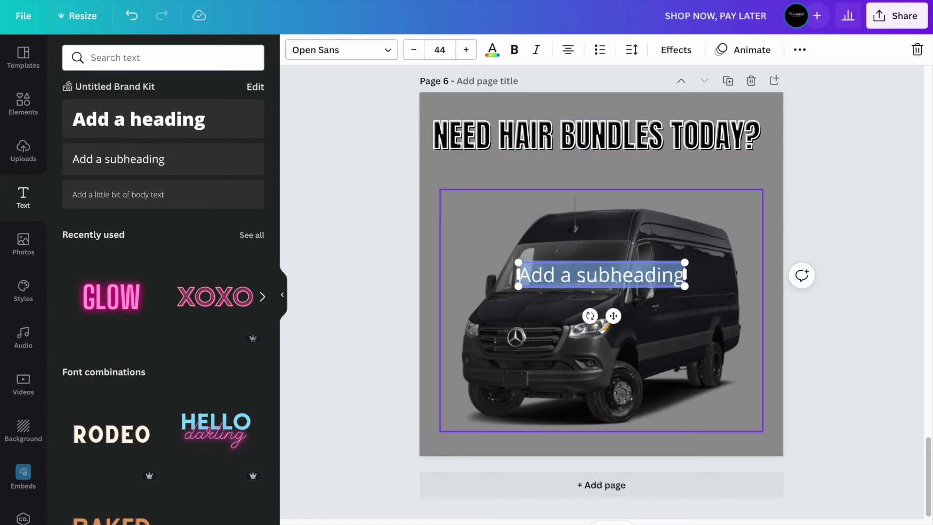
pyautogui.write('BUNDLES | CLOSURES')
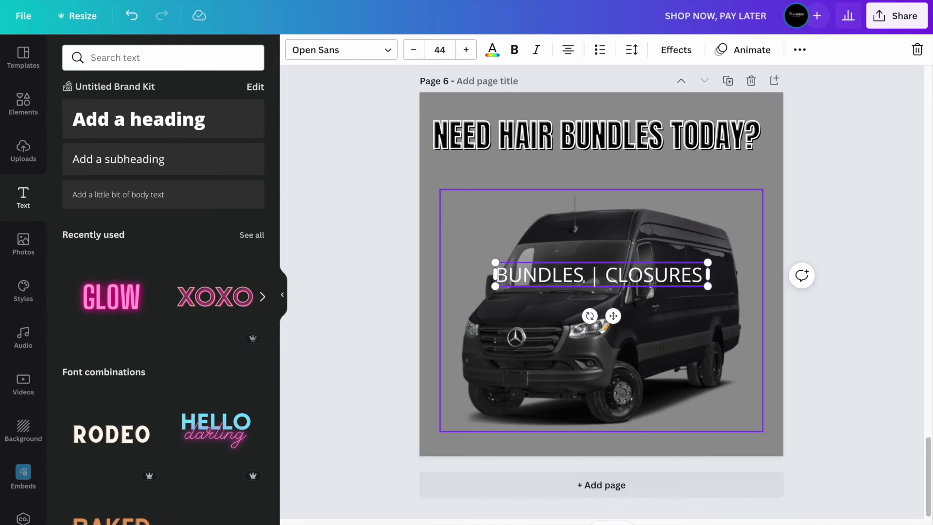
pyautogui.write('| FRONTALS')
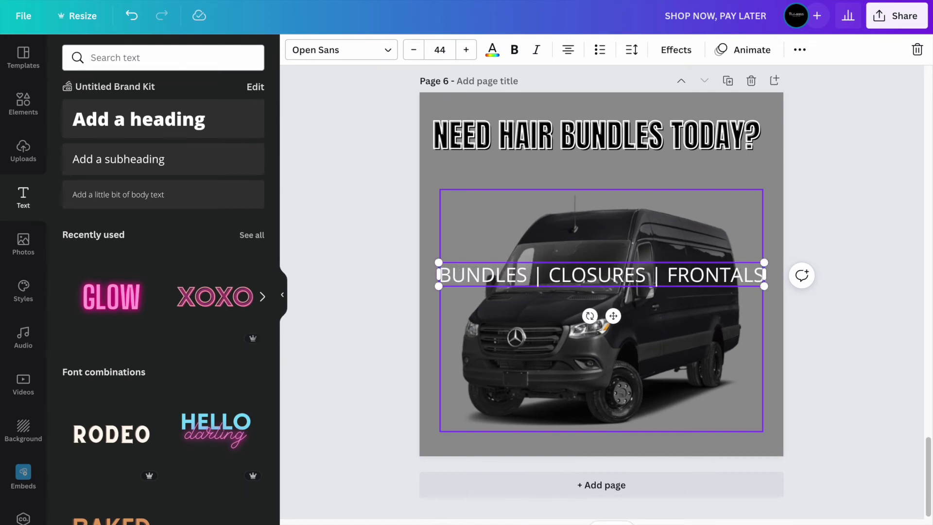
pyautogui.write(' & MORE')
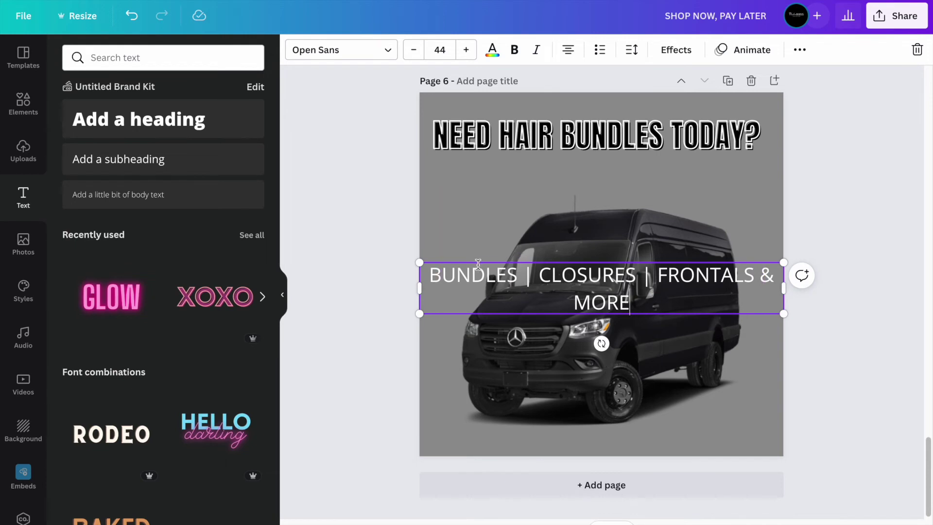
pyautogui.moveTo(425, 263); pyautogui.dragTo(485, 290)
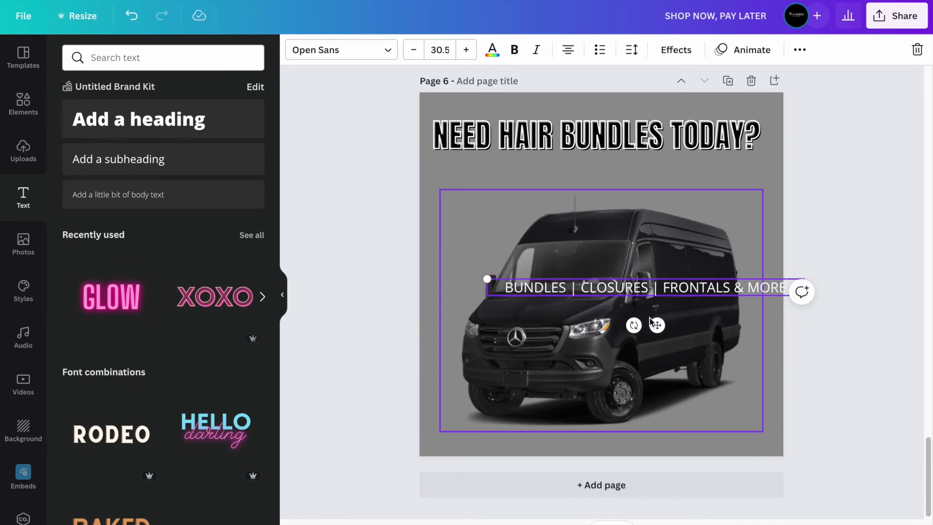
pyautogui.moveTo(656, 325); pyautogui.dragTo(600, 137)
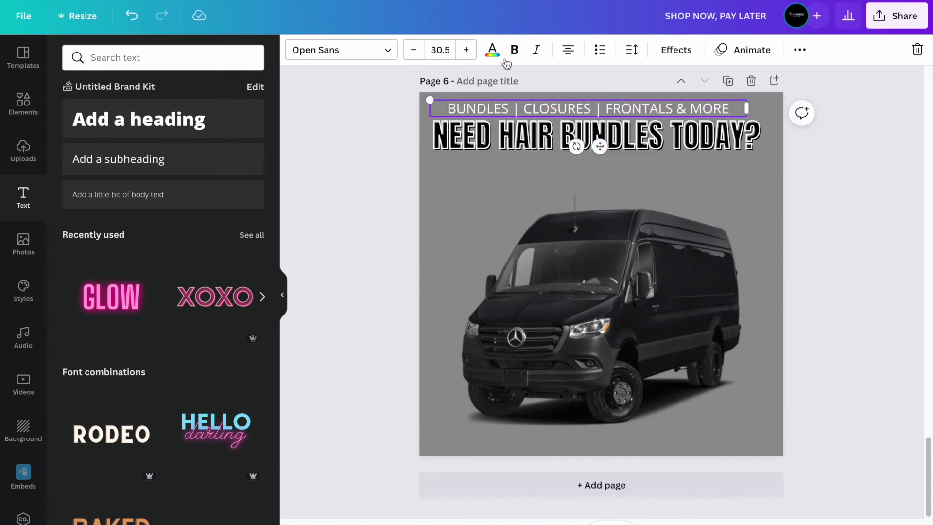
# Colour the subheading dark navy and change its font to Futura Bold.
pyautogui.click(492, 50)
pyautogui.click(175, 130)
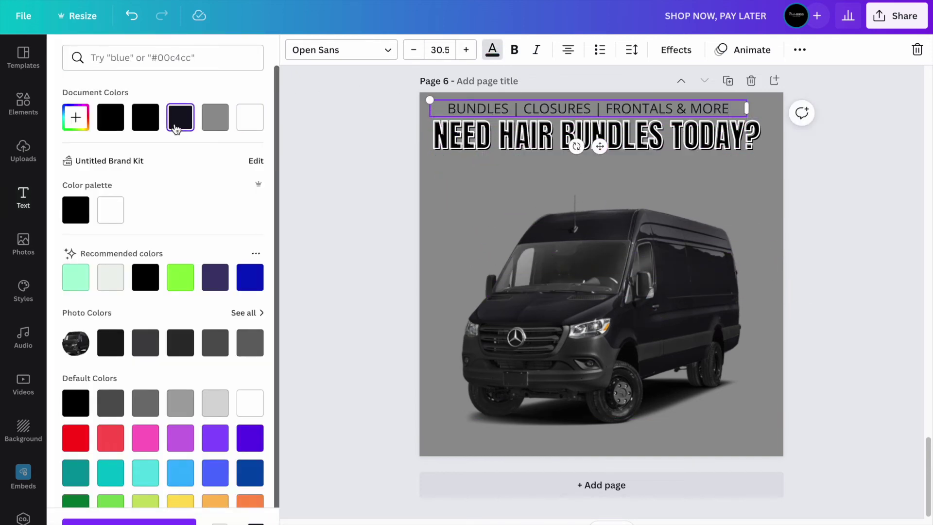
pyautogui.click(340, 50)
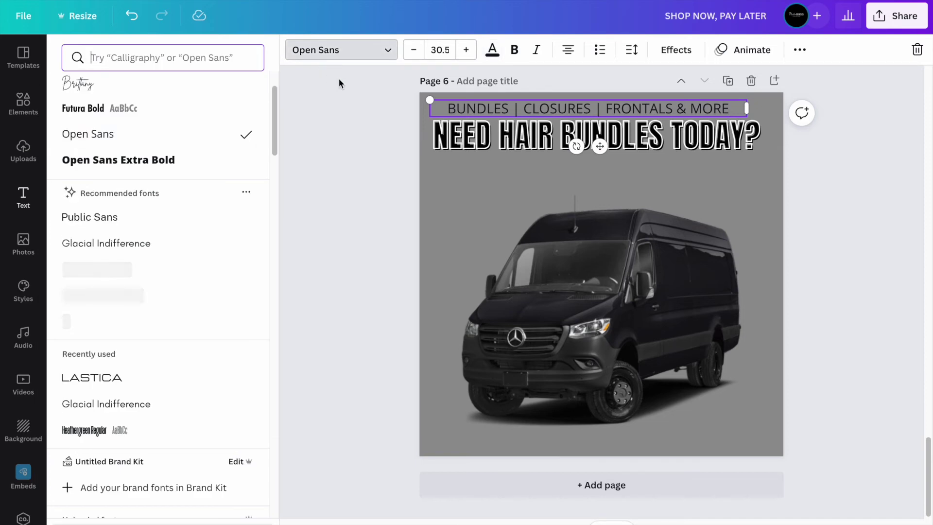
pyautogui.click(147, 122)
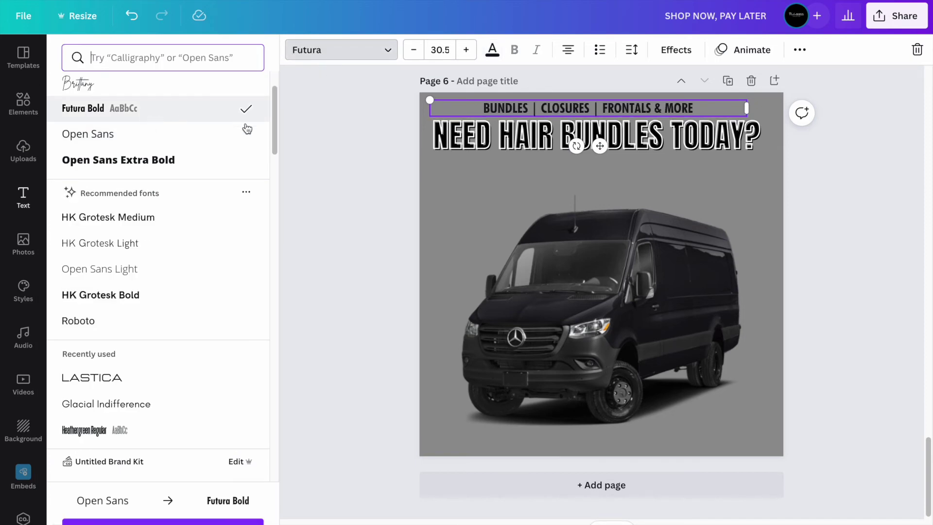
pyautogui.click(331, 130)
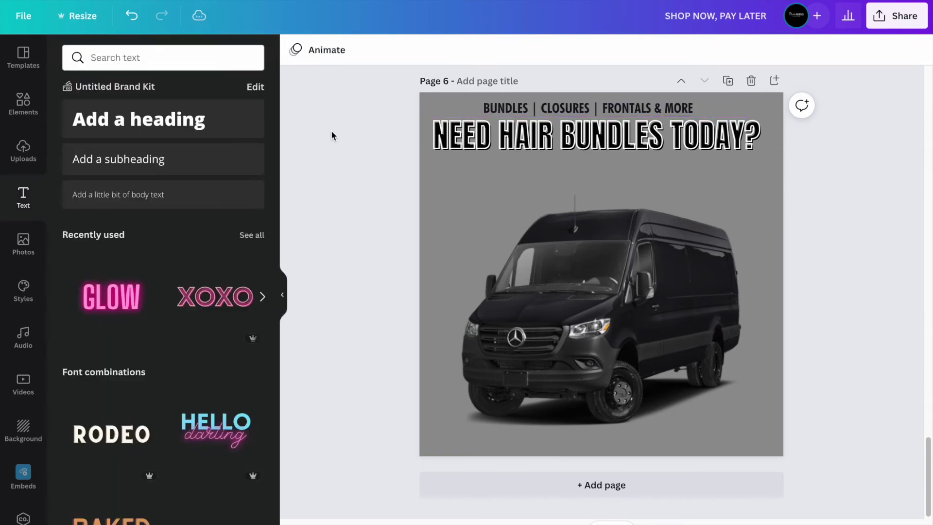
# Align the BUNDLES | CLOSURES | FRONTALS & MORE subheading to the horizontal centre of the page.
pyautogui.click(530, 115)
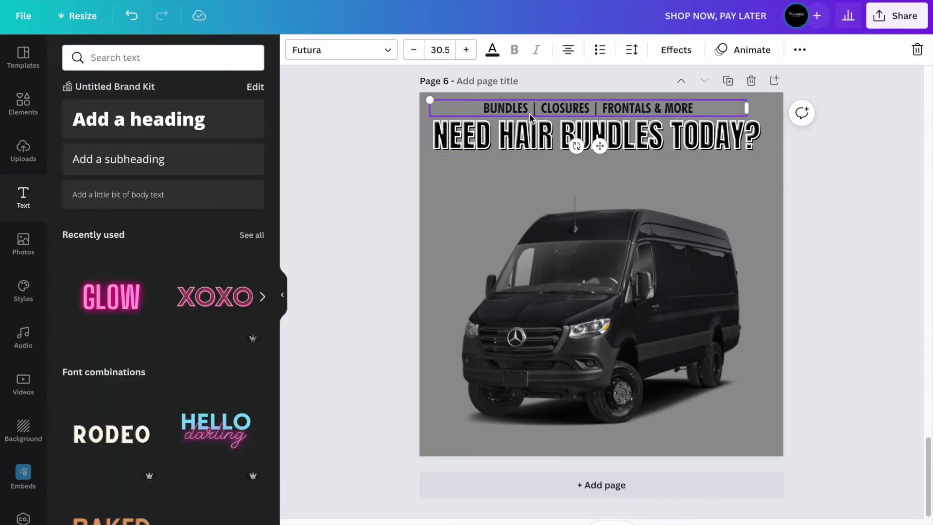
pyautogui.click(799, 49)
pyautogui.click(649, 81)
pyautogui.click(604, 200)
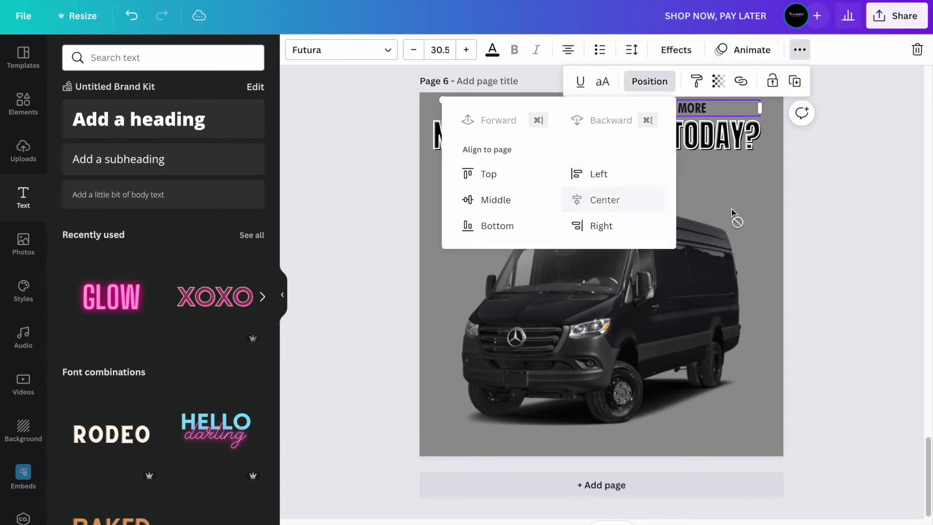
pyautogui.click(873, 229)
pyautogui.click(873, 231)
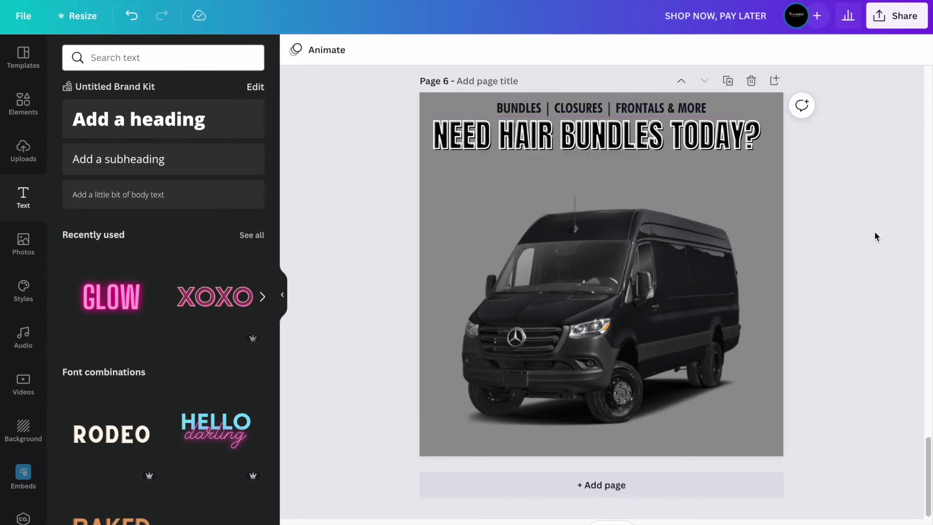
# Add a square shape to the page and fill it with black.
pyautogui.click(24, 103)
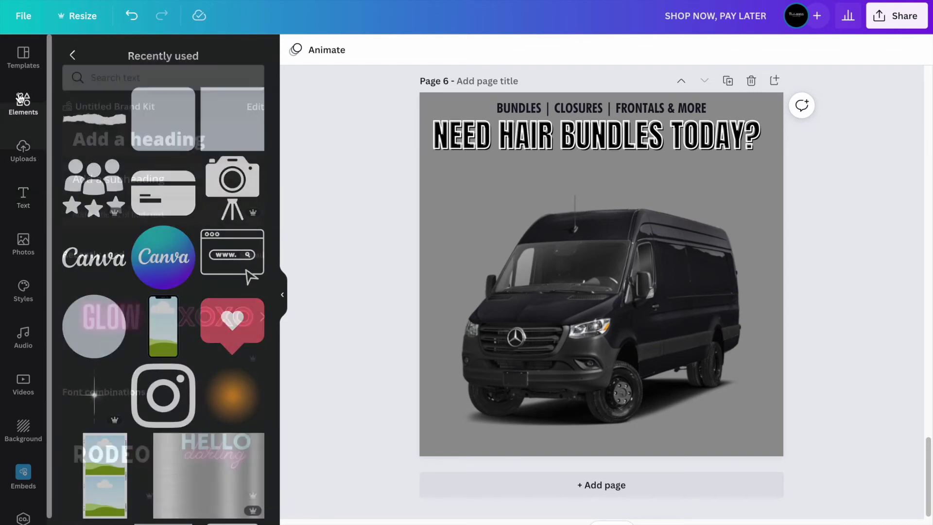
pyautogui.click(241, 133)
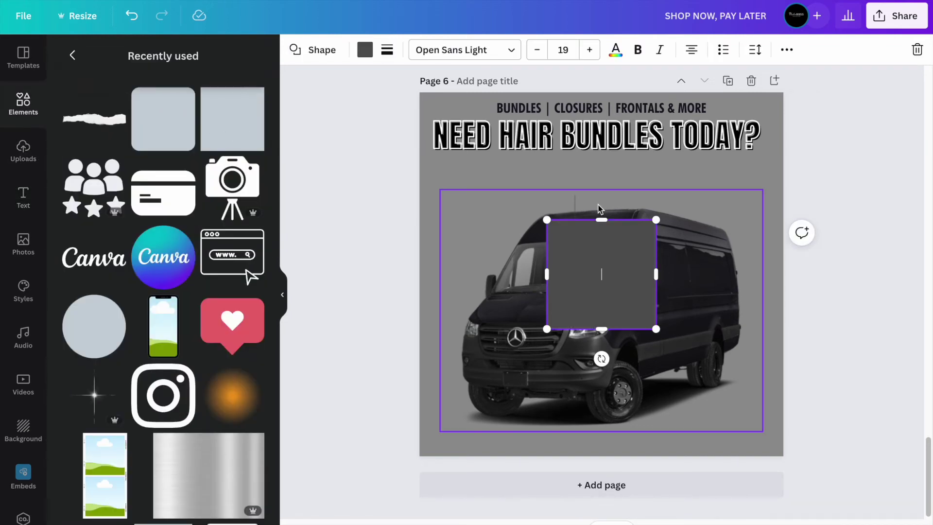
pyautogui.click(359, 55)
pyautogui.click(181, 117)
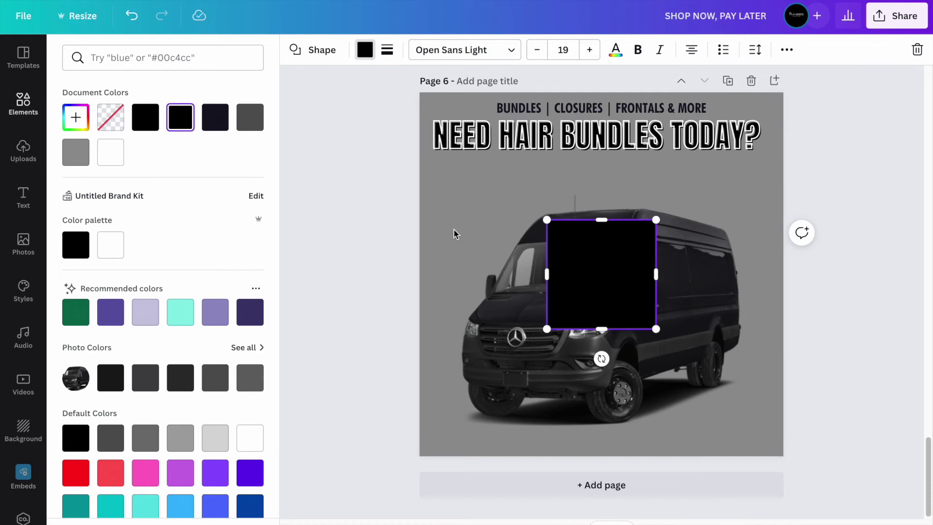
# Reshape the black square into a long, thin bar and place it between the heading and the van, running past the page's right edge.
pyautogui.moveTo(603, 329); pyautogui.dragTo(601, 253)
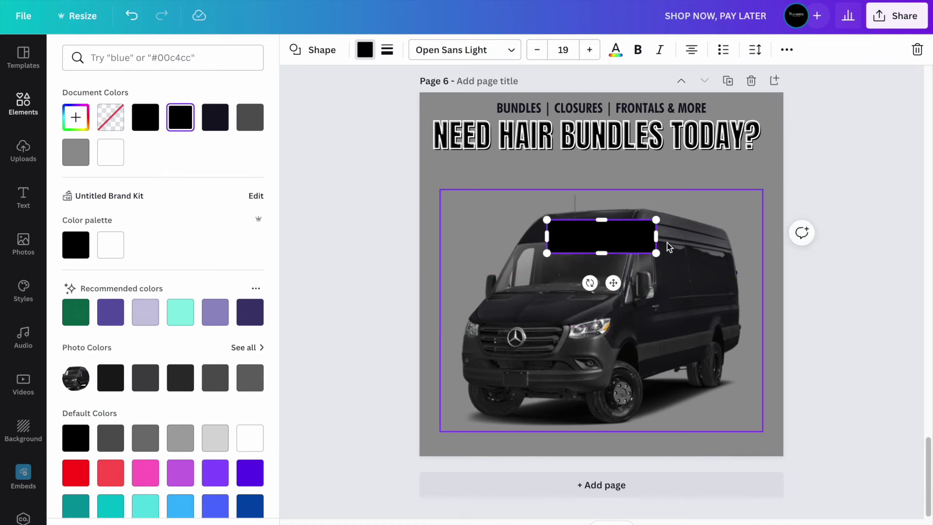
pyautogui.moveTo(655, 237); pyautogui.dragTo(816, 235)
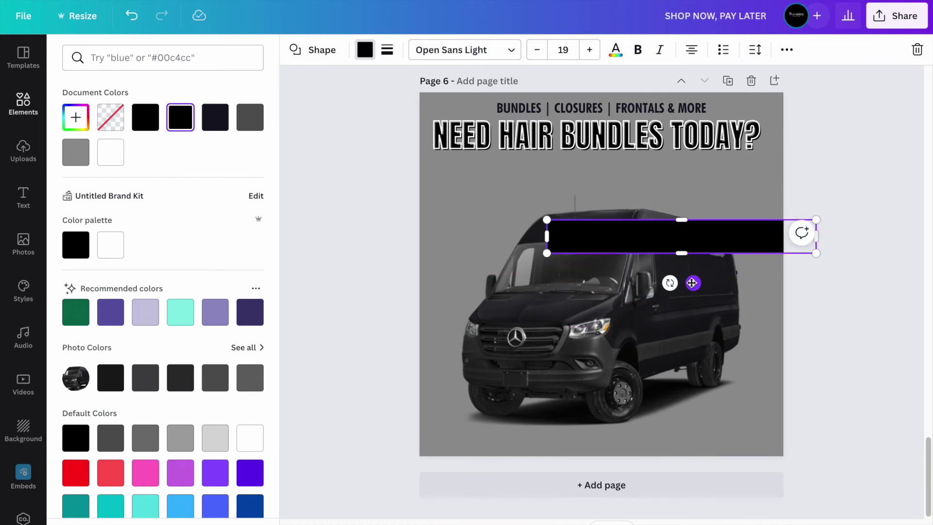
pyautogui.moveTo(693, 280); pyautogui.dragTo(687, 229)
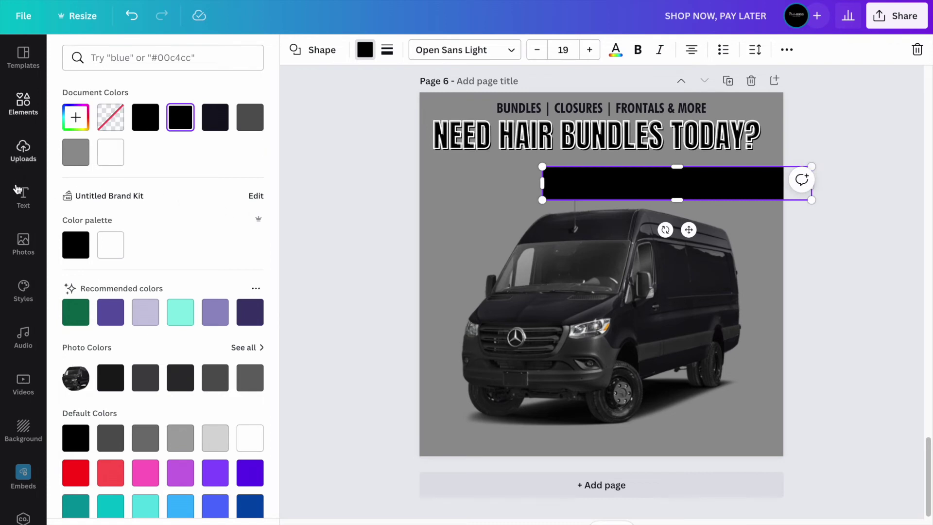
# Add a new heading reading "SAME DAY DELIEVERY".
pyautogui.click(24, 197)
pyautogui.click(106, 122)
pyautogui.write('SA')
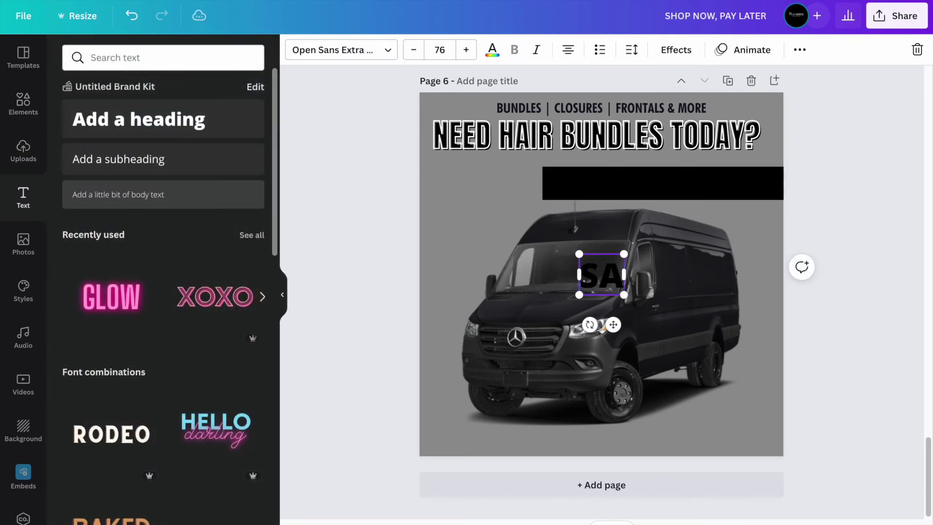
pyautogui.write('ME DAY DELIEVERY')
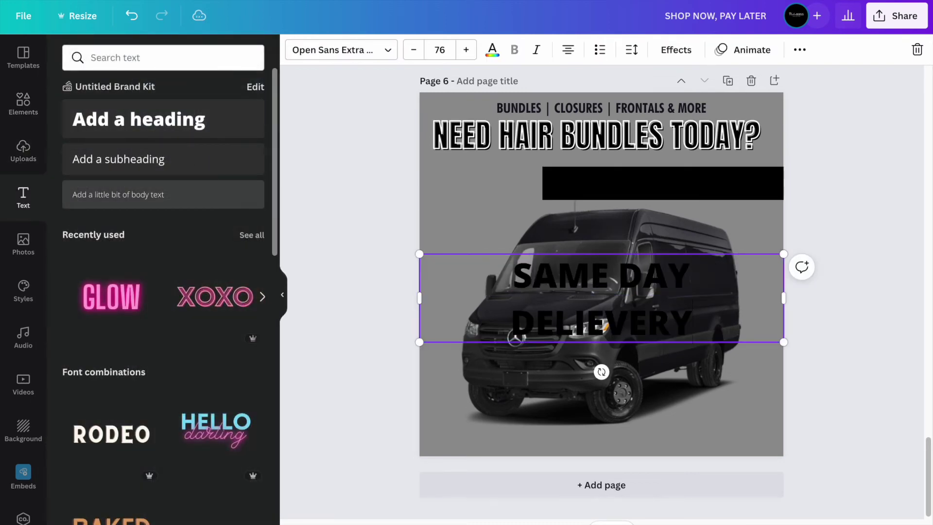
# Fit the new heading on one line at size 52.5 and set its text colour to white.
pyautogui.moveTo(419, 297); pyautogui.dragTo(371, 298)
pyautogui.moveTo(371, 253); pyautogui.dragTo(494, 264)
pyautogui.click(491, 49)
pyautogui.click(249, 117)
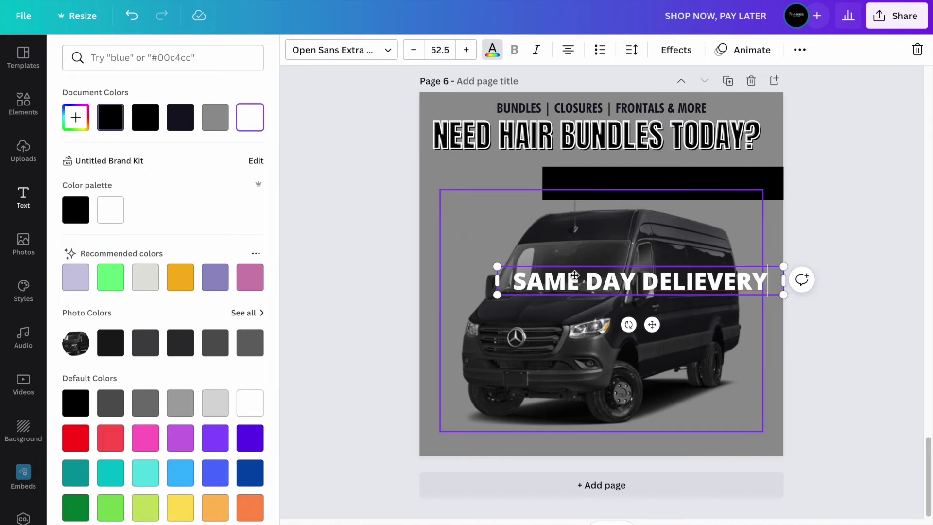
# Correct the spelling in the white heading so it reads "SAME DAY DELIVERY".
pyautogui.rightClick(705, 283)
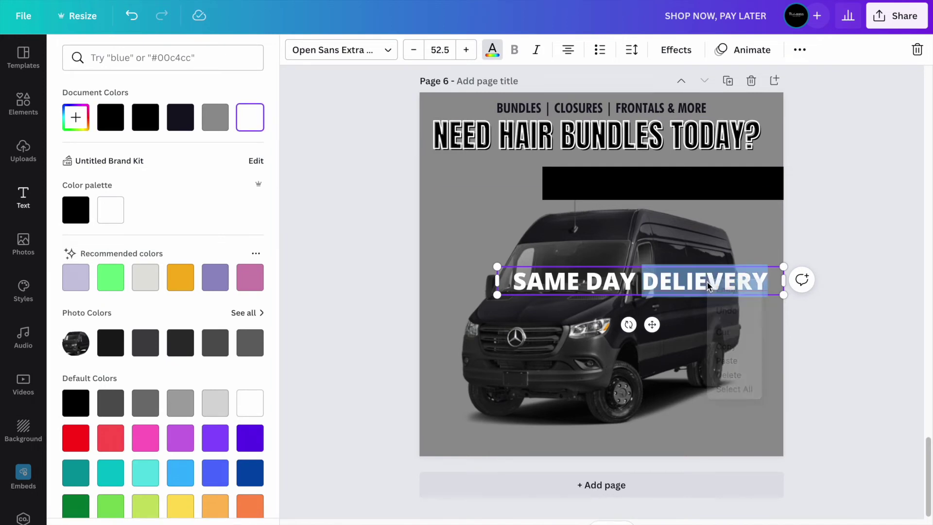
pyautogui.press('Escape')
pyautogui.click(768, 286)
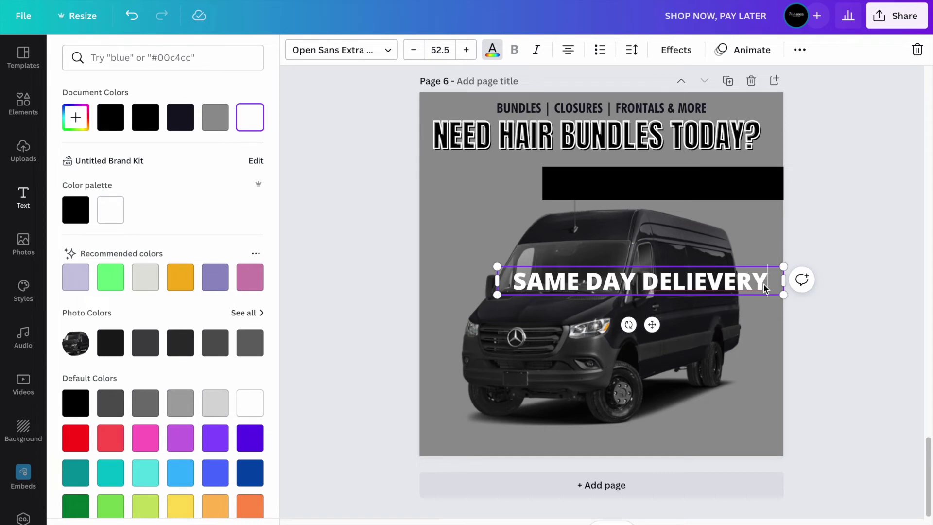
pyautogui.press('BackSpace')
pyautogui.press('BackSpace')
pyautogui.press('BackSpace')
pyautogui.press('BackSpace')
pyautogui.press('BackSpace')
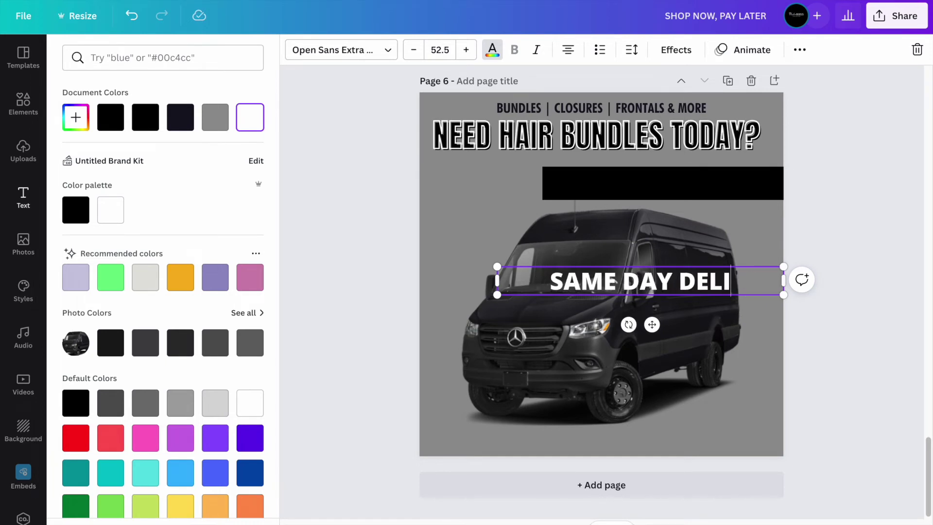
pyautogui.write('VERY')
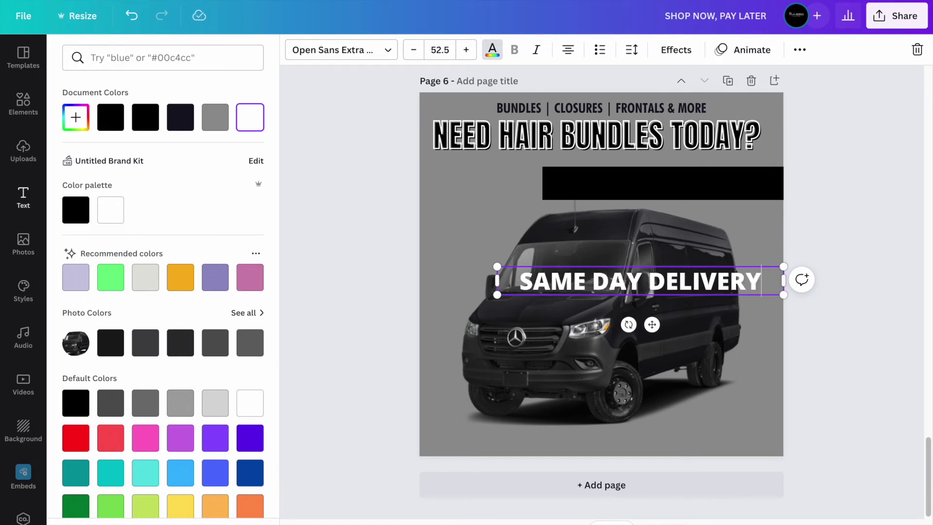
# Move the SAME DAY DELIVERY text onto the black bar and shrink it to size 43.8 to fit inside.
pyautogui.moveTo(652, 324); pyautogui.dragTo(668, 233)
pyautogui.moveTo(516, 176); pyautogui.dragTo(562, 180)
pyautogui.moveTo(694, 234); pyautogui.dragTo(666, 225)
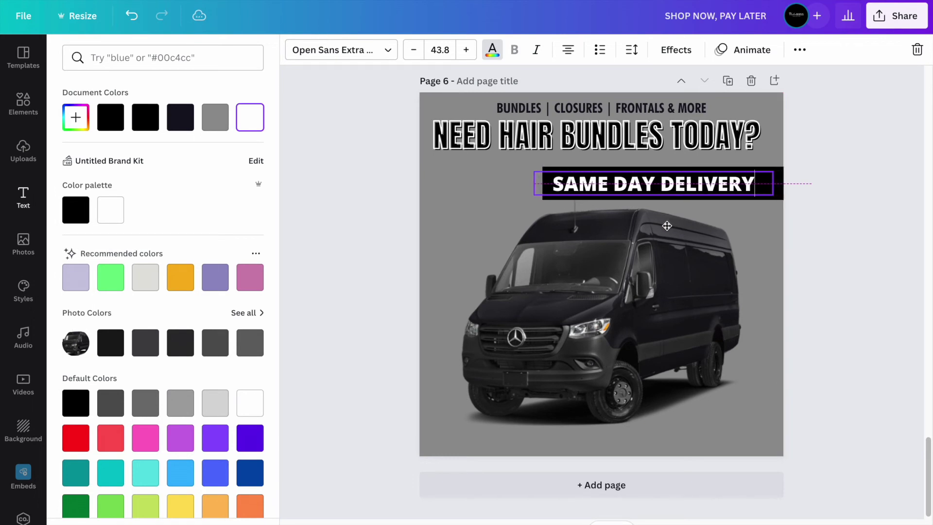
pyautogui.click(841, 271)
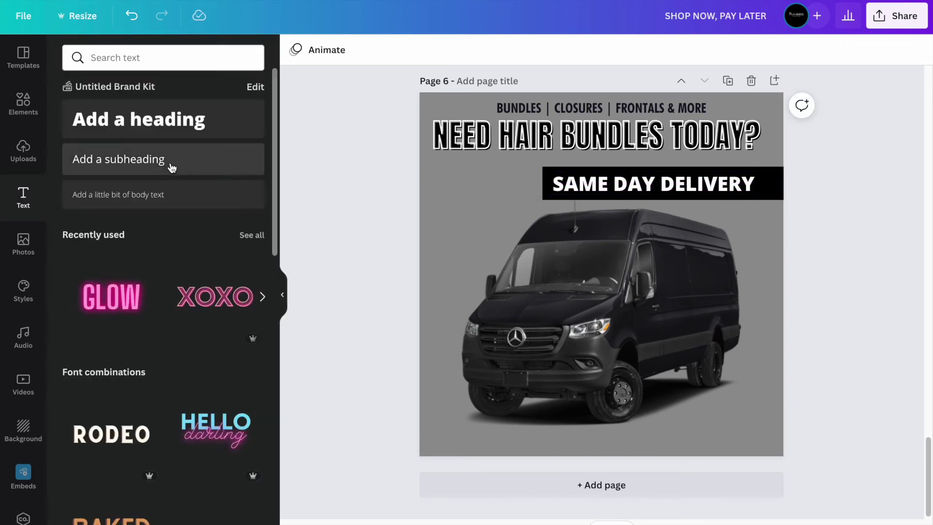
# Add body text reading "10AM-5PM" and set its font to Futura Bold.
pyautogui.click(146, 195)
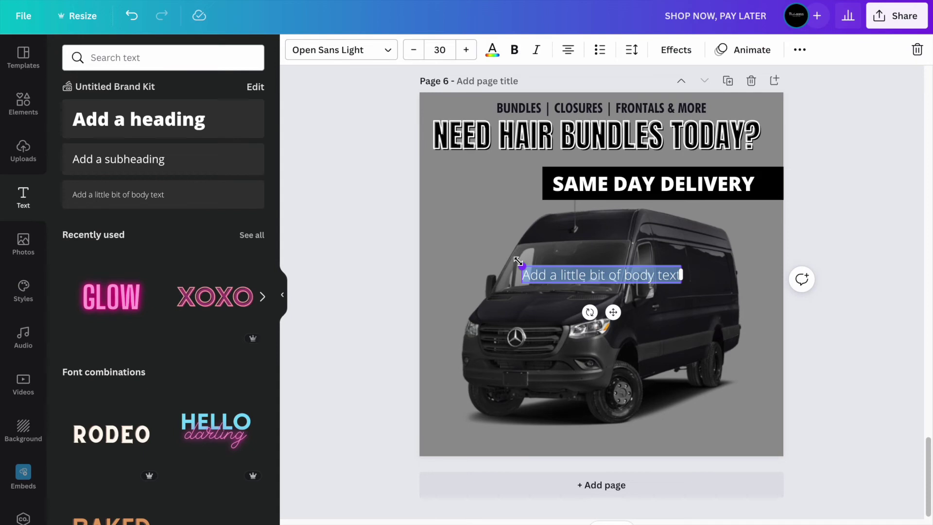
pyautogui.write('10')
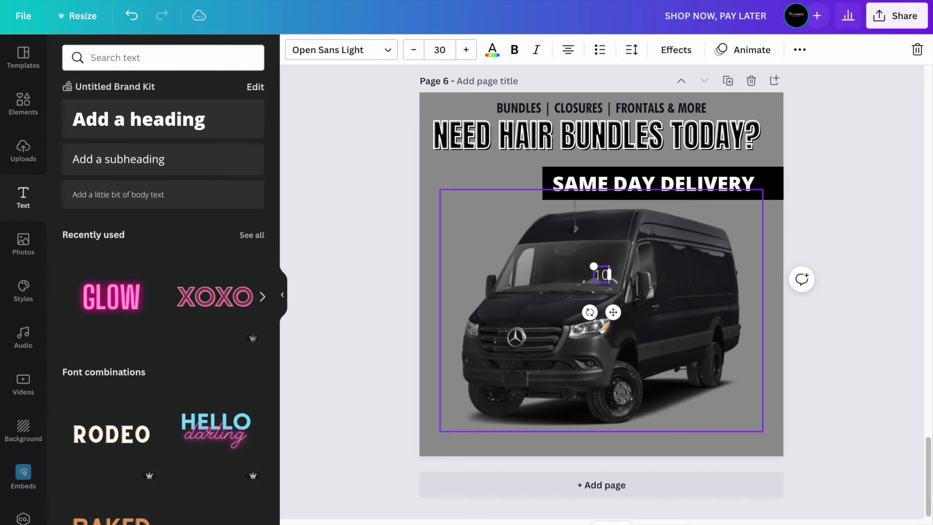
pyautogui.write('AM-5PM')
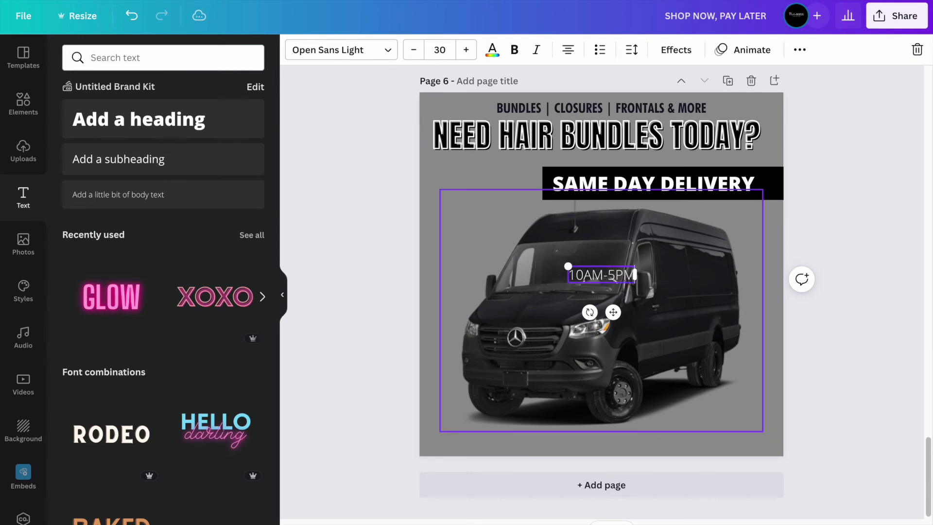
pyautogui.click(326, 48)
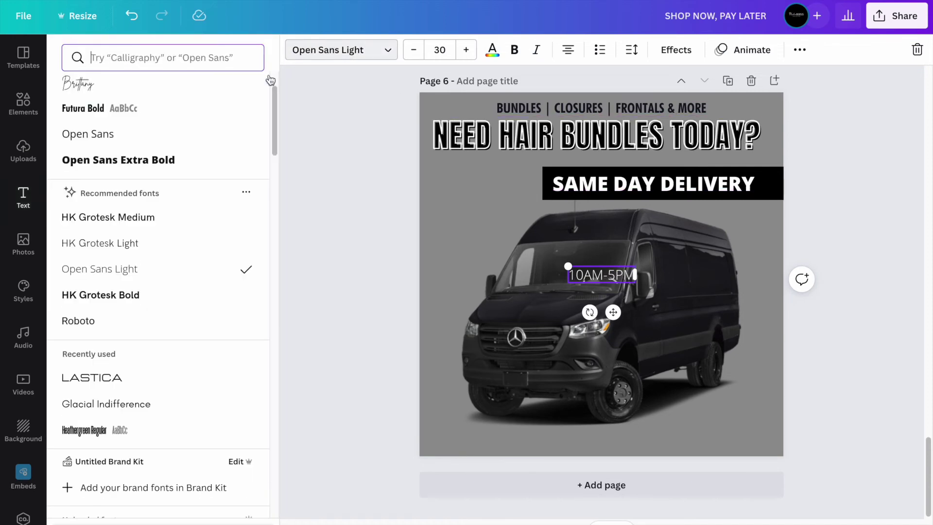
pyautogui.click(137, 111)
# Shrink the 10AM-5PM text to size 20.2 at the black bar's right end and shift SAME DAY DELIVERY left to make room.
pyautogui.moveTo(606, 315); pyautogui.dragTo(750, 249)
pyautogui.moveTo(718, 199); pyautogui.dragTo(737, 206)
pyautogui.moveTo(768, 247); pyautogui.dragTo(778, 221)
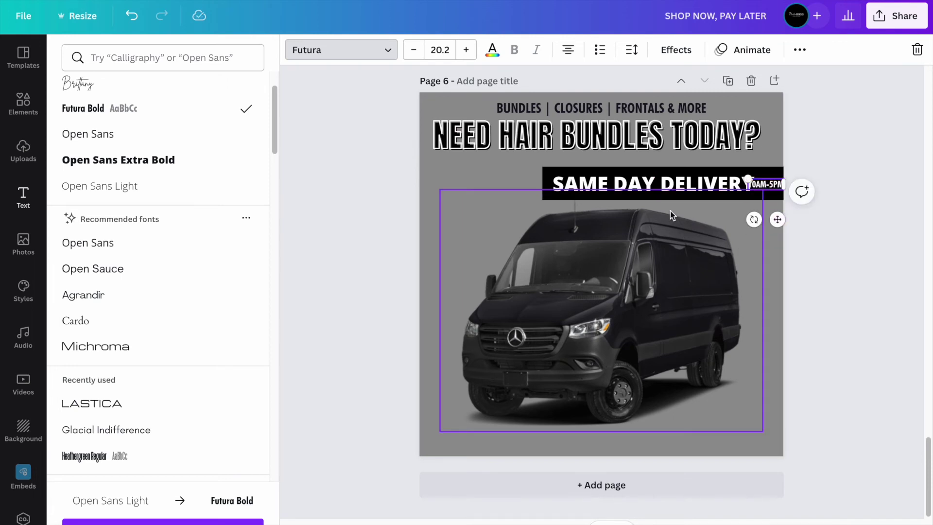
pyautogui.moveTo(673, 186); pyautogui.dragTo(662, 181)
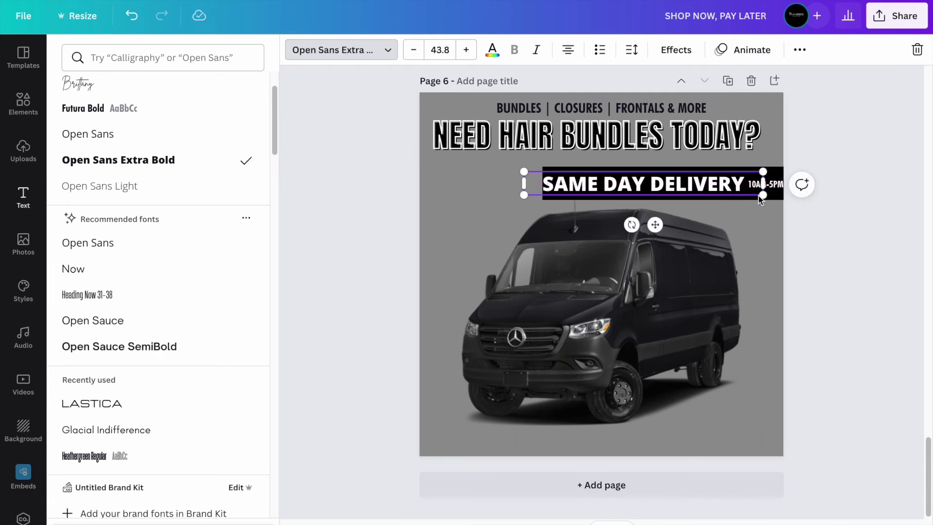
# Shrink the SAME DAY DELIVERY text to size 41.1 and nudge the 10AM-5PM text left, clear of the bar's edge.
pyautogui.moveTo(761, 196); pyautogui.dragTo(752, 195)
pyautogui.click(643, 190)
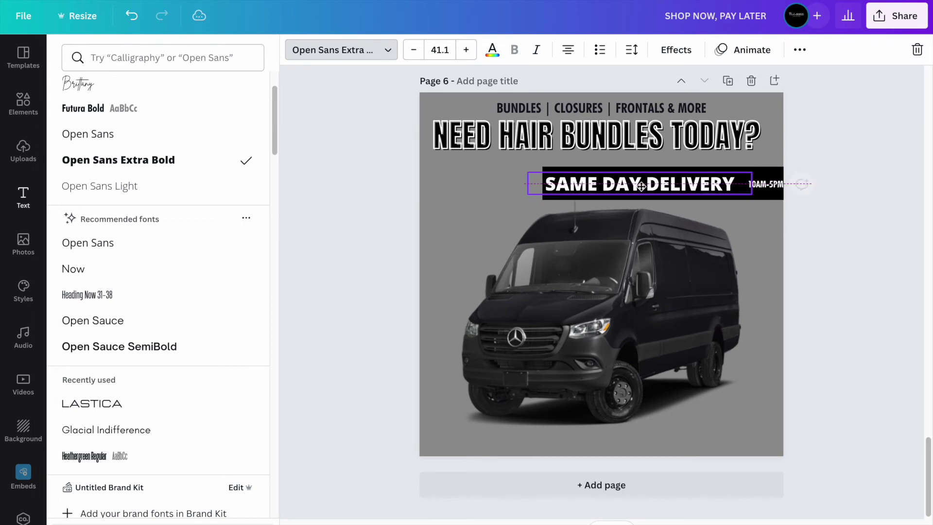
pyautogui.click(767, 189)
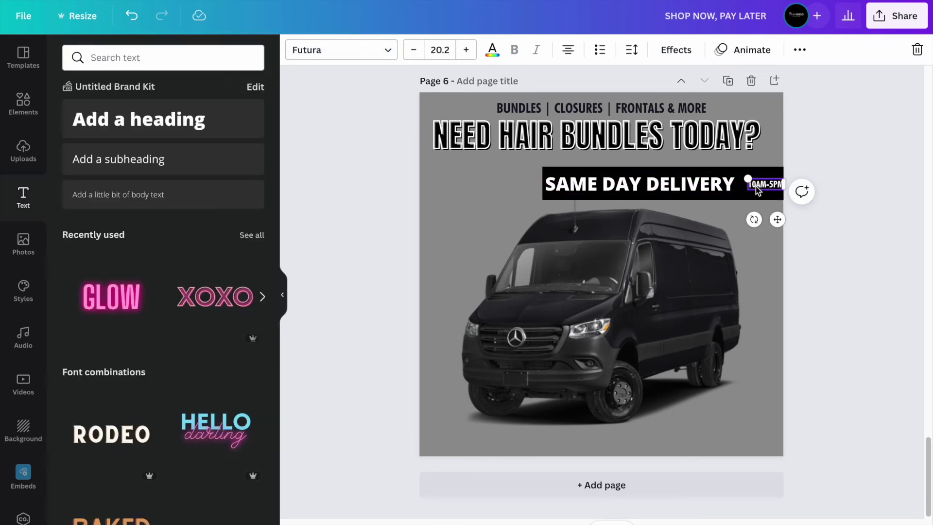
pyautogui.press('Left')
pyautogui.press('Left')
pyautogui.press('Left')
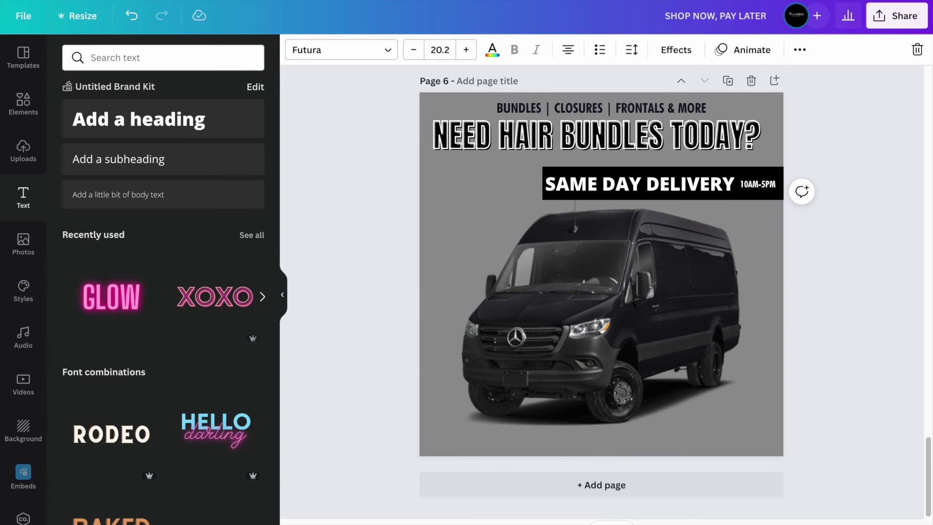
pyautogui.click(851, 297)
# Add a circle shape, shrink it slightly and place it below the headline, left of the black bar.
pyautogui.click(22, 108)
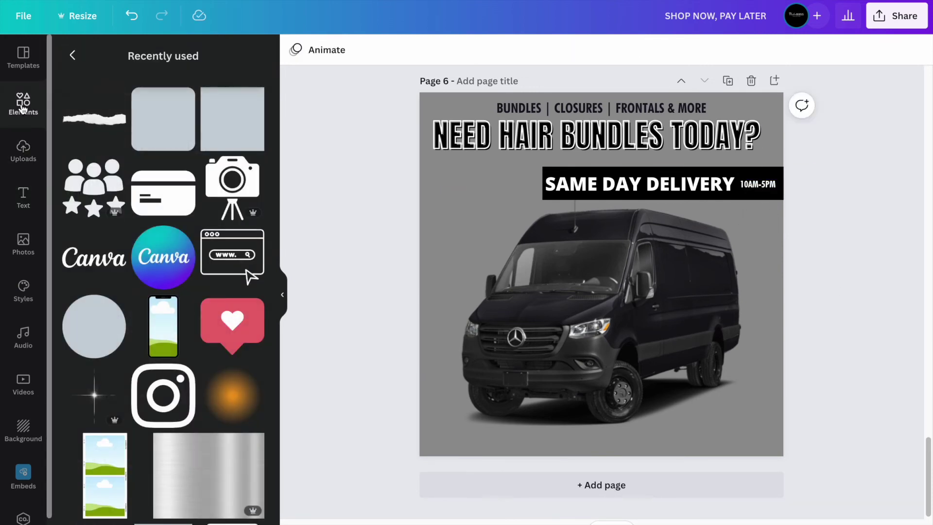
pyautogui.click(96, 323)
pyautogui.click(604, 312)
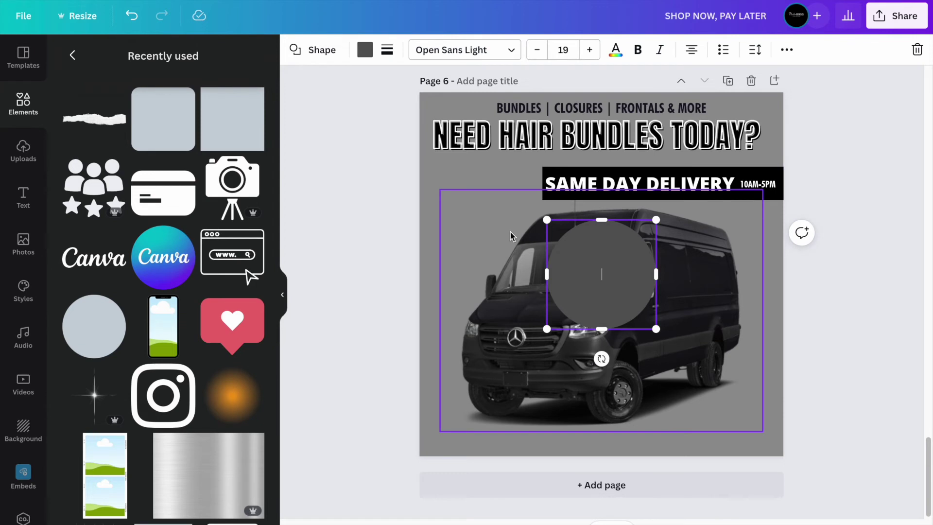
pyautogui.moveTo(635, 277); pyautogui.dragTo(493, 221)
pyautogui.moveTo(529, 273); pyautogui.dragTo(514, 260)
pyautogui.moveTo(479, 231); pyautogui.dragTo(492, 226)
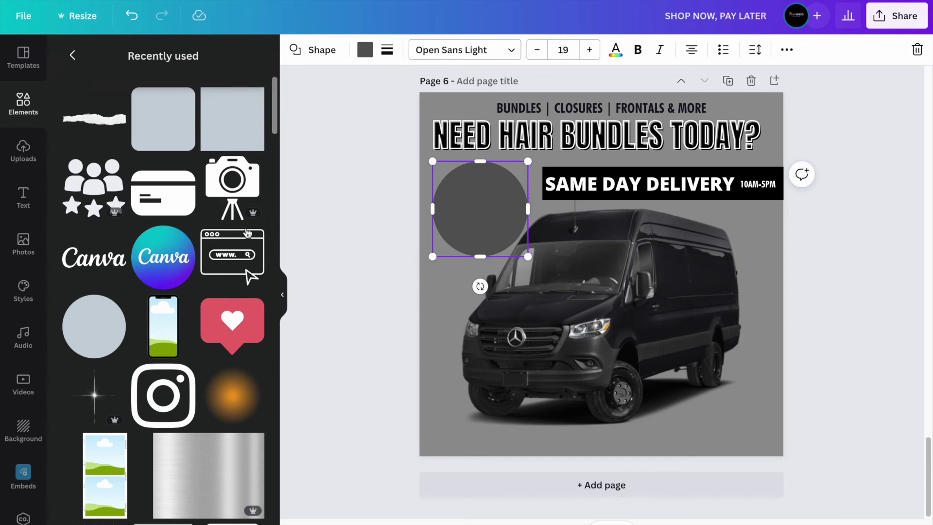
# Fill the circle with white and give it a solid black border of weight 11.
pyautogui.click(364, 50)
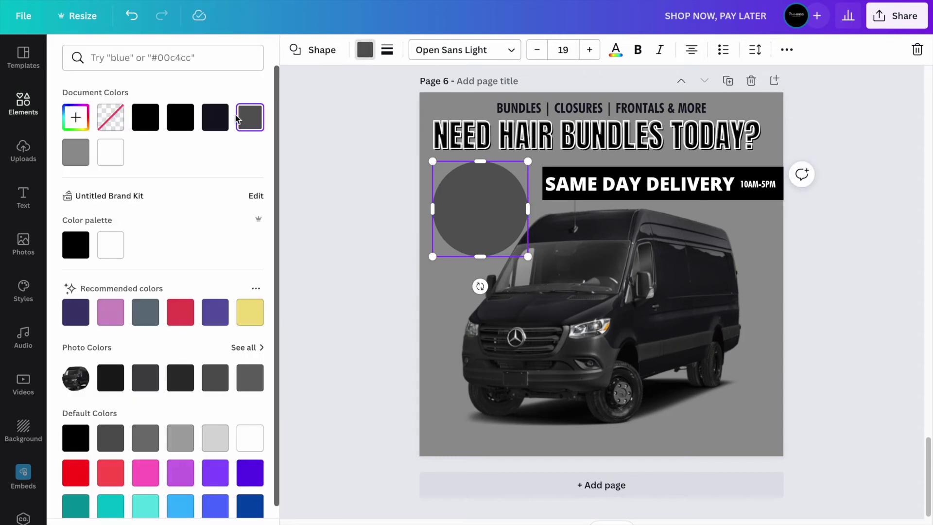
pyautogui.click(121, 154)
pyautogui.click(310, 188)
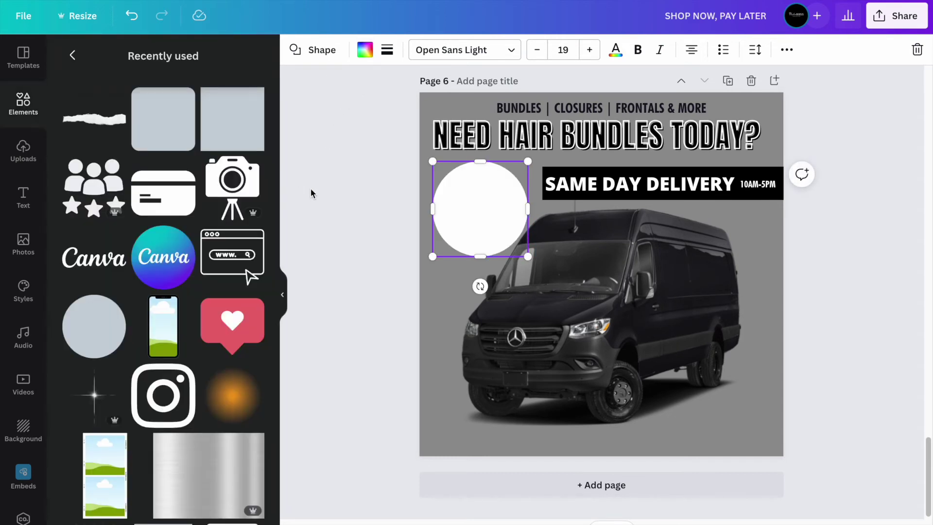
pyautogui.click(388, 50)
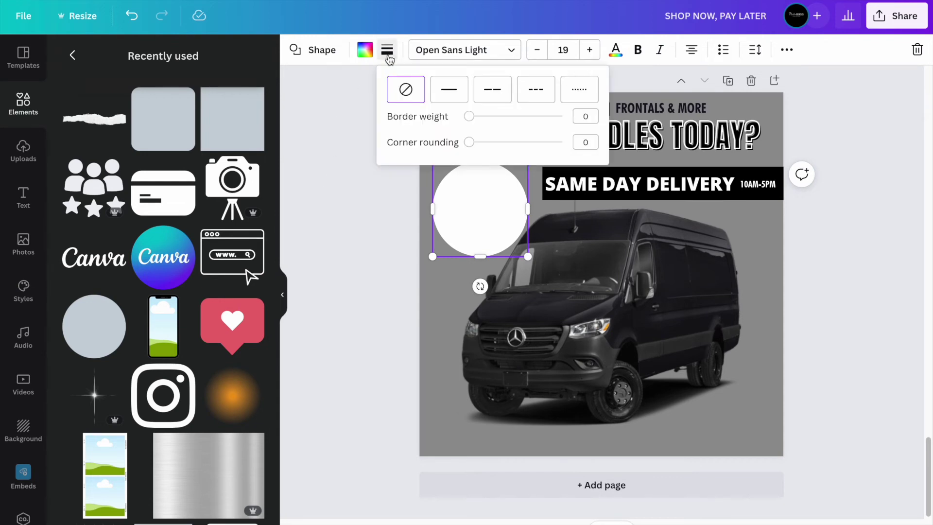
pyautogui.moveTo(469, 121); pyautogui.dragTo(481, 120)
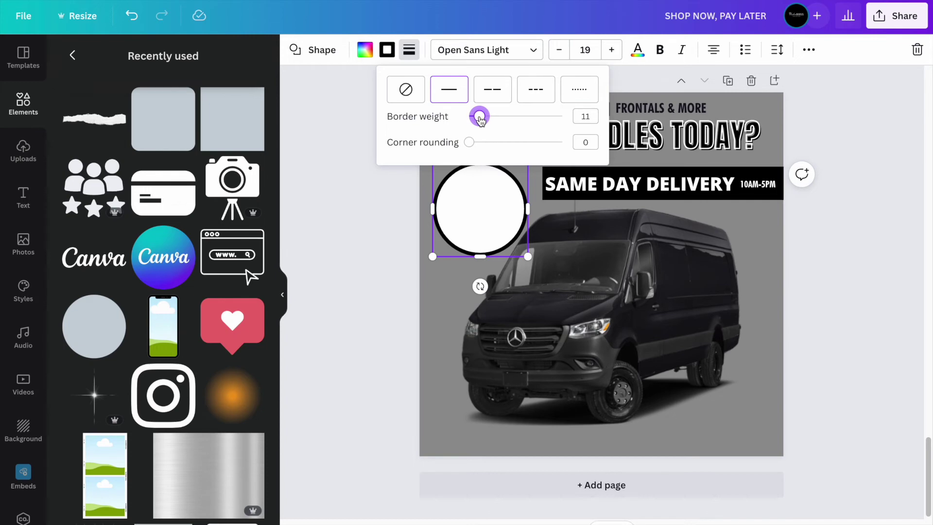
pyautogui.click(350, 198)
pyautogui.click(351, 197)
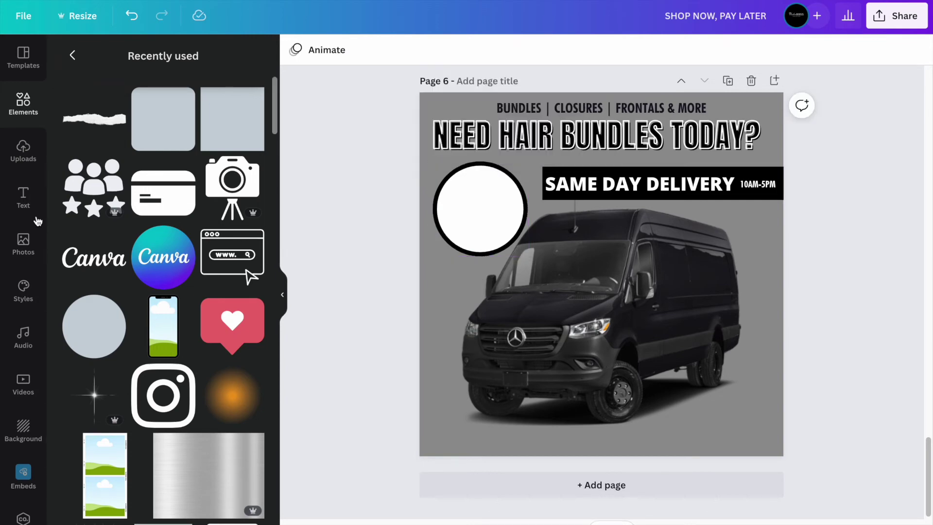
# Add a heading reading "TEXT" and shrink it to size 52.1 in the upper half of the white circle.
pyautogui.click(27, 199)
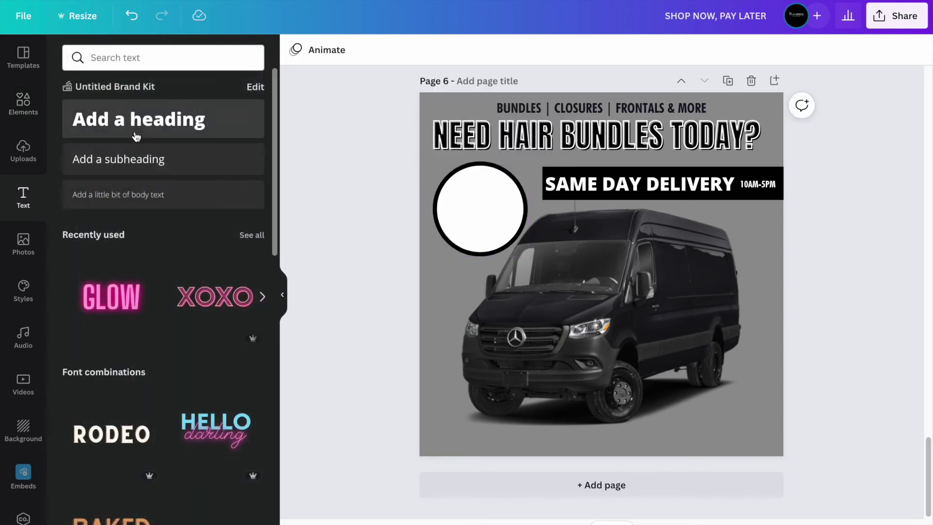
pyautogui.click(133, 130)
pyautogui.write('TEXT')
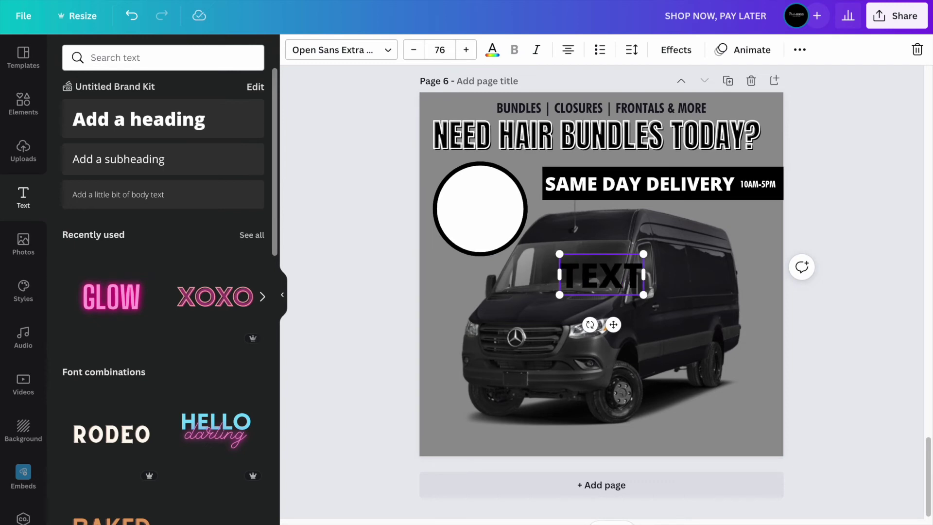
pyautogui.moveTo(614, 323); pyautogui.dragTo(494, 255)
pyautogui.moveTo(438, 184); pyautogui.dragTo(466, 196)
pyautogui.moveTo(492, 239); pyautogui.dragTo(482, 209)
pyautogui.click(483, 222)
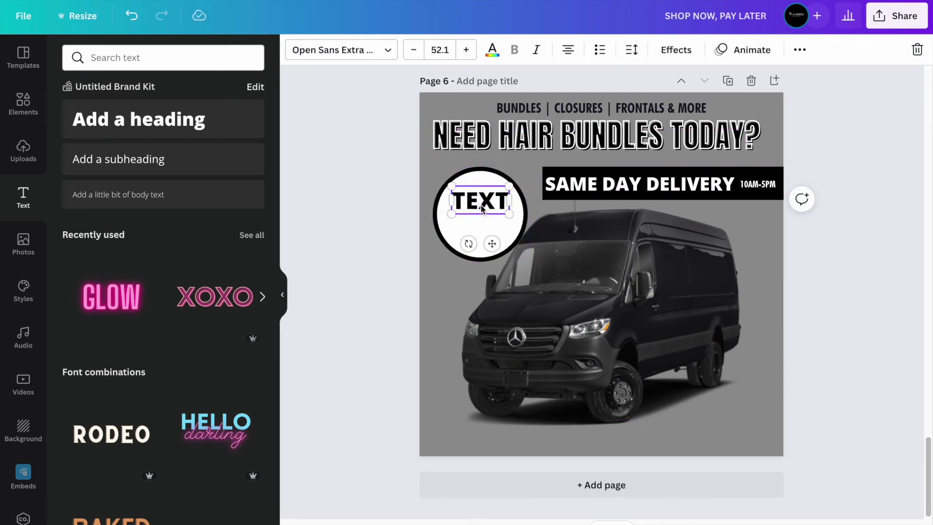
# Add a subheading with the phone number, shrink it to size 38.9 and color it with the dark navy document color.
pyautogui.click(392, 194)
pyautogui.click(118, 159)
pyautogui.write('123-456-789')
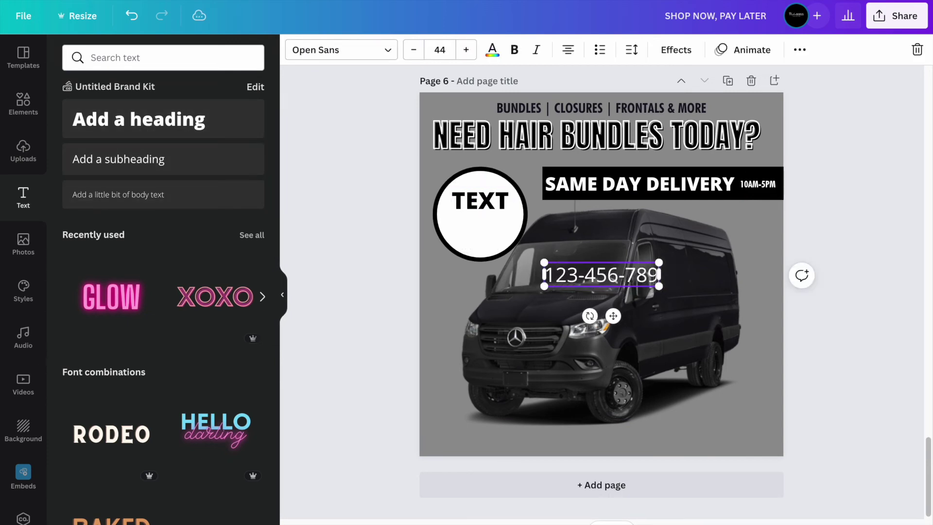
pyautogui.moveTo(544, 262); pyautogui.dragTo(558, 265)
pyautogui.click(492, 50)
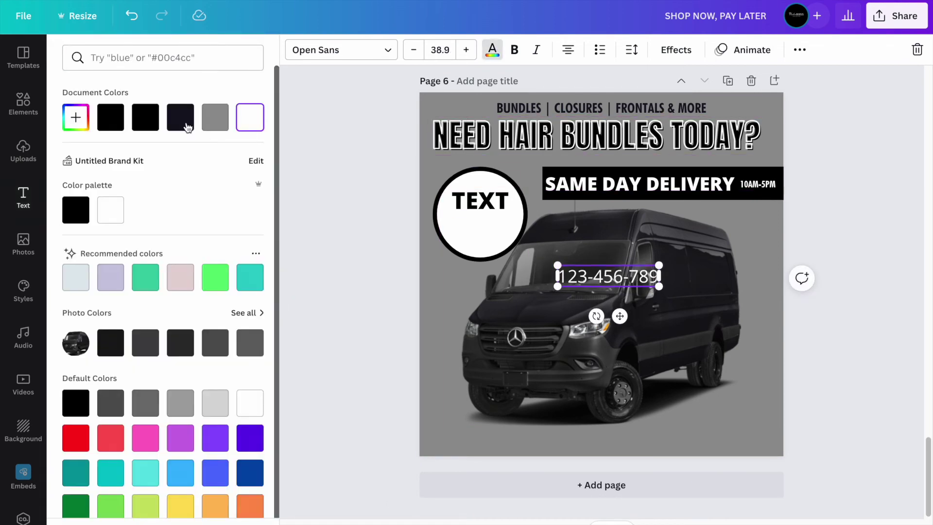
pyautogui.click(180, 117)
# Shrink the phone number to size 29.6, set it in Futura Bold and place it under TEXT inside the circle.
pyautogui.moveTo(619, 316); pyautogui.dragTo(502, 263)
pyautogui.moveTo(436, 204); pyautogui.dragTo(464, 217)
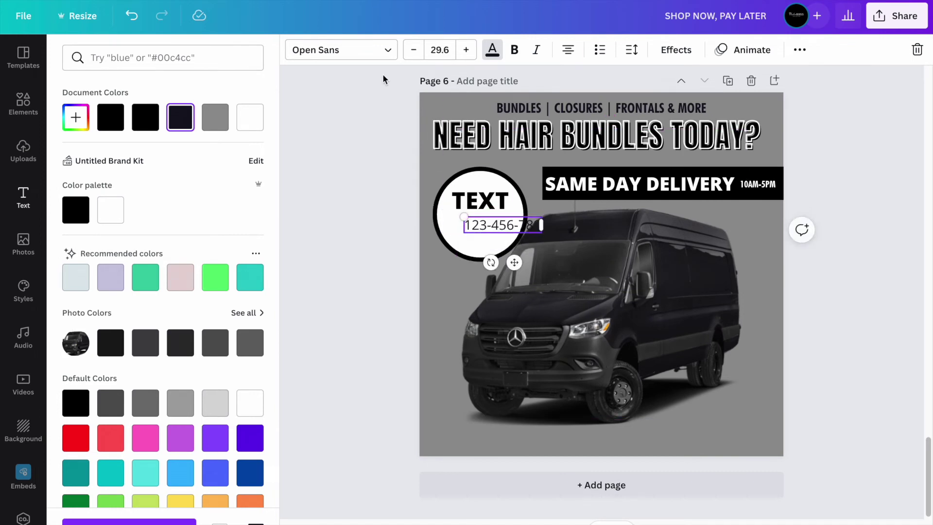
pyautogui.click(360, 54)
pyautogui.click(150, 113)
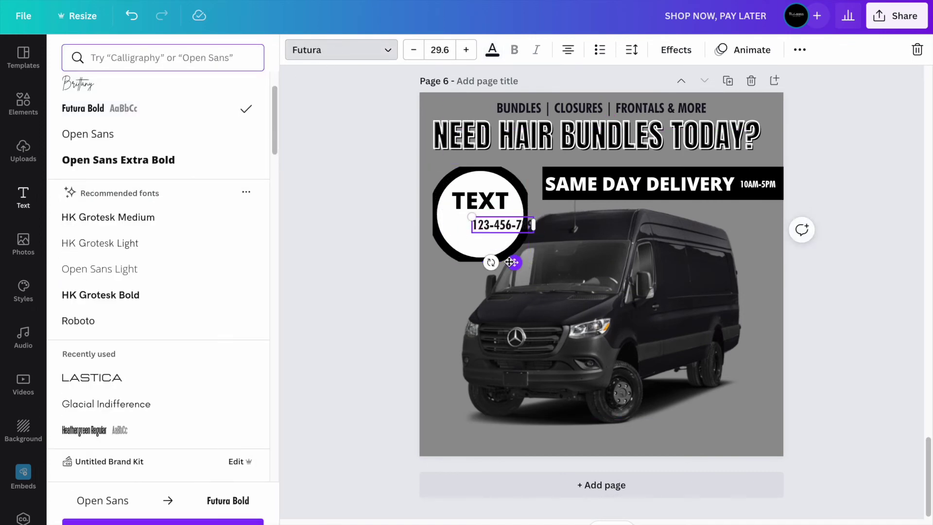
pyautogui.moveTo(514, 263); pyautogui.dragTo(493, 260)
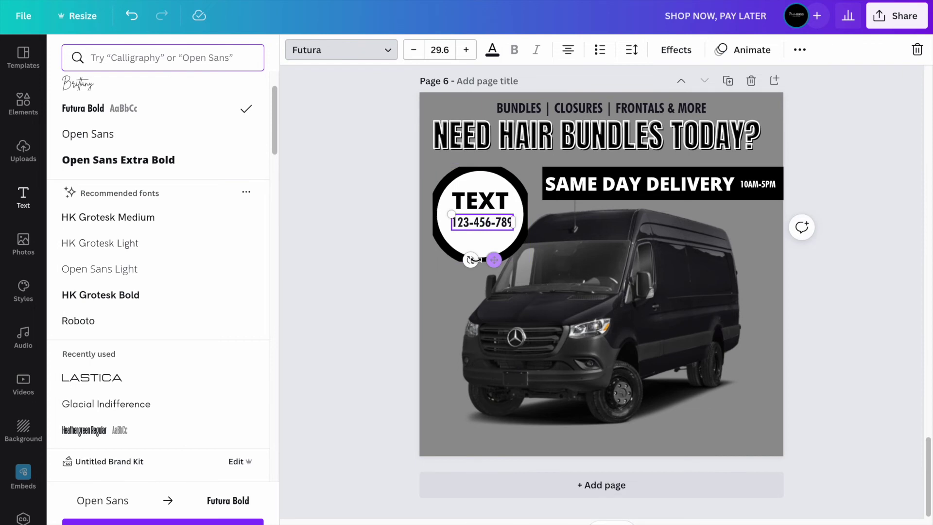
# Enlarge the white circle slightly around the TEXT heading and phone number, then deselect it.
pyautogui.click(451, 245)
pyautogui.moveTo(433, 168); pyautogui.dragTo(430, 164)
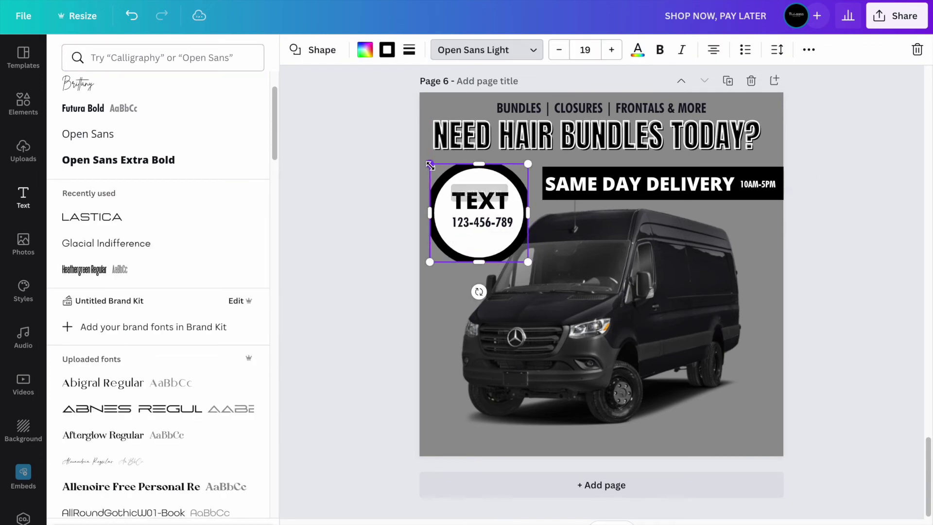
pyautogui.moveTo(431, 213); pyautogui.dragTo(430, 213)
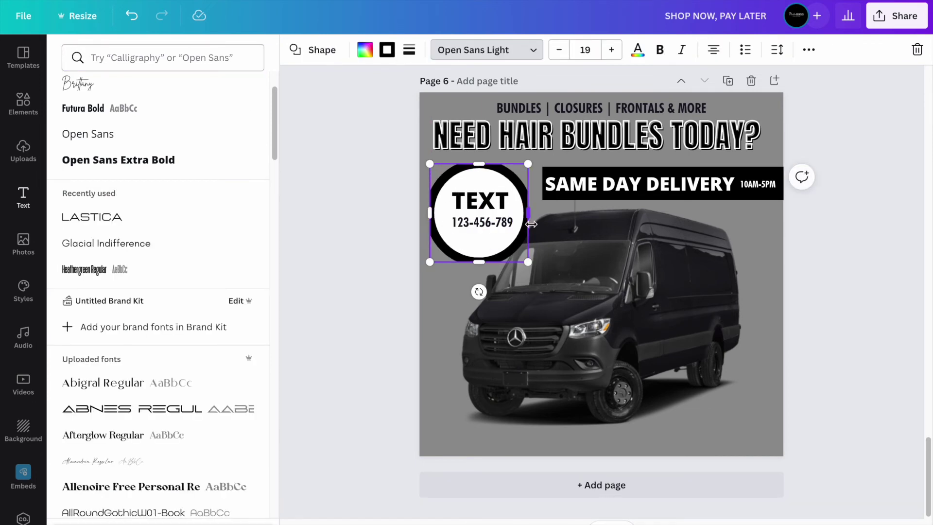
pyautogui.moveTo(480, 164); pyautogui.dragTo(481, 166)
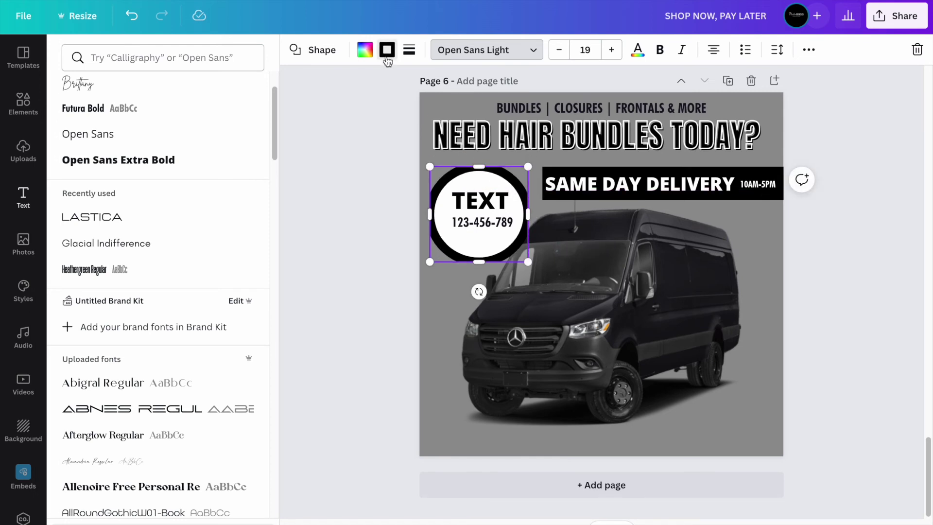
pyautogui.click(387, 52)
pyautogui.click(362, 209)
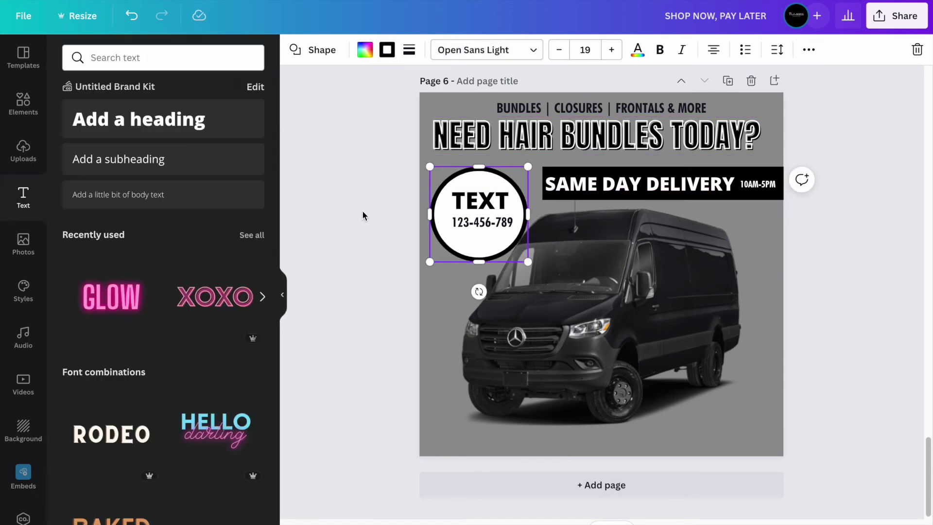
pyautogui.click(362, 209)
# Try aligning the phone number text to the page's center, and return it to the circle.
pyautogui.click(480, 219)
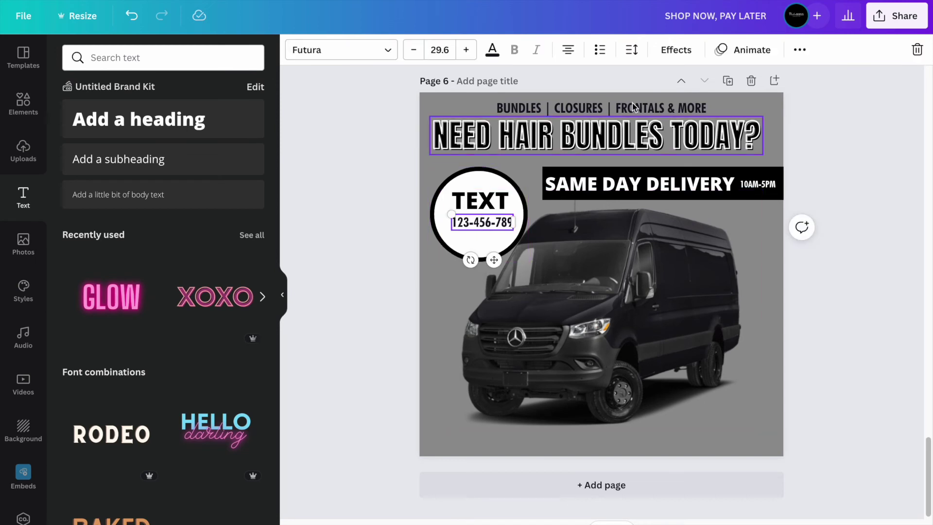
pyautogui.click(800, 49)
pyautogui.click(650, 81)
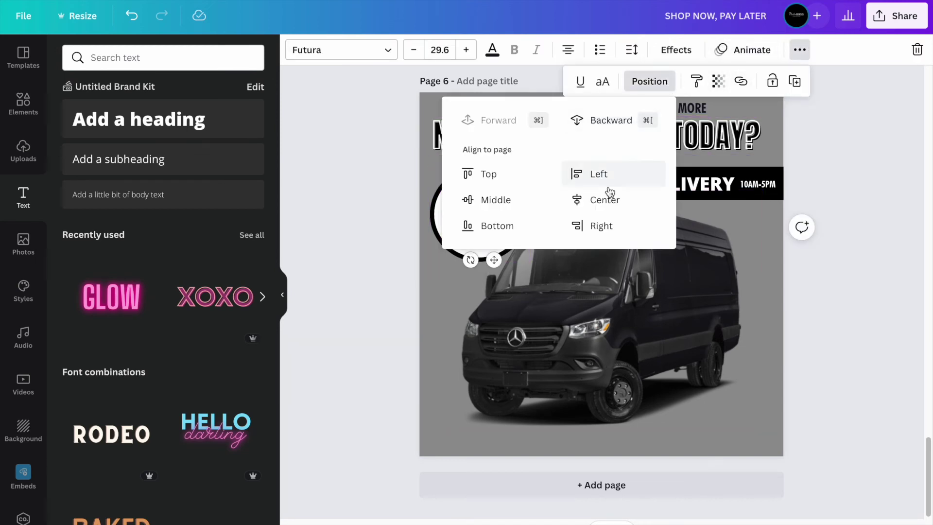
pyautogui.click(604, 198)
pyautogui.press('Escape')
pyautogui.moveTo(613, 260); pyautogui.dragTo(494, 260)
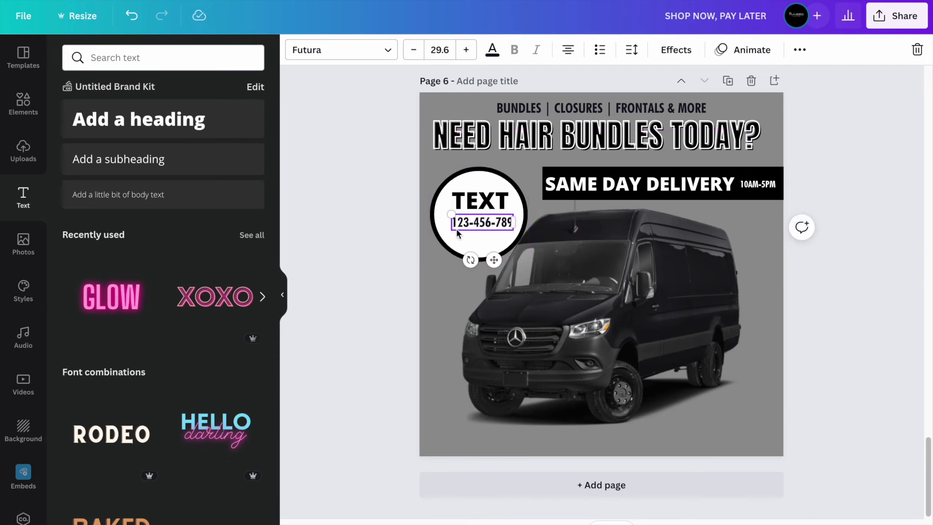
# Enlarge the phone number to size 33.7 and adjust it and the TEXT heading to sit centered in the circle.
pyautogui.moveTo(450, 210); pyautogui.dragTo(442, 213)
pyautogui.click(481, 197)
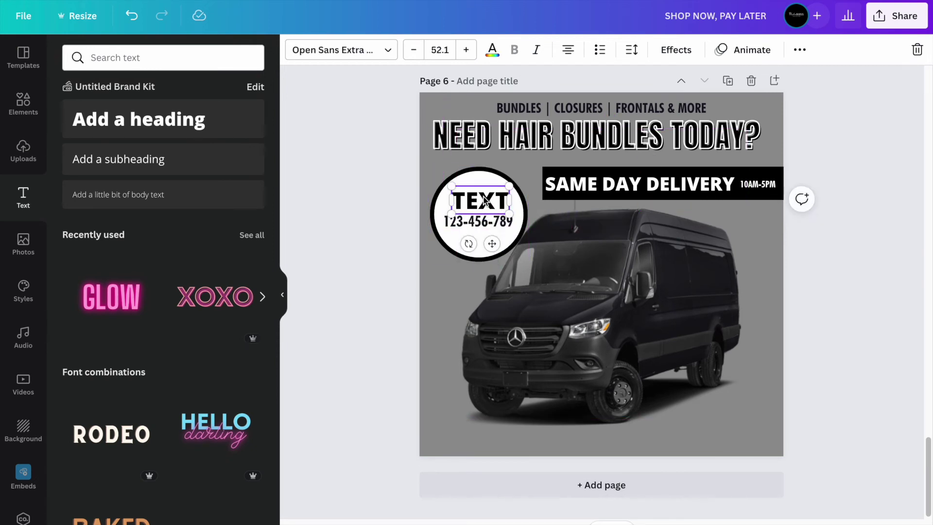
pyautogui.click(351, 224)
pyautogui.click(478, 221)
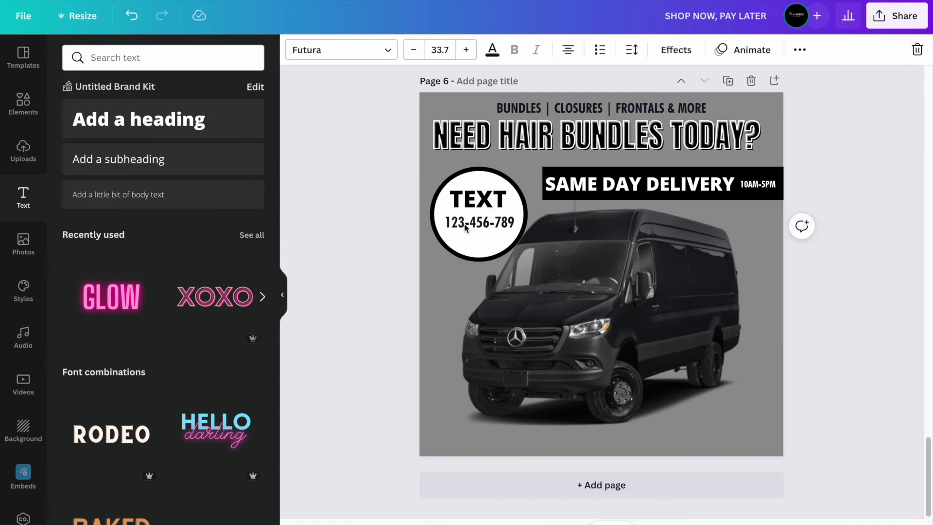
pyautogui.moveTo(465, 223); pyautogui.dragTo(466, 223)
pyautogui.click(334, 228)
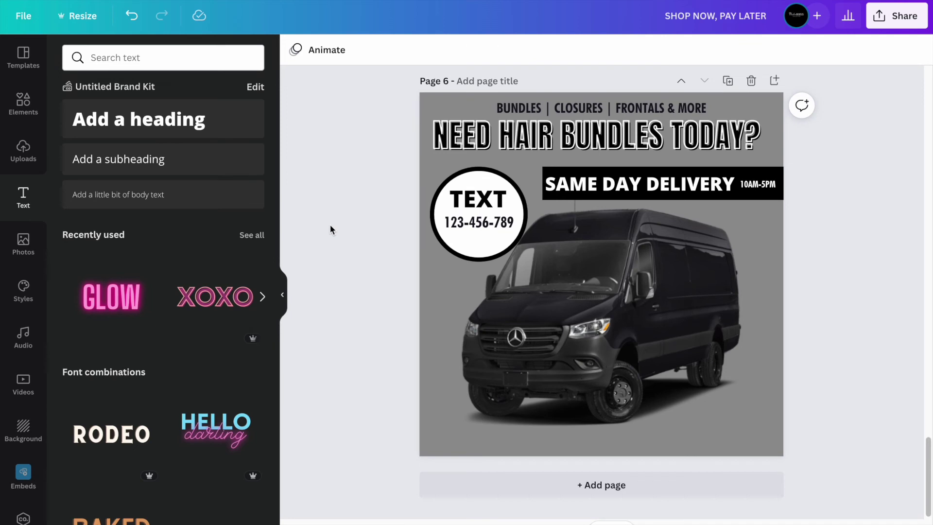
# Add a subheading reading "YOURLOGO", shrink it and place it on the van's side panel.
pyautogui.click(148, 168)
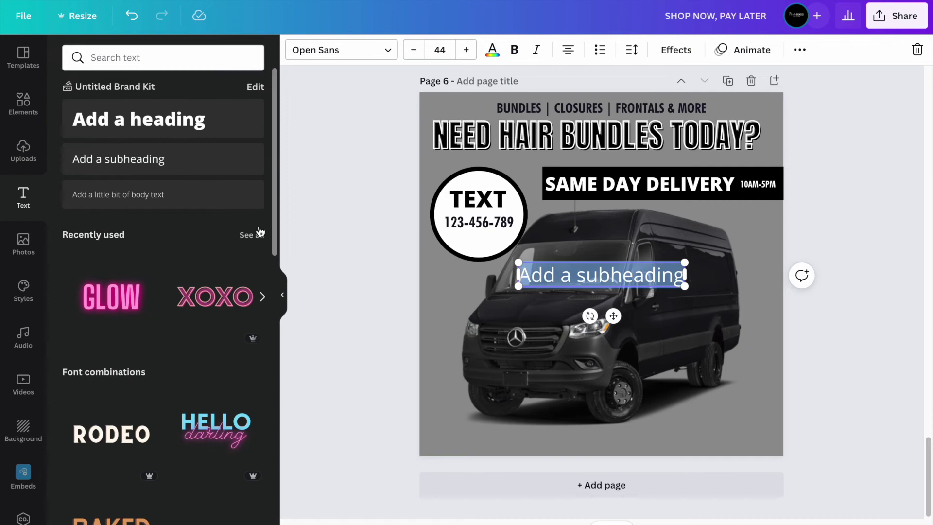
pyautogui.write('YOURLGOO')
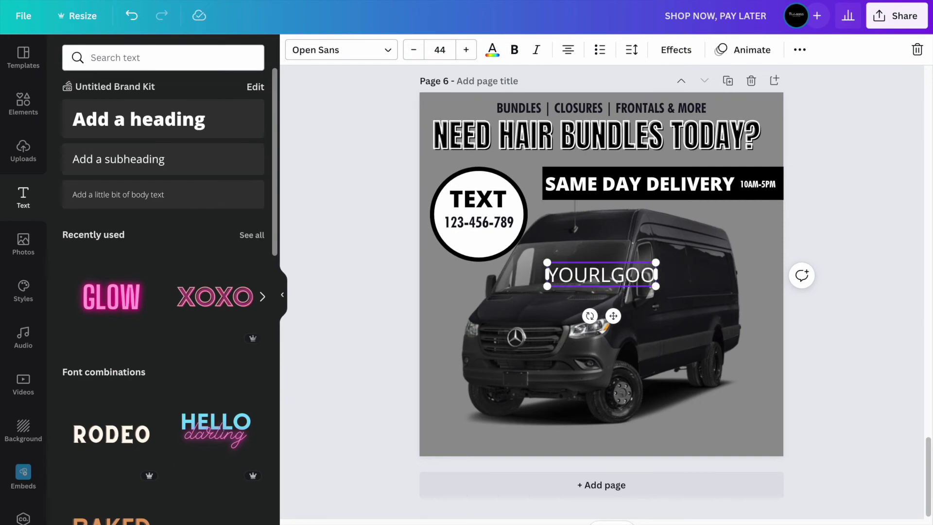
pyautogui.press('BackSpace')
pyautogui.press('BackSpace')
pyautogui.press('BackSpace')
pyautogui.write('OGO')
pyautogui.moveTo(613, 316); pyautogui.dragTo(703, 315)
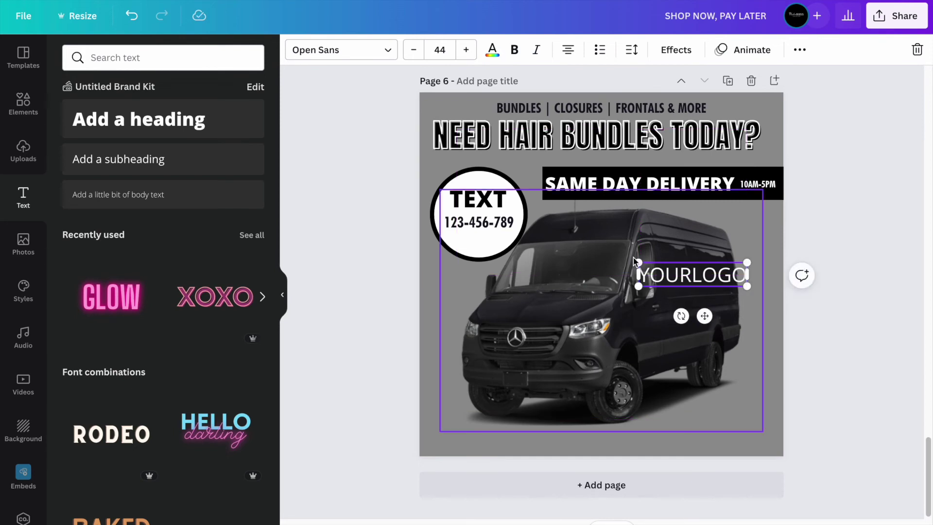
pyautogui.moveTo(717, 319); pyautogui.dragTo(703, 315)
pyautogui.click(826, 333)
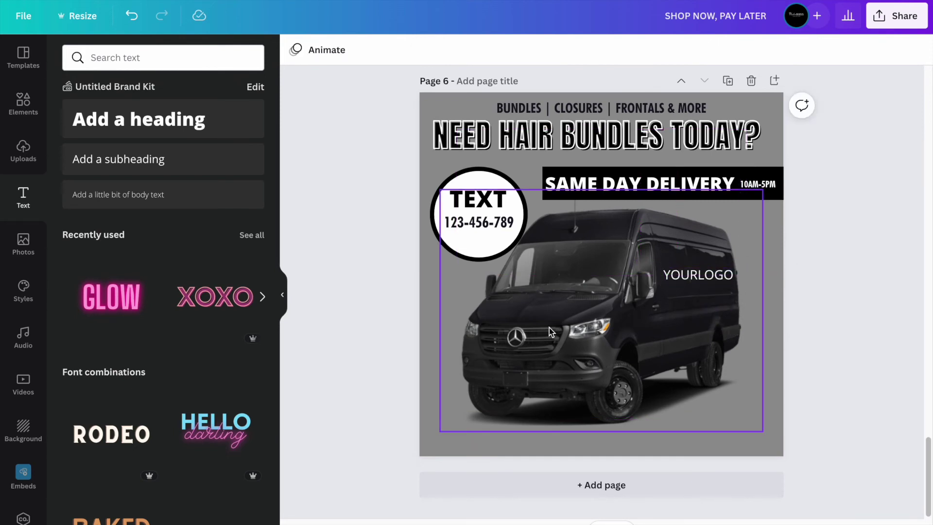
# Add a dark grey rectangle and stretch it into a thin full-width strip along the page's bottom edge.
pyautogui.click(23, 102)
pyautogui.click(232, 119)
pyautogui.moveTo(599, 225); pyautogui.dragTo(598, 310)
pyautogui.moveTo(656, 319); pyautogui.dragTo(790, 319)
pyautogui.moveTo(680, 359); pyautogui.dragTo(540, 486)
pyautogui.moveTo(651, 448); pyautogui.dragTo(818, 445)
pyautogui.click(846, 376)
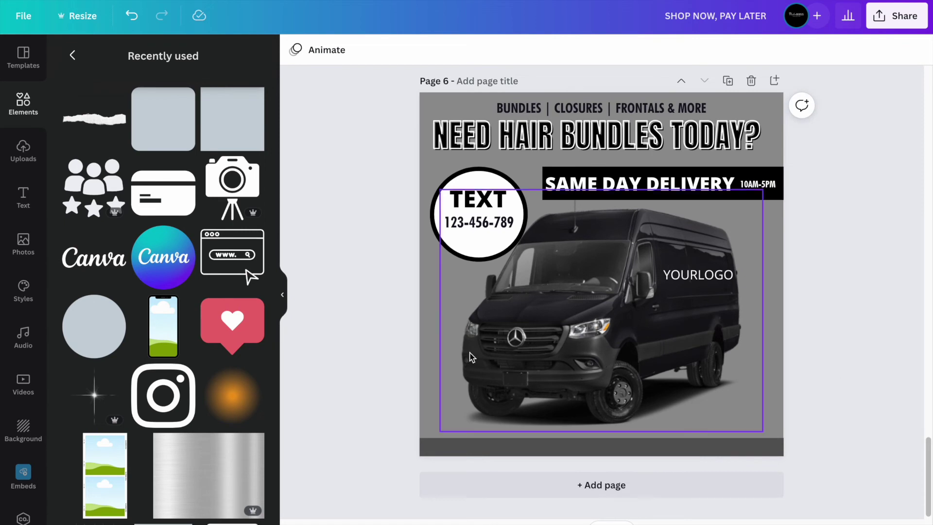
pyautogui.click(34, 200)
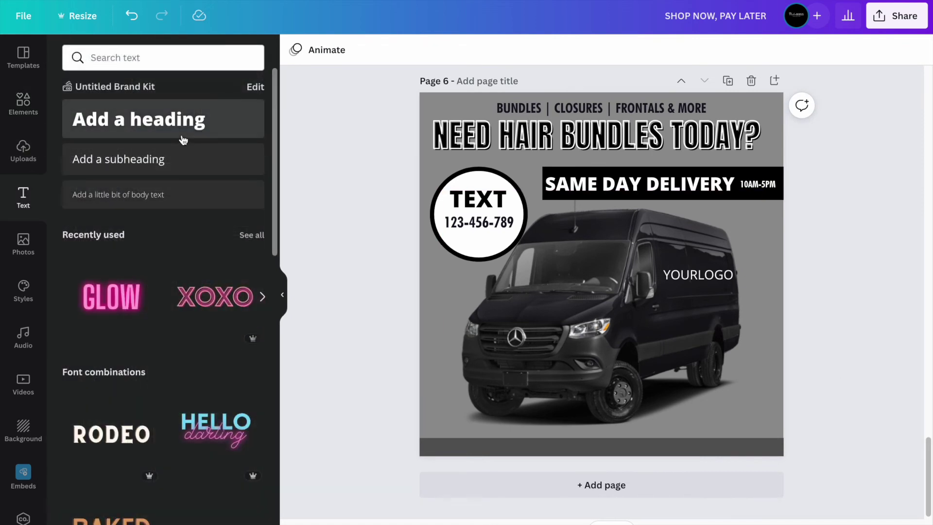
pyautogui.click(183, 139)
pyautogui.write('WWW.')
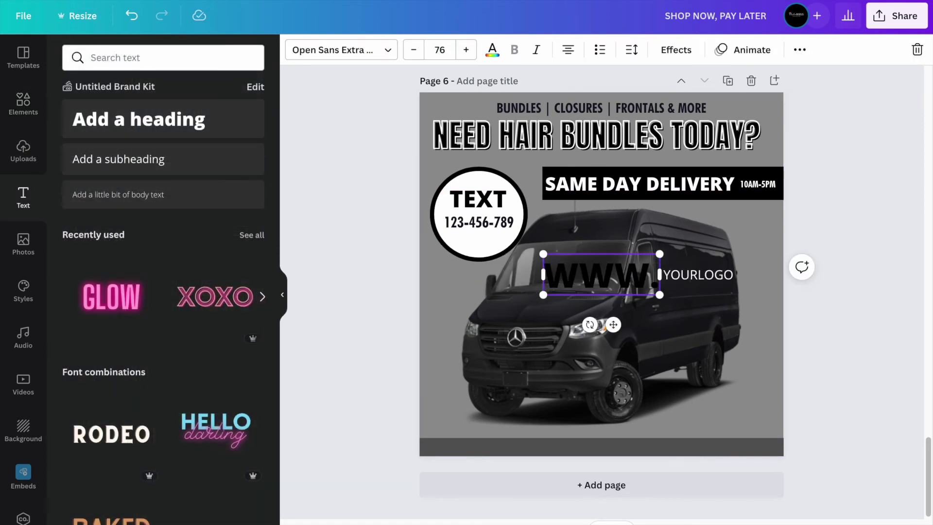
pyautogui.write('YOURWEBSITE.COM')
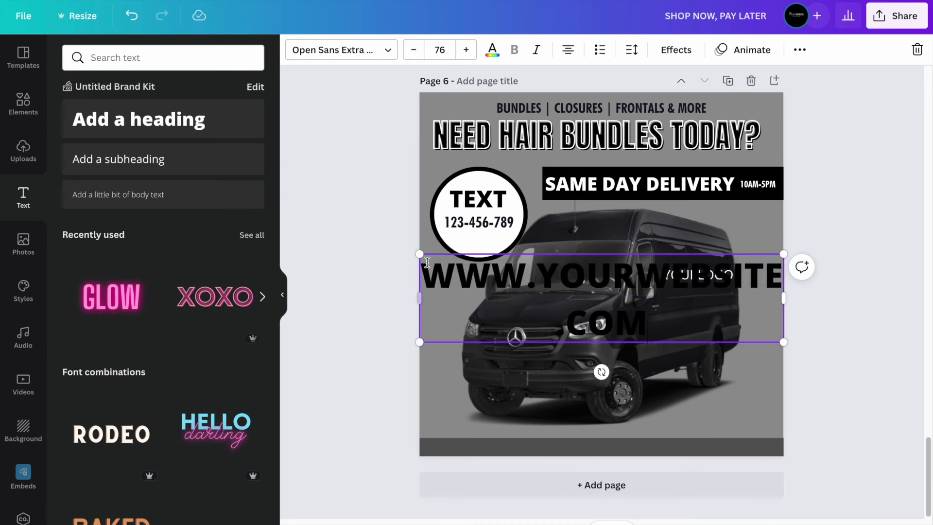
pyautogui.moveTo(419, 254); pyautogui.dragTo(528, 281)
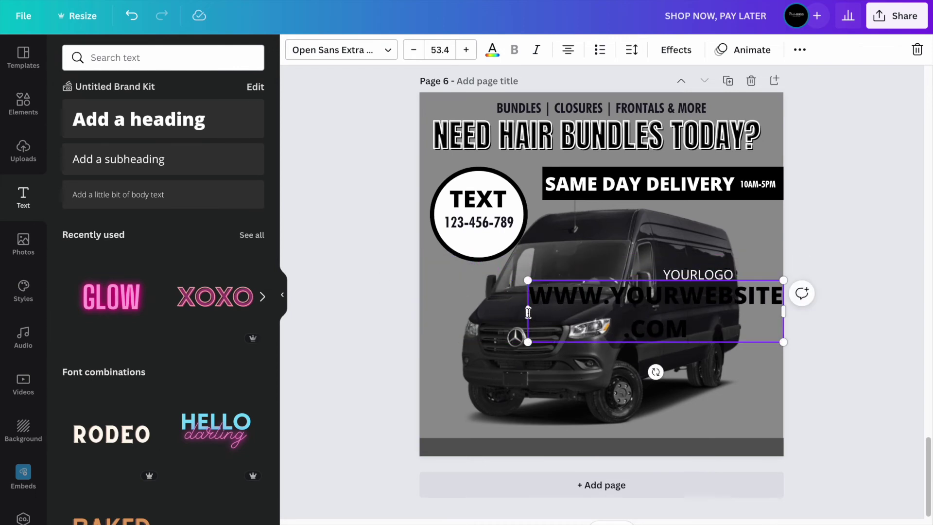
pyautogui.moveTo(502, 315); pyautogui.dragTo(428, 311)
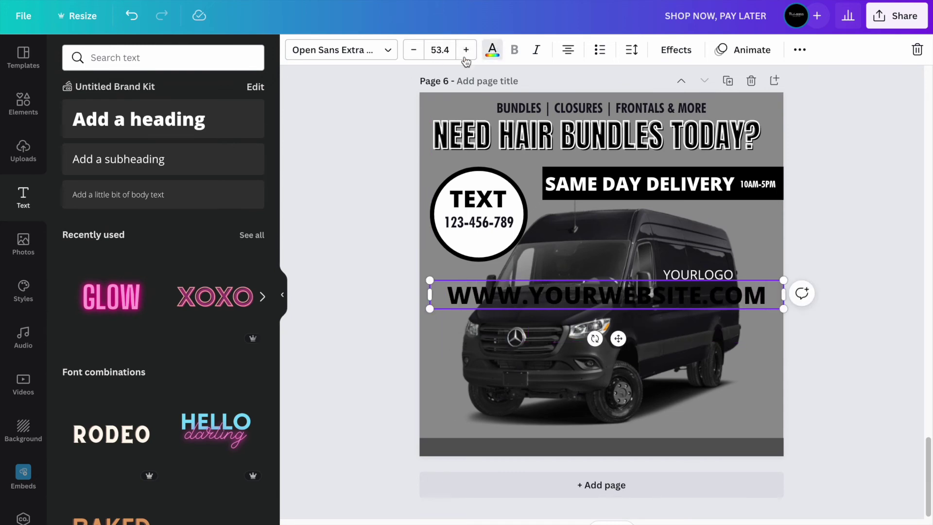
# Colour the website text white and set its font to Futura Bold.
pyautogui.click(492, 49)
pyautogui.click(75, 152)
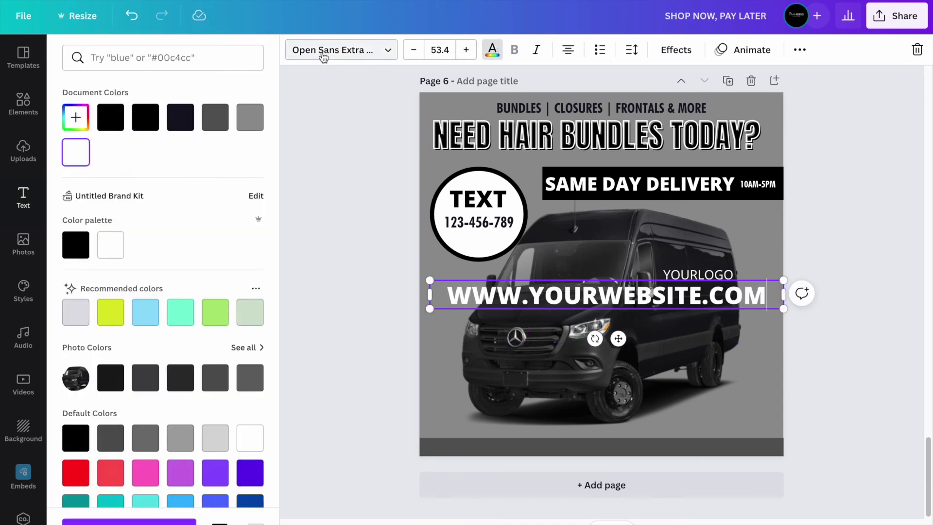
pyautogui.click(341, 49)
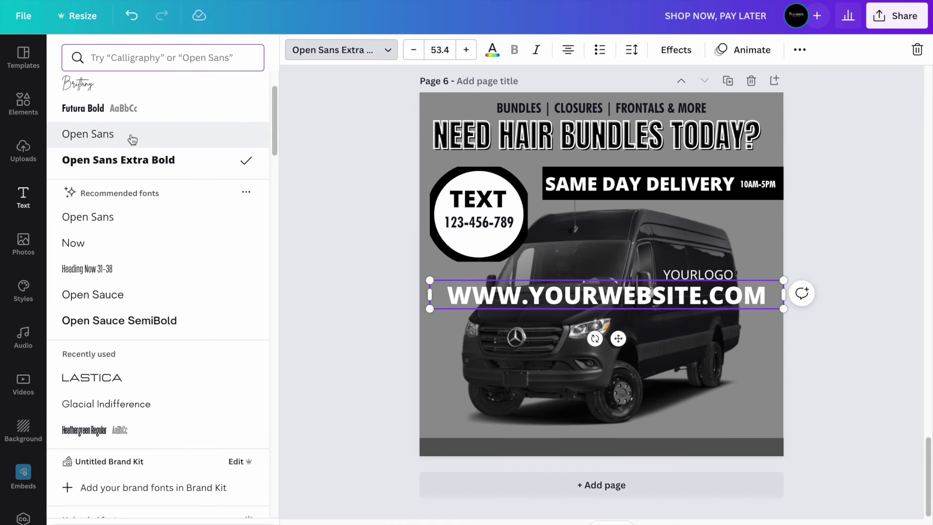
pyautogui.click(129, 110)
# Move the website text onto the page's bottom strip and reduce its size to 43.4.
pyautogui.moveTo(618, 338); pyautogui.dragTo(613, 487)
pyautogui.click(414, 49)
pyautogui.click(414, 49)
pyautogui.click(414, 49)
pyautogui.click(414, 50)
pyautogui.click(414, 50)
pyautogui.click(414, 50)
pyautogui.click(414, 50)
pyautogui.click(414, 49)
pyautogui.click(414, 49)
pyautogui.click(414, 50)
# Set the website text's letter spacing to 232 and lower the text into the footer strip.
pyautogui.click(632, 50)
pyautogui.moveTo(676, 108); pyautogui.dragTo(713, 109)
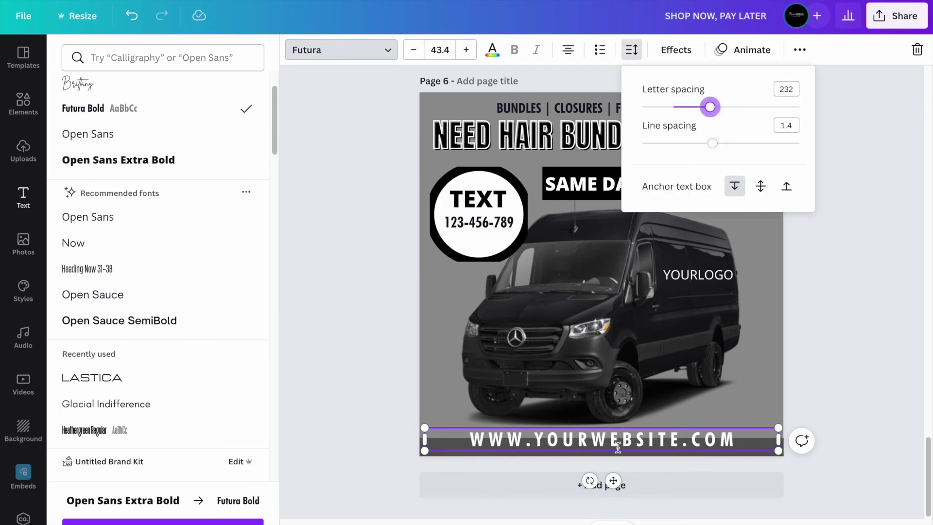
pyautogui.moveTo(613, 481); pyautogui.dragTo(614, 488)
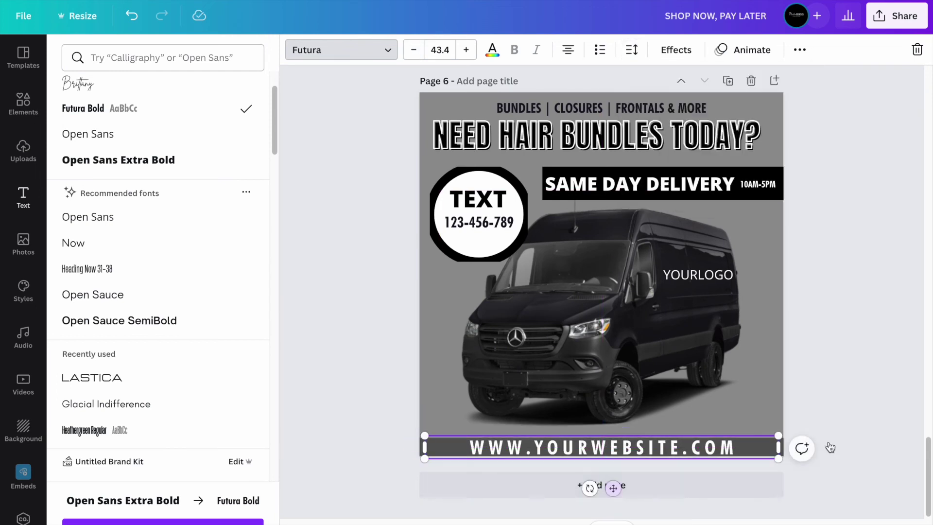
pyautogui.click(883, 416)
# Make the dark grey footer strip slightly taller by raising its upper edge.
pyautogui.click(775, 447)
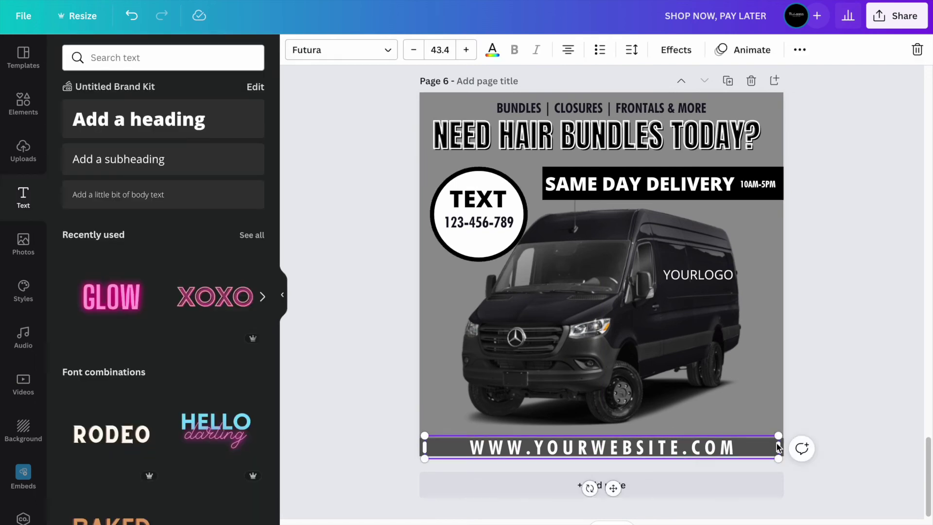
pyautogui.click(793, 432)
pyautogui.click(790, 442)
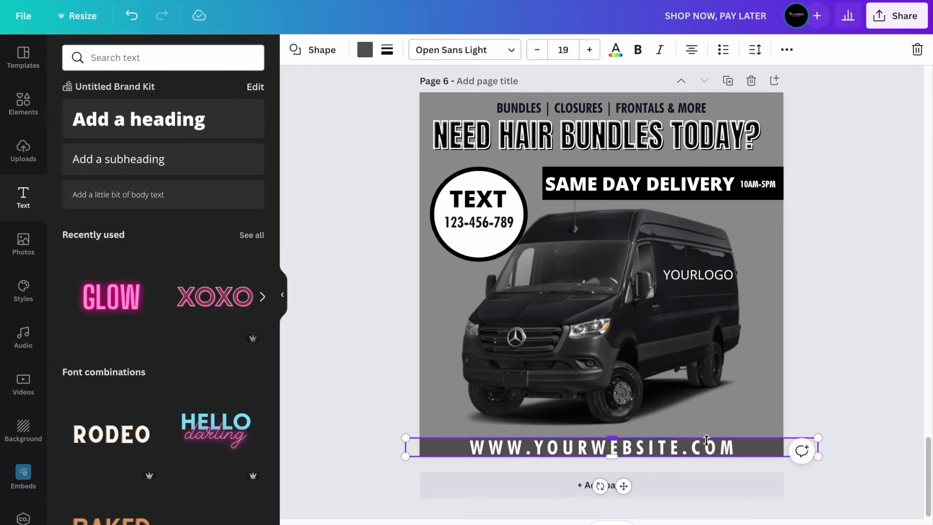
pyautogui.moveTo(615, 437); pyautogui.dragTo(615, 432)
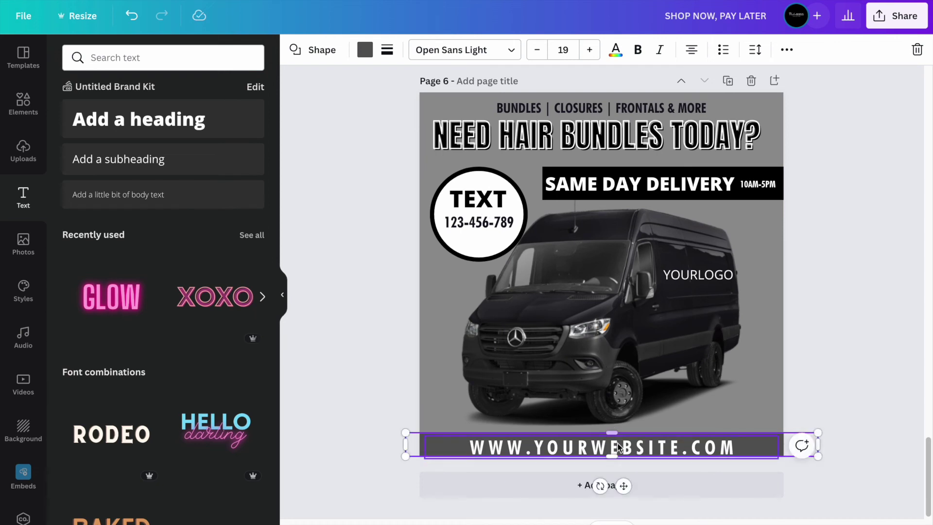
# Nudge the website text slightly up and sideways so it sits centred in the footer strip.
pyautogui.click(614, 446)
pyautogui.press('Right')
pyautogui.press('Right')
pyautogui.press('Right')
pyautogui.press('Right')
pyautogui.press('Right')
pyautogui.press('Up')
pyautogui.press('Up')
pyautogui.press('Up')
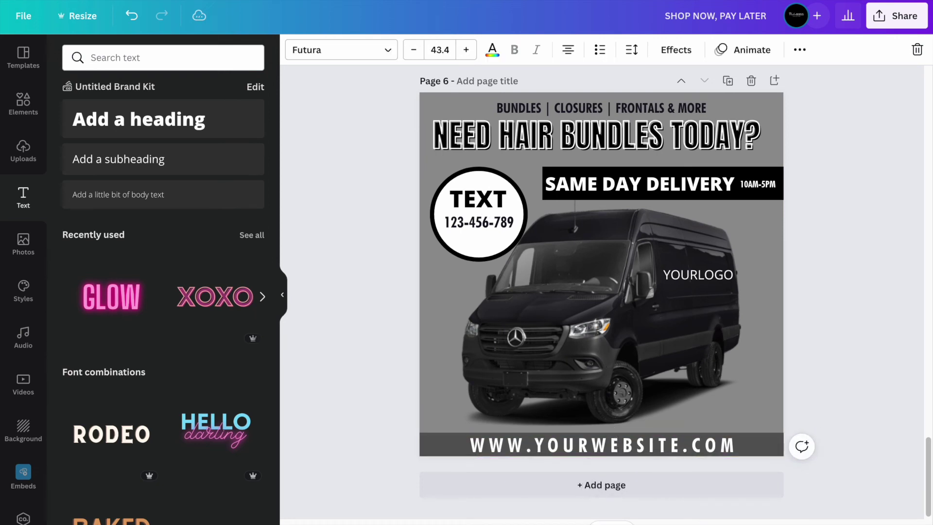
pyautogui.press('Left')
pyautogui.press('Left')
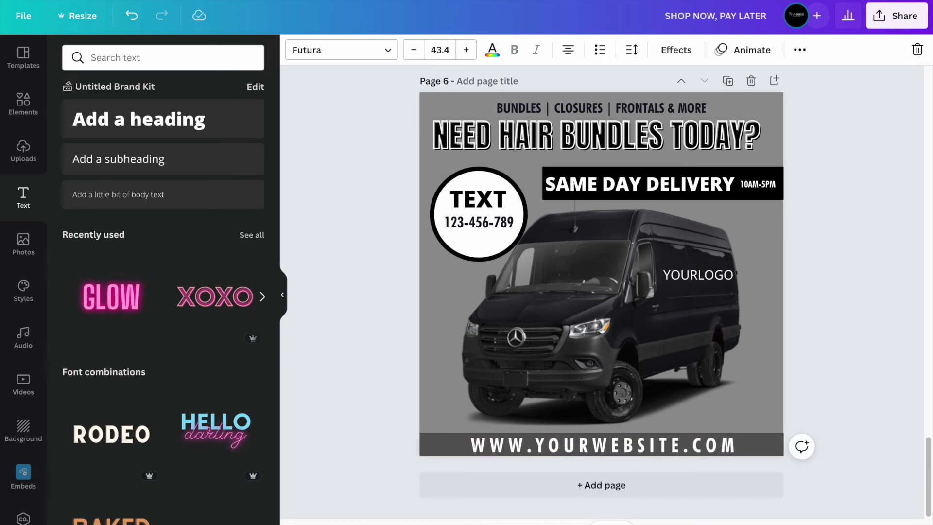
pyautogui.click(890, 337)
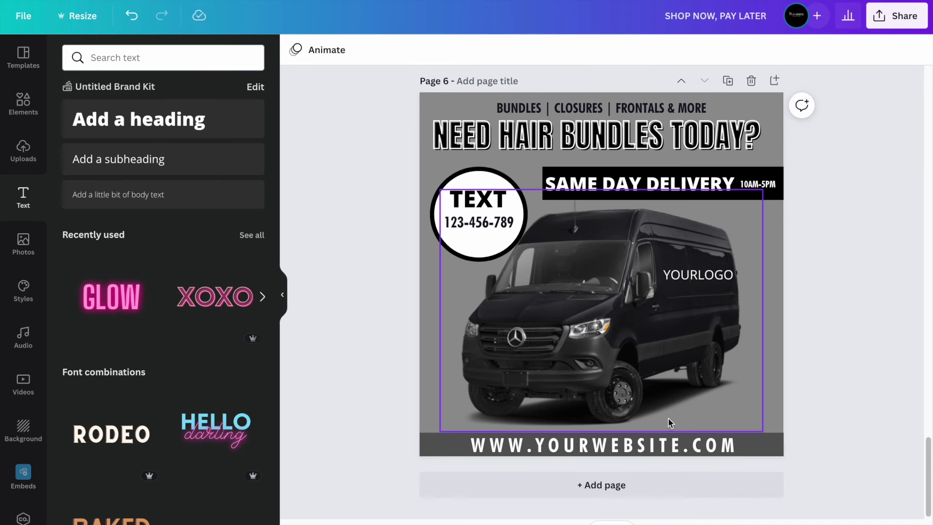
# Change the footer strip's fill colour to white.
pyautogui.click(430, 444)
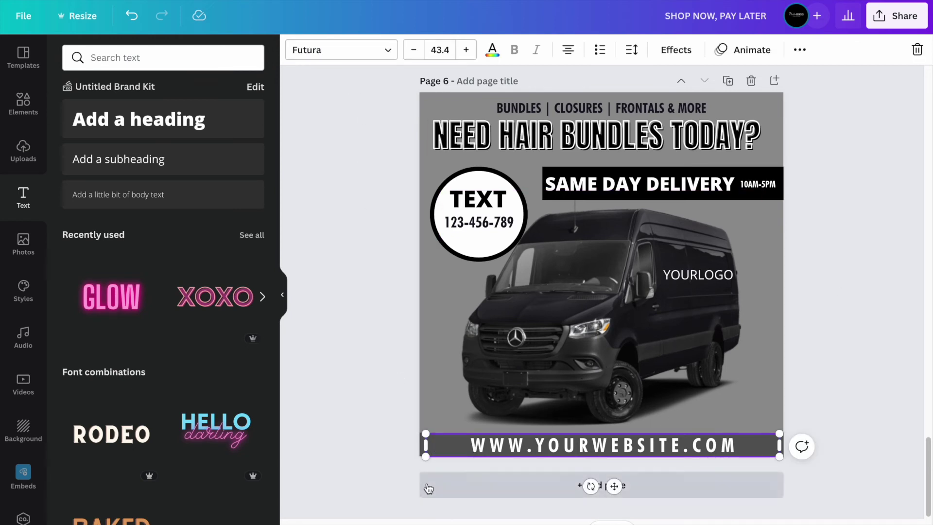
pyautogui.click(413, 462)
pyautogui.click(419, 444)
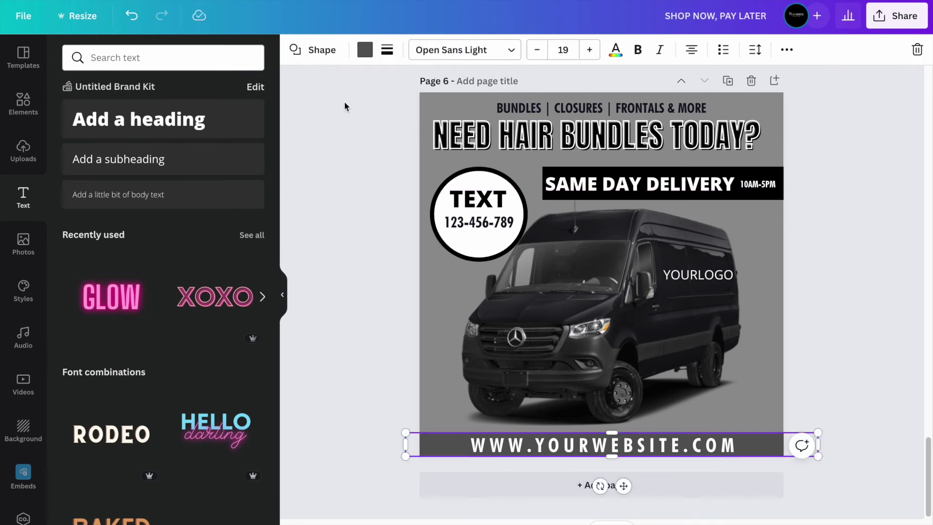
pyautogui.click(362, 50)
pyautogui.click(111, 153)
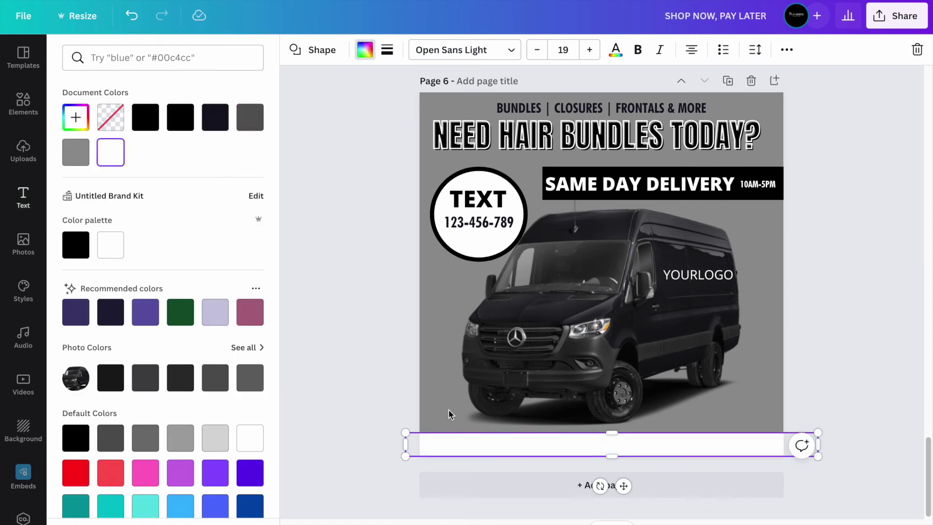
# Change the website text's colour to the dark navy from the document colours.
pyautogui.click(523, 445)
pyautogui.click(492, 51)
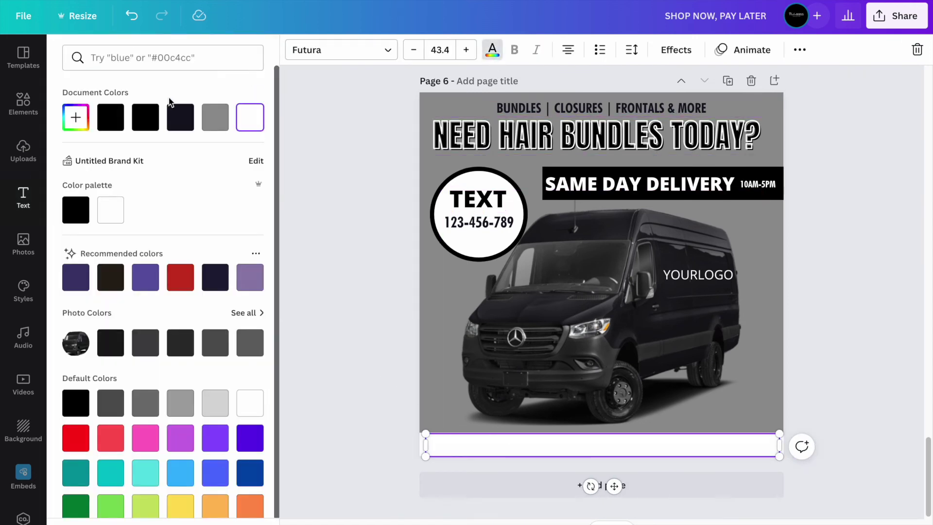
pyautogui.click(174, 112)
pyautogui.click(335, 217)
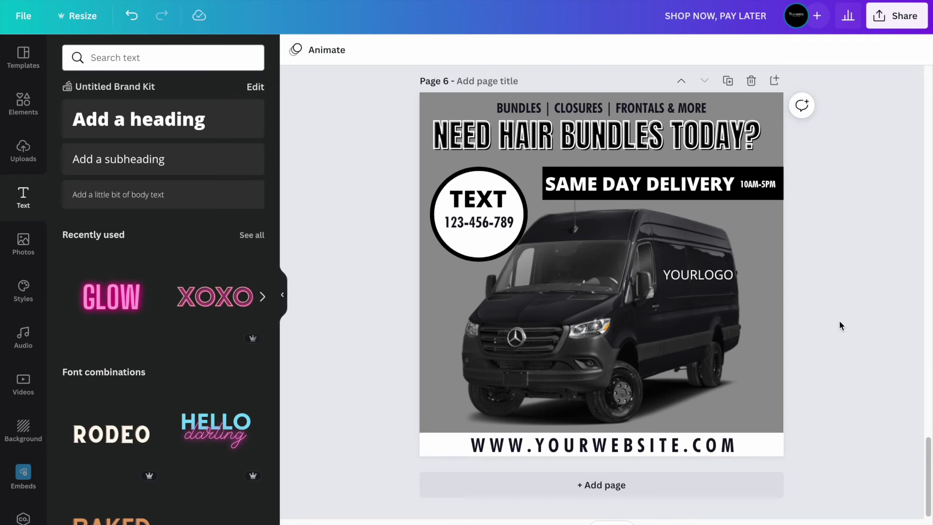
# Collapse the side panel and look over the design from the first page to the van page.
pyautogui.scroll(1, 873, 316)
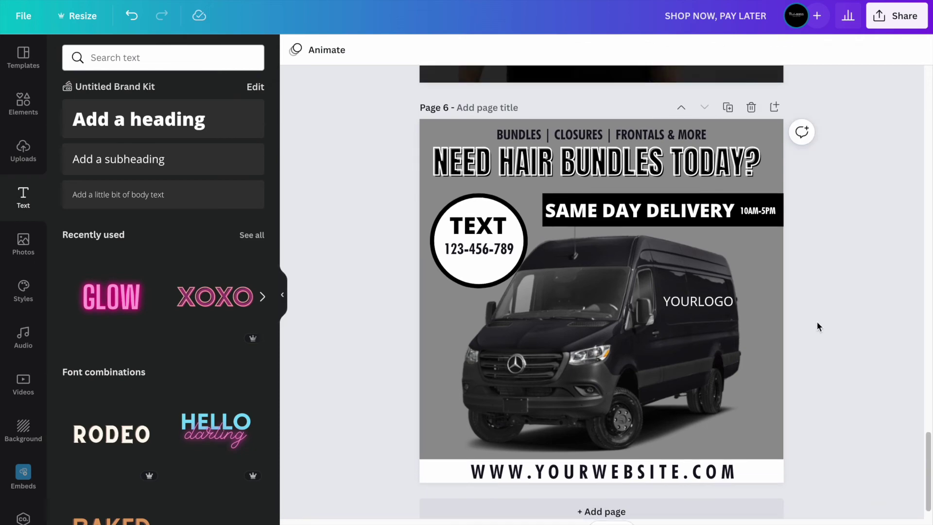
pyautogui.click(281, 297)
pyautogui.scroll(20, 762, 326)
pyautogui.scroll(10, 762, 328)
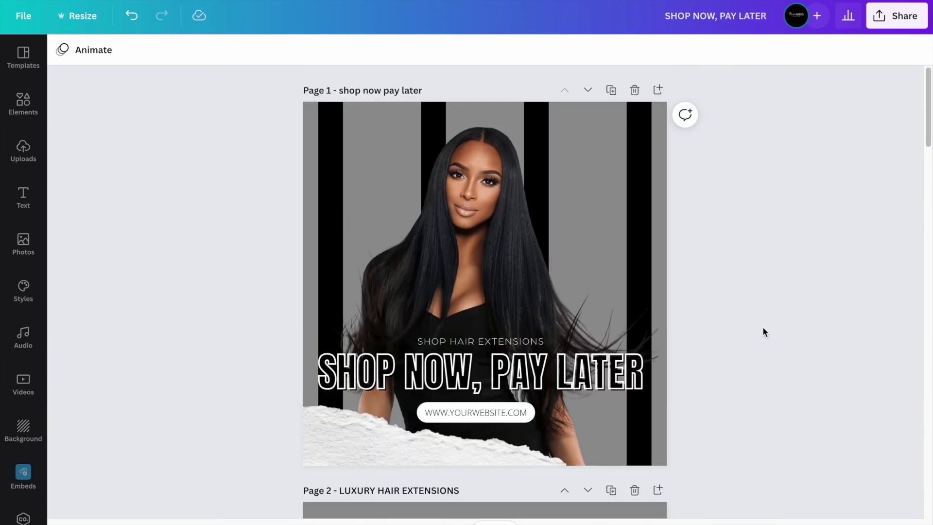
pyautogui.scroll(-15, 762, 328)
pyautogui.scroll(-15, 762, 326)
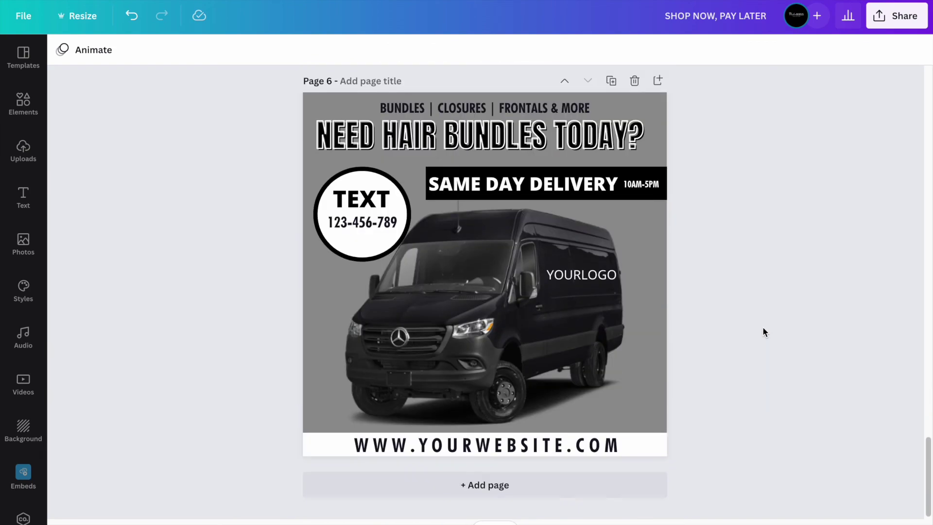
# Title page 6 "NEED HAIR TODAY !".
pyautogui.scroll(1, 762, 327)
pyautogui.scroll(1, 358, 71)
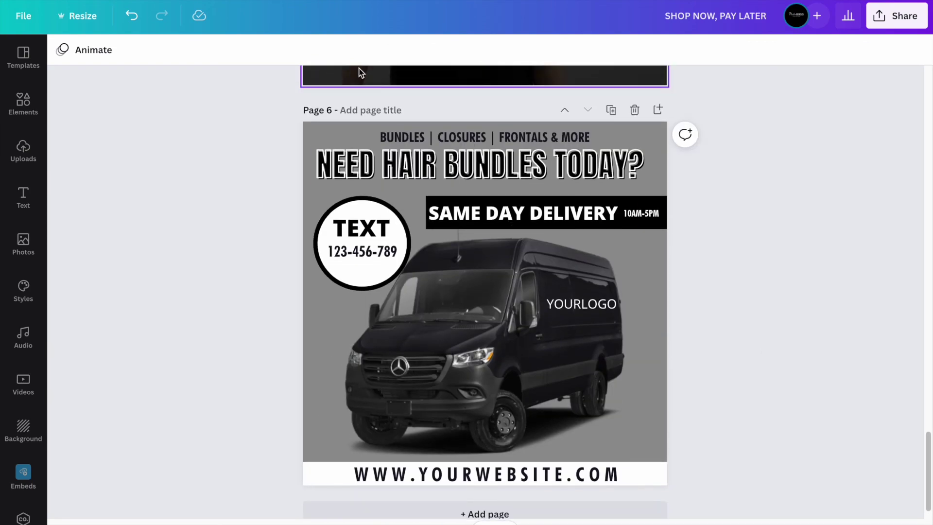
pyautogui.click(373, 110)
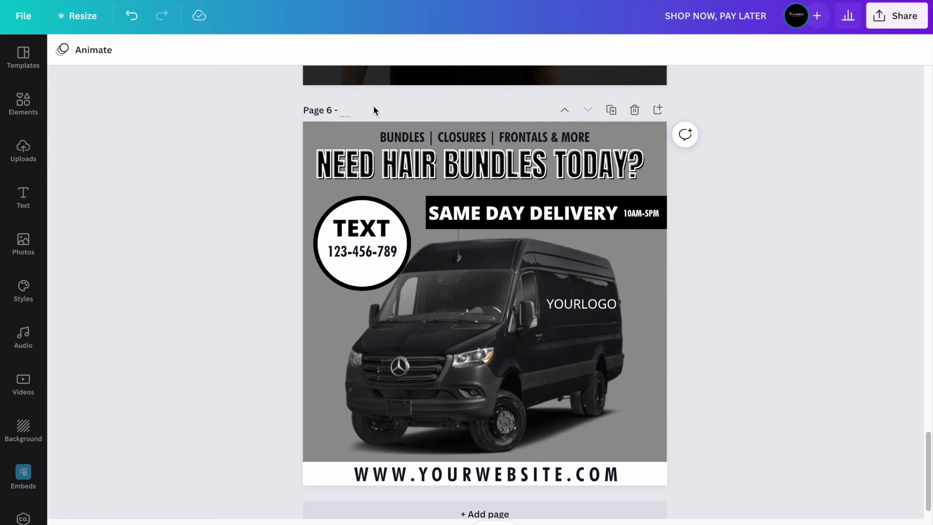
pyautogui.write('NEED HAIR TODAY !')
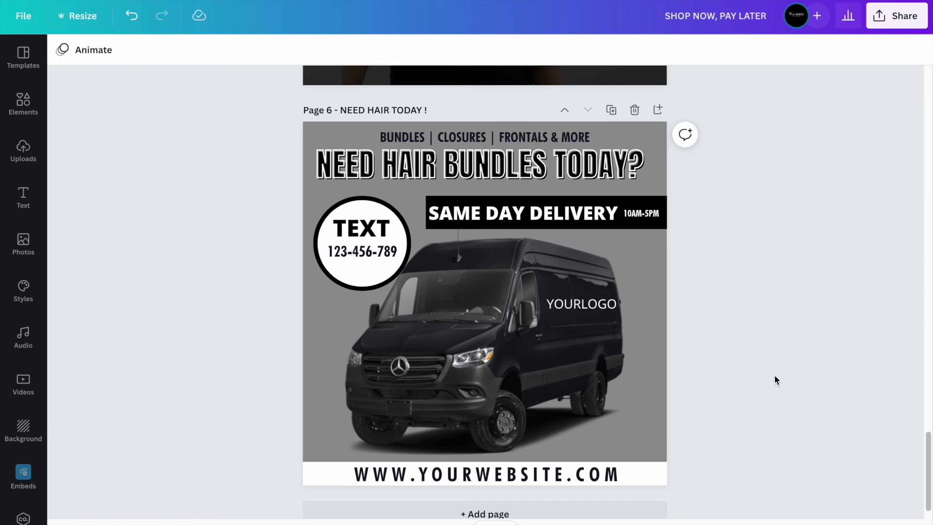
# Review all six finished pages, checking each graphic's layout, text and page title.
pyautogui.scroll(10, 770, 326)
pyautogui.scroll(15, 771, 326)
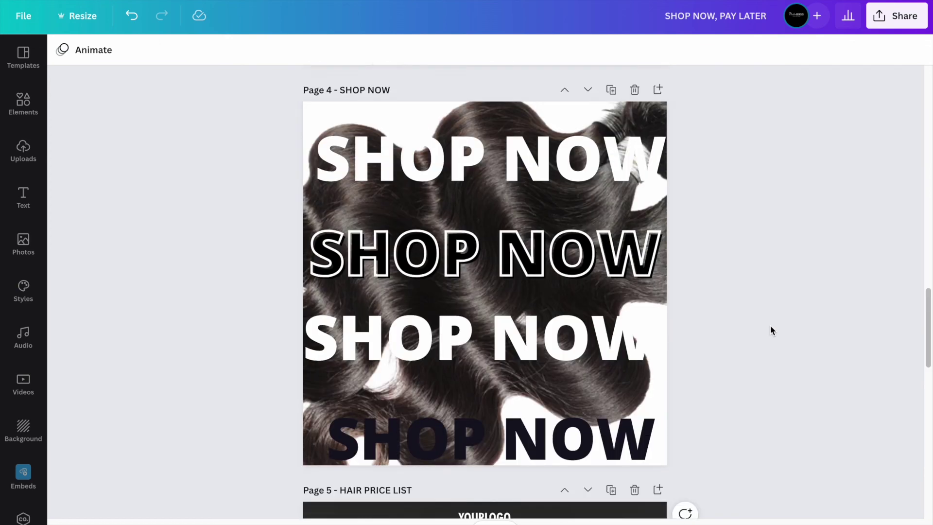
pyautogui.scroll(15, 771, 325)
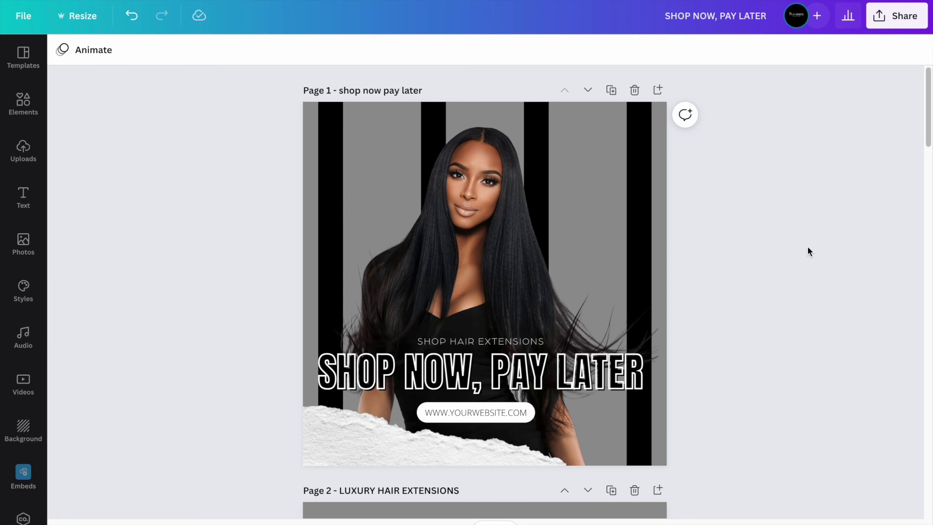
pyautogui.scroll(-6, 808, 248)
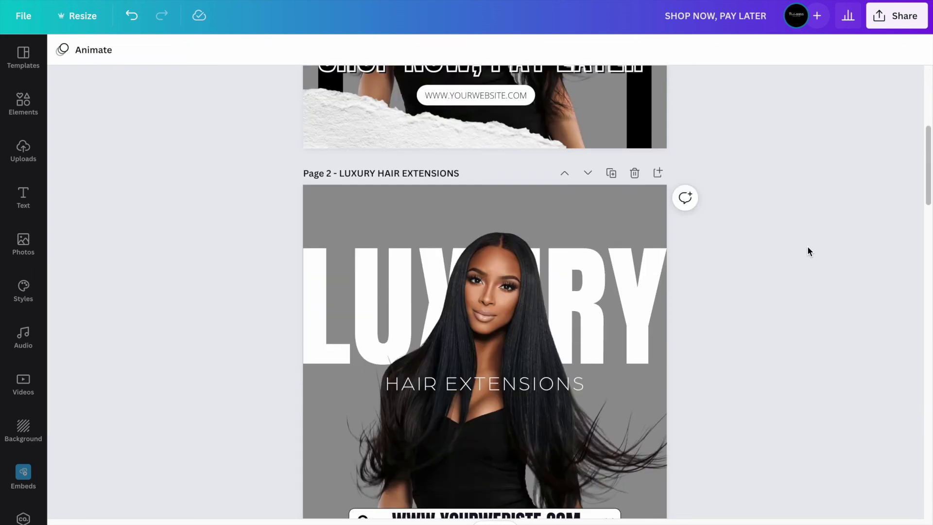
pyautogui.scroll(-2, 807, 248)
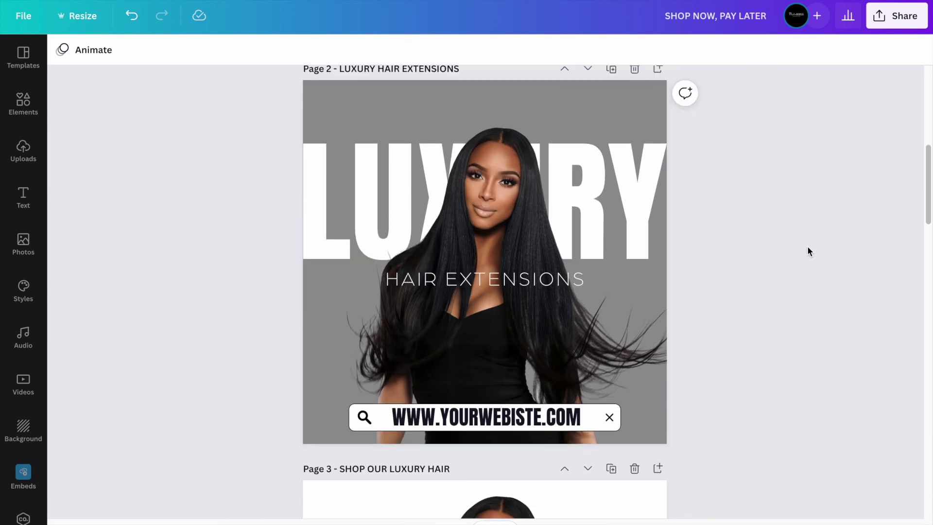
pyautogui.scroll(-1, 808, 251)
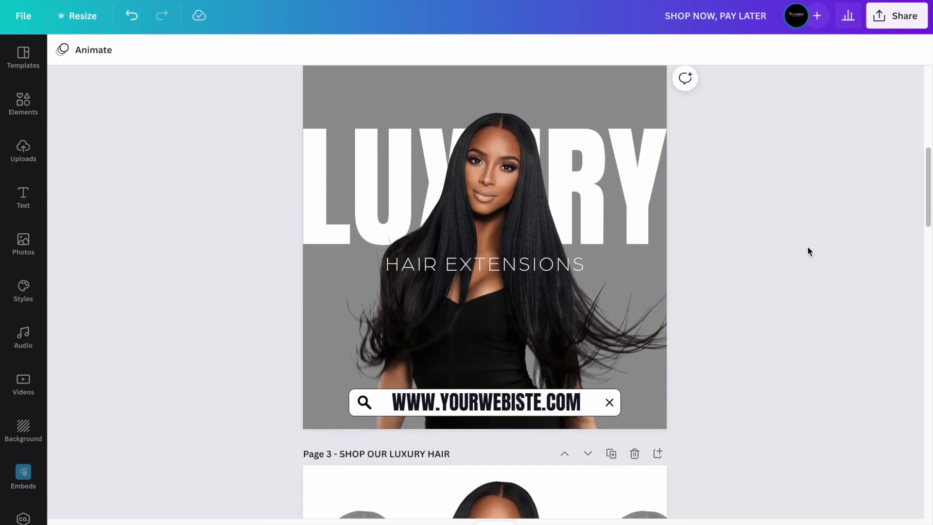
pyautogui.scroll(-7, 808, 247)
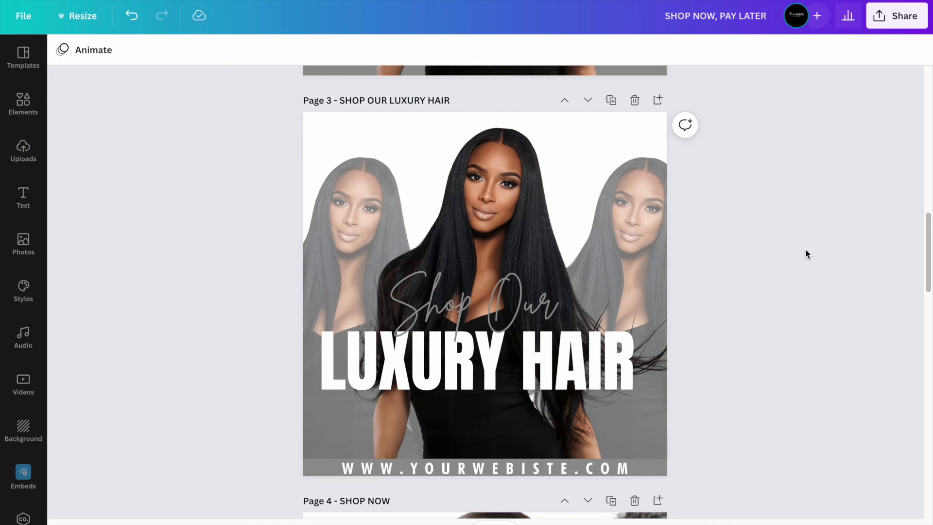
pyautogui.scroll(-10, 805, 254)
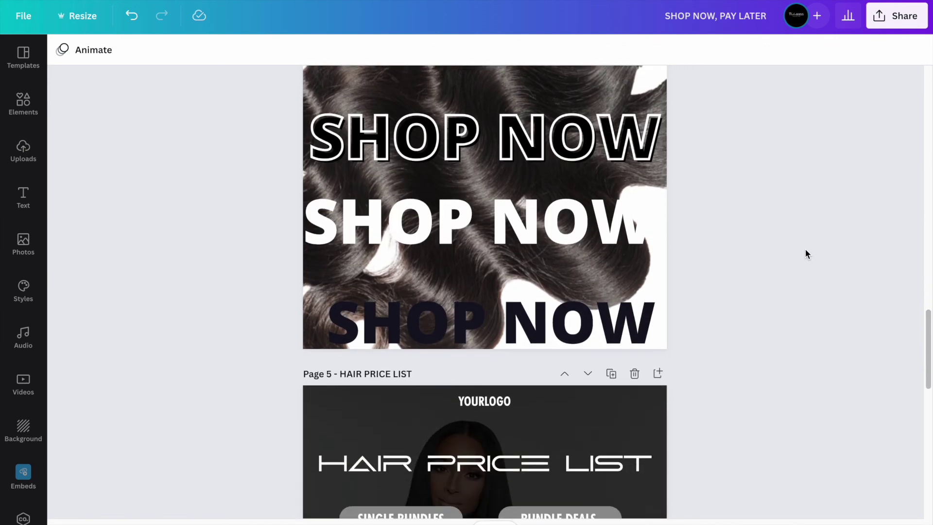
pyautogui.scroll(-12, 806, 254)
pyautogui.scroll(-2, 805, 253)
pyautogui.scroll(6, 806, 254)
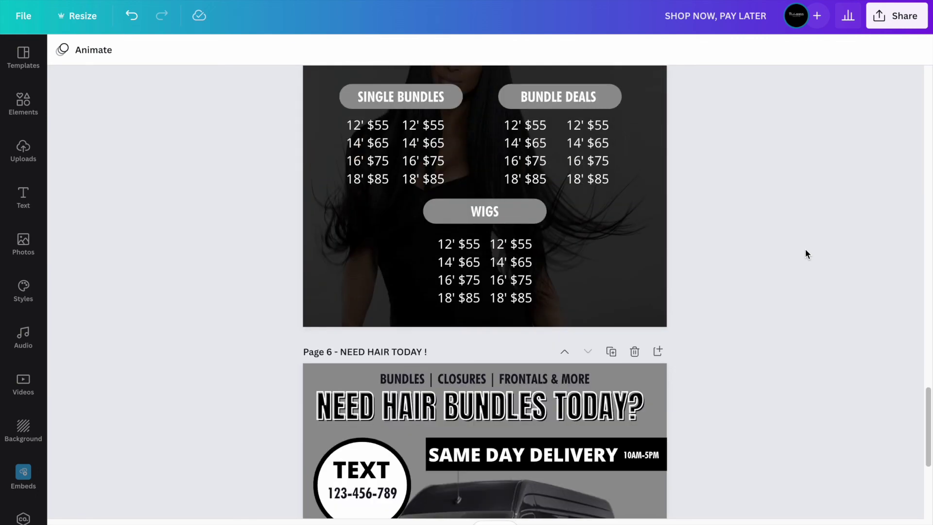
pyautogui.scroll(20, 805, 253)
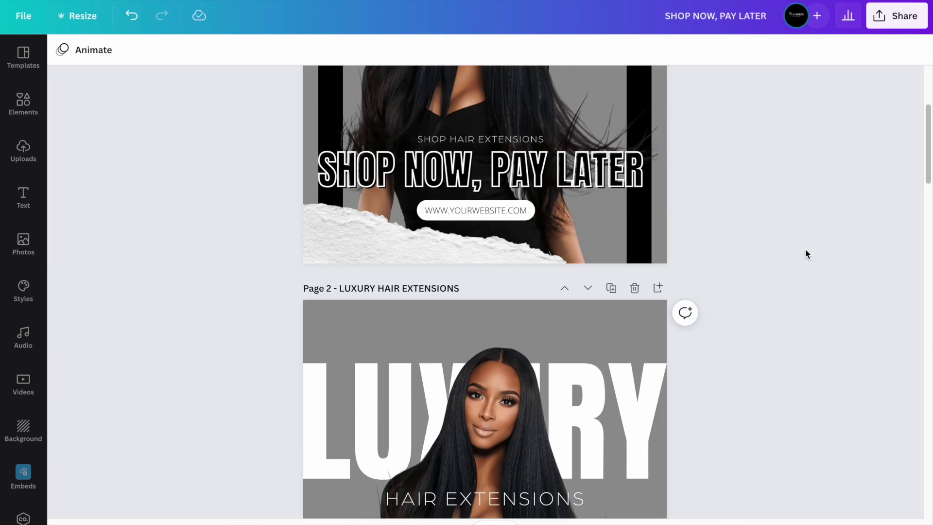
# Return to the first page of the design, switch to Safari and open etsy.com.
pyautogui.scroll(5, 806, 250)
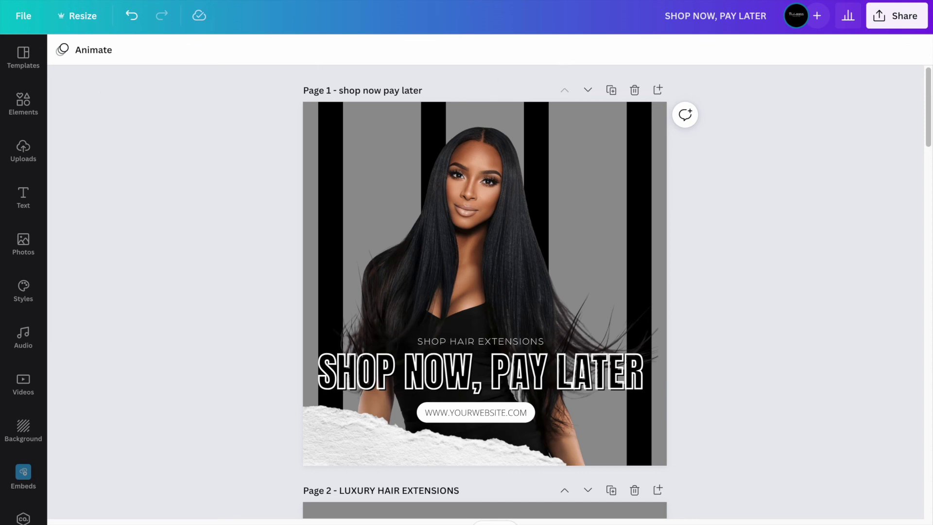
pyautogui.press('F11')
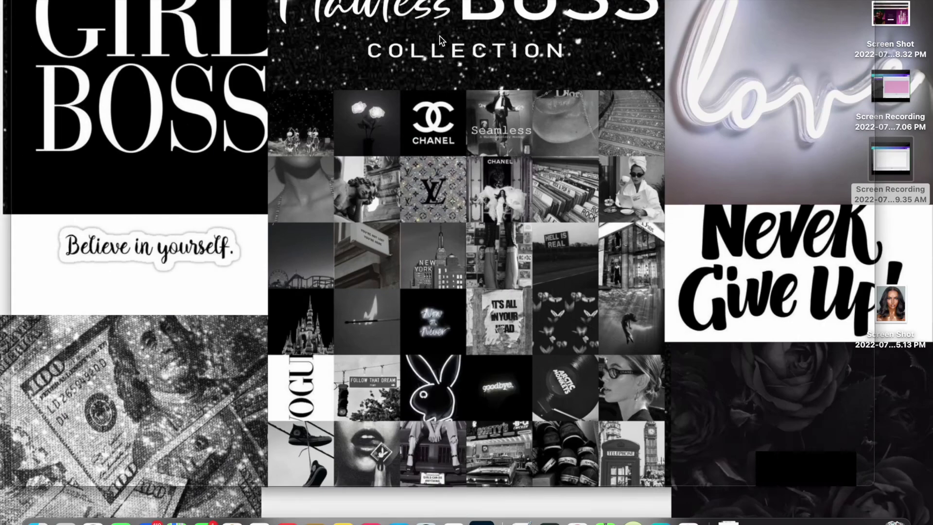
pyautogui.press('F11')
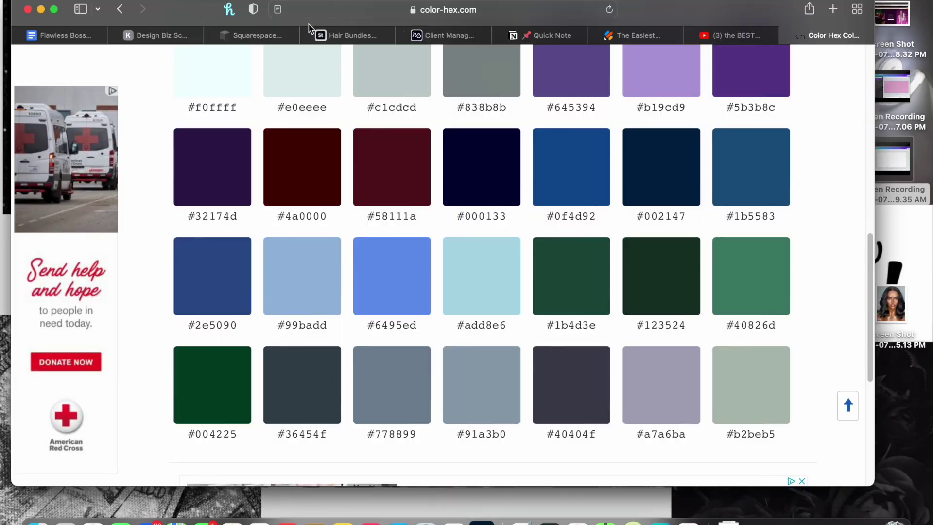
pyautogui.click(500, 9)
pyautogui.write('ETSY.COM')
pyautogui.press('Return')
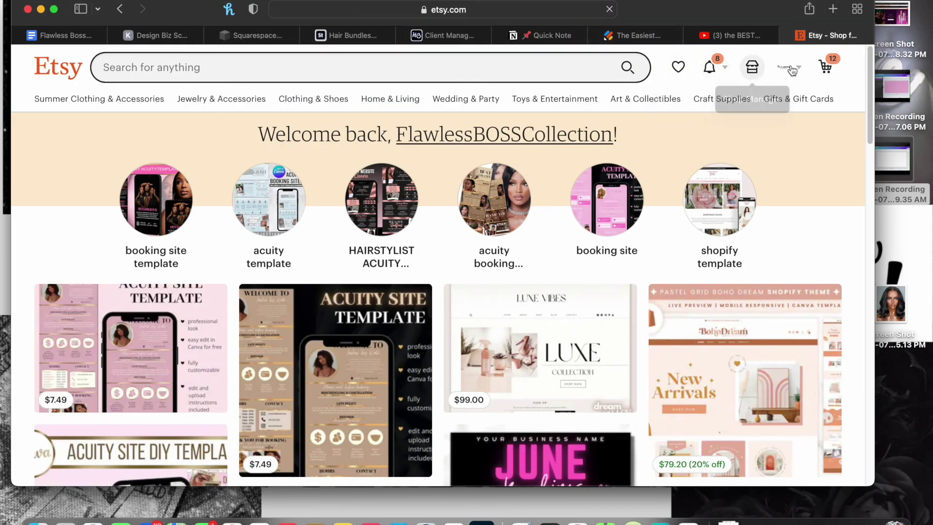
# Open the FlawlessBOSSCollection account's public profile and look through its favorites page for the shop's listings.
pyautogui.click(792, 70)
pyautogui.click(725, 114)
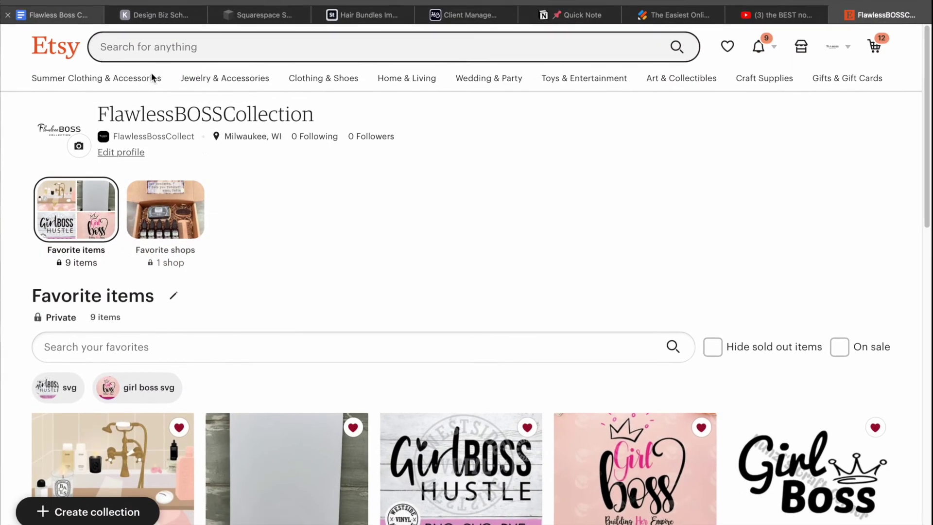
pyautogui.scroll(-3, 489, 182)
pyautogui.scroll(3, 489, 182)
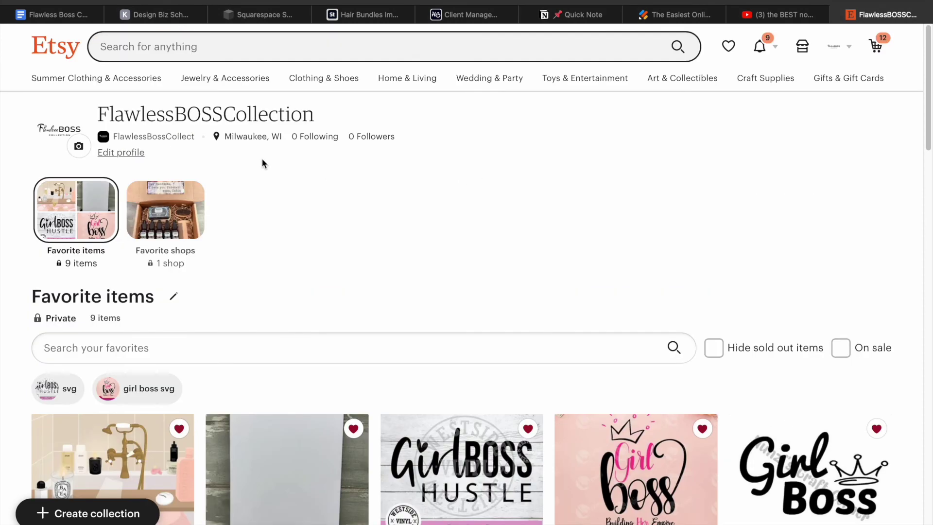
pyautogui.click(840, 48)
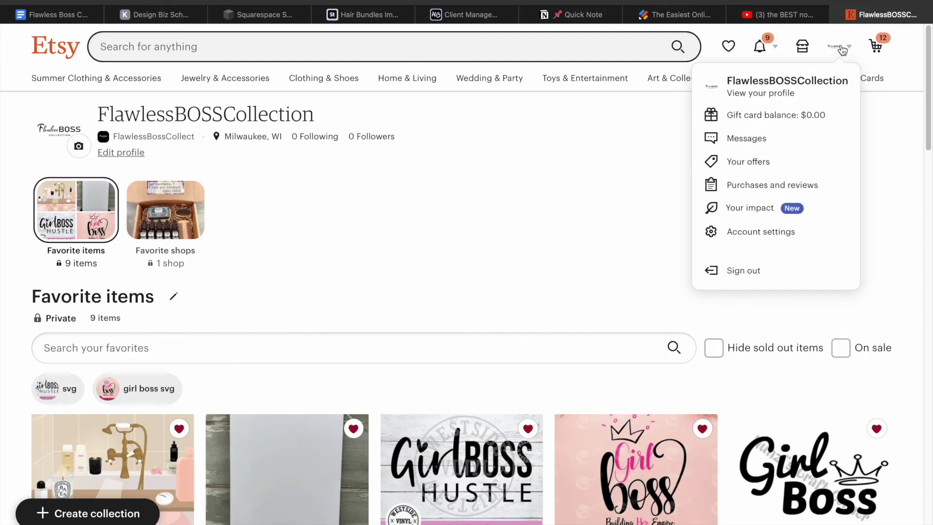
pyautogui.click(765, 93)
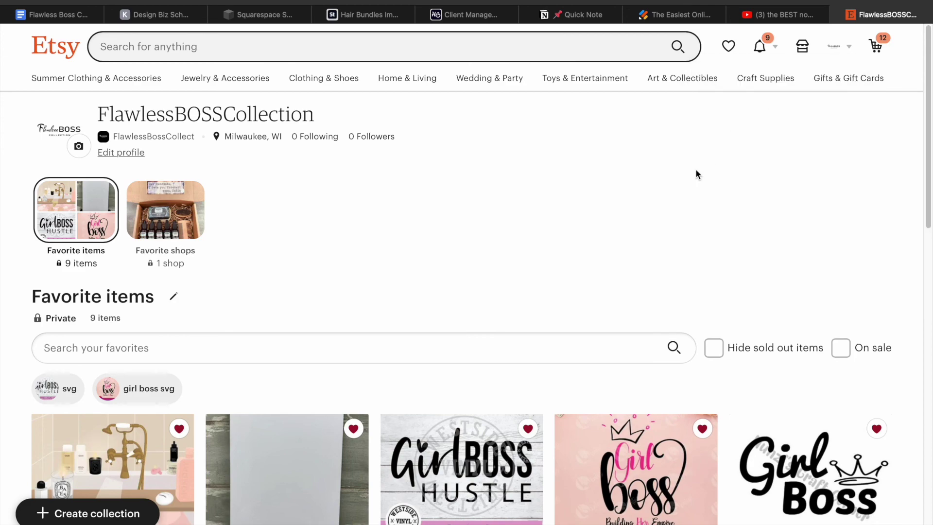
pyautogui.scroll(-12, 696, 168)
pyautogui.scroll(-5, 695, 172)
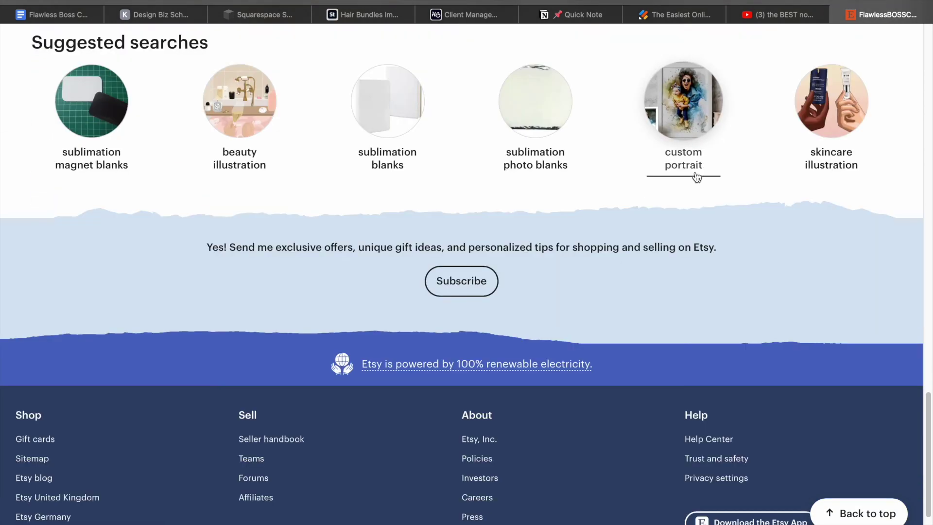
# Search Etsy for "flawlessbosscollect" and open the suggested FlawlessBossCollect shop.
pyautogui.scroll(20, 695, 172)
pyautogui.click(395, 58)
pyautogui.write('flawlessbosscollect')
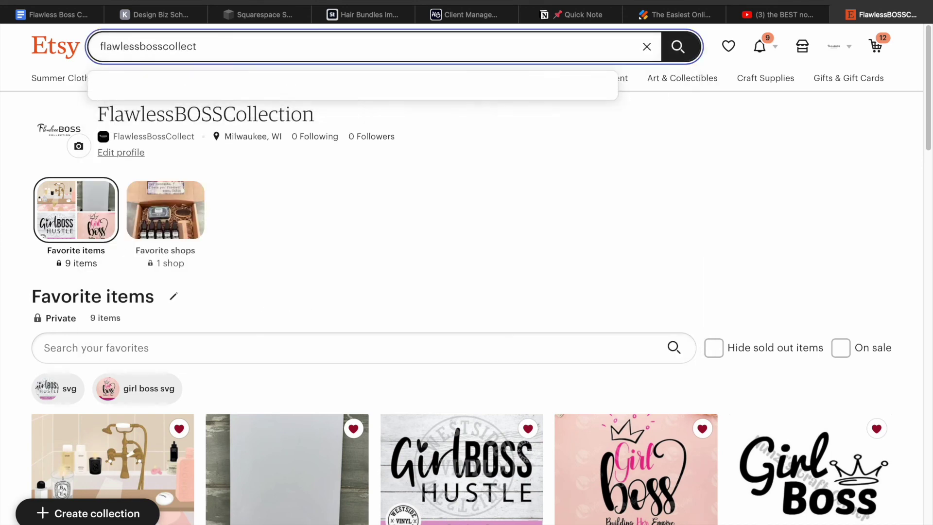
pyautogui.press('Return')
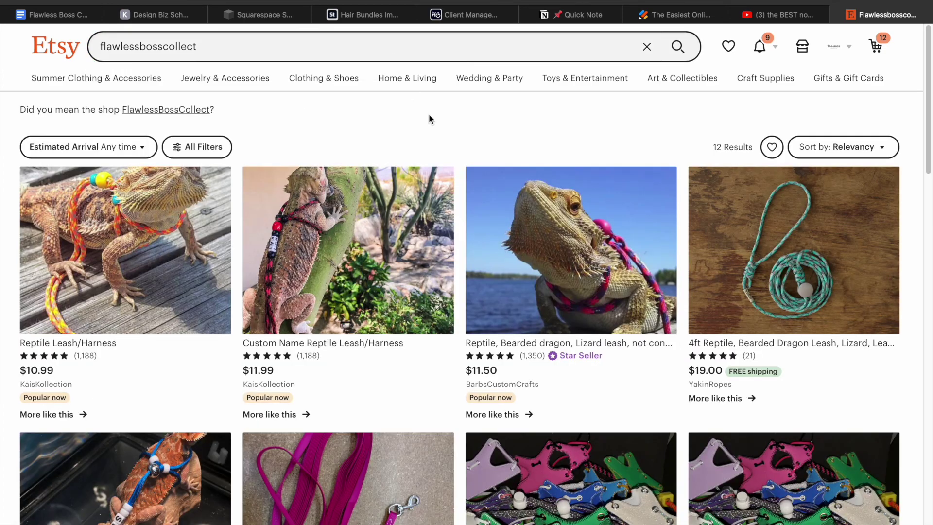
pyautogui.scroll(-10, 427, 113)
pyautogui.scroll(-10, 454, 135)
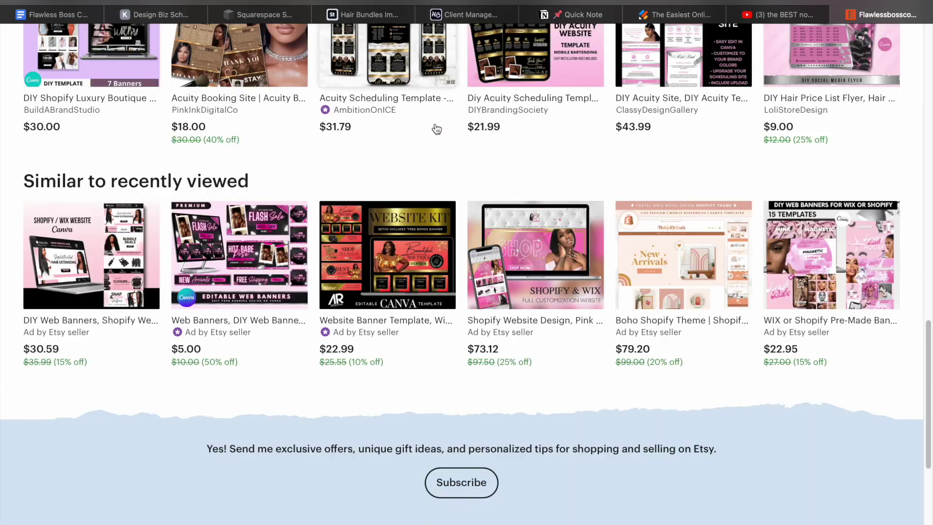
pyautogui.scroll(-5, 453, 135)
pyautogui.scroll(20, 200, 110)
pyautogui.click(201, 111)
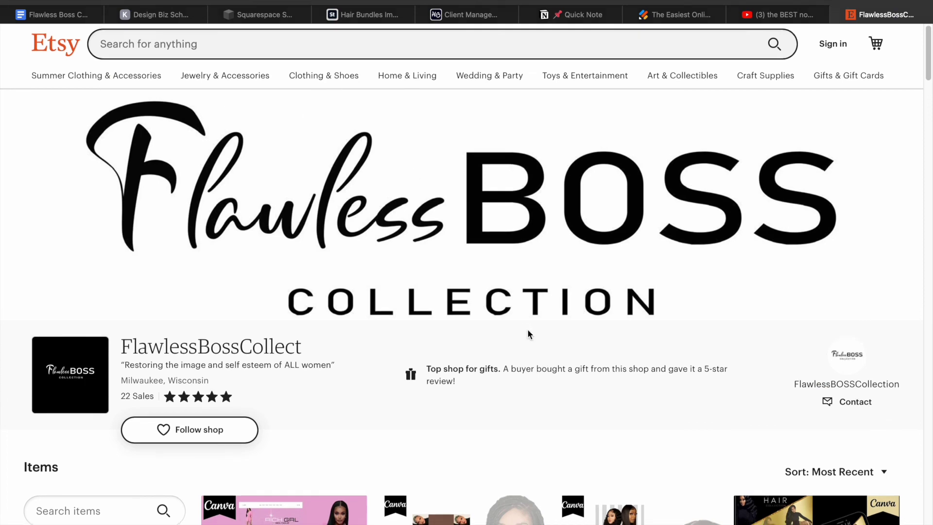
# Look through the FlawlessBossCollect shop's item listings, including the Canva templates and social media post bundles.
pyautogui.scroll(-2, 529, 333)
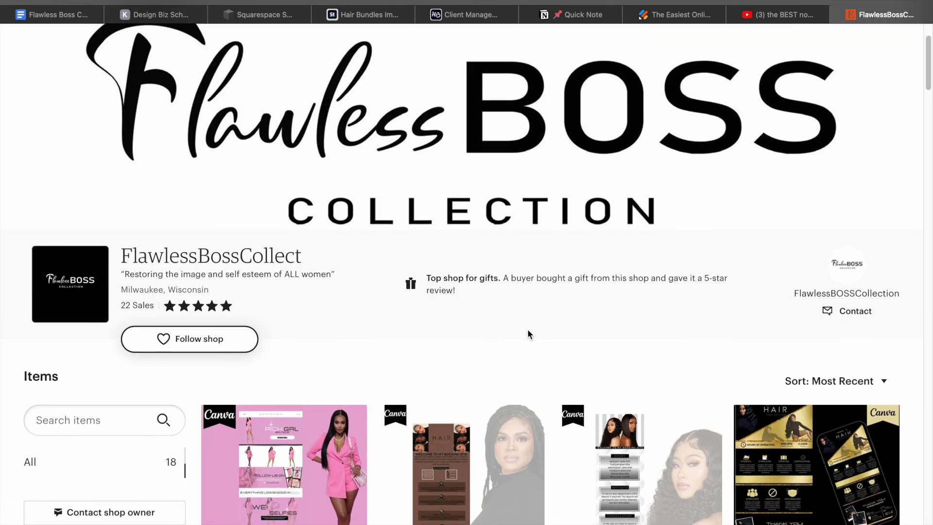
pyautogui.scroll(-2, 528, 334)
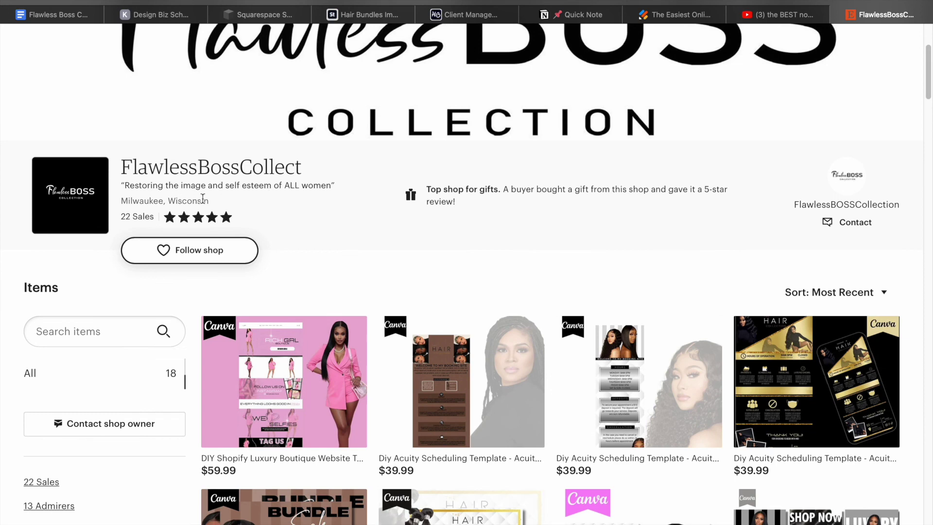
pyautogui.scroll(-5, 366, 207)
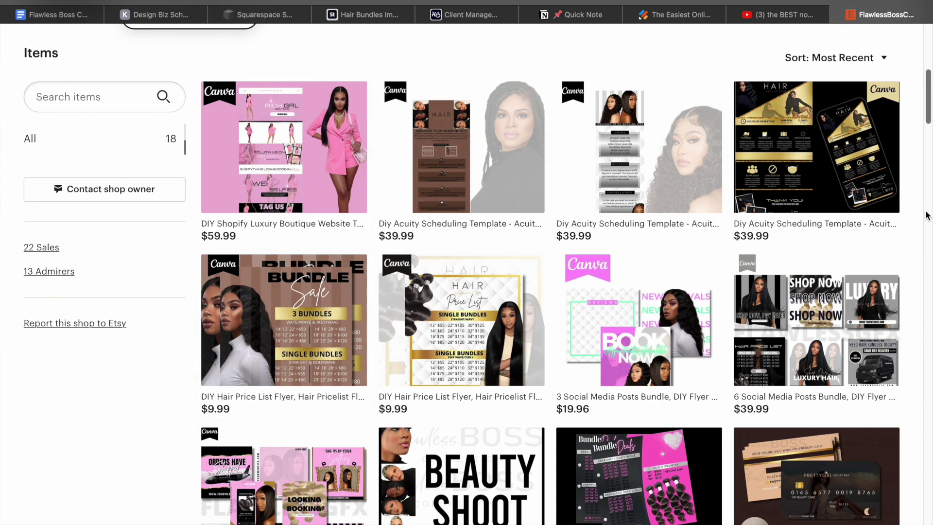
pyautogui.scroll(-8, 927, 215)
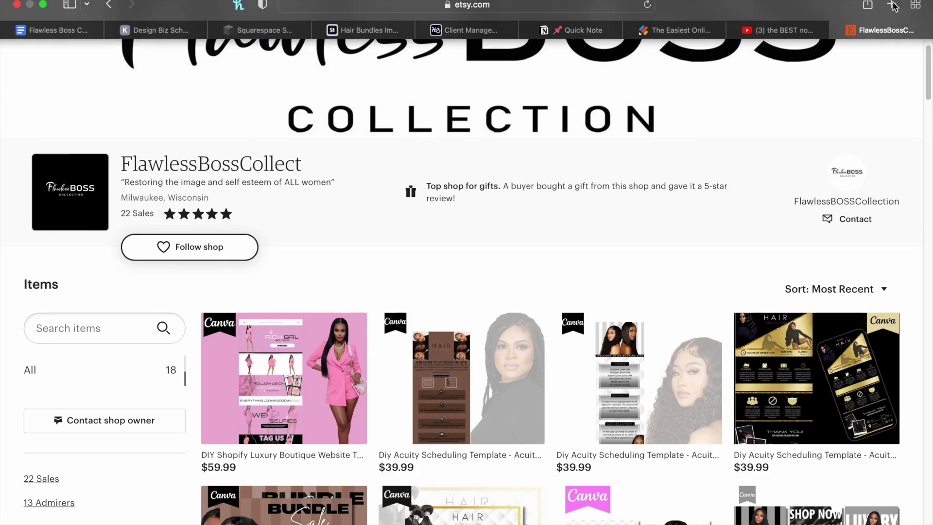
# Open the Flawless Boss Collection website in a new browser tab and go to its FlawlessGFX collection.
pyautogui.press('super+t')
pyautogui.write('fl')
pyautogui.press('Return')
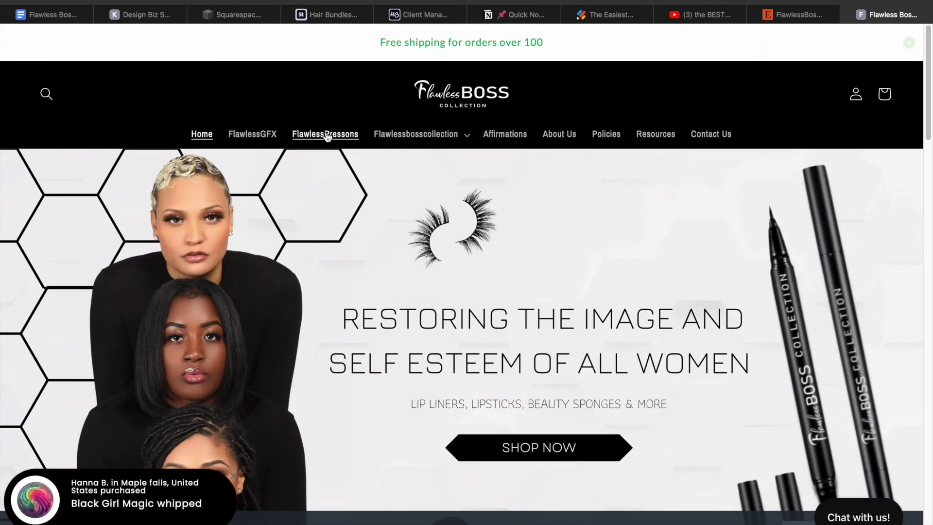
pyautogui.click(252, 136)
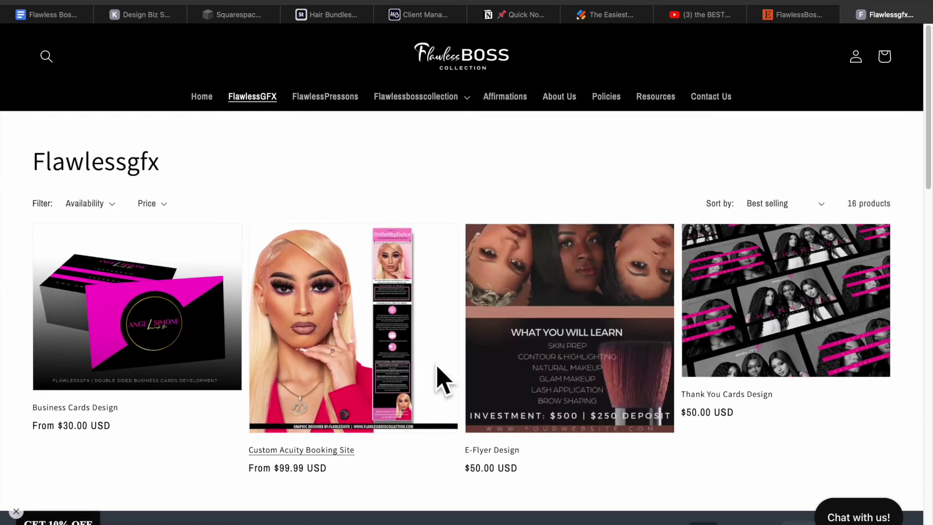
# Examine the Flawlessgfx product listings, including the DIY social media designs, and switch back to the Canva design.
pyautogui.scroll(-2, 693, 160)
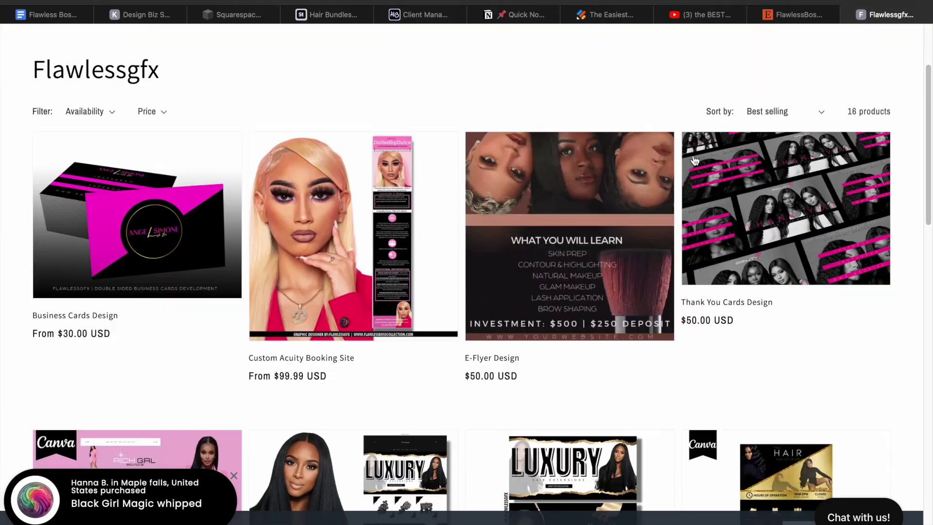
pyautogui.scroll(-6, 693, 160)
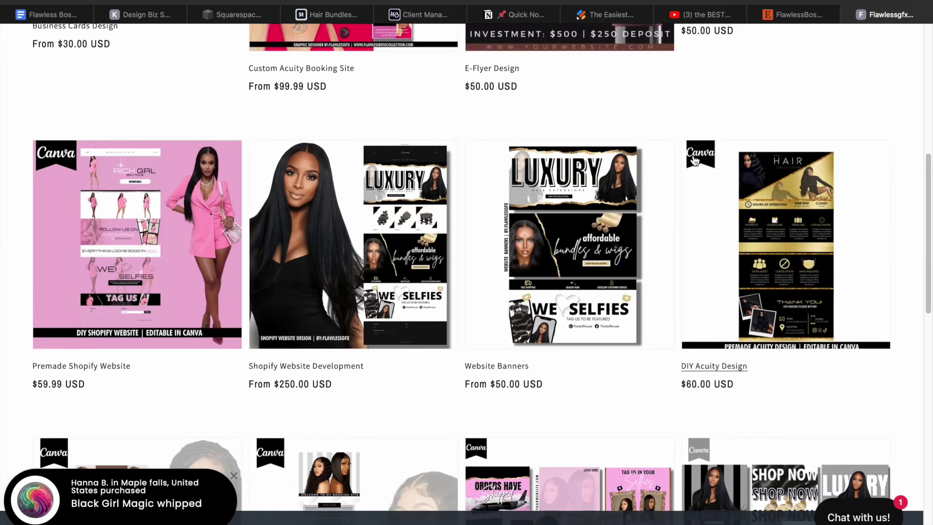
pyautogui.scroll(-1, 557, 239)
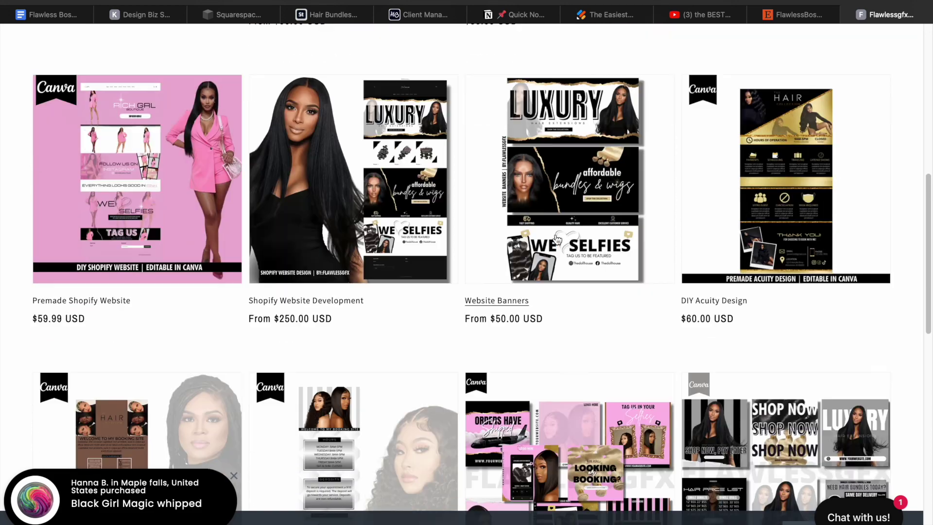
pyautogui.scroll(-4, 557, 239)
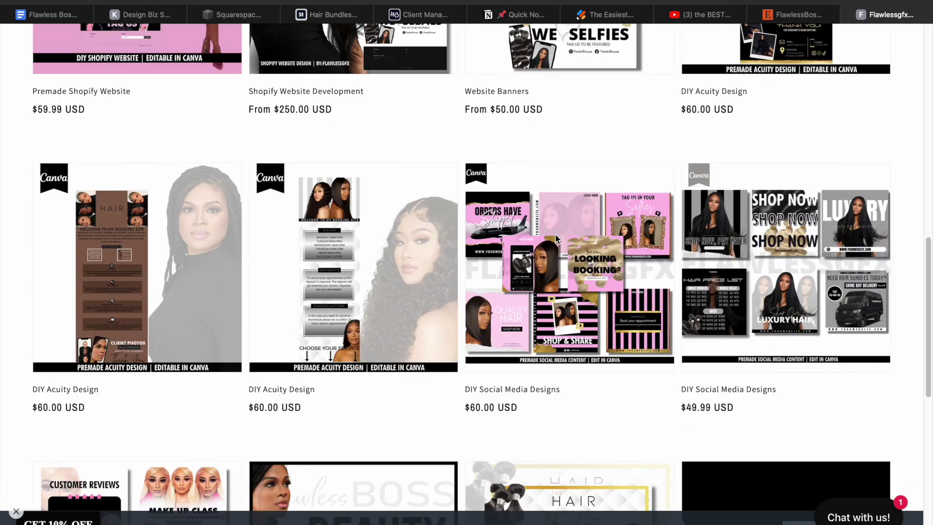
pyautogui.scroll(-4, 558, 239)
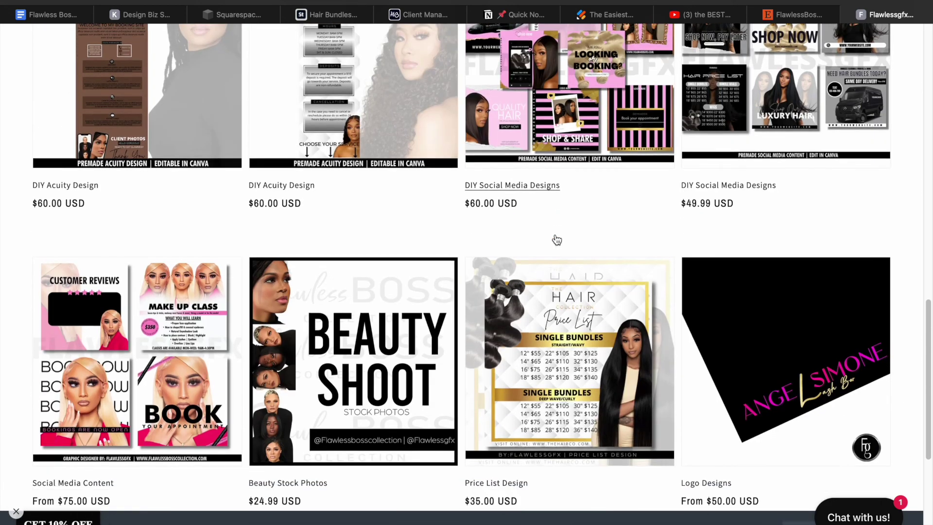
pyautogui.scroll(8, 558, 239)
pyautogui.scroll(-5, 782, 244)
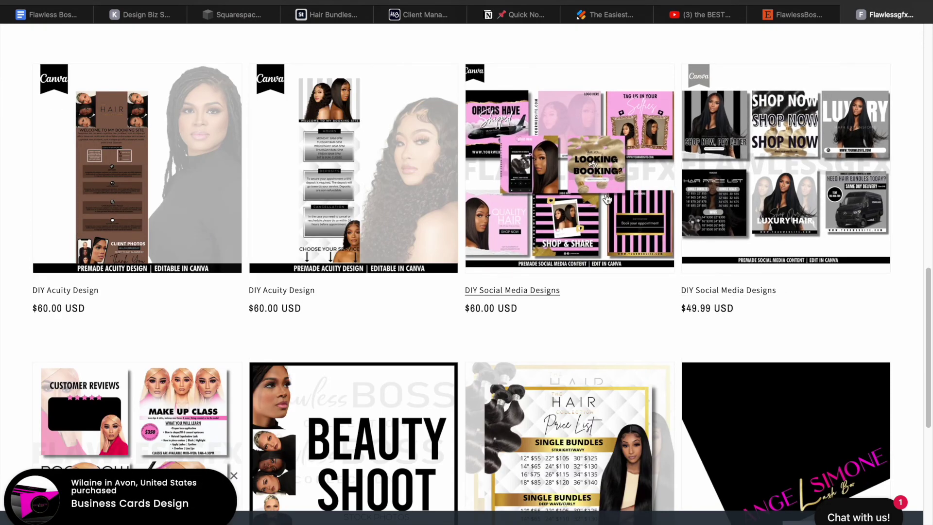
pyautogui.scroll(4, 604, 197)
pyautogui.scroll(10, 605, 195)
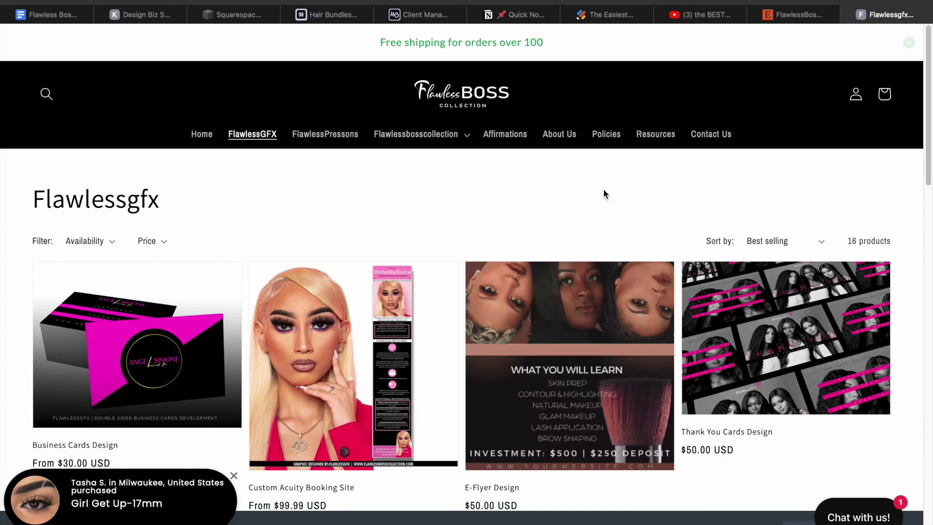
pyautogui.scroll(-3, 604, 194)
pyautogui.scroll(3, 604, 193)
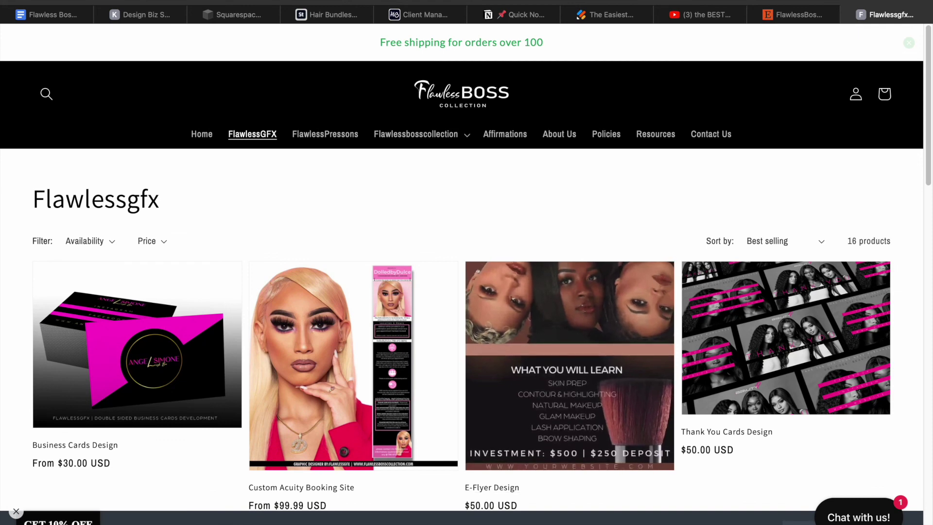
pyautogui.click(660, 522)
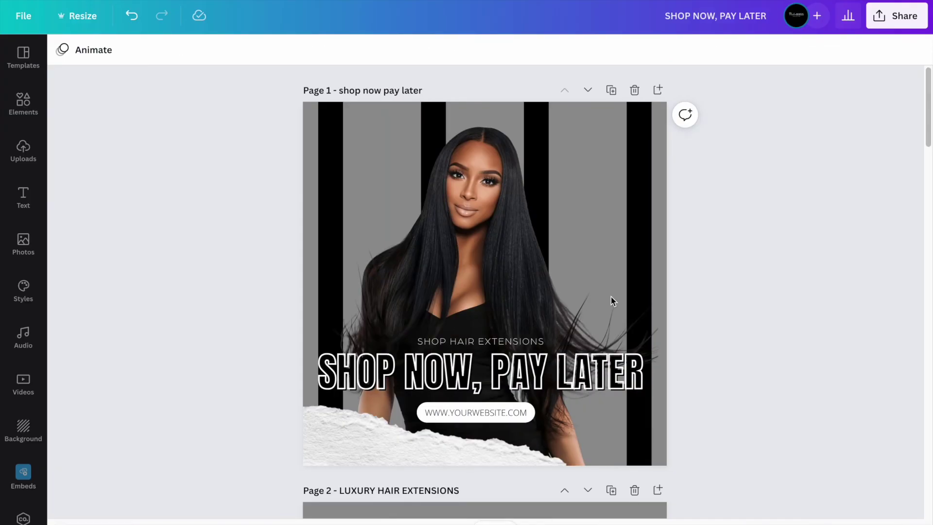